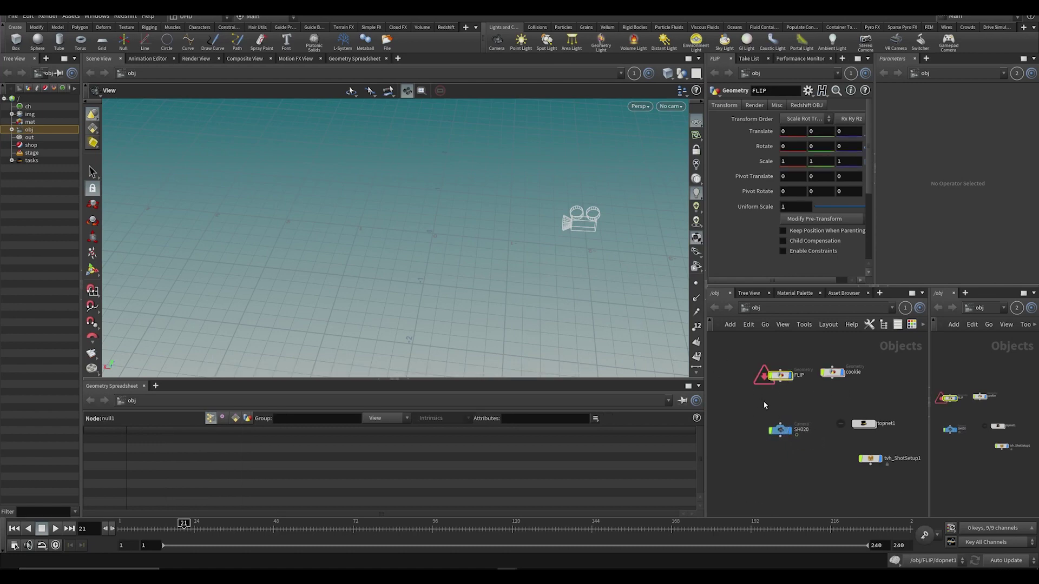
Step: Move the topnet1 and tvh_ShotSetup1 nodes up beside the FLIP and cookie nodes in the object network
scroll(797, 404, up, 3)
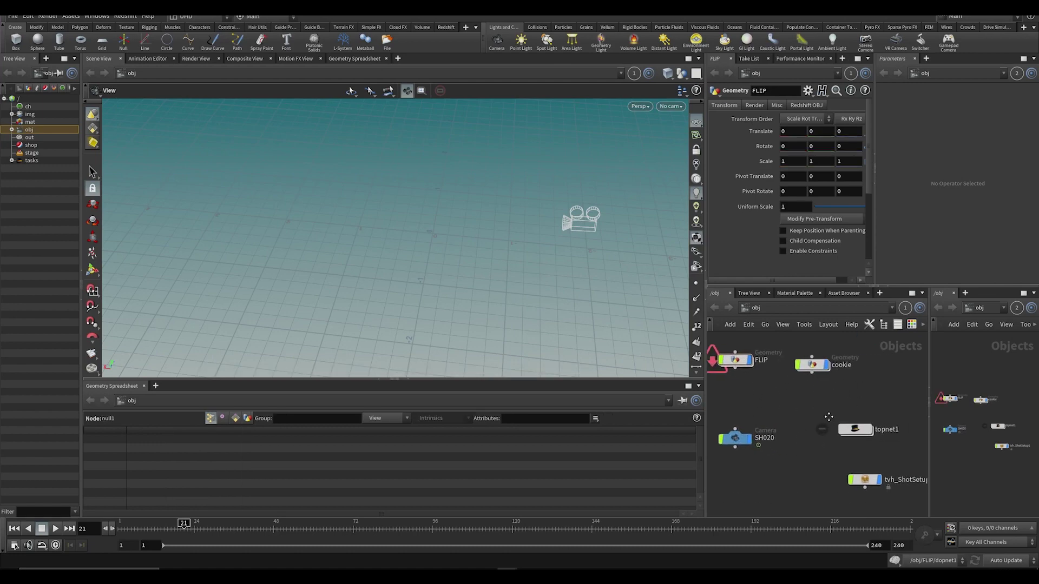
drag(854, 430, 815, 326)
scroll(865, 484, down, 3)
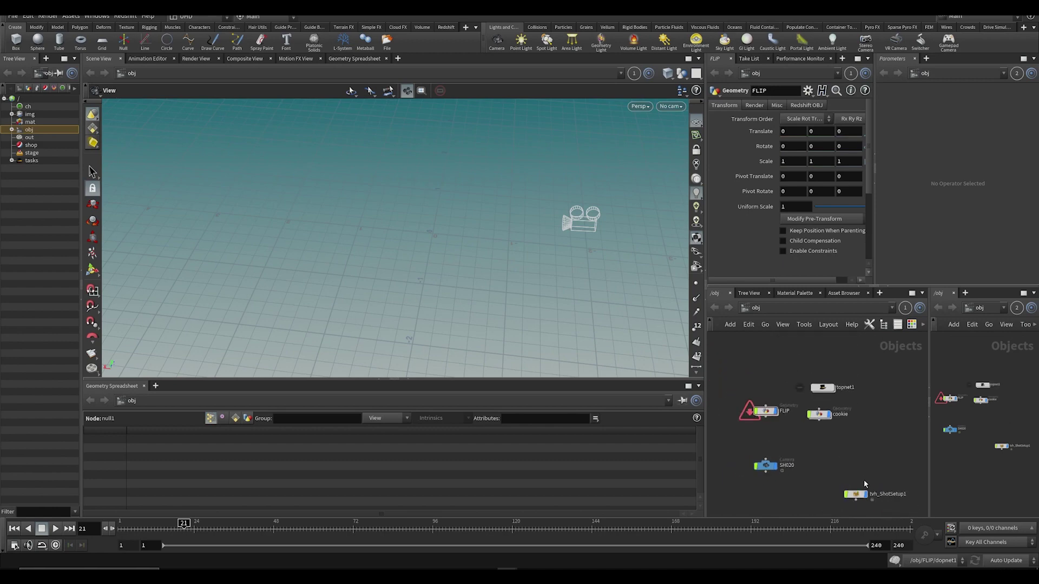
drag(859, 494, 872, 396)
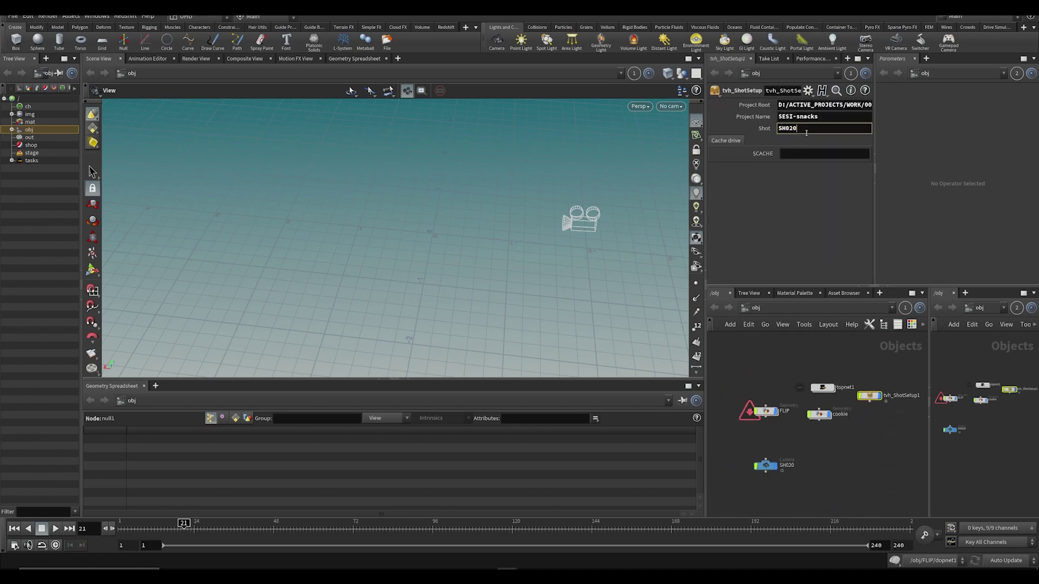
scroll(779, 365, up, 3)
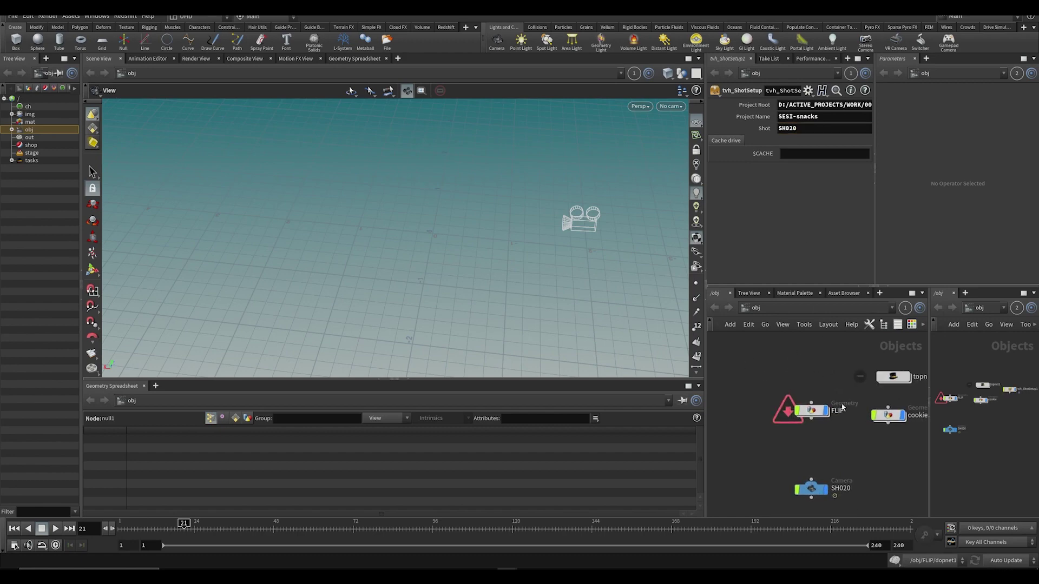
Step: Open the FLIP object's network, select its filecache1 node and widen the parameter area to show its full settings
click(810, 410)
scroll(817, 393, down, 2)
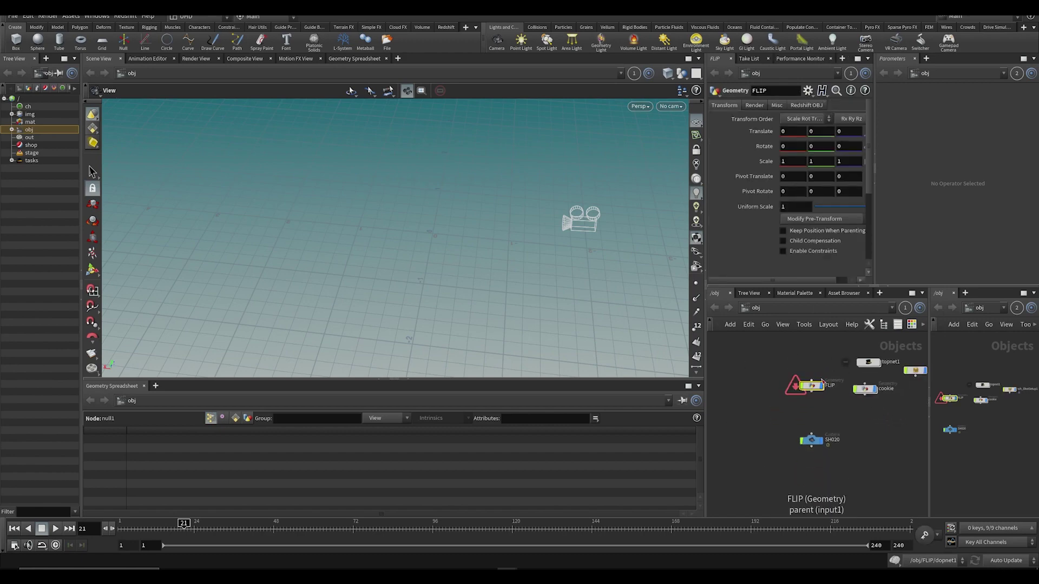
middle_drag(822, 382, 793, 377)
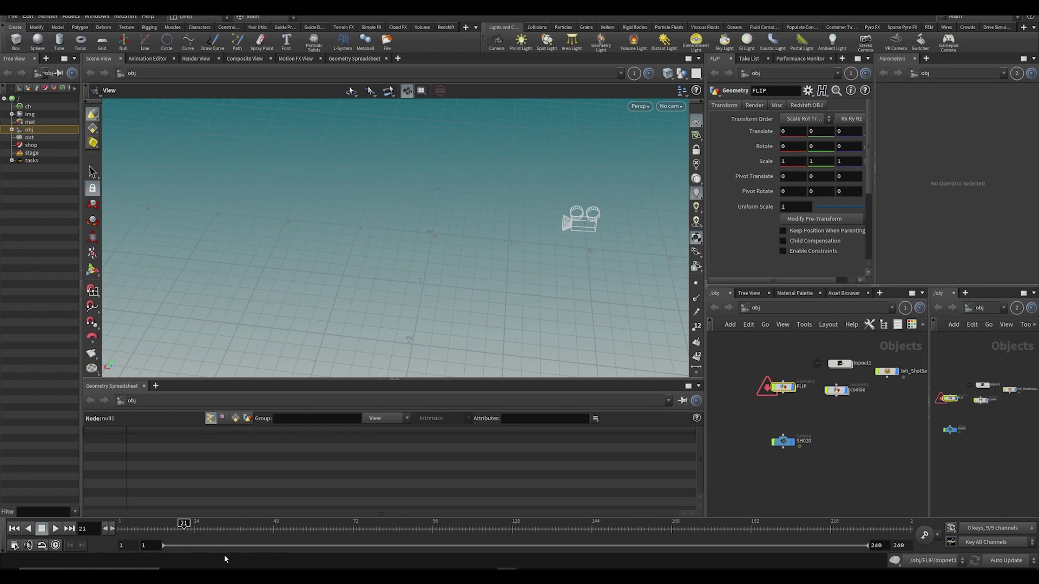
mouse_move(434, 292)
mouse_down()
mouse_move(485, 229)
mouse_move(462, 277)
mouse_move(440, 285)
mouse_up()
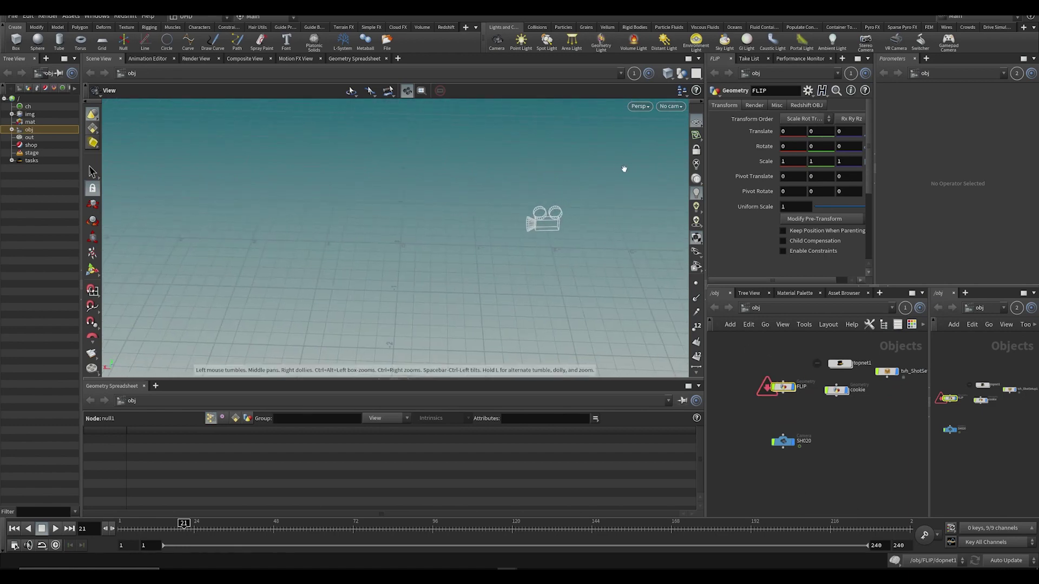
double_click(785, 388)
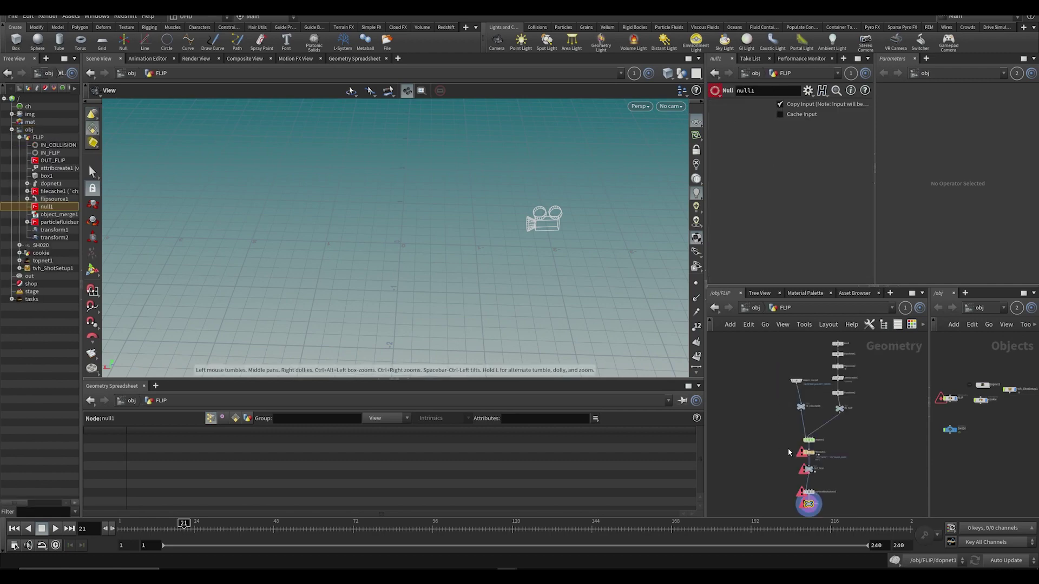
click(807, 452)
click(749, 166)
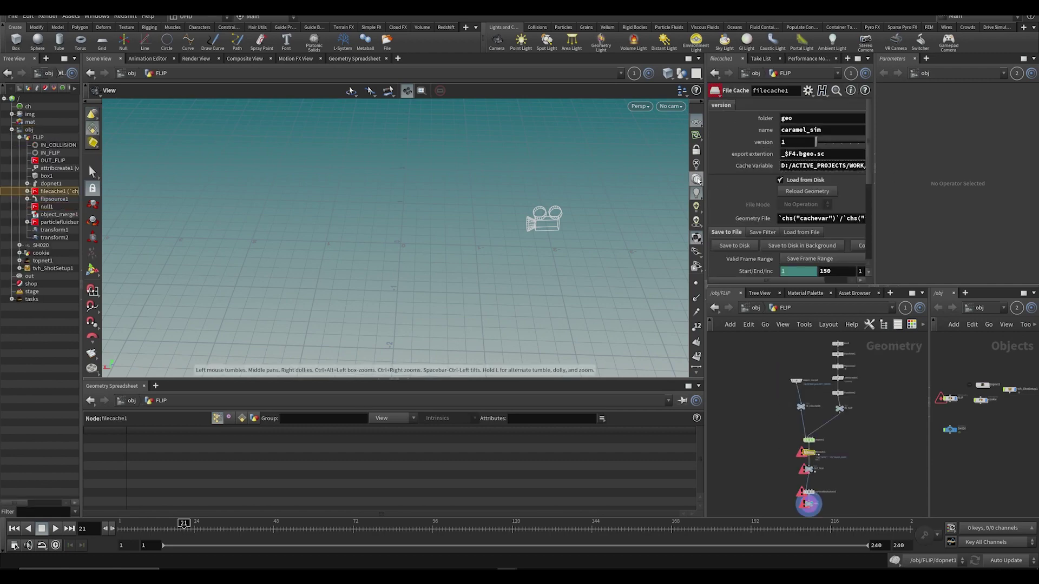
drag(704, 183, 533, 183)
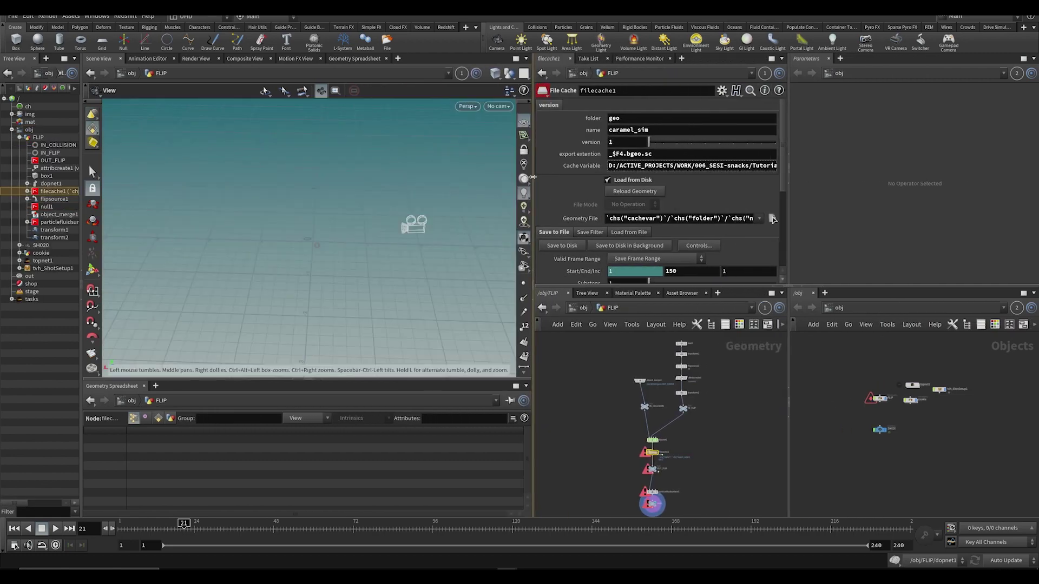
Step: Add a File node beside dopnet1 in the FLIP network
scroll(620, 398, up, 4)
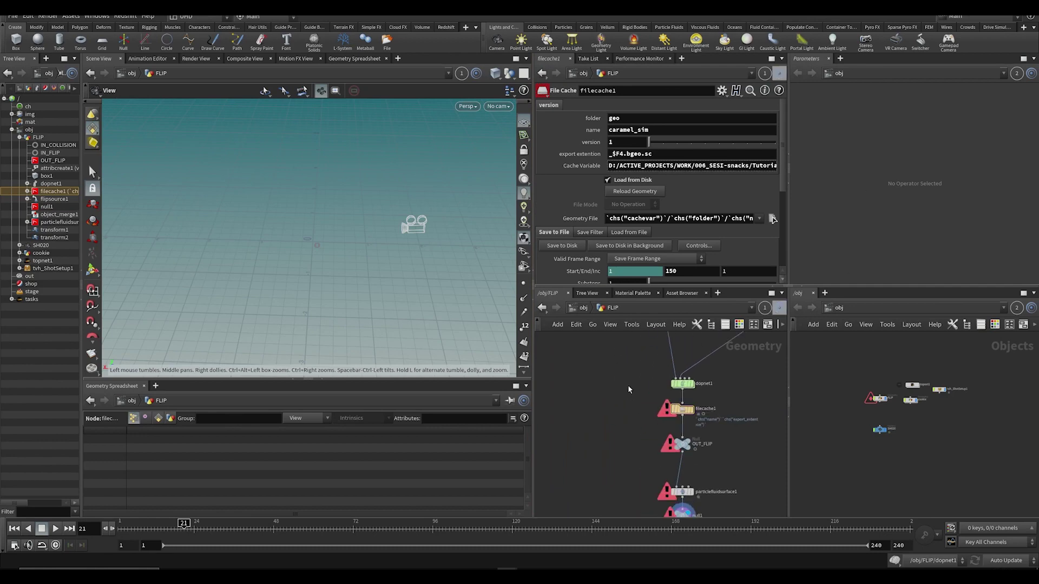
key(Tab)
text(file)
key(Return)
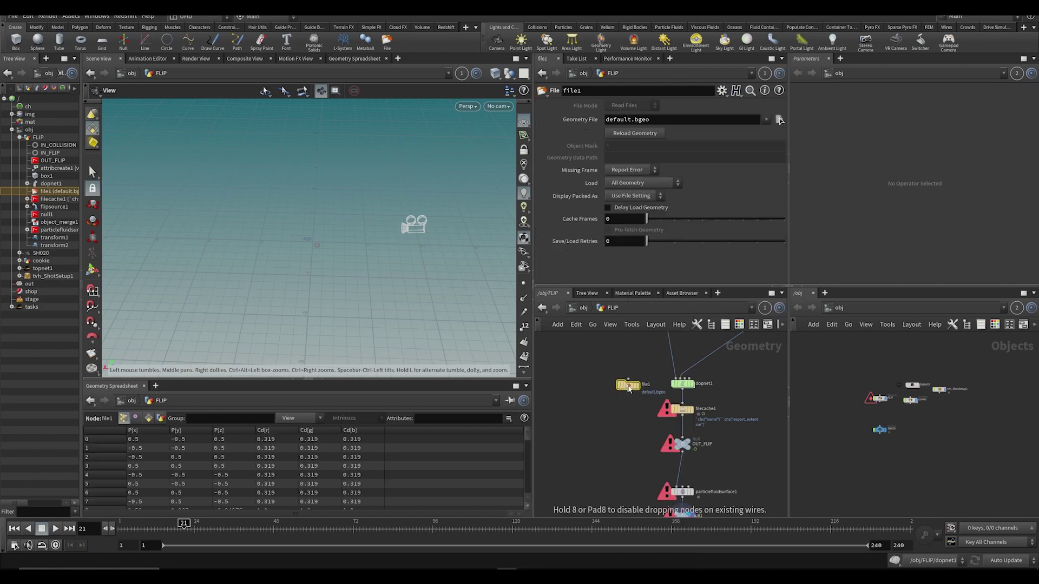
click(626, 399)
Step: Set the new File node's geometry file to $ROOT
drag(675, 119, 561, 123)
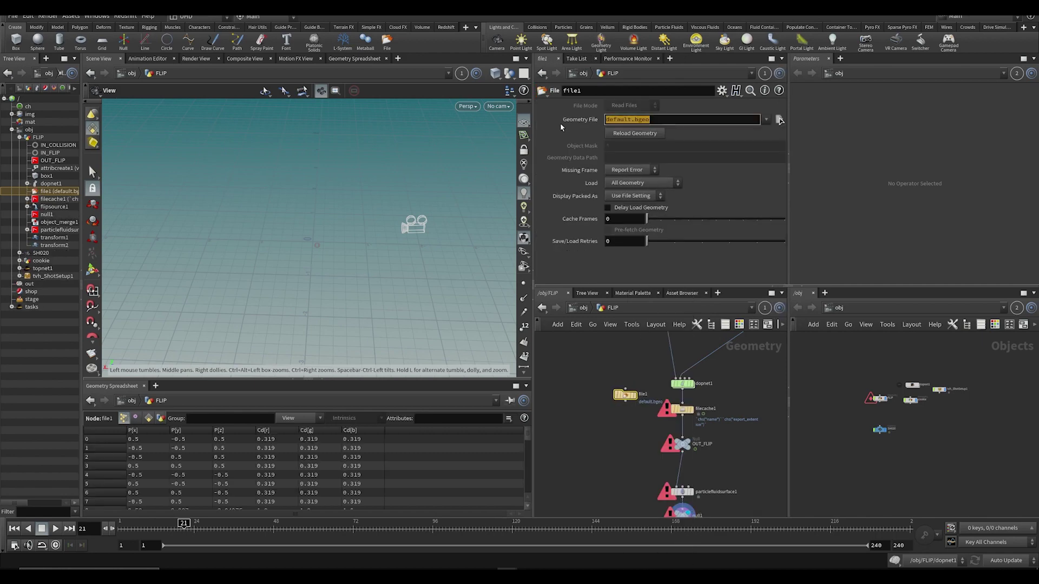
text($ROOT)
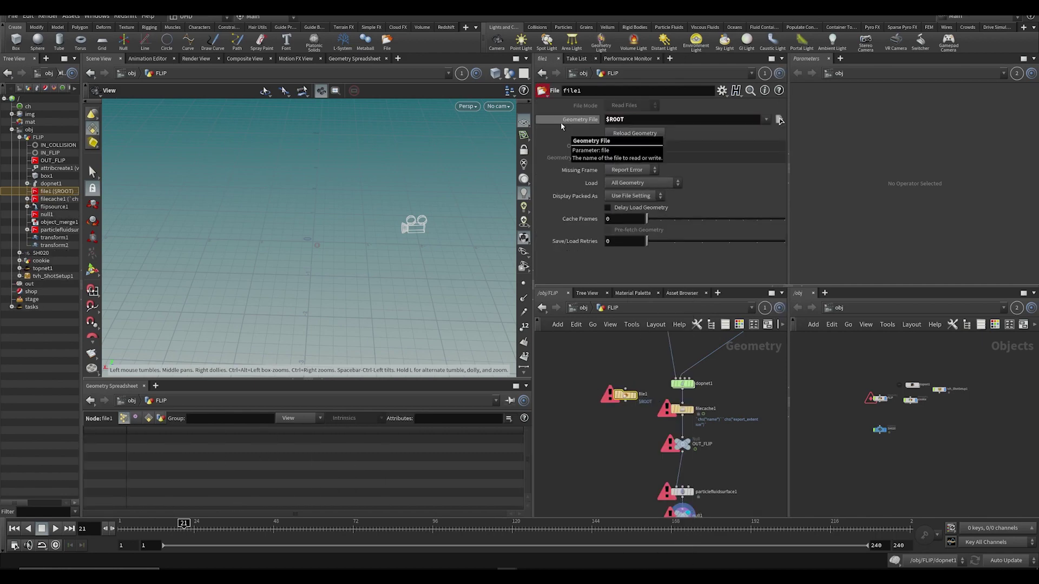
key(Return)
Step: Browse from $ROOT through SESI-SNACKS_Project/3D/Houdini/Animatic/geo to the v1 caramel_sim cache and load its sequence into the File node
click(779, 120)
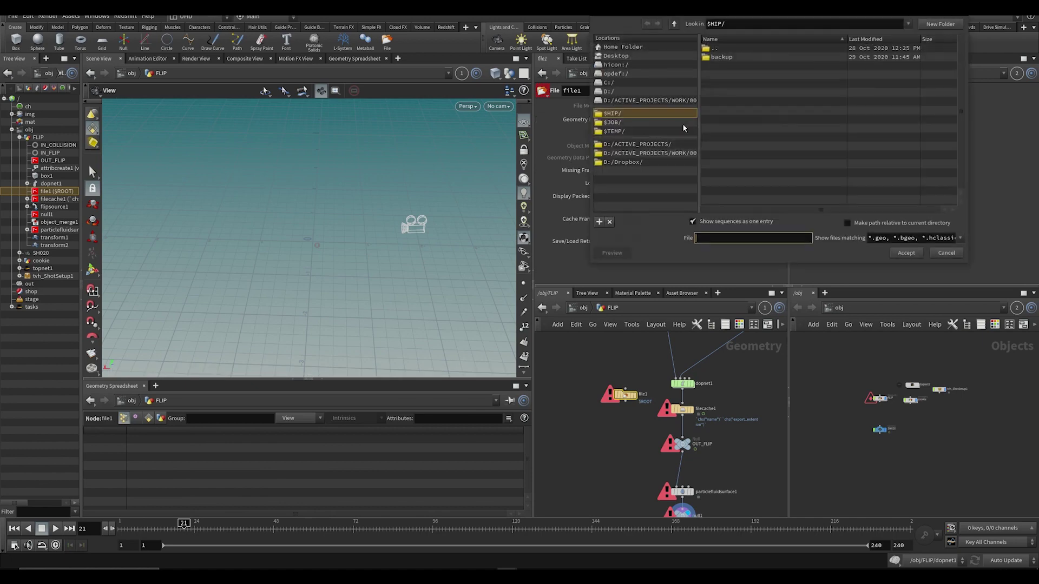
drag(726, 23, 664, 41)
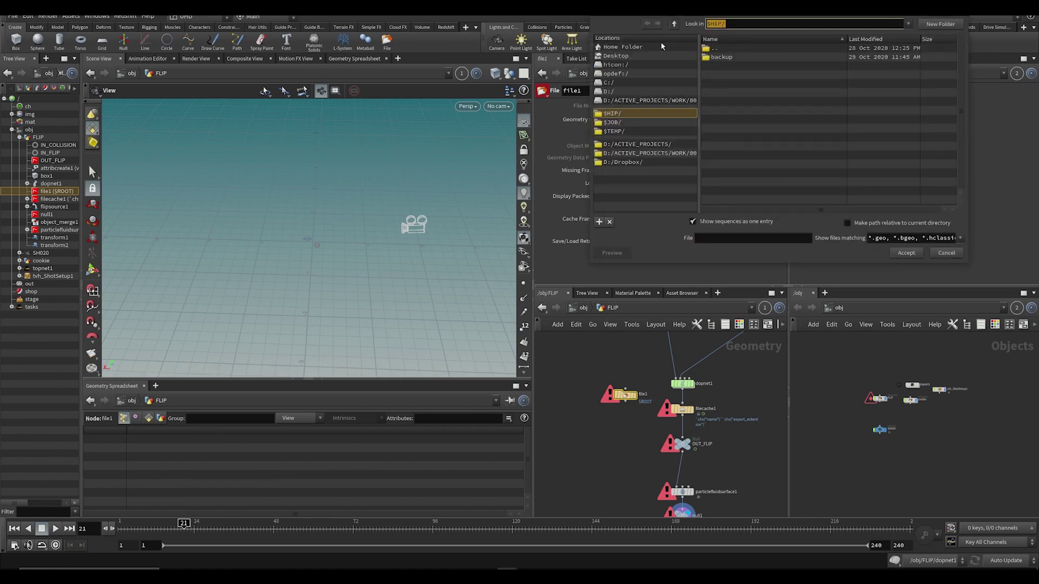
text($ROOT/)
key(Return)
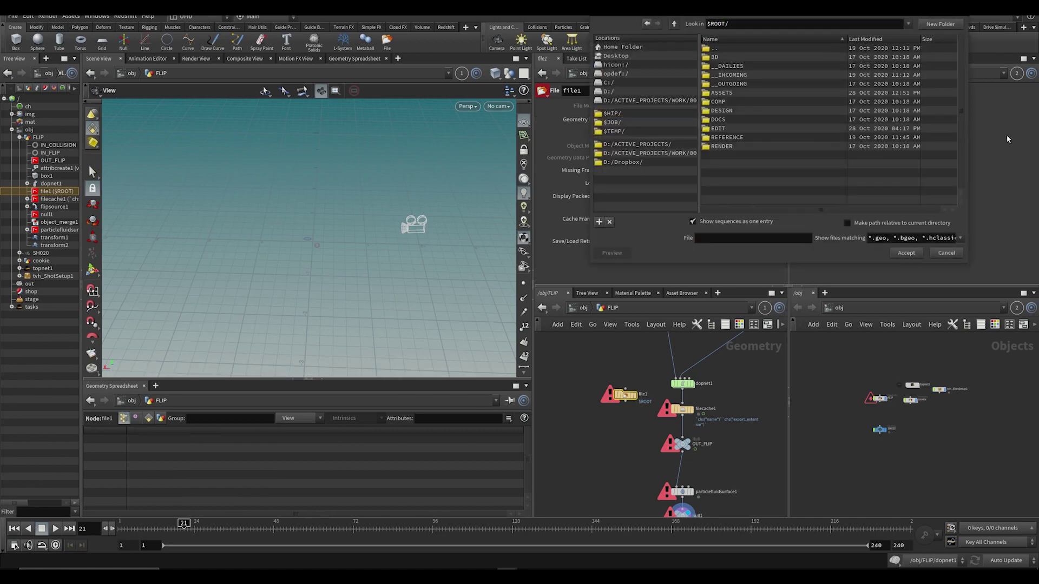
double_click(716, 58)
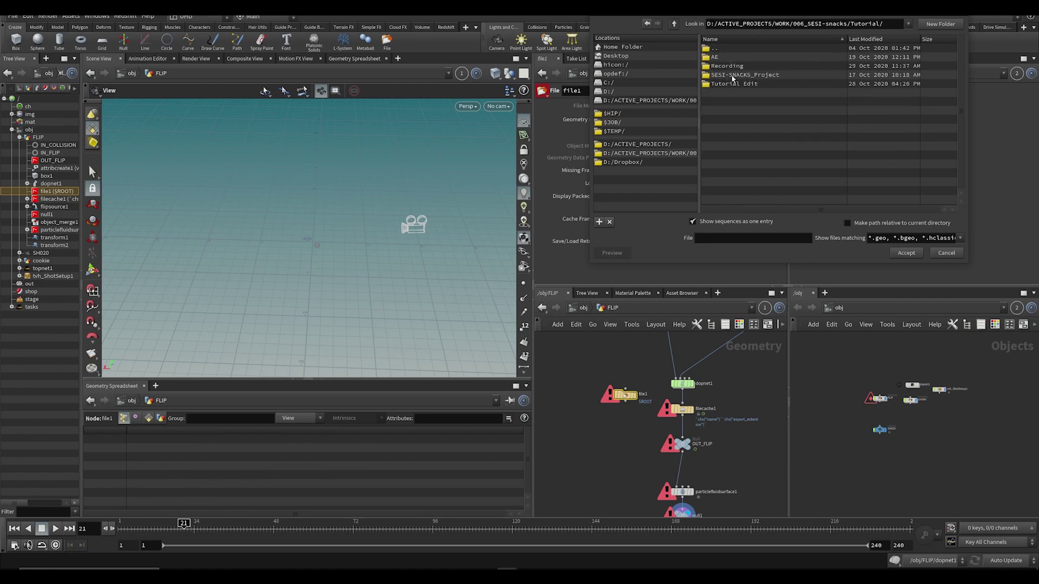
double_click(734, 75)
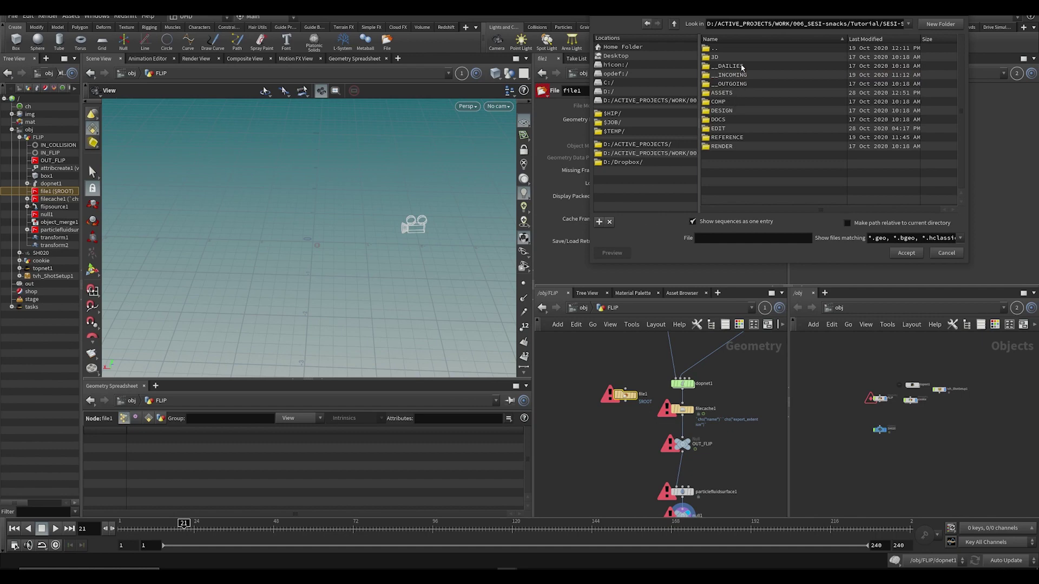
double_click(719, 57)
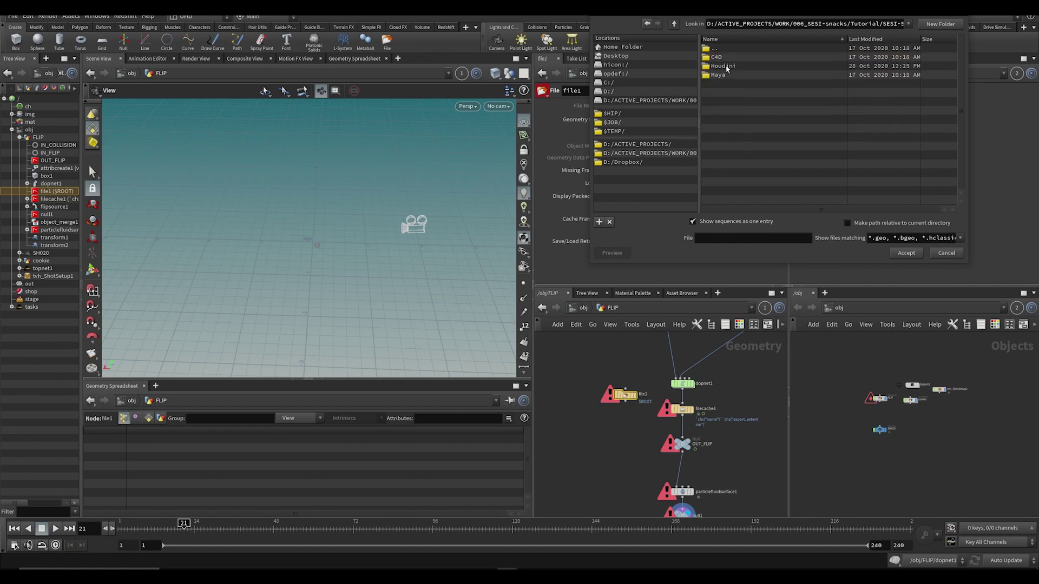
double_click(723, 66)
double_click(724, 66)
double_click(721, 75)
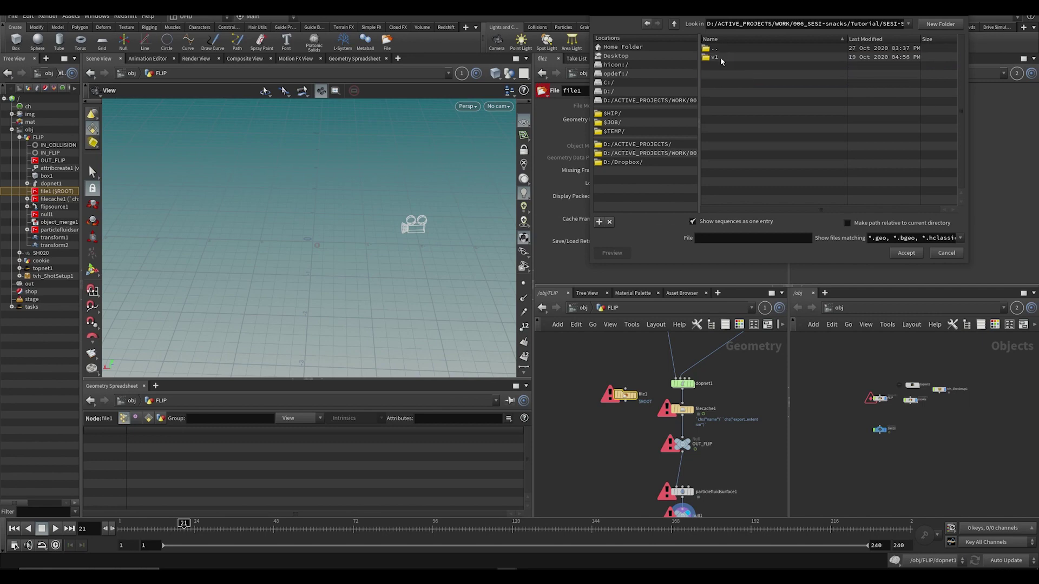
double_click(717, 58)
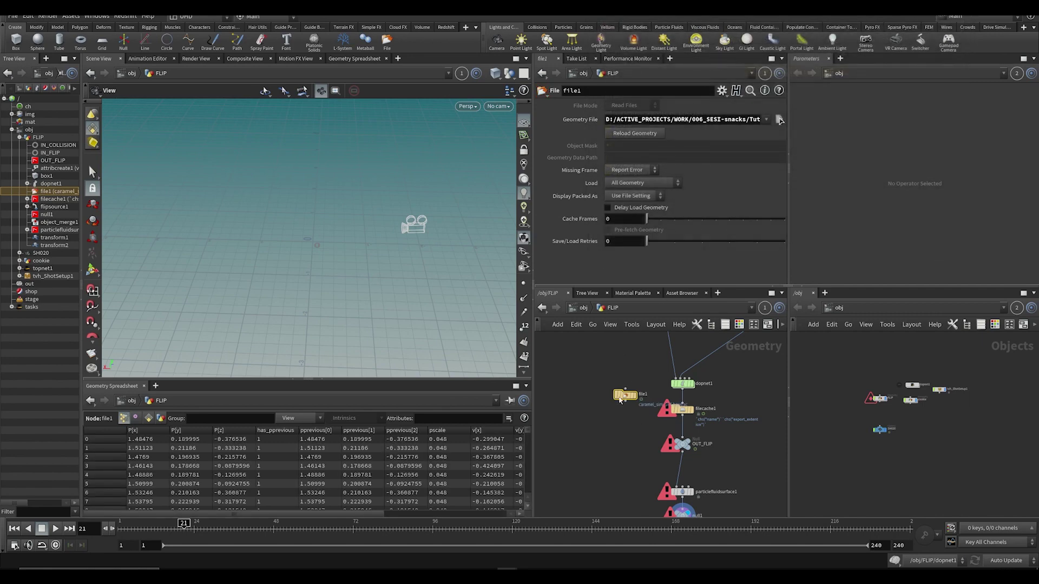
Step: Move the File node farther from dopnet1 and display its geometry in the viewport
drag(620, 399, 599, 388)
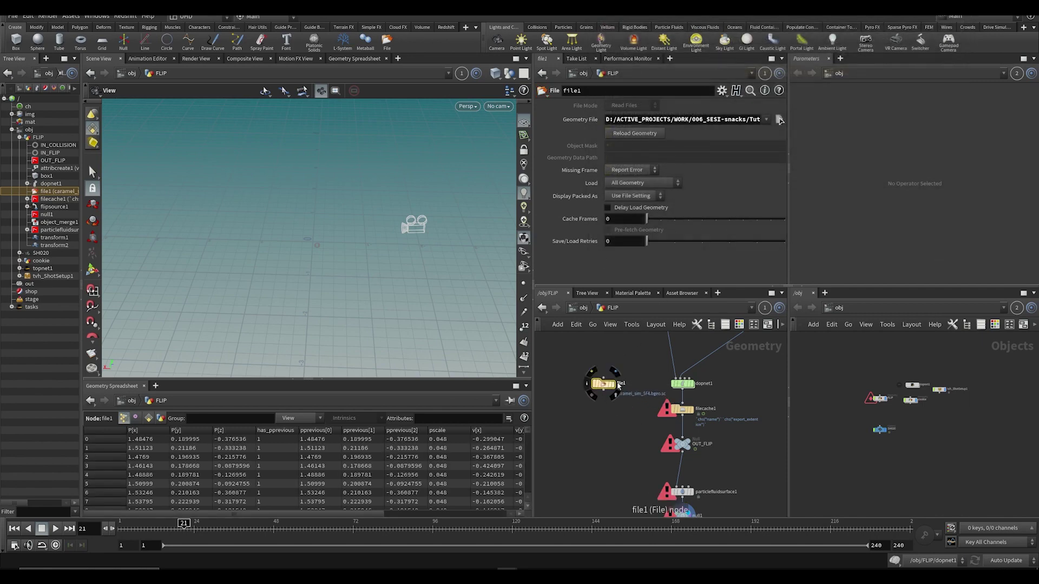
click(618, 385)
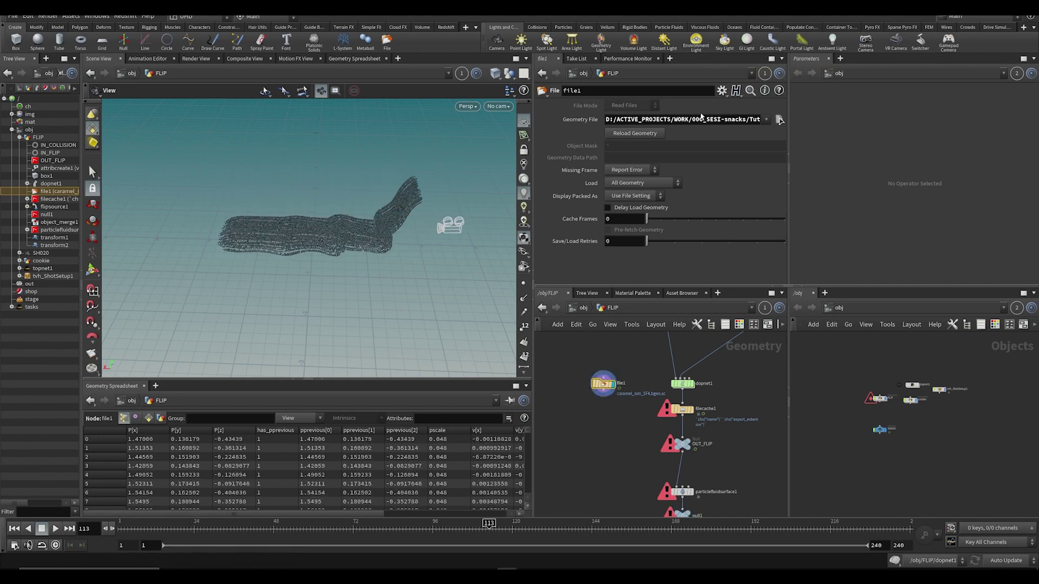
Step: Replace the absolute start of the File node's geometry path with $ROOT and remove the 006_SESI-snacks folder from it
key(shift+Home)
text($ROOT)
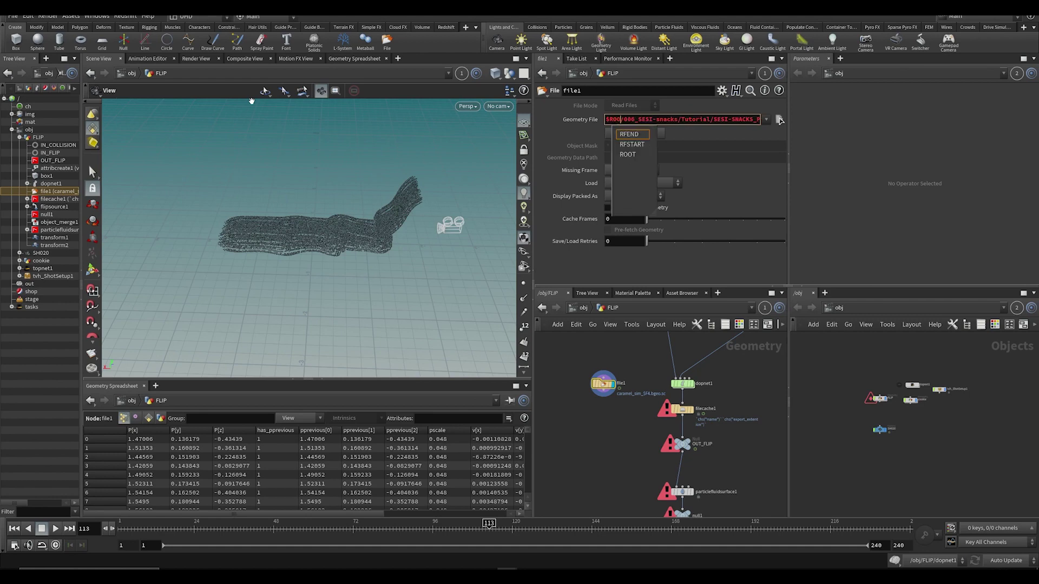
key(Return)
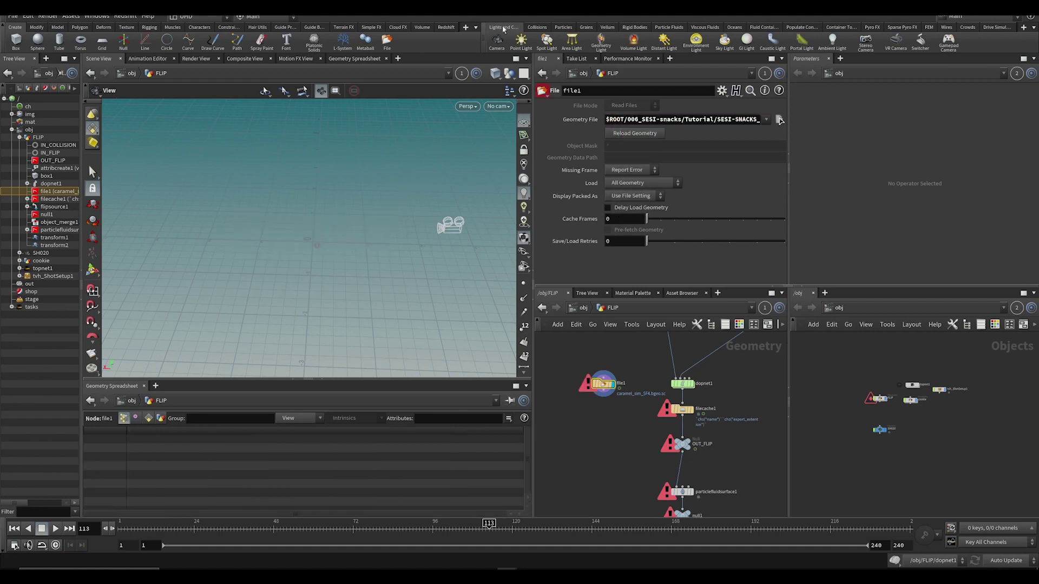
click(679, 120)
key(BackSpace)
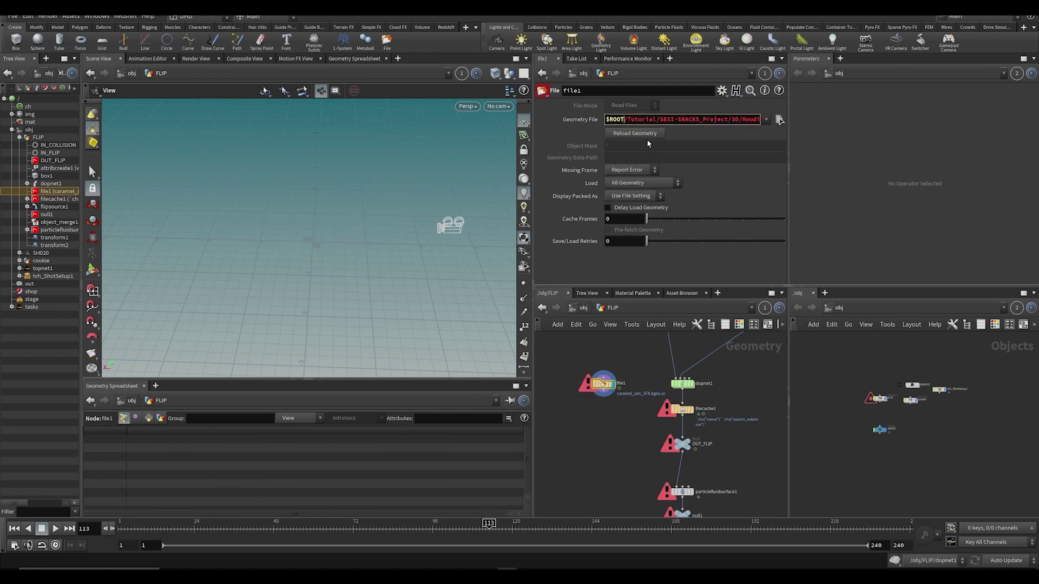
key(Return)
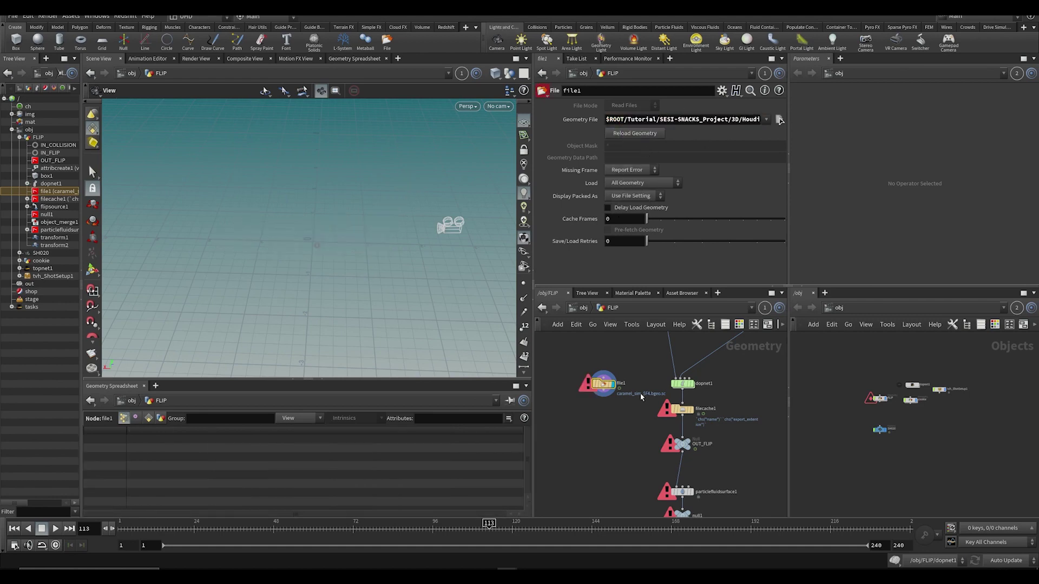
Step: Remove Tutorial/SESI-SNACKS_Project from the File node's path so it begins $ROOT/3D/Houdini/Animatic/geo/caramel_sim, and save the scene
click(657, 119)
key(shift+Left)
key(shift+Left)
key(shift+Left)
key(shift+Left)
key(shift+Left)
key(shift+Left)
drag(729, 118, 642, 129)
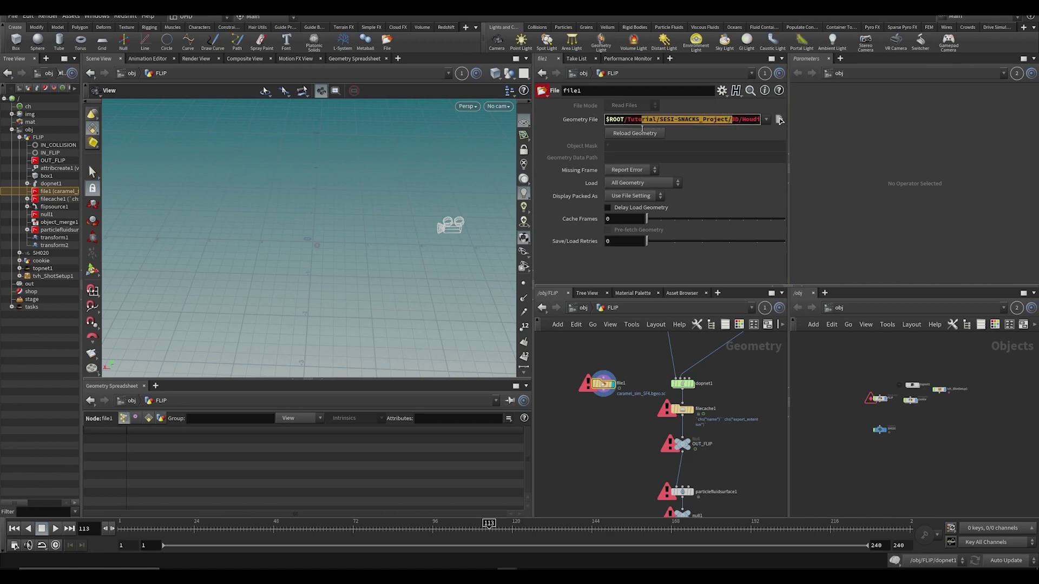
key(BackSpace)
key(Return)
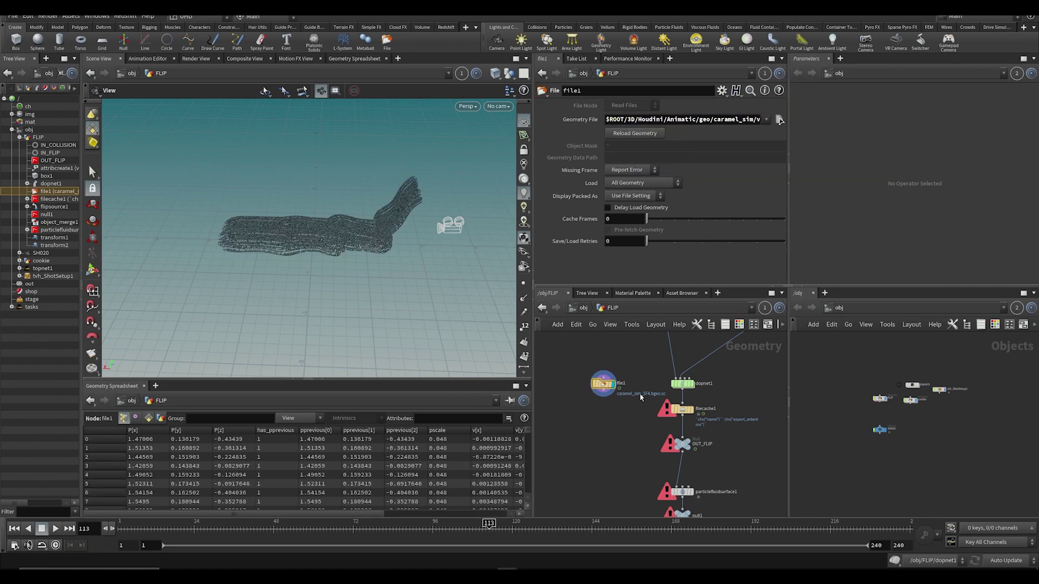
key(ctrl+s)
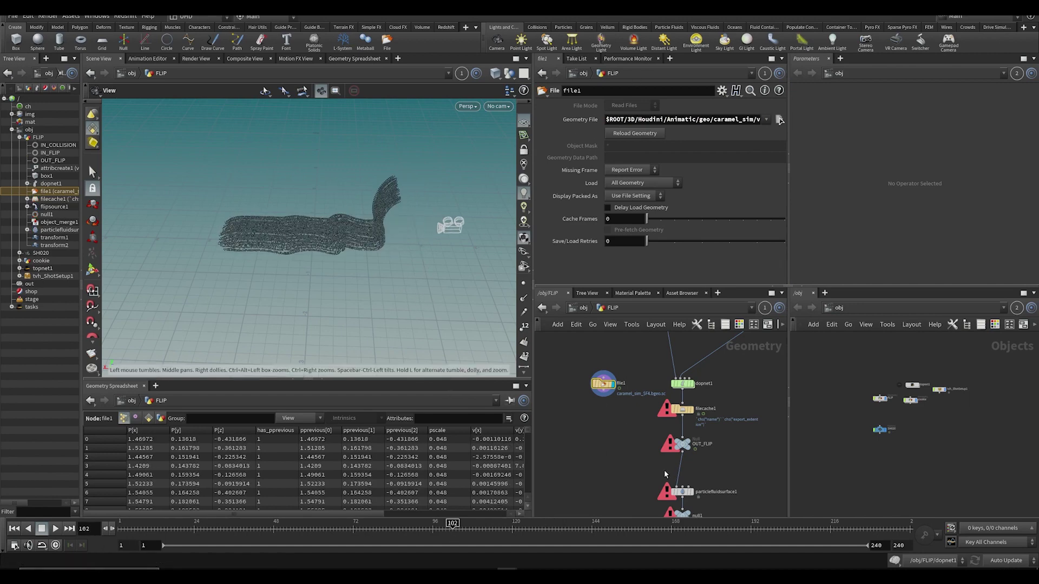
Step: Check the filecache1 node's settings and save the scene from the object level
middle_drag(666, 474, 610, 439)
click(627, 375)
middle_drag(652, 382, 645, 422)
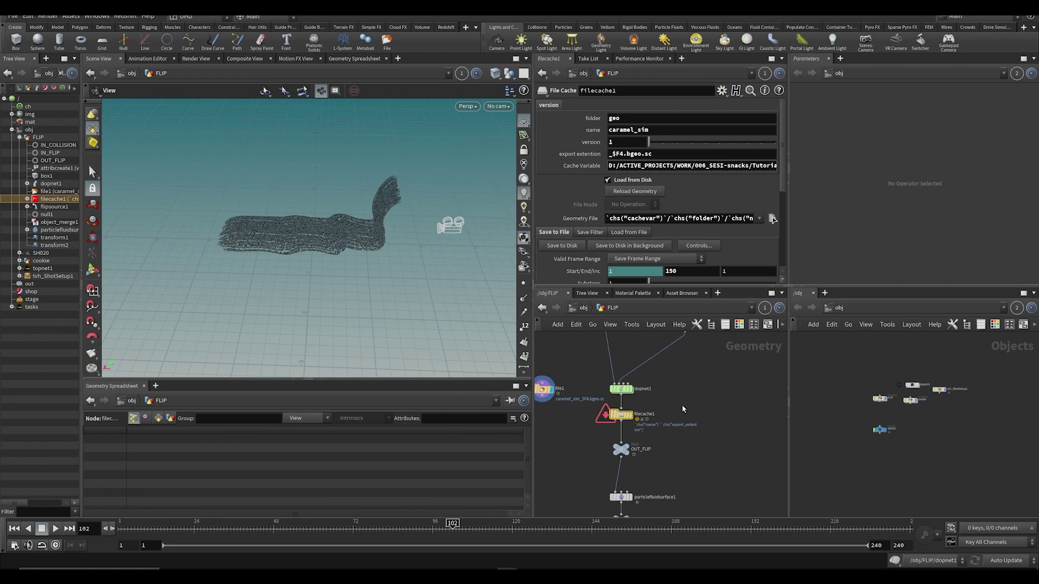
key(u)
key(ctrl+s)
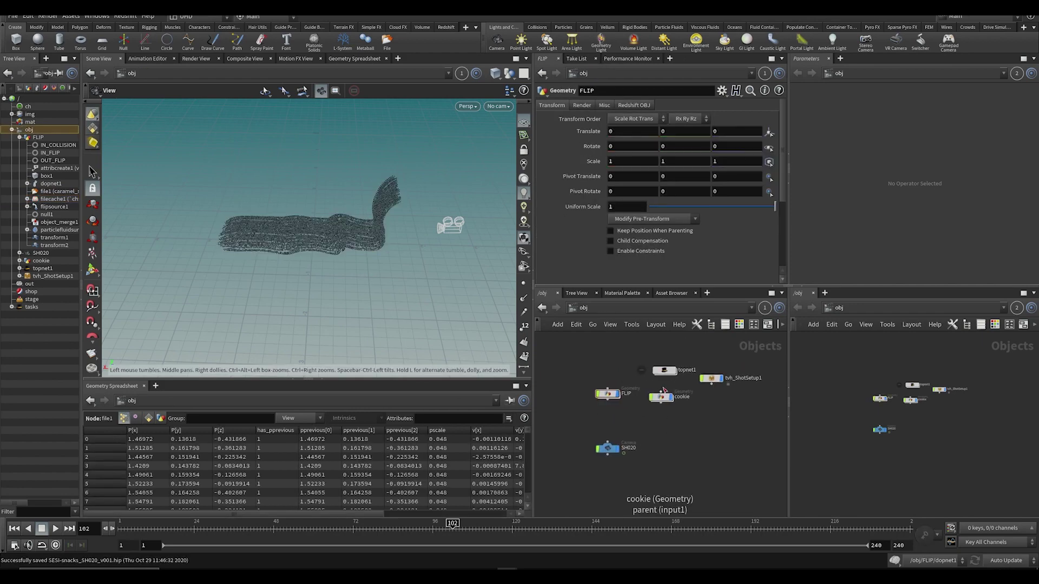
Step: Check the object merge node inside the cookie object and return to the object level
double_click(662, 394)
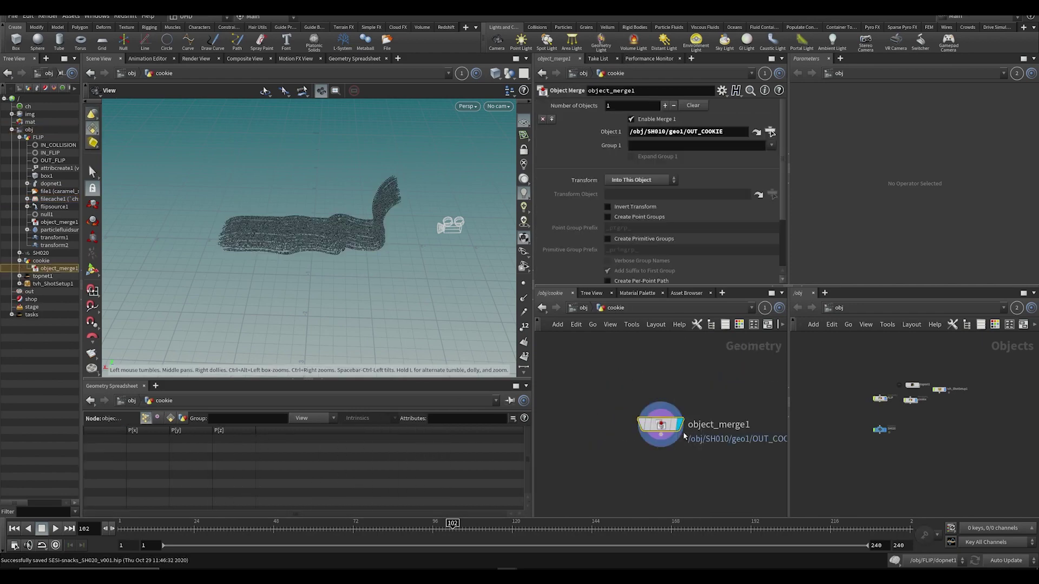
key(u)
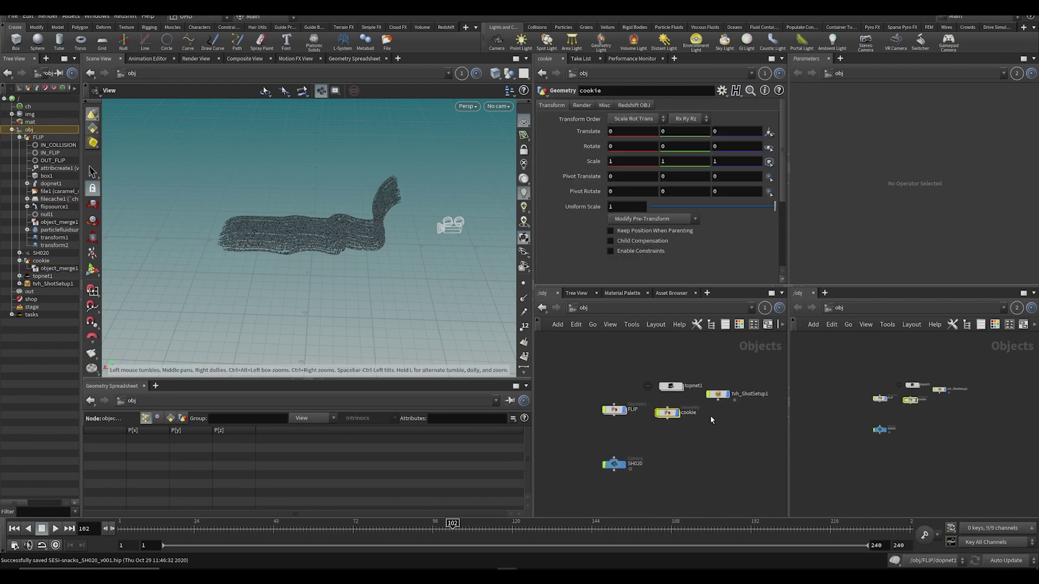
Step: Replace the object merge node inside the cookie object with a new File node
double_click(667, 413)
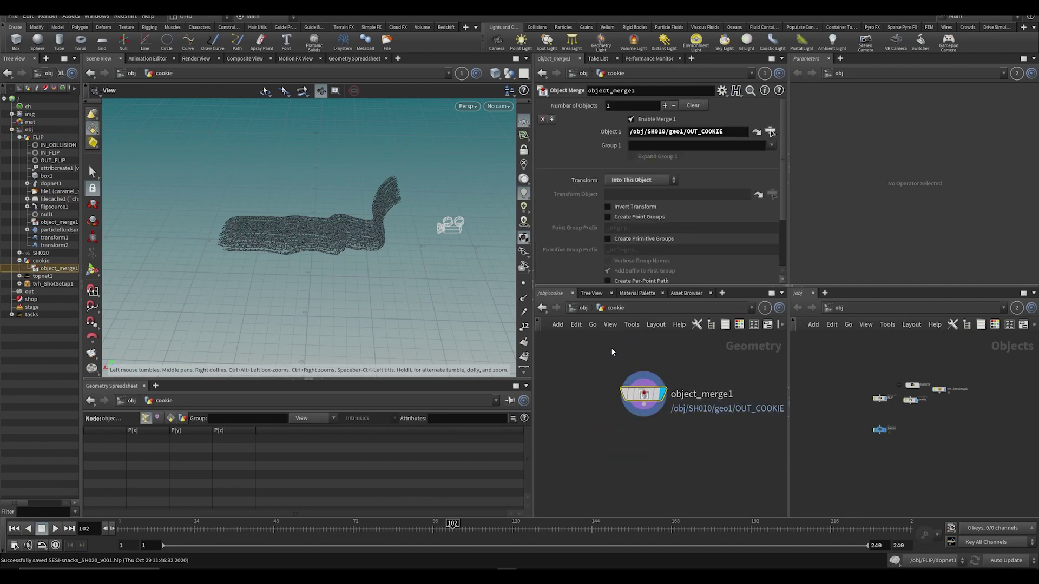
drag(648, 132, 706, 179)
click(644, 445)
middle_drag(607, 394, 606, 424)
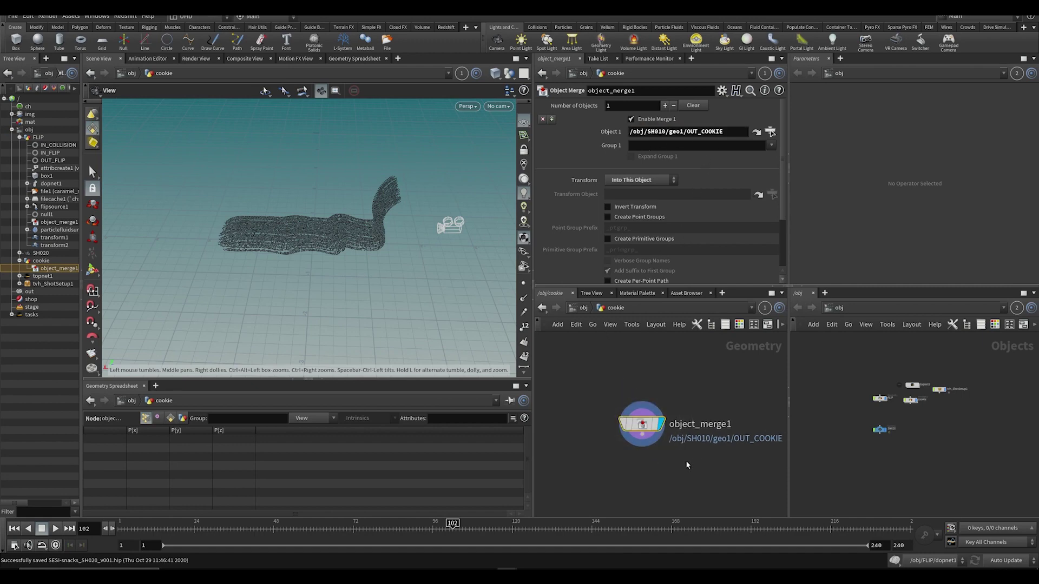
key(Tab)
text(file)
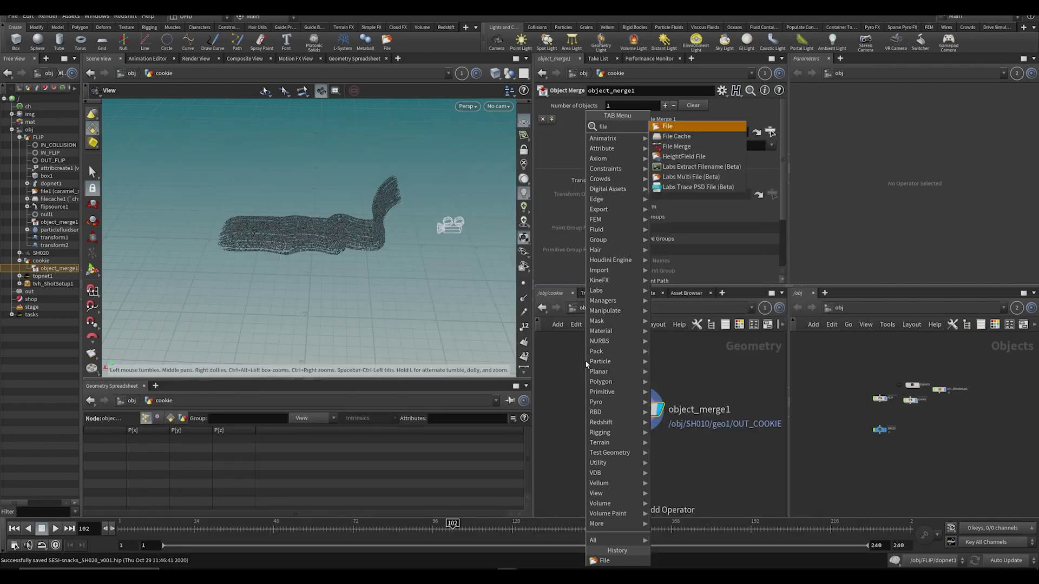
key(Return)
click(586, 363)
drag(586, 363, 650, 372)
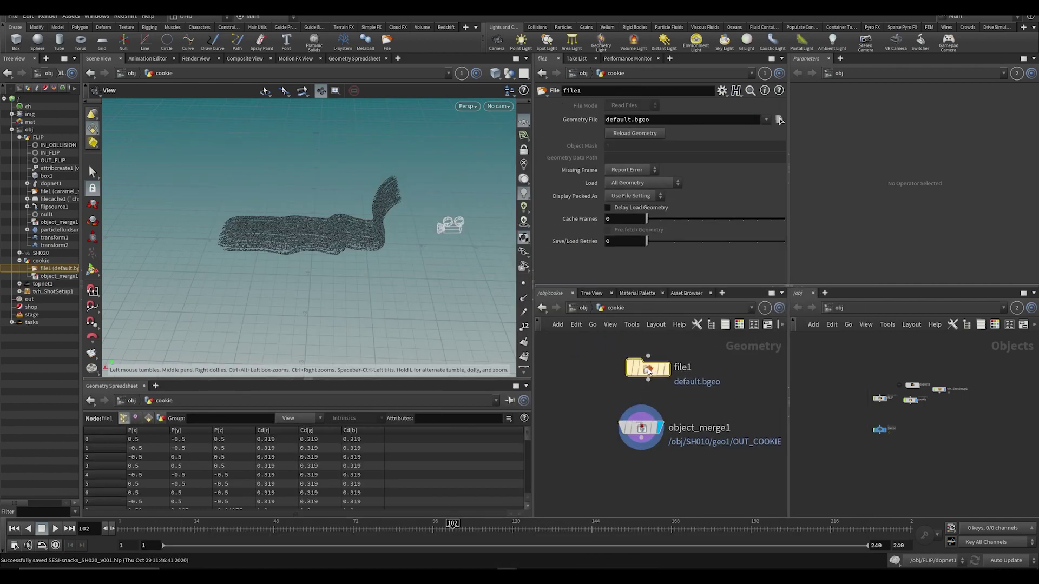
scroll(722, 429, down, 3)
drag(594, 460, 706, 423)
key(Delete)
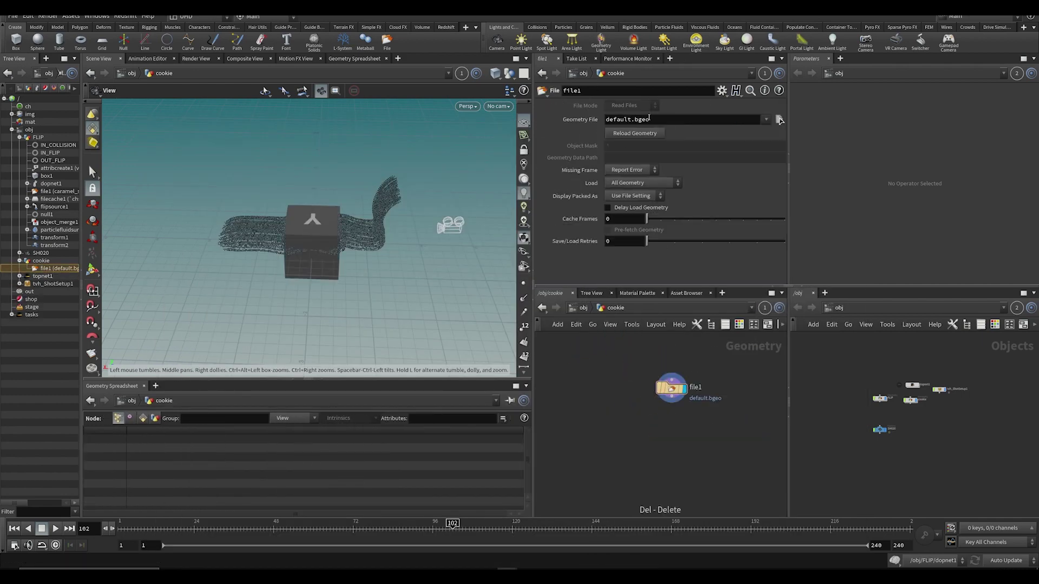
Step: Load the cookiebar.bgeo.sc model from $ROOT/assets/models/cookiebar/1 into the cookie object's File node
text($ROOT/assets)
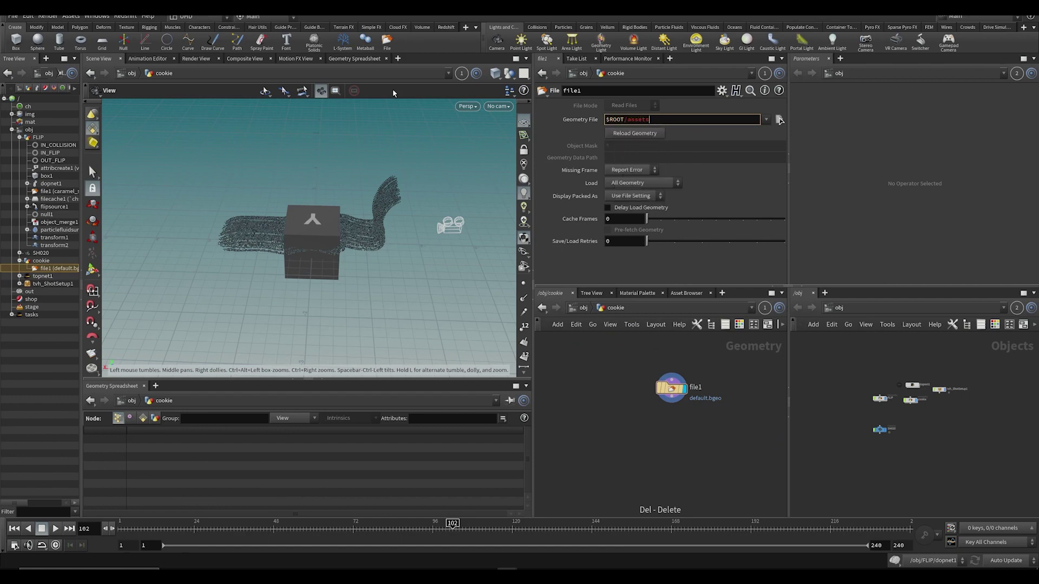
key(Return)
click(779, 119)
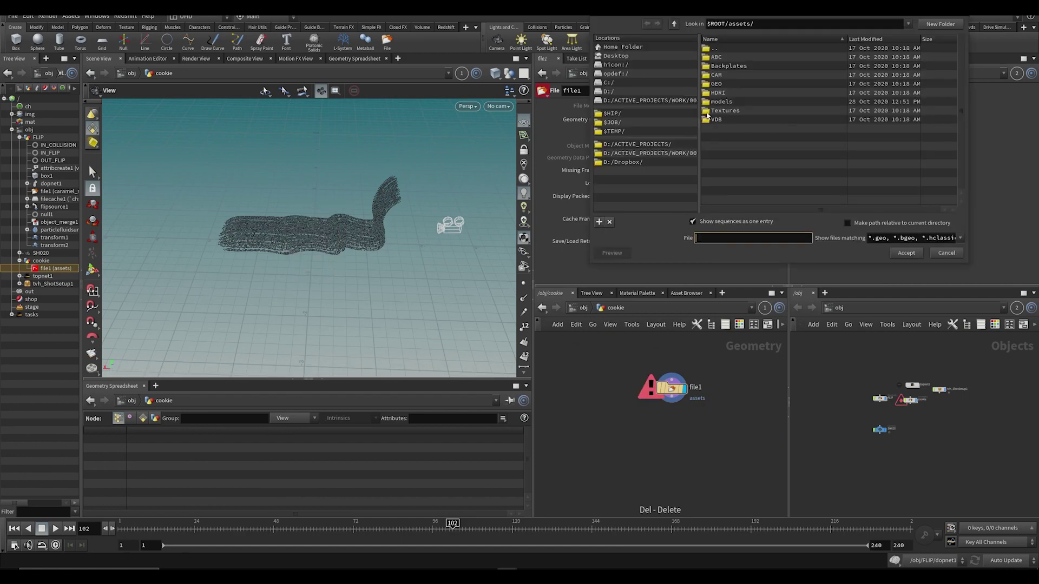
double_click(722, 103)
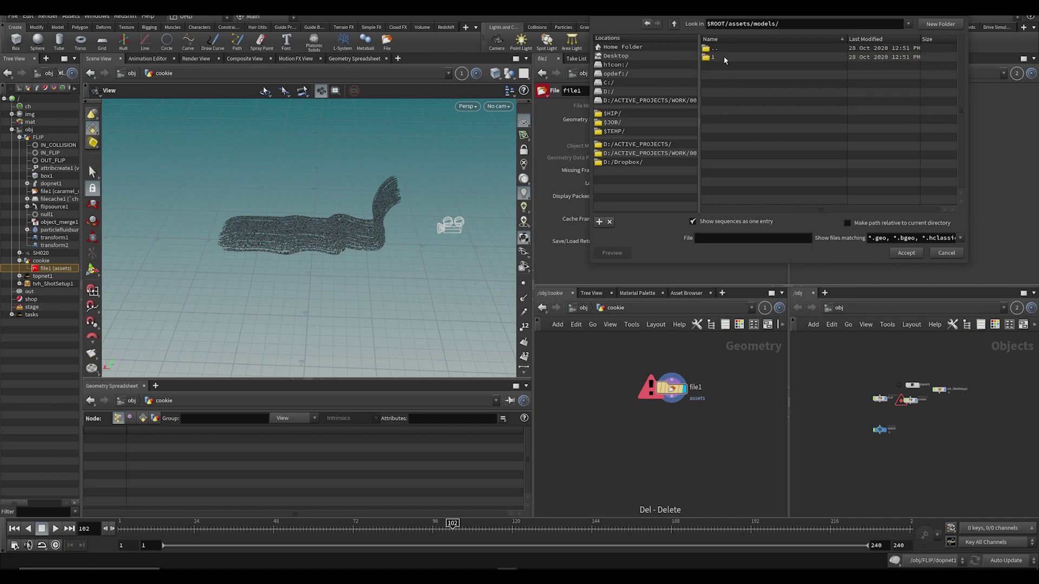
double_click(722, 57)
double_click(717, 57)
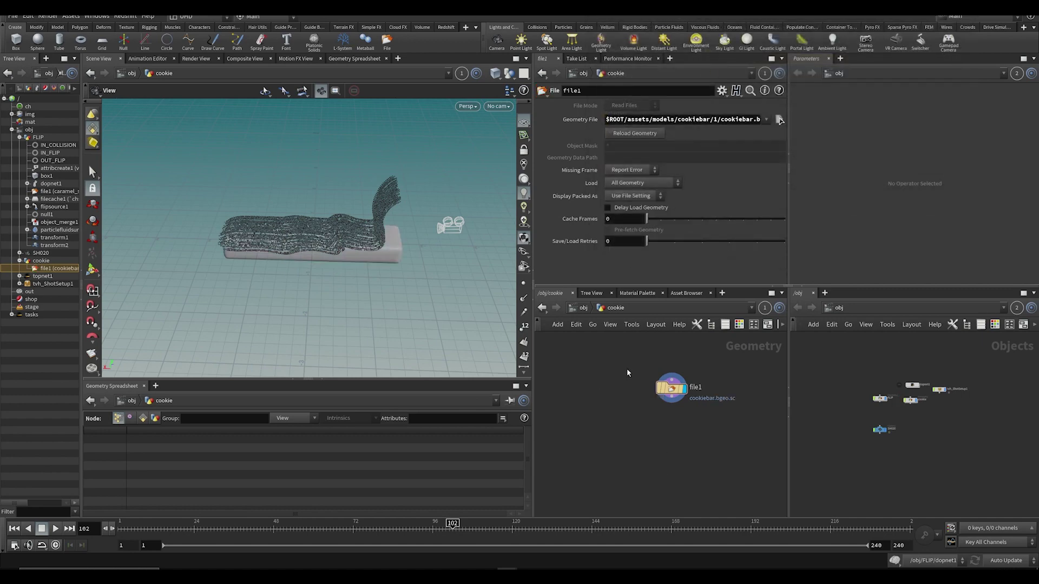
drag(335, 274, 398, 265)
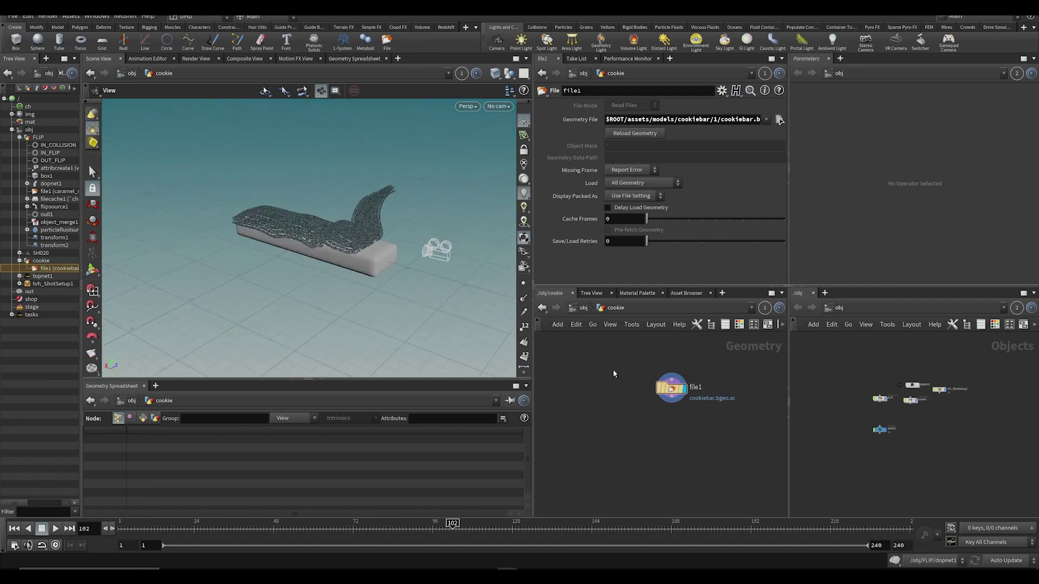
Step: Delete the File node that loads the cached caramel_sim from the FLIP object and save the scene
click(586, 307)
double_click(612, 409)
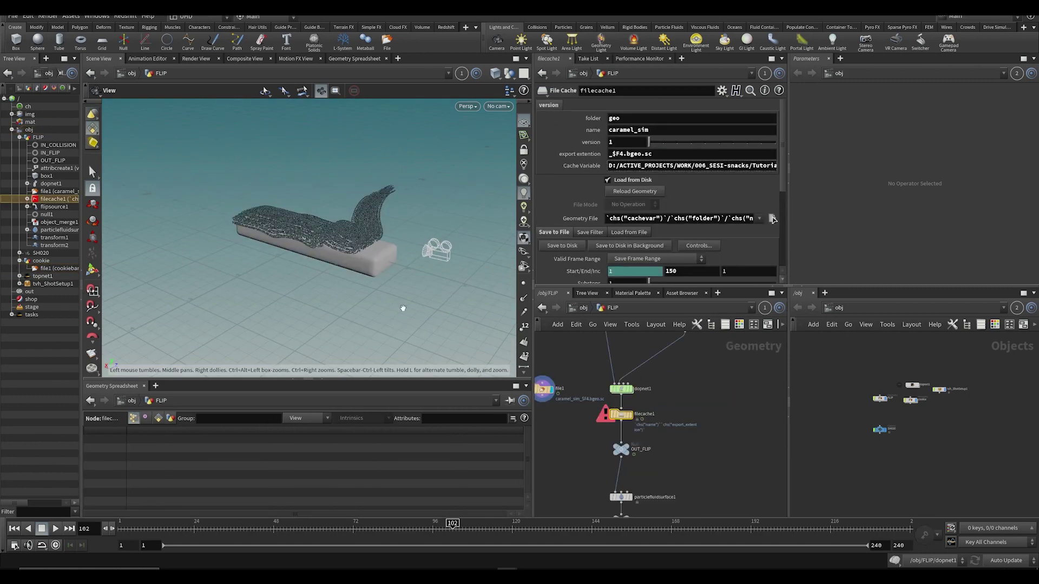
click(562, 395)
key(Delete)
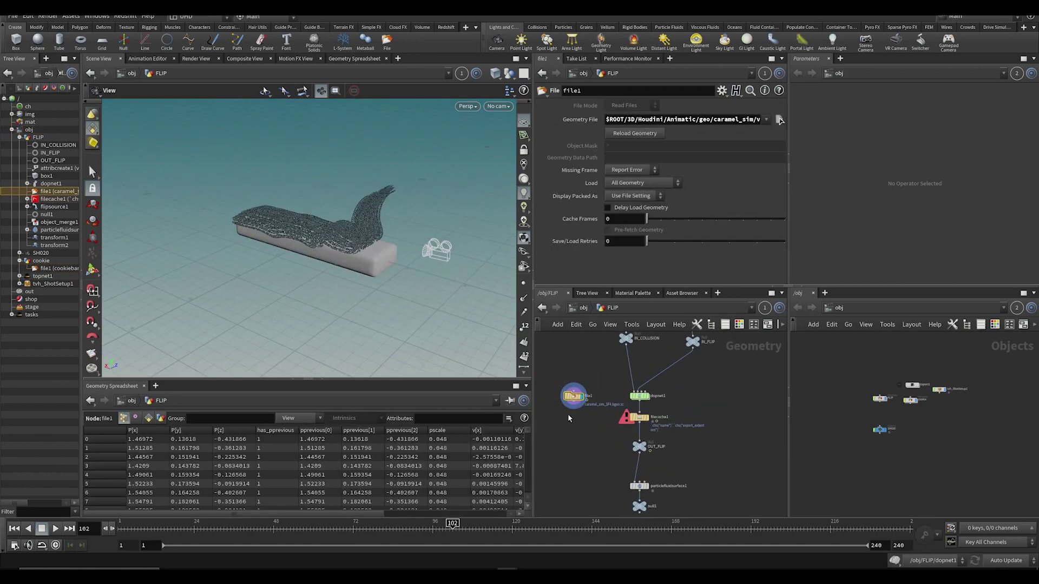
drag(345, 264, 409, 232)
key(ctrl+s)
Step: Display the IN_FLIP null in the FLIP network, go to frame 1, and save the scene
middle_drag(719, 385, 703, 436)
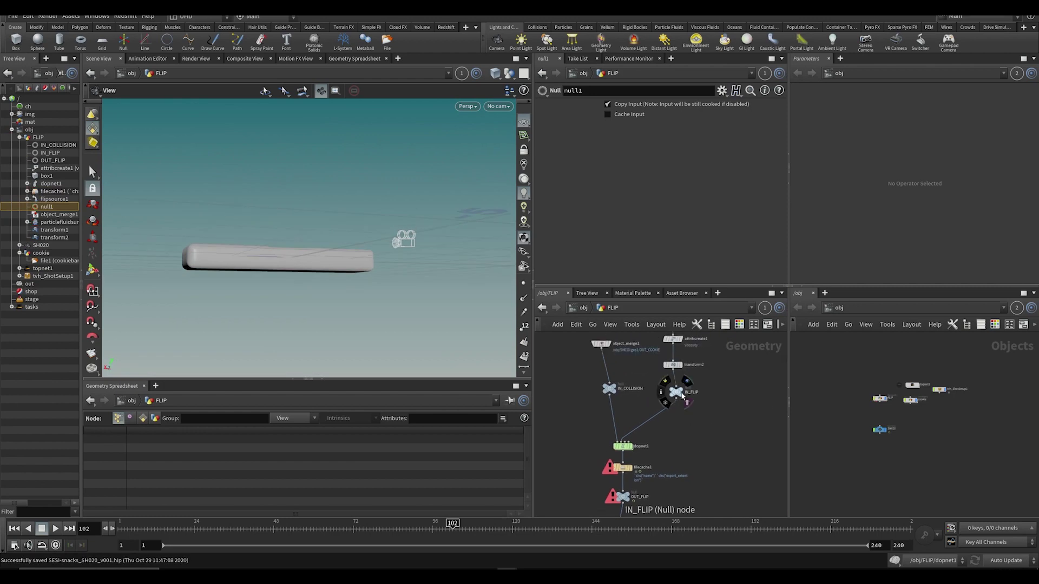
click(686, 382)
drag(271, 227, 243, 254)
middle_drag(357, 242, 364, 290)
drag(334, 291, 323, 316)
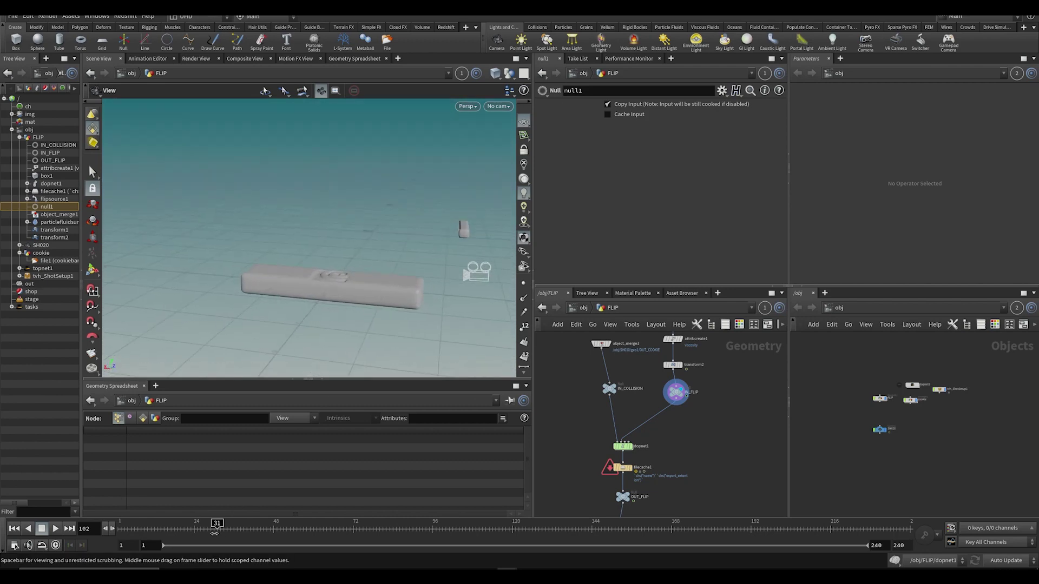
drag(238, 534, 118, 535)
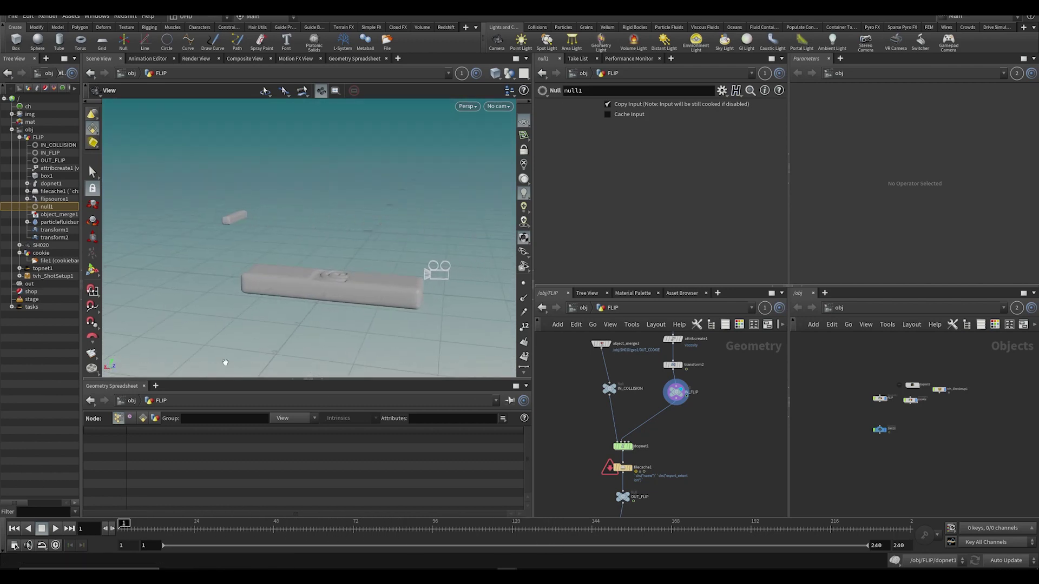
drag(271, 298, 331, 335)
key(ctrl+s)
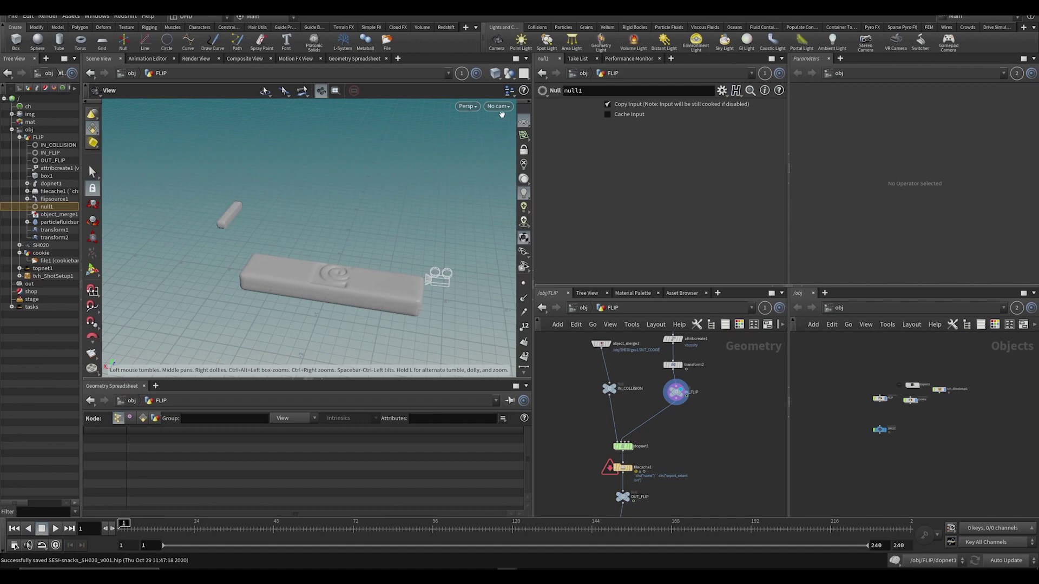
Step: Look through the SH020 camera and check the opening frames of the shot
click(499, 106)
click(511, 157)
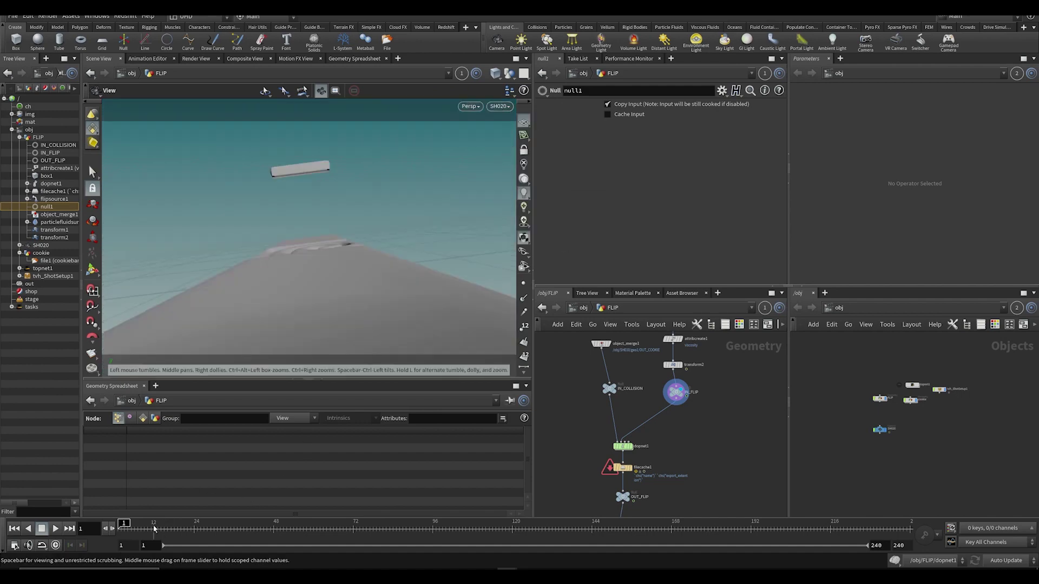
drag(153, 533, 119, 533)
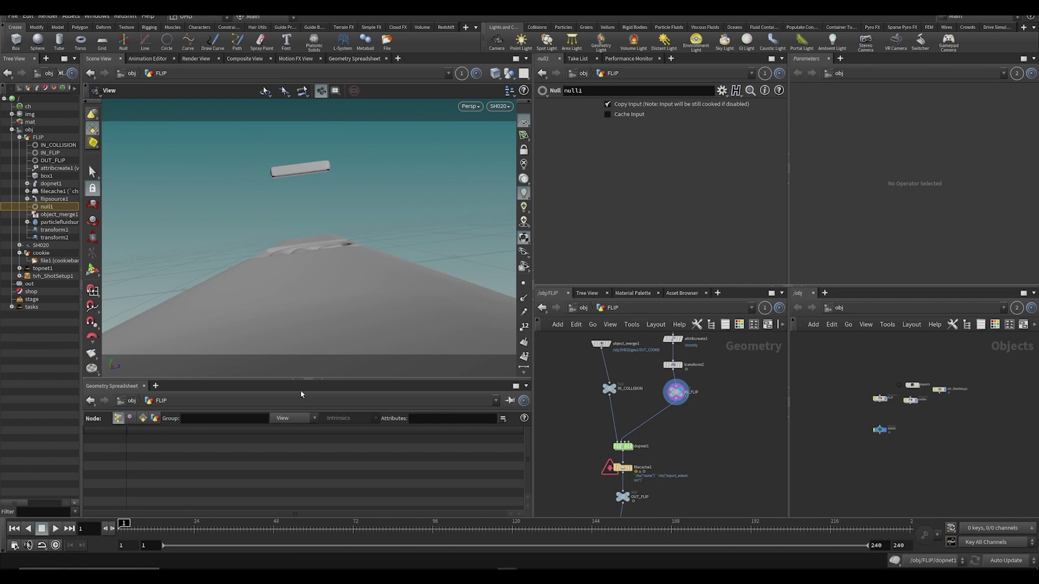
Step: Move the cookie object along X to about -0.87 at the object level
click(582, 308)
click(666, 414)
scroll(393, 270, down, 5)
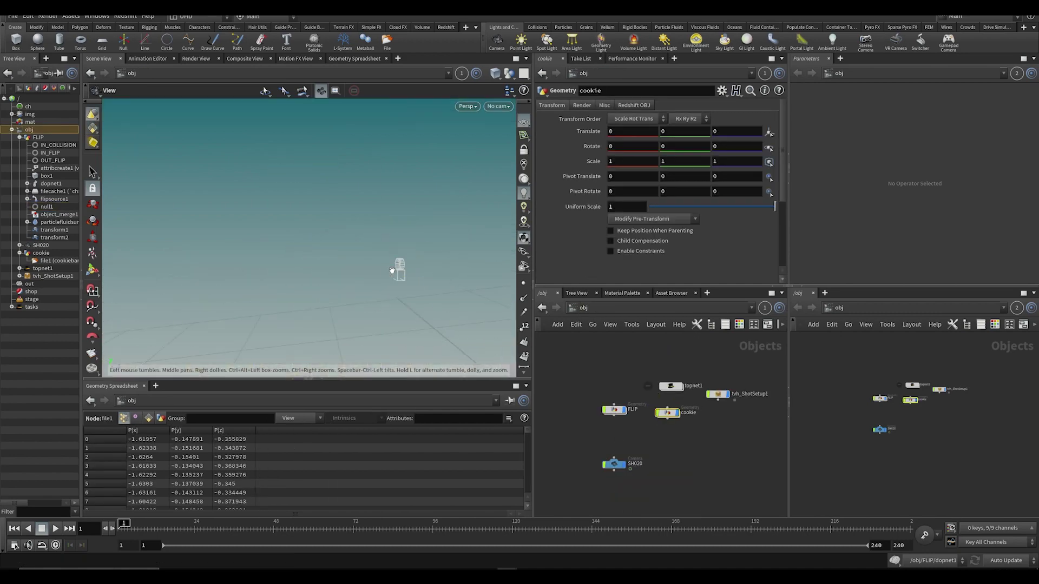
key(space+g)
drag(392, 283, 222, 256)
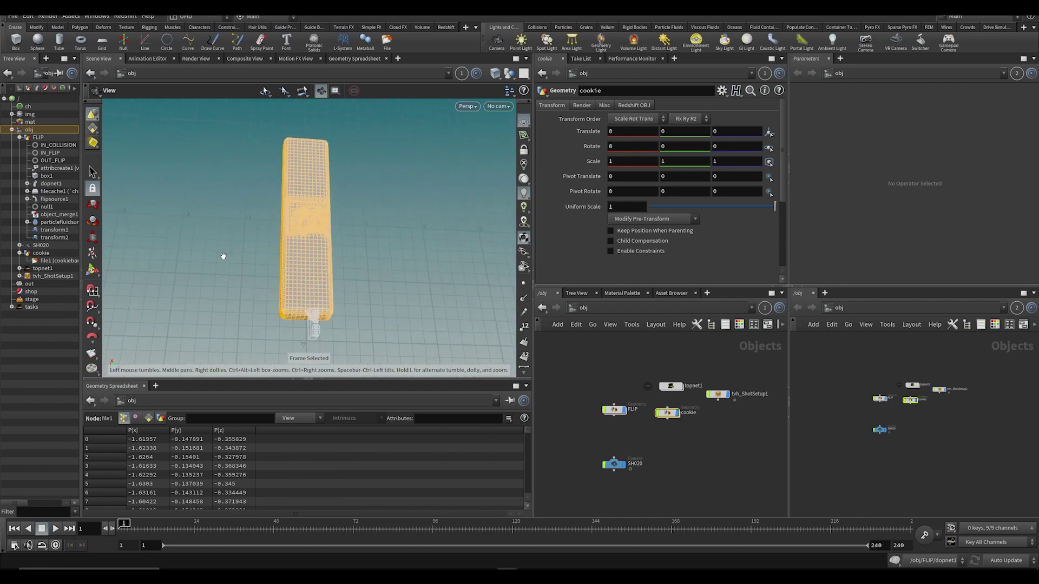
key(r)
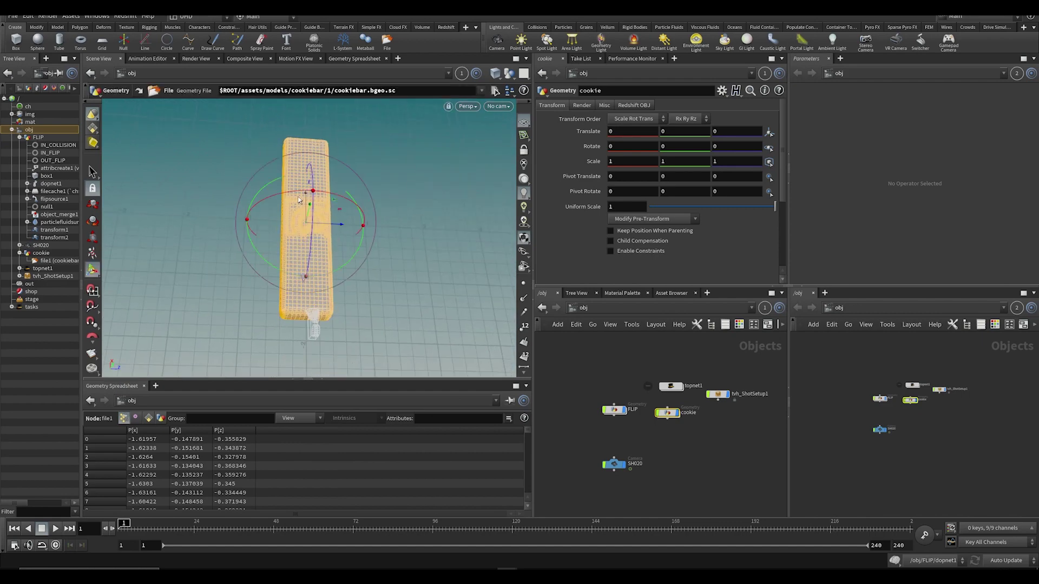
drag(306, 202, 463, 179)
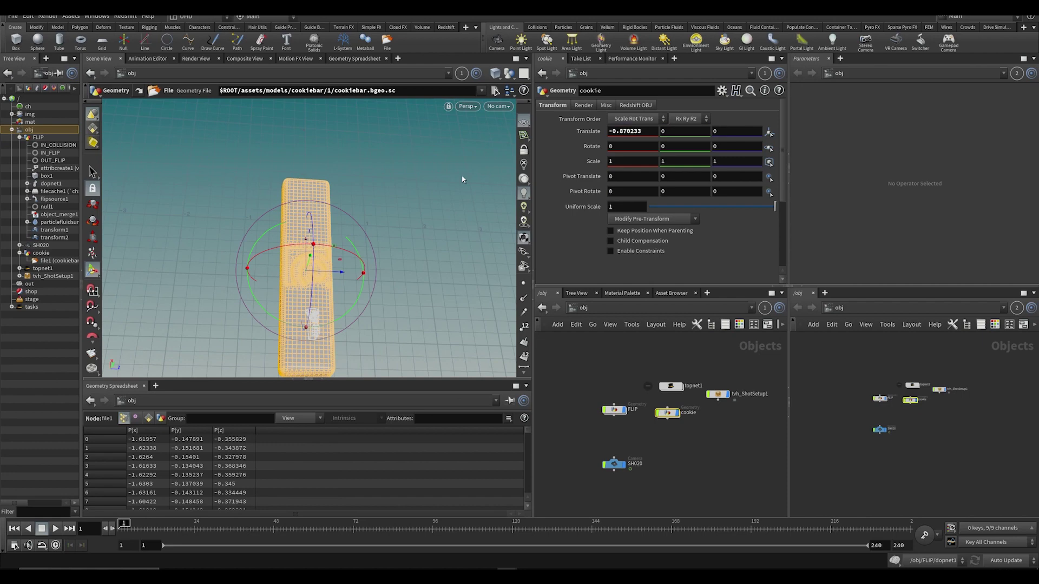
Step: Check the moved cookie through the SH020 camera across the timeline and save the scene
click(498, 106)
click(520, 157)
mouse_move(151, 524)
mouse_down()
mouse_move(589, 526)
mouse_move(297, 532)
mouse_move(476, 526)
mouse_move(335, 527)
mouse_move(453, 526)
mouse_up()
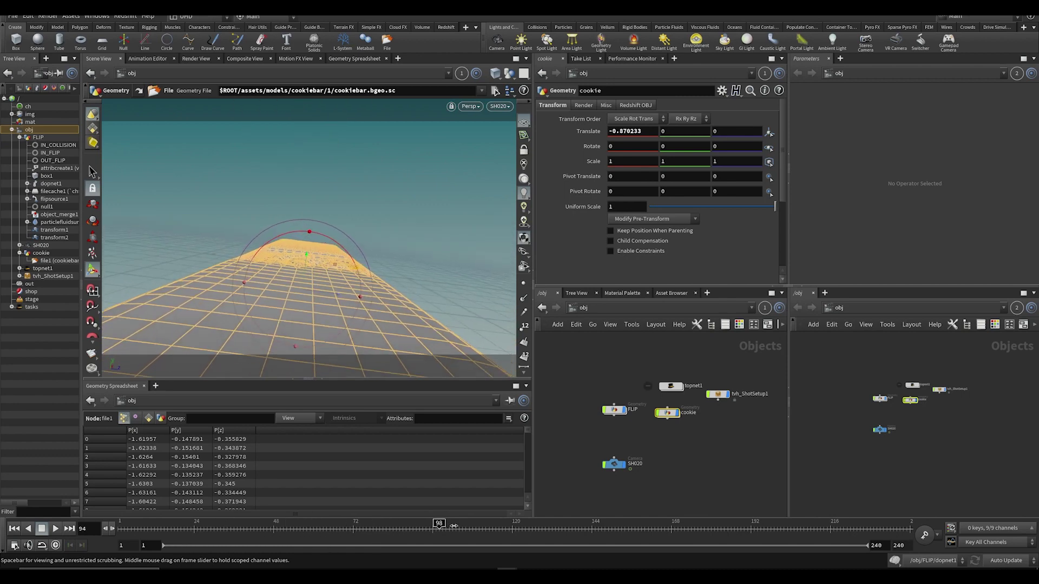
key(ctrl+s)
Step: Point the FLIP network's object merge at the cookie object (../../cookie) in place of the old SH010 path
double_click(614, 410)
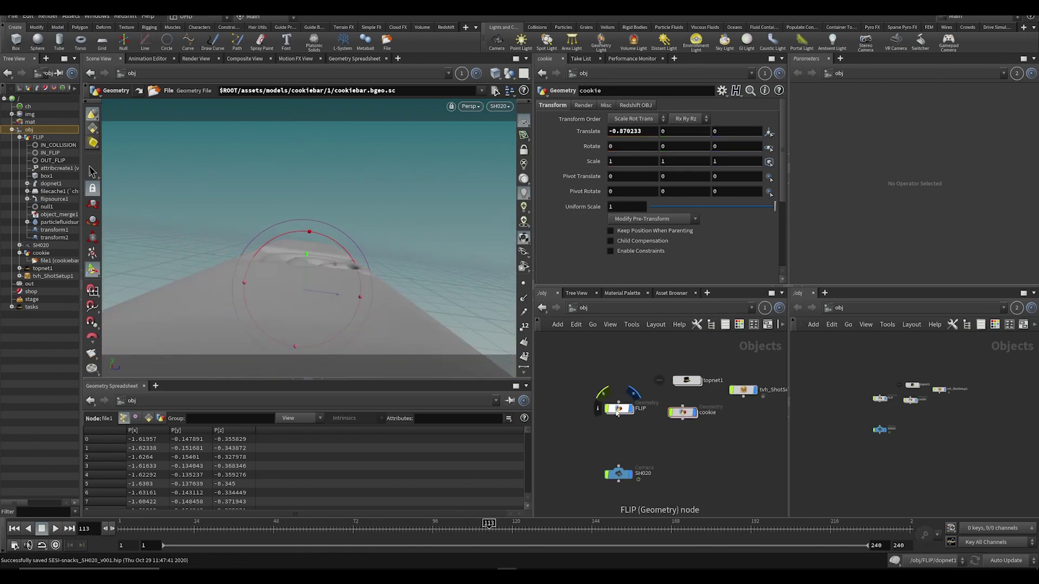
middle_drag(672, 427, 650, 457)
middle_drag(614, 379, 607, 439)
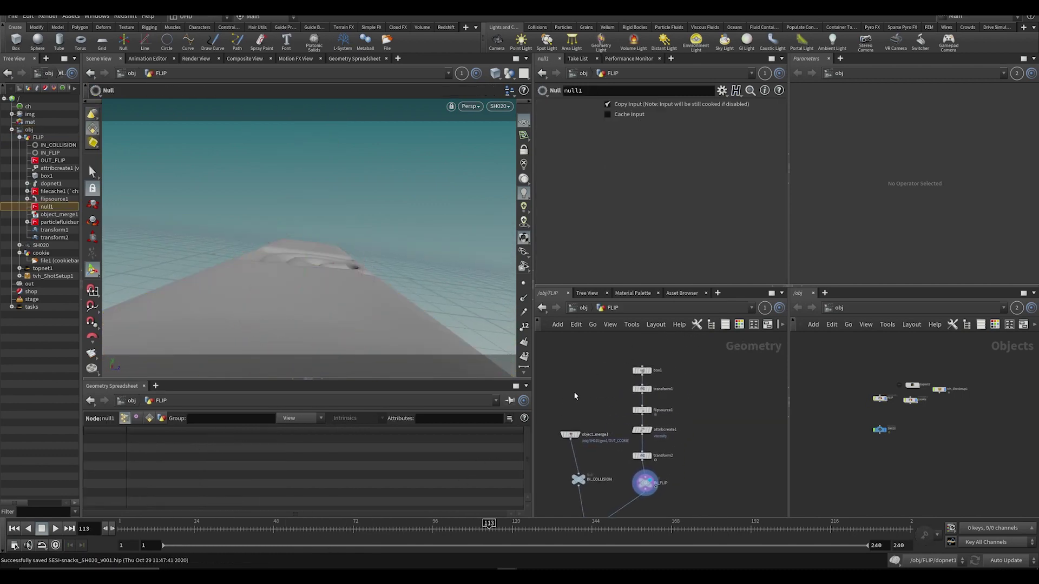
click(570, 435)
middle_drag(575, 406, 586, 321)
scroll(892, 394, up, 3)
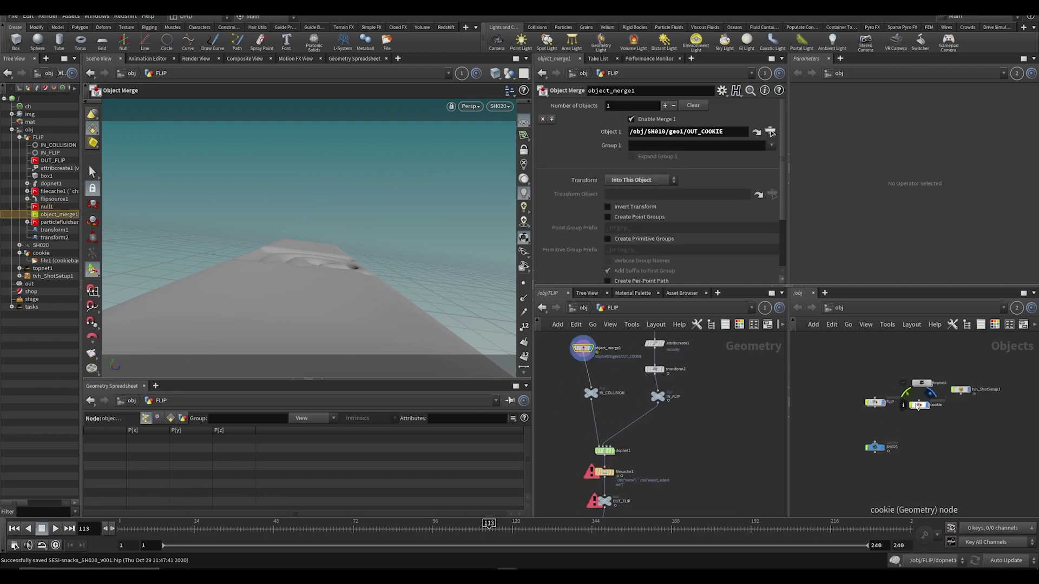
drag(918, 405, 672, 132)
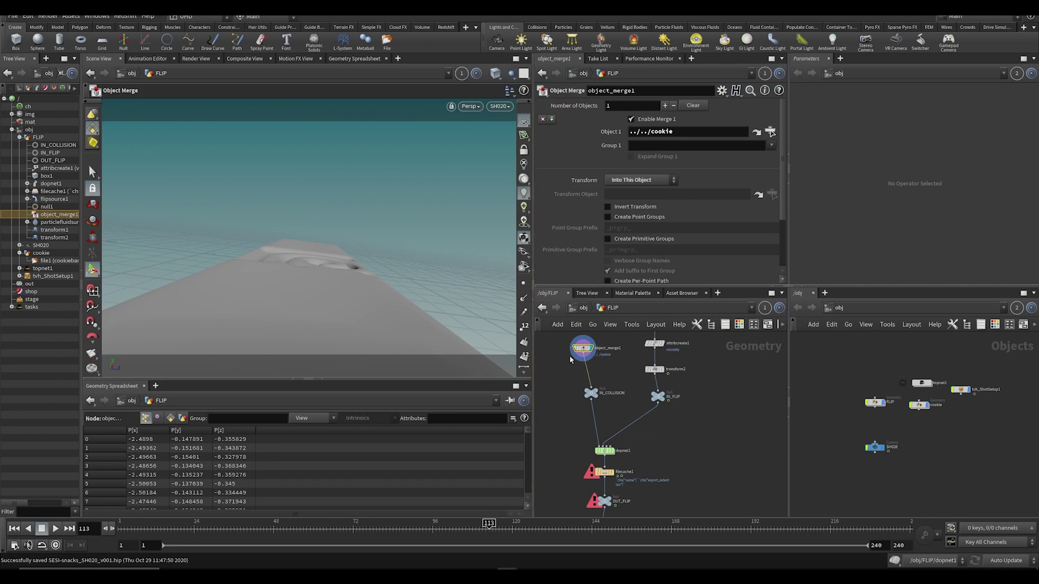
Step: Create a new camera from the current perspective view of the cookie
middle_drag(628, 367, 652, 446)
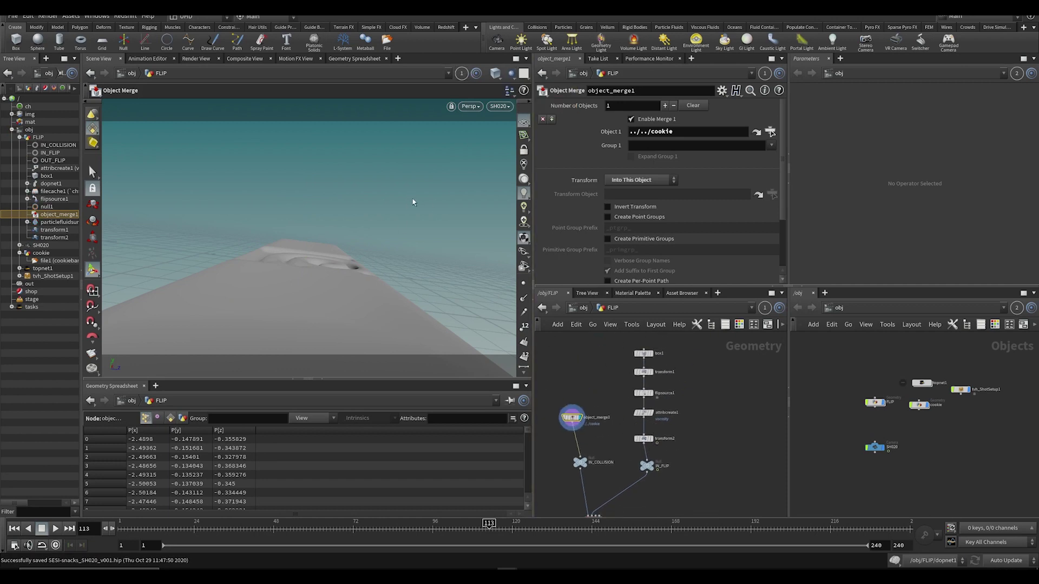
key(h)
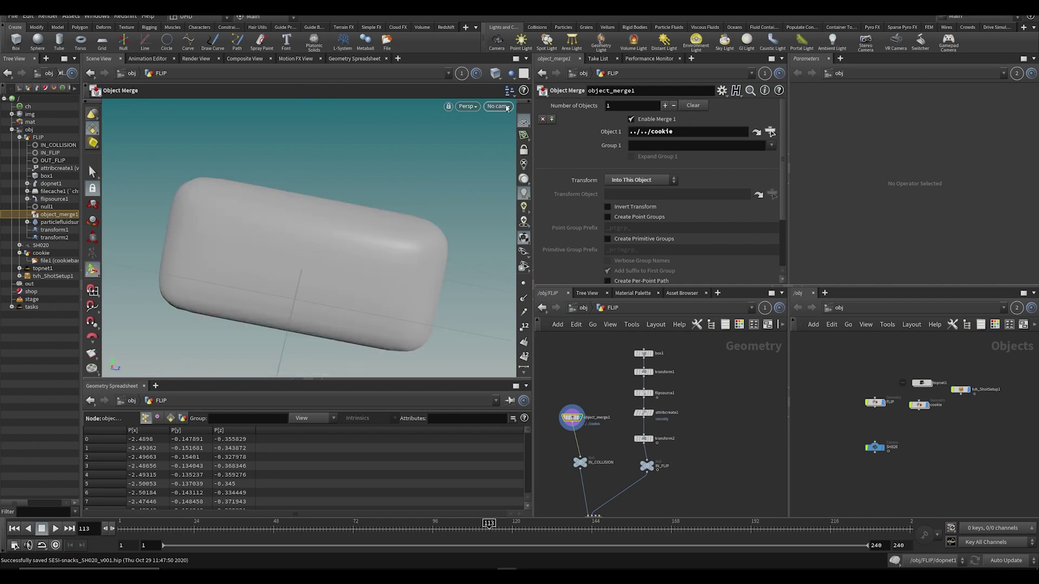
click(505, 107)
click(381, 181)
alt+drag(381, 182, 487, 157)
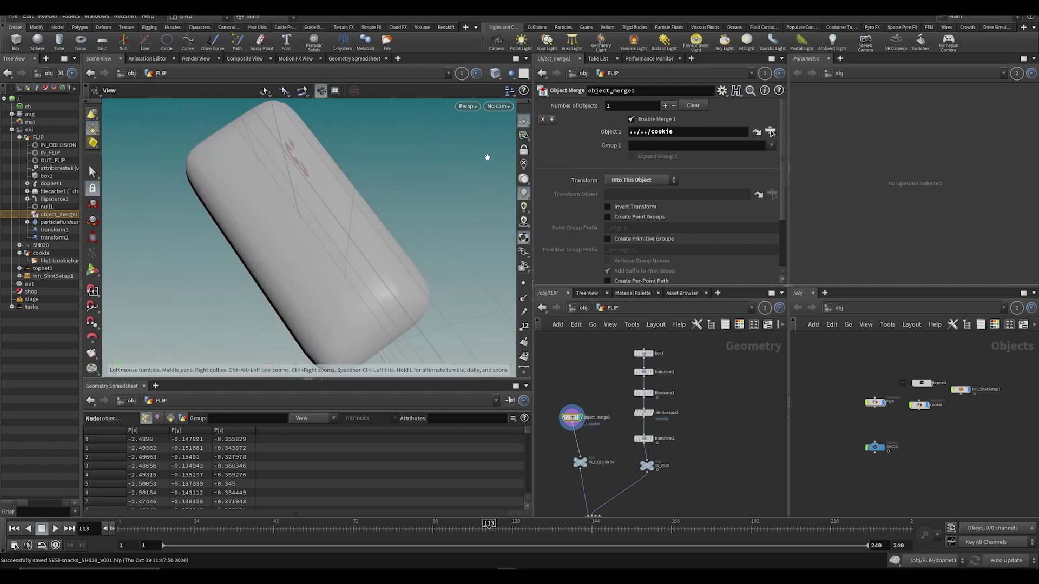
click(503, 107)
click(503, 135)
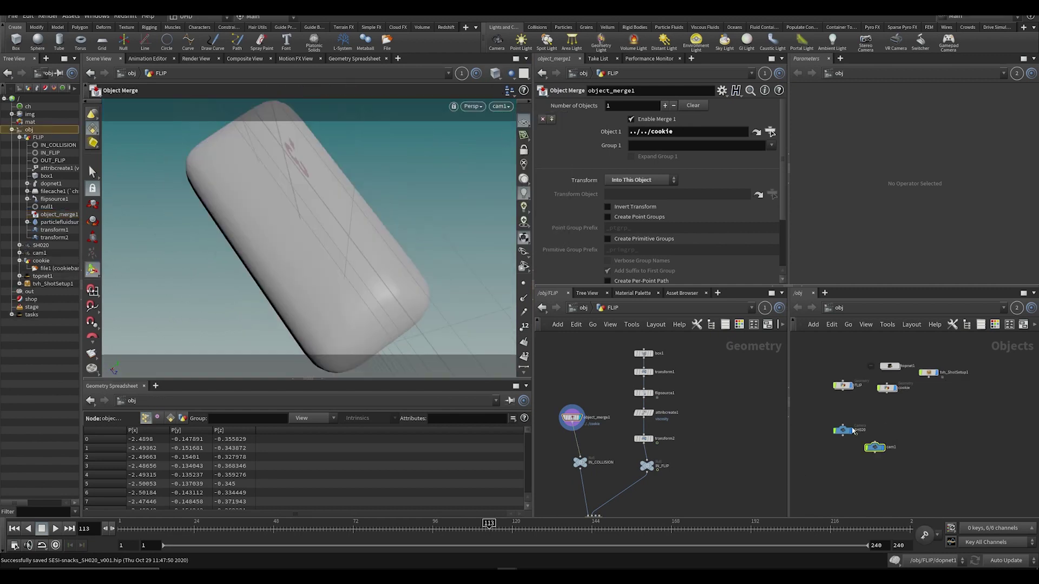
Step: Set all translate and rotate values of cam1 to 0
drag(884, 447, 883, 446)
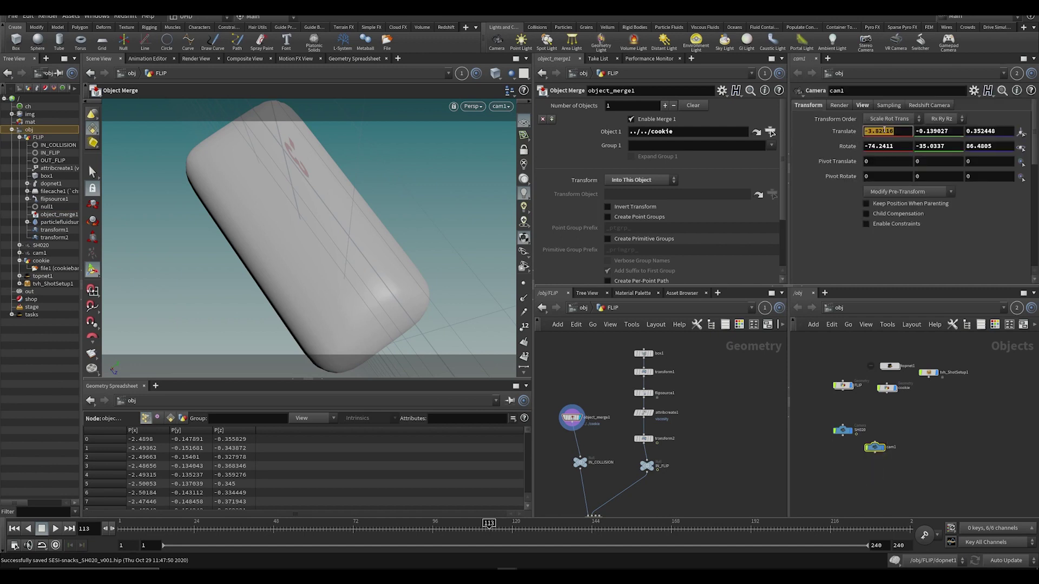
click(884, 129)
text(0)
key(Tab)
text(0)
key(Tab)
key(0)
key(Tab)
key(0)
key(Tab)
key(0)
key(Tab)
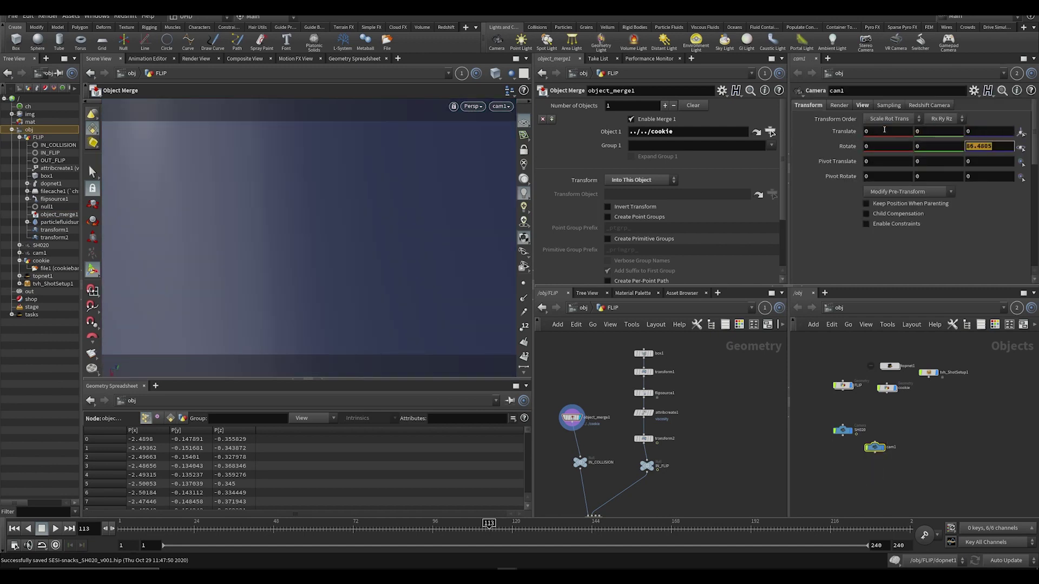
key(0)
key(Return)
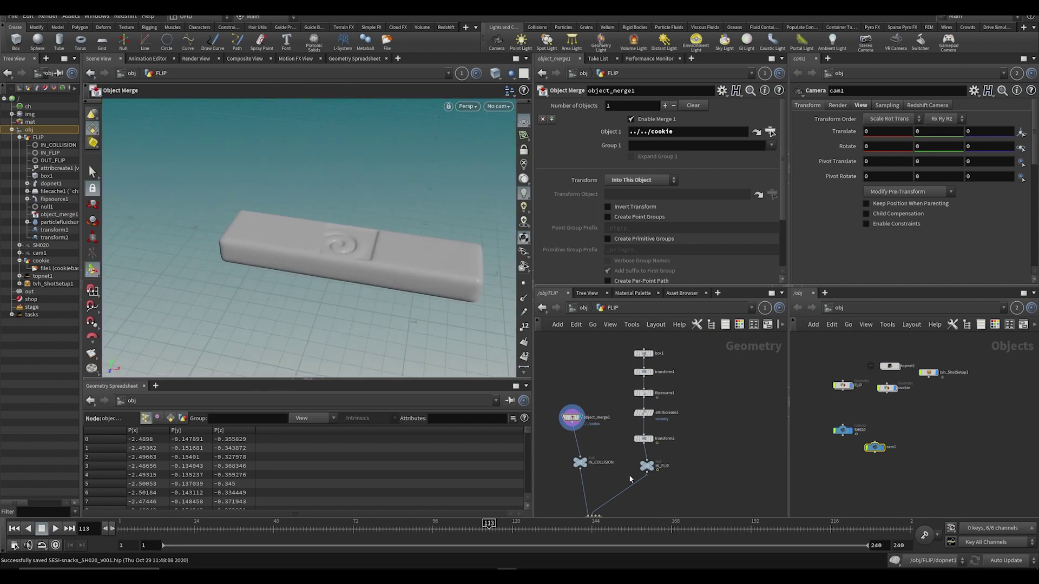
Step: Display the transform2 FLIP source with the merged cookie as a template, and return the timeline to frame 1
click(646, 439)
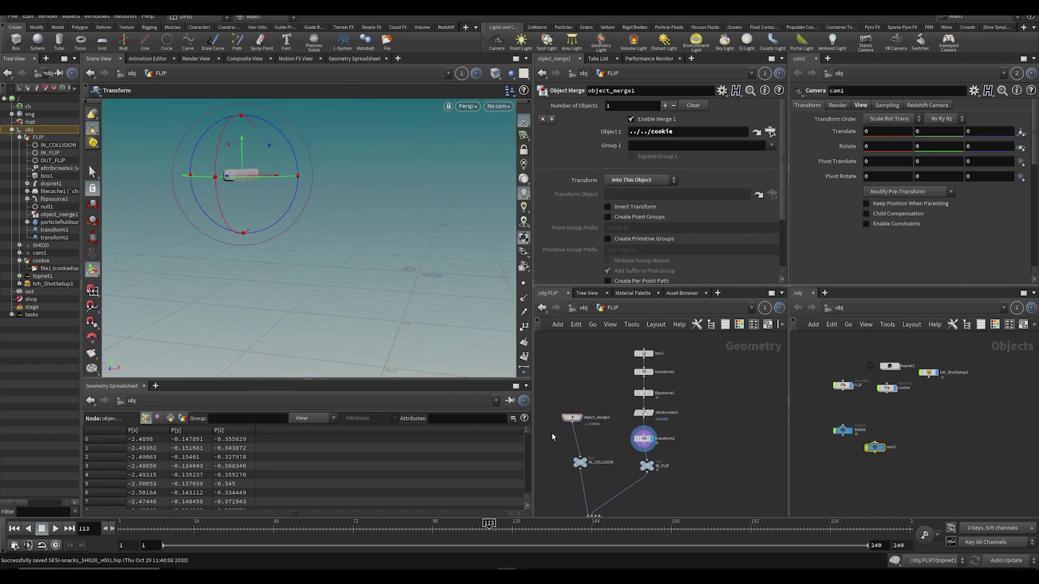
click(582, 428)
alt+drag(351, 222, 314, 221)
alt+right_drag(315, 220, 303, 222)
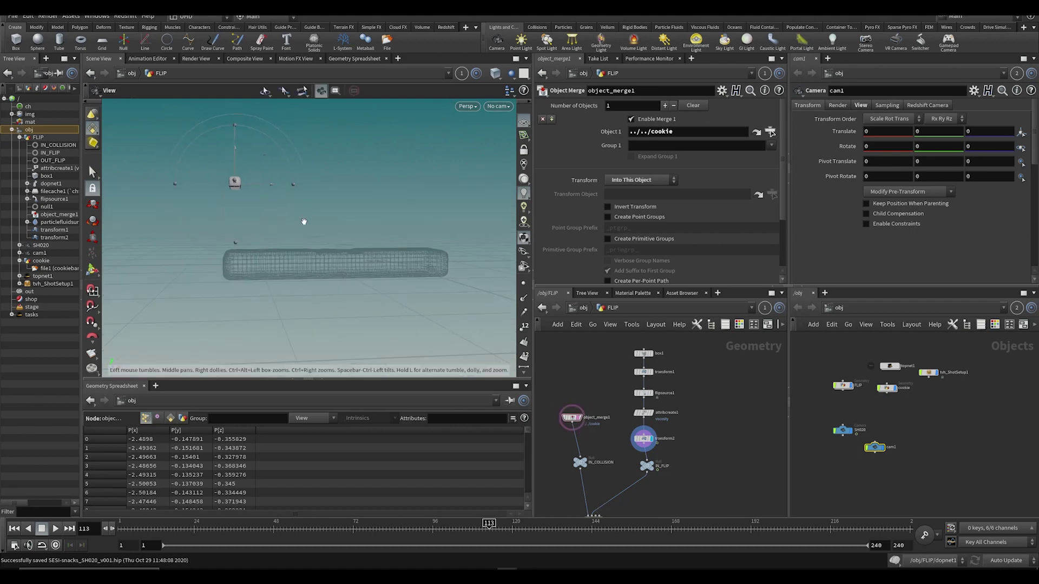
alt+drag(295, 238, 288, 247)
drag(149, 528, 97, 519)
alt+middle_drag(346, 269, 241, 273)
alt+right_drag(241, 273, 135, 276)
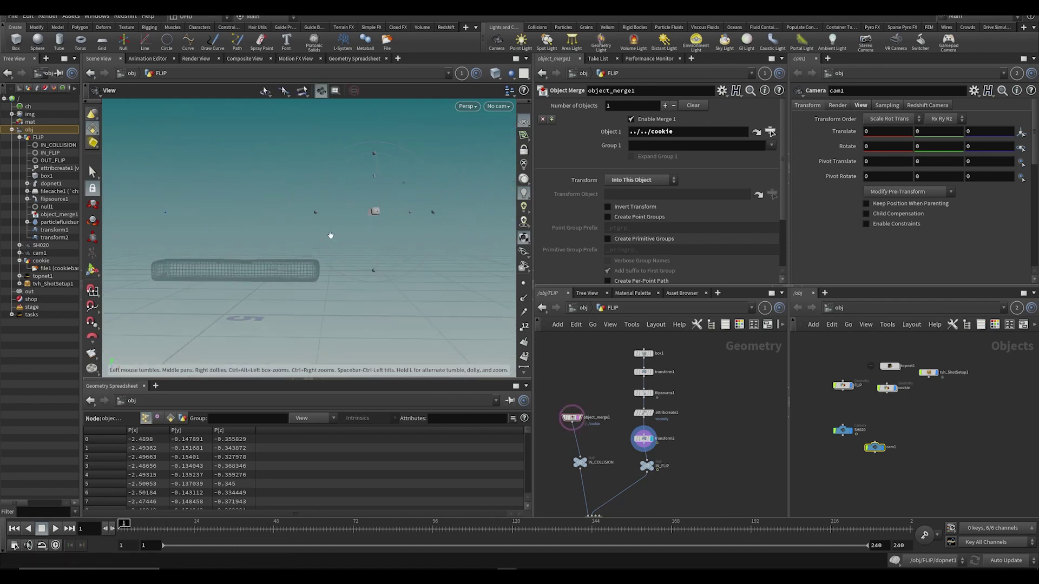
Step: Examine transform2's animated source movement over the cookie across the timeline from several angles
click(643, 437)
alt+middle_drag(307, 276, 363, 283)
drag(475, 219, 416, 221)
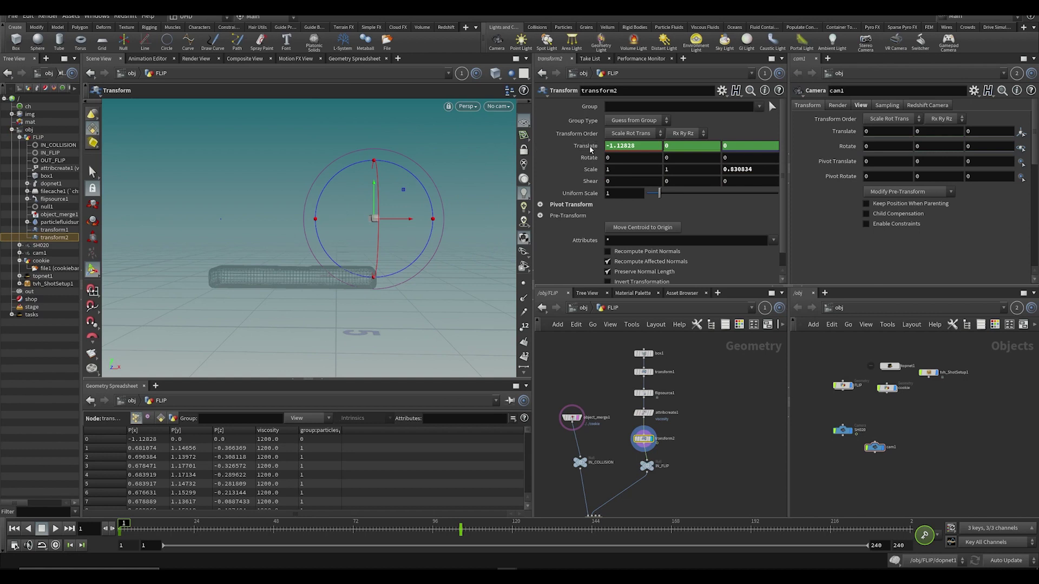
drag(138, 523, 419, 536)
alt+drag(336, 269, 215, 280)
alt+drag(145, 292, 211, 241)
click(154, 524)
drag(501, 520, 566, 501)
alt+drag(324, 214, 436, 217)
Step: Scale the FLIP source in transform2 to about 0.66 along Z to suit the cookie's width, and save the scene
key(space+3)
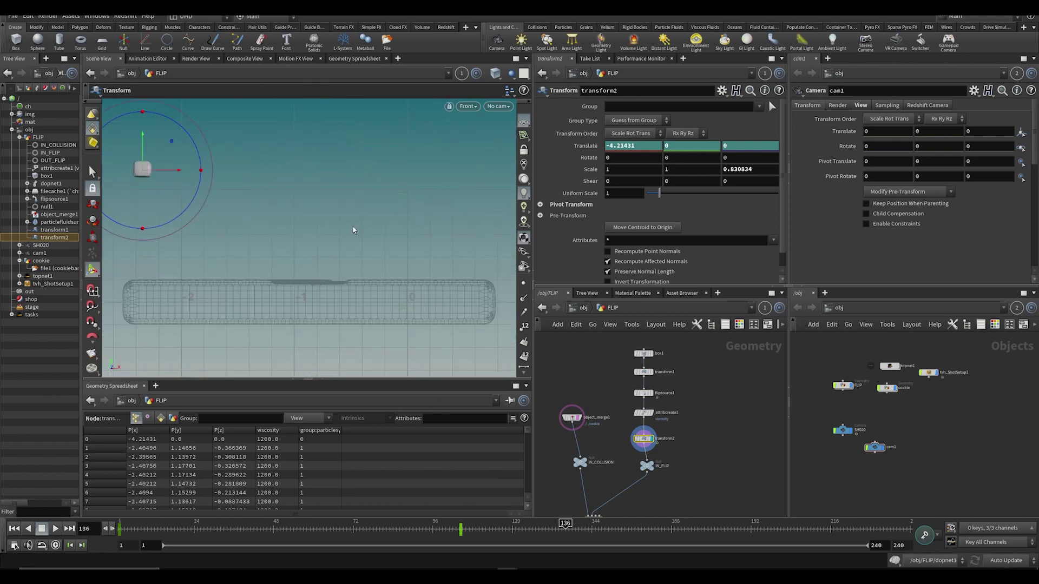
key(space+1)
key(t)
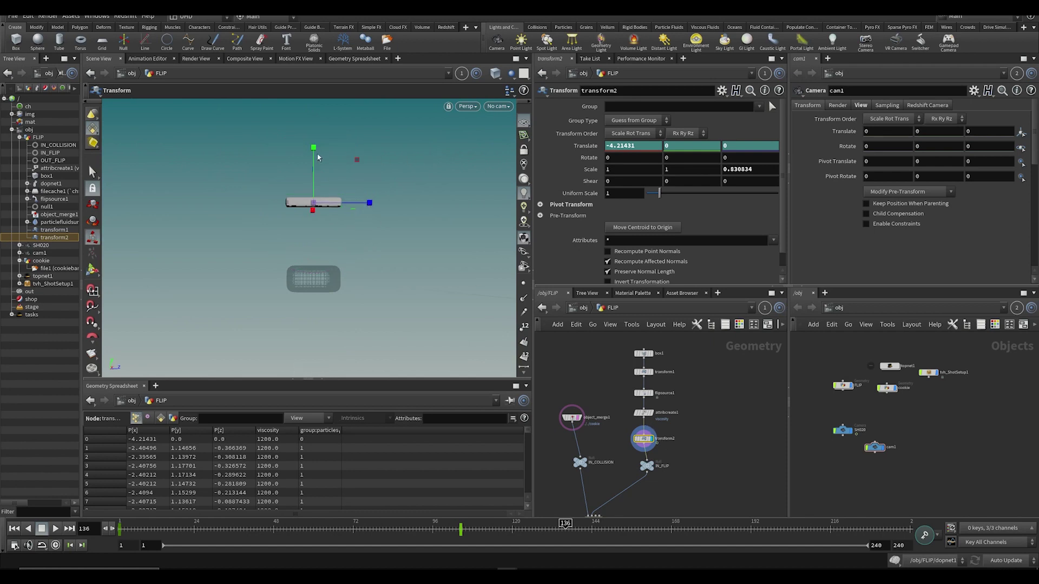
drag(372, 204, 336, 245)
key(ctrl+s)
key(space+g)
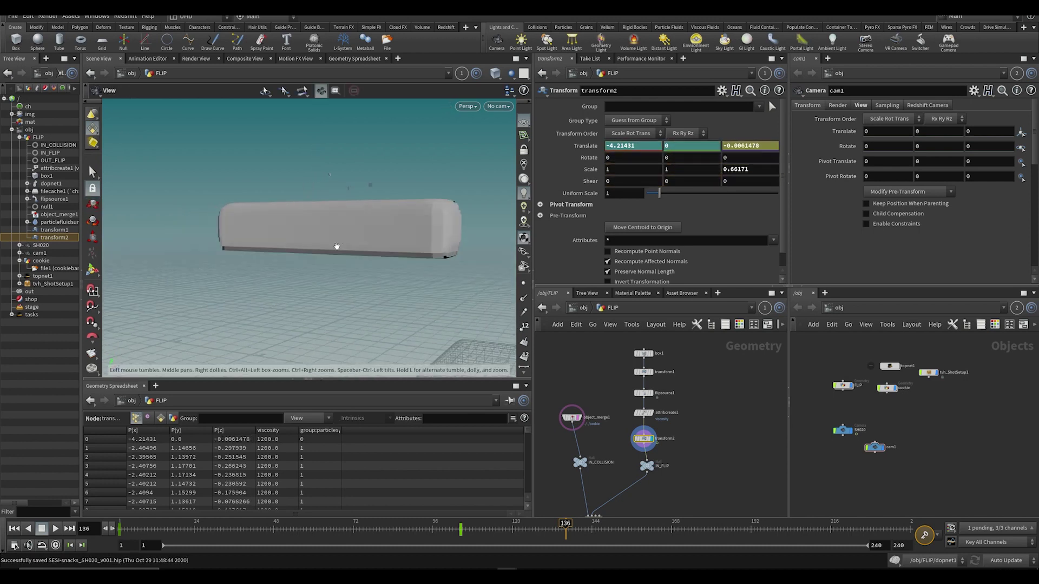
Step: Examine the narrowed source above the cookie and the simulation network down to the particle fluid surface
alt+right_drag(336, 246, 467, 221)
middle_drag(606, 481, 665, 360)
middle_drag(596, 432, 603, 349)
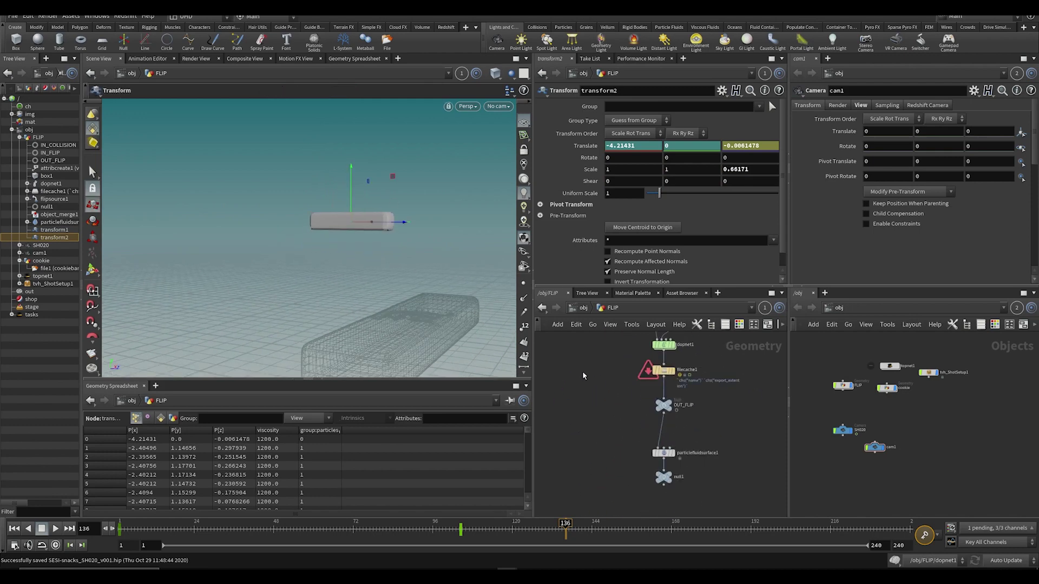
click(582, 372)
alt+right_drag(374, 262, 361, 287)
alt+drag(362, 288, 327, 297)
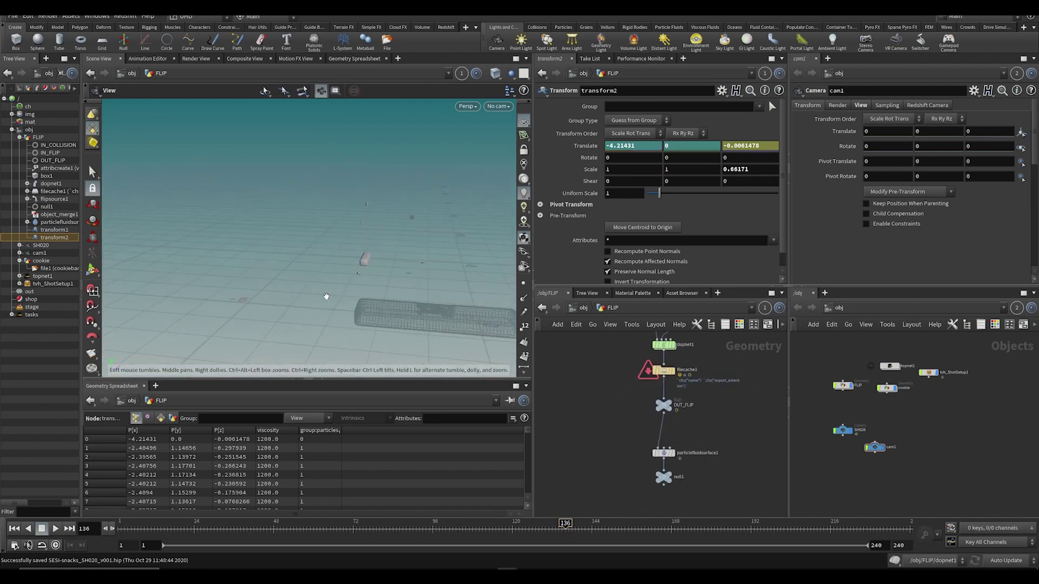
alt+middle_drag(327, 296, 302, 258)
key(Escape)
drag(374, 269, 405, 292)
Step: Set the viscosity attribute value in attribcreate1 to 3600
middle_drag(605, 363, 548, 420)
middle_drag(636, 392, 650, 480)
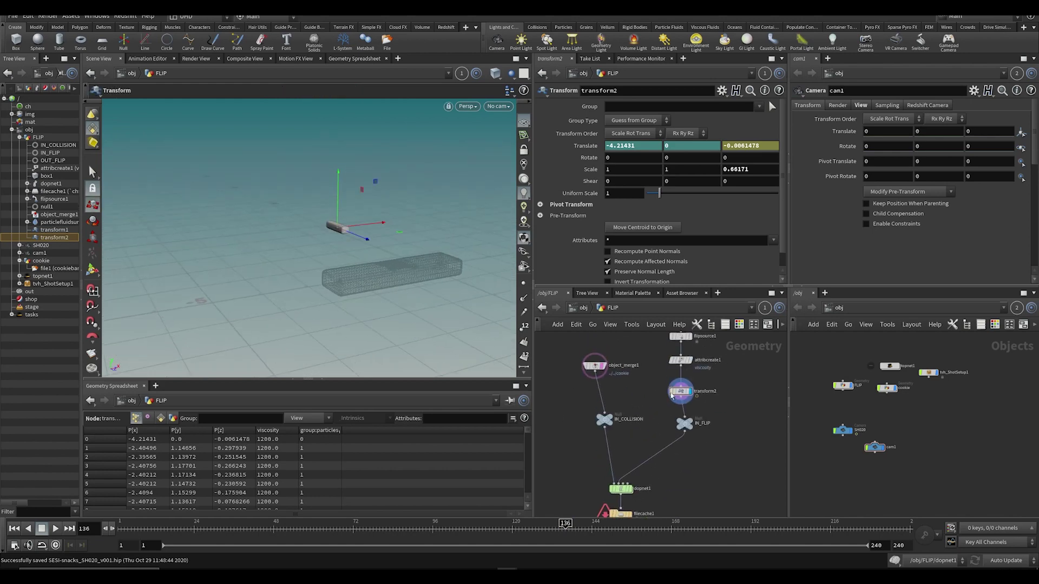
click(681, 360)
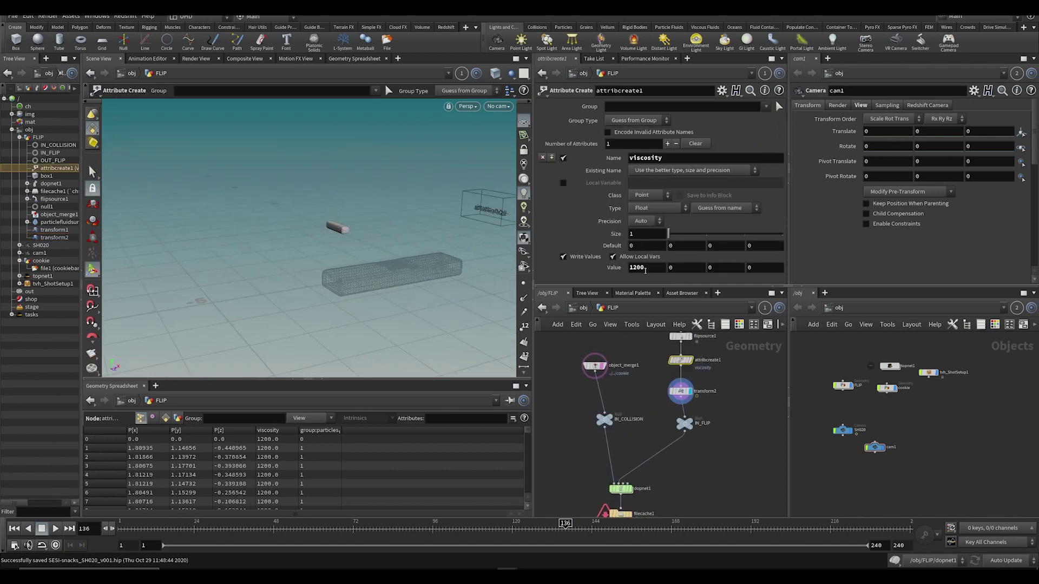
double_click(639, 267)
text(3600)
key(Return)
middle_drag(733, 462, 770, 398)
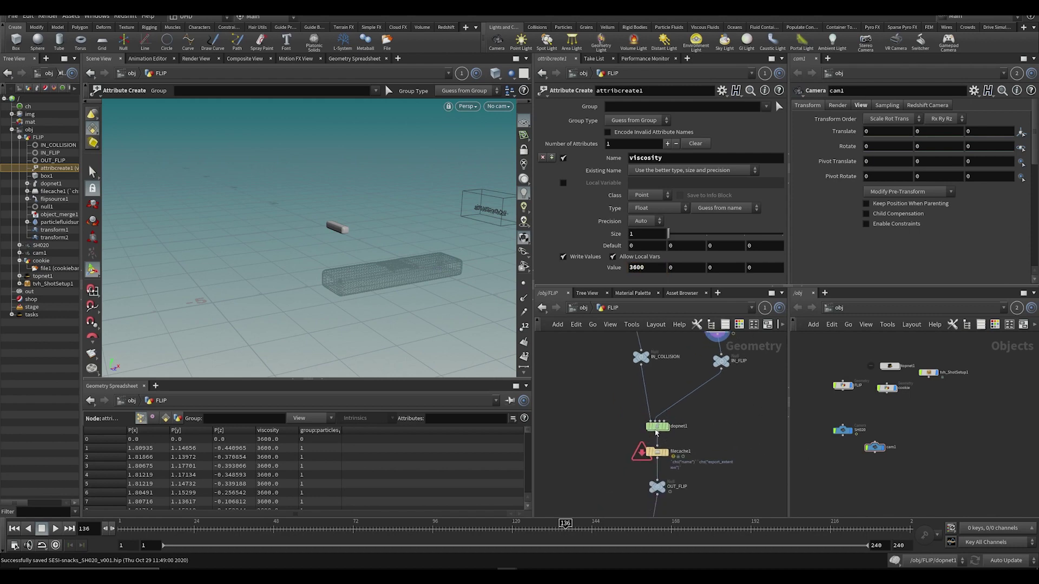
Step: Inside dopnet1, set the Particle Separation of flipobject1 to 0.02
double_click(657, 426)
click(657, 360)
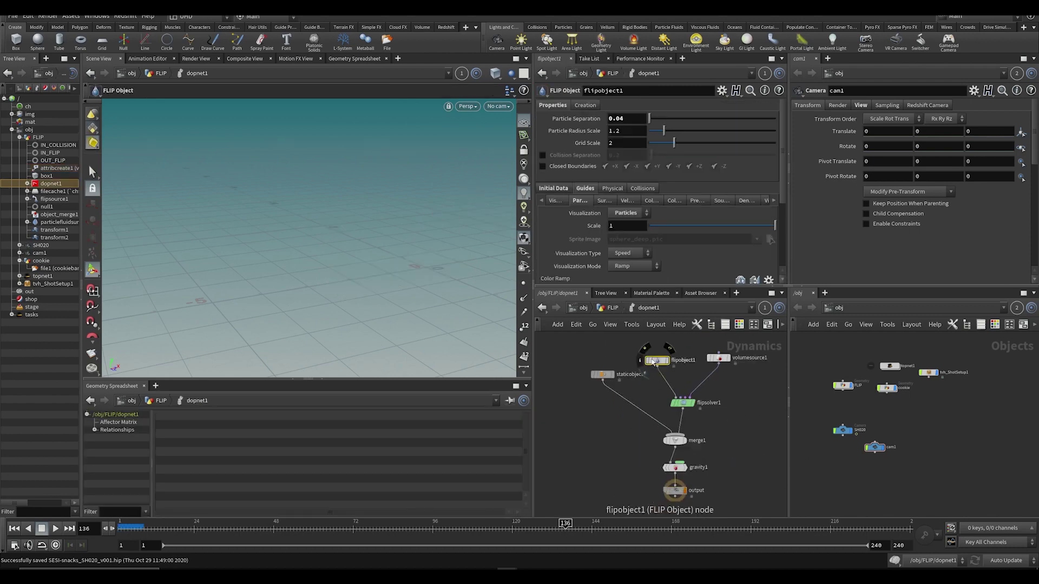
click(635, 120)
text(0.02)
key(Return)
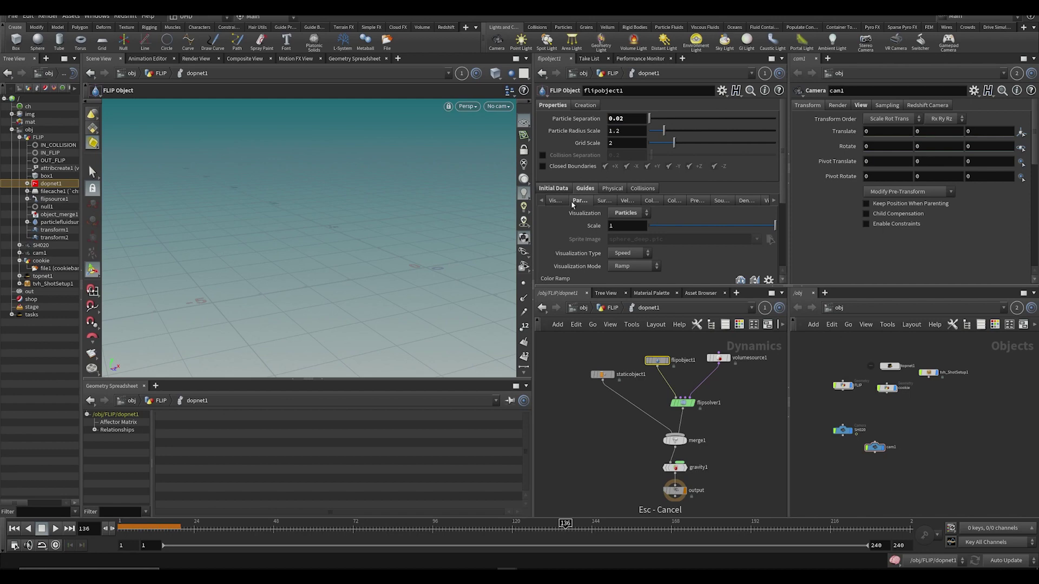
Step: Show the settings of flipsolver1 and consult the SH020 frame in Storyboard.pdf in Adobe Acrobat for reference
click(682, 403)
middle_drag(584, 460, 566, 459)
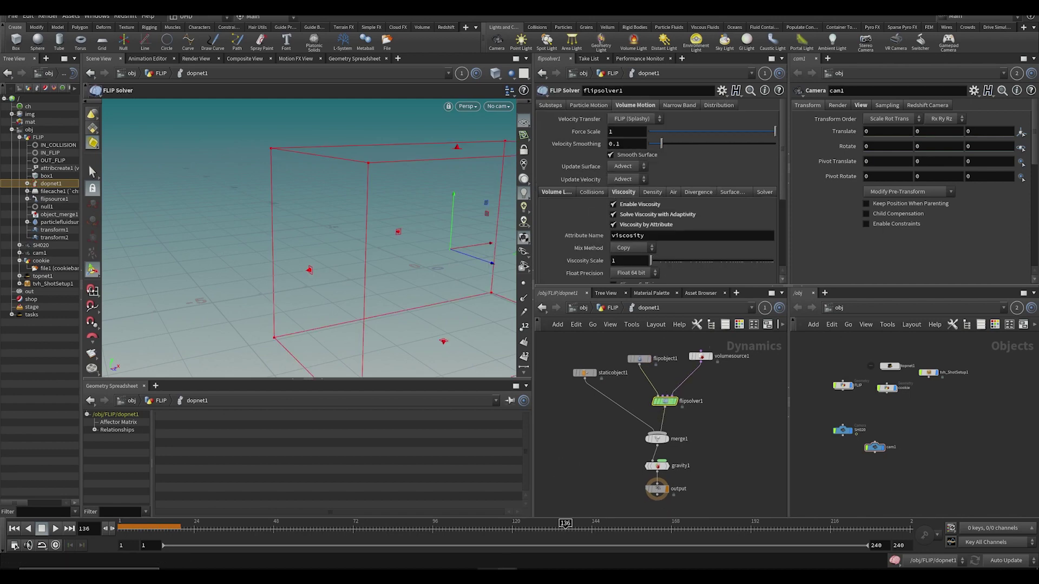
click(487, 575)
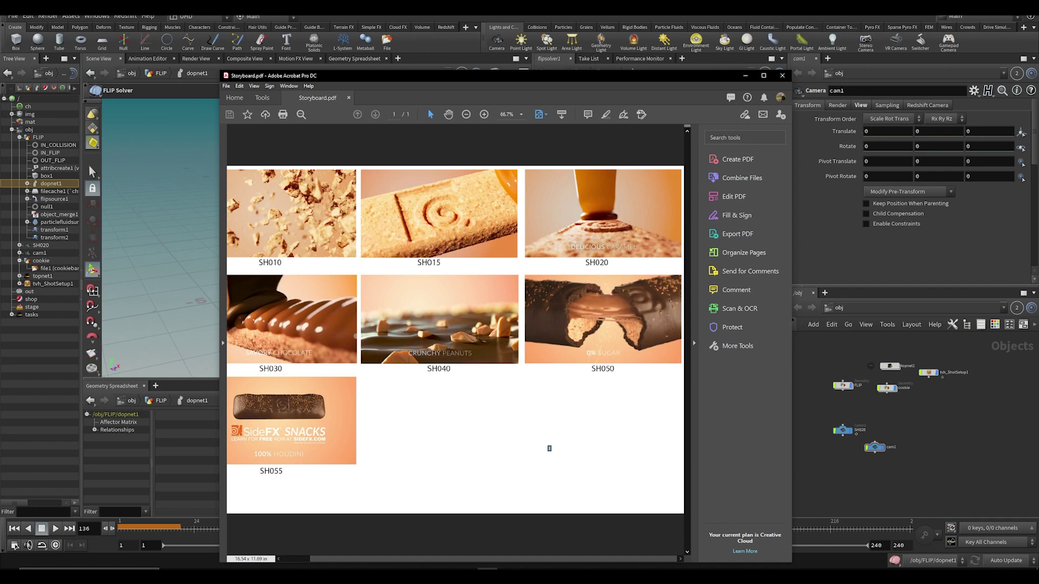
click(856, 480)
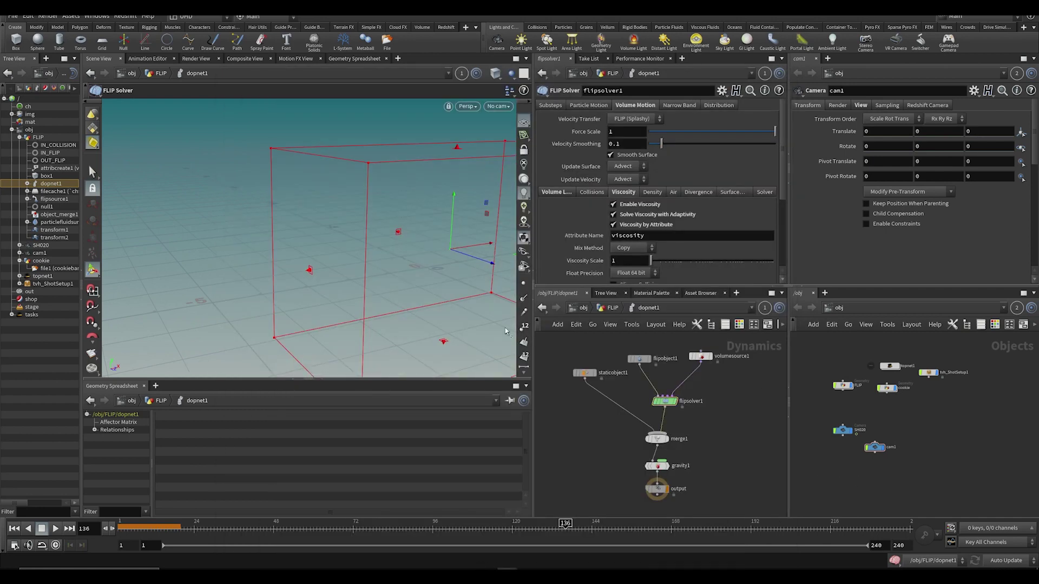
Step: At frame 1, shrink the FLIP solver's limit box around the cookie by pulling in one end, the bottom and the top
click(122, 528)
key(space)
drag(262, 282, 350, 242)
middle_drag(350, 242, 261, 208)
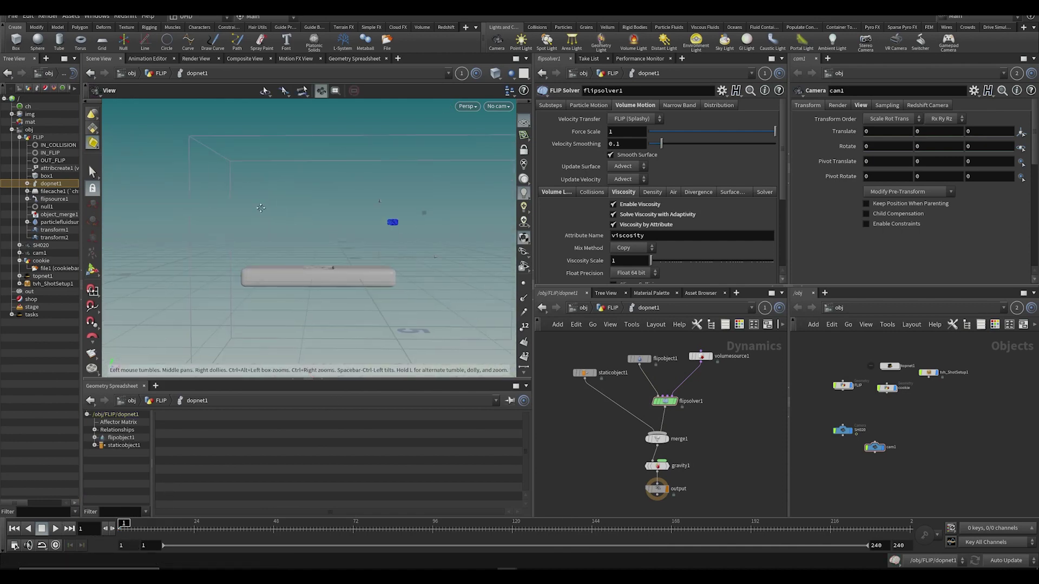
key(space)
right_drag(314, 221, 404, 250)
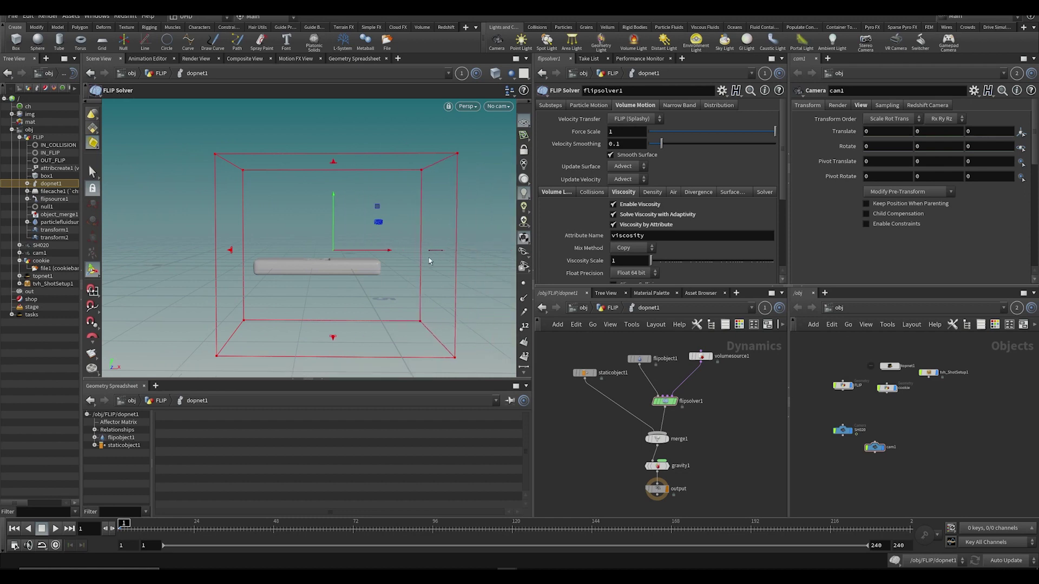
drag(429, 258, 413, 268)
drag(320, 340, 321, 313)
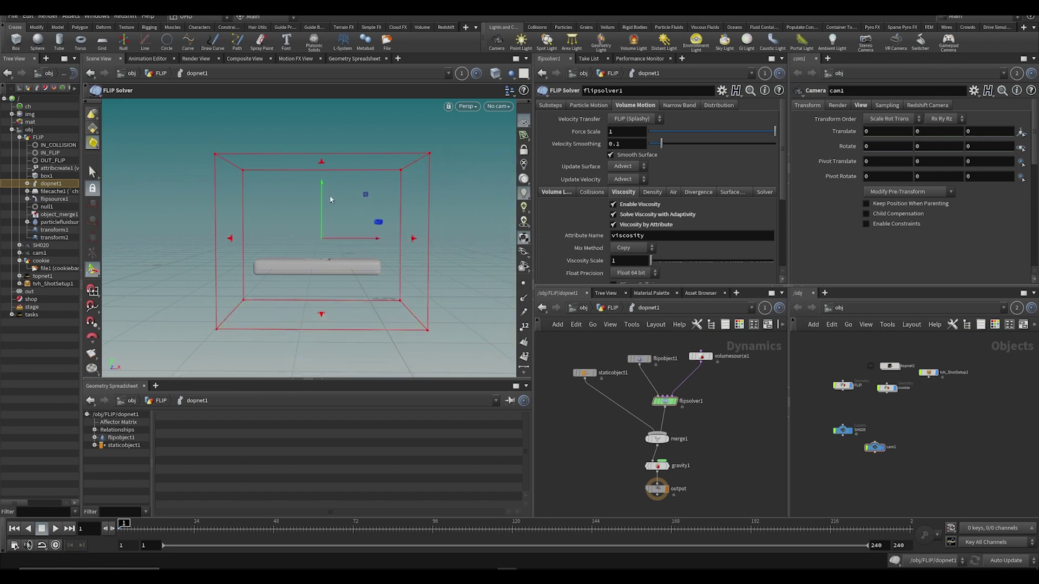
drag(322, 163, 323, 180)
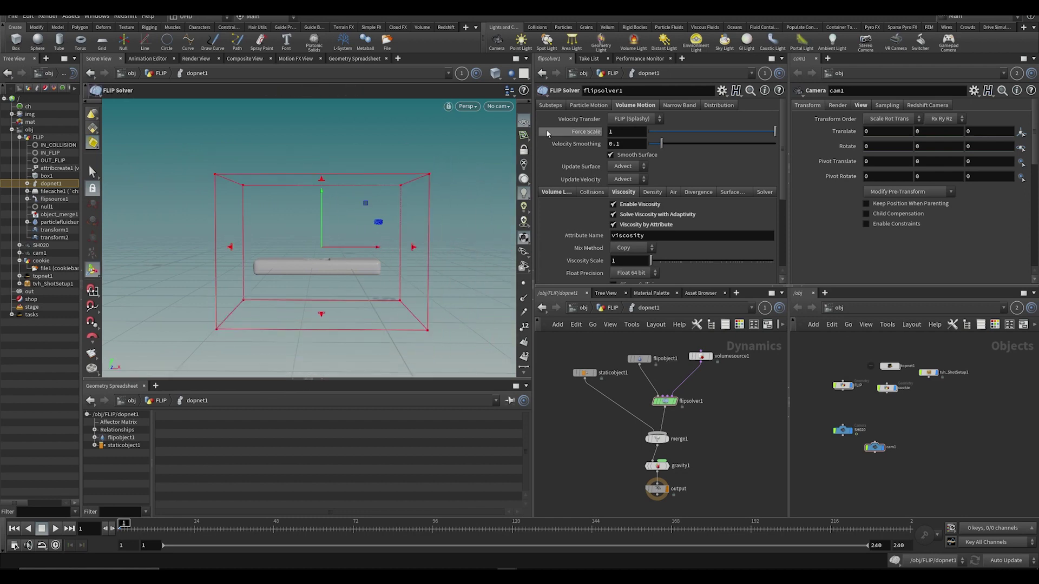
Step: Through the SH020 camera, remove the animation from transform2's Y translate, set it to 0.5, and save the scene
click(498, 106)
click(511, 155)
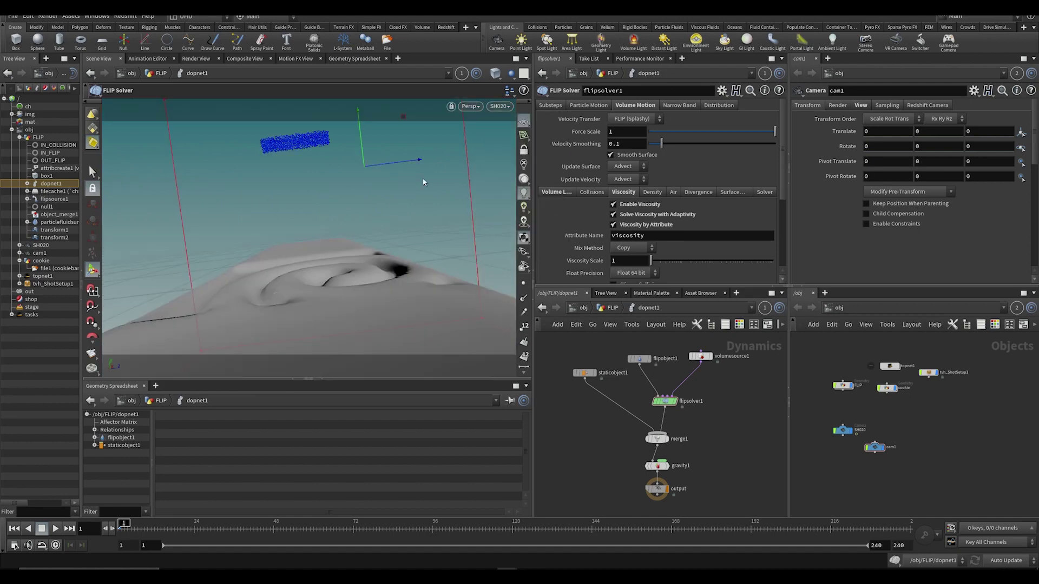
click(611, 308)
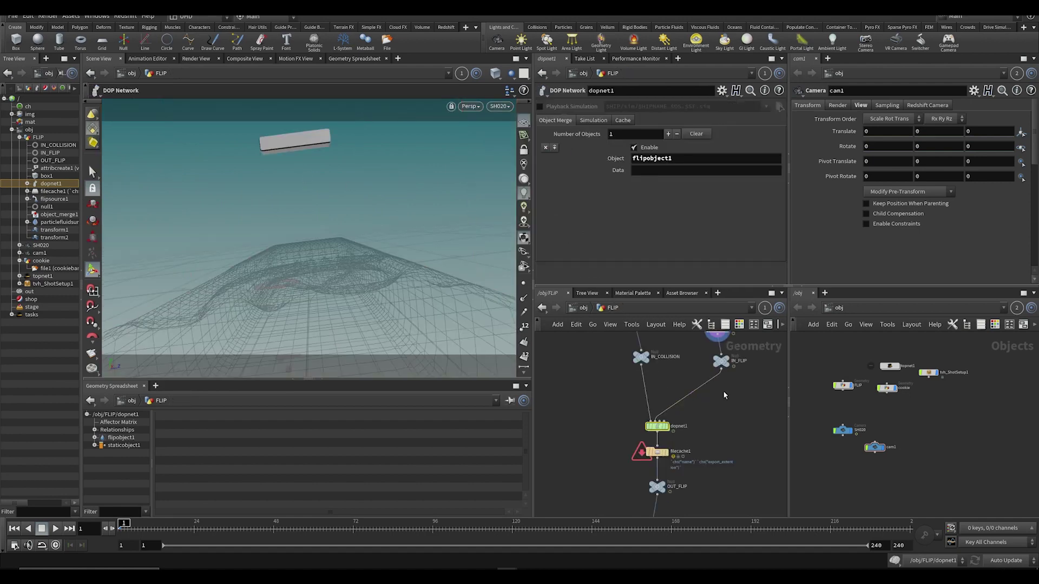
click(685, 390)
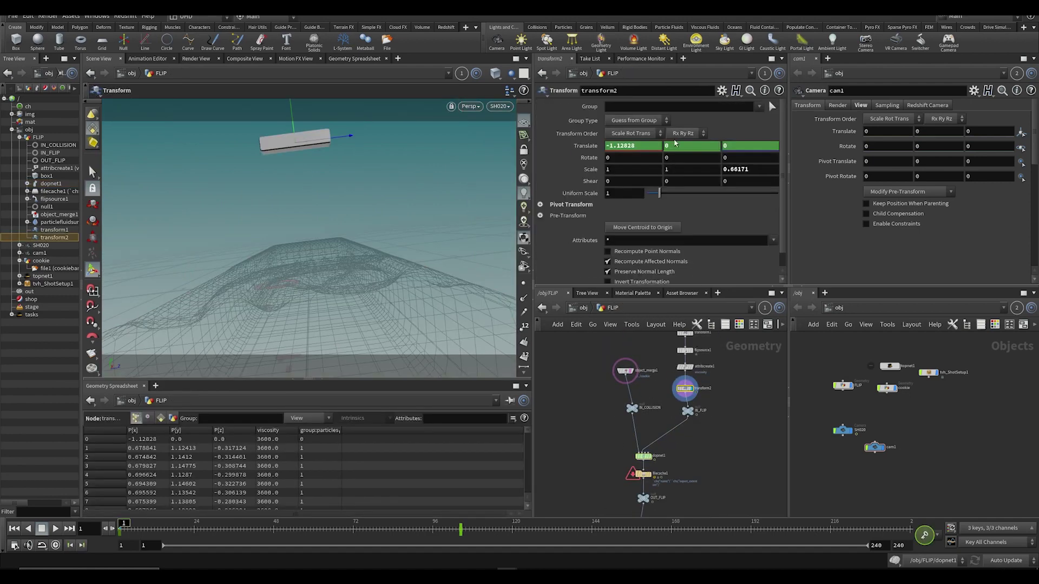
right_click(675, 142)
click(698, 262)
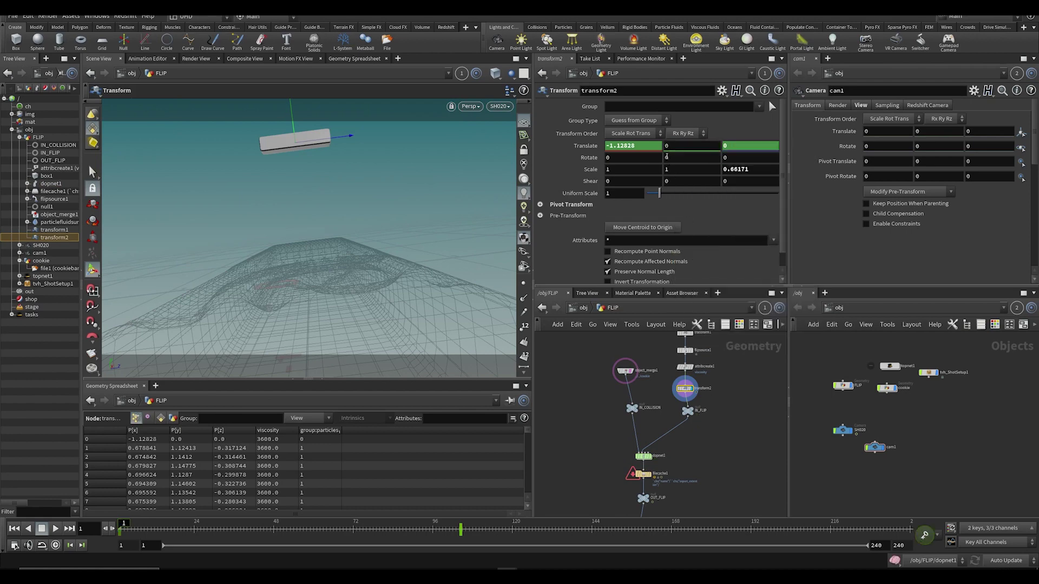
click(667, 149)
key(Return)
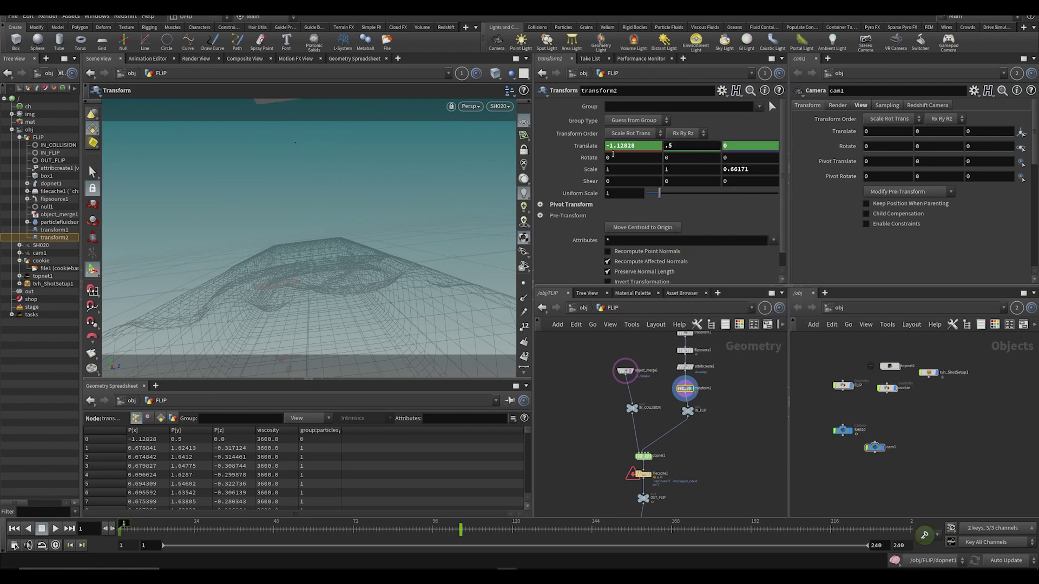
key(ctrl+s)
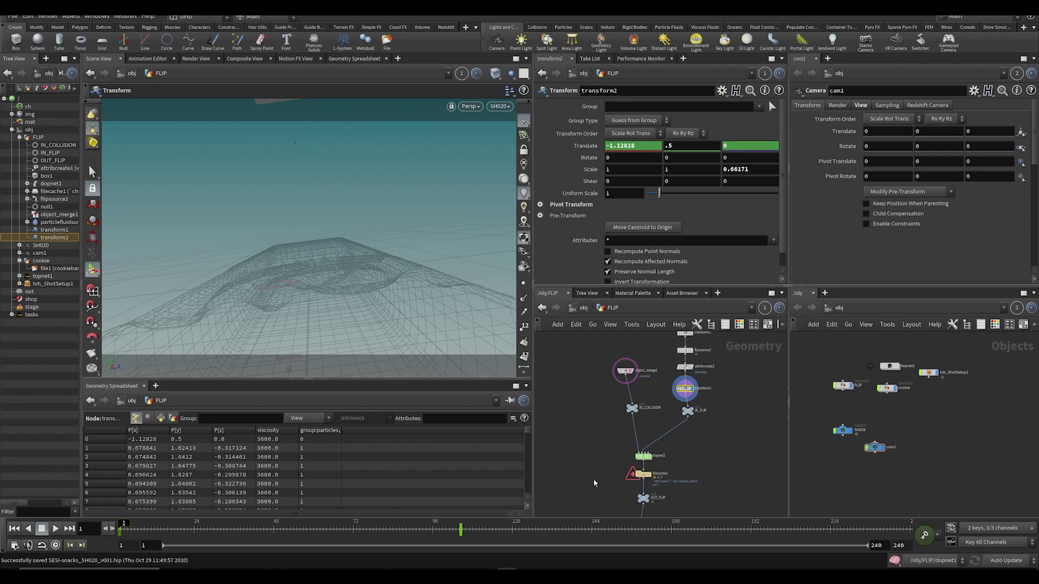
Step: Save the scene again and cache the caramel_sim simulation to disk from filecache1 for frames 1 to 150
click(593, 479)
scroll(594, 481, up, 2)
key(ctrl+s)
click(663, 470)
middle_drag(672, 482, 663, 417)
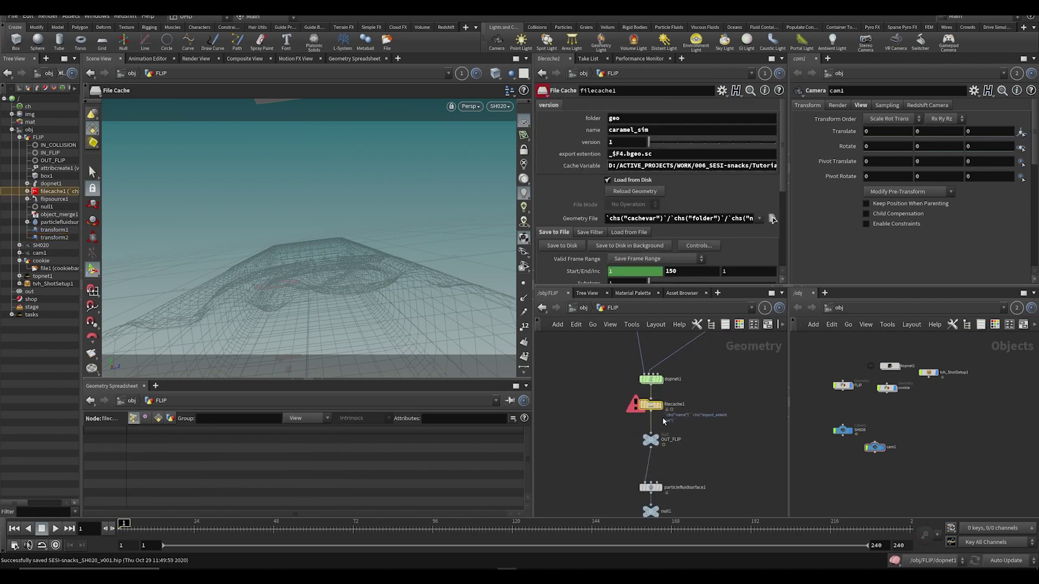
scroll(581, 420, up, 1)
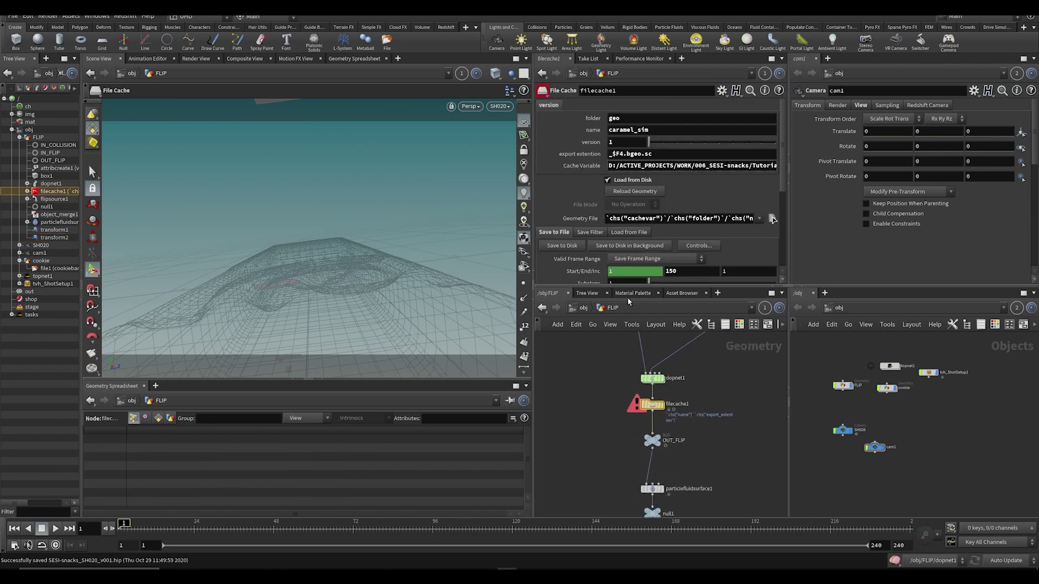
click(561, 246)
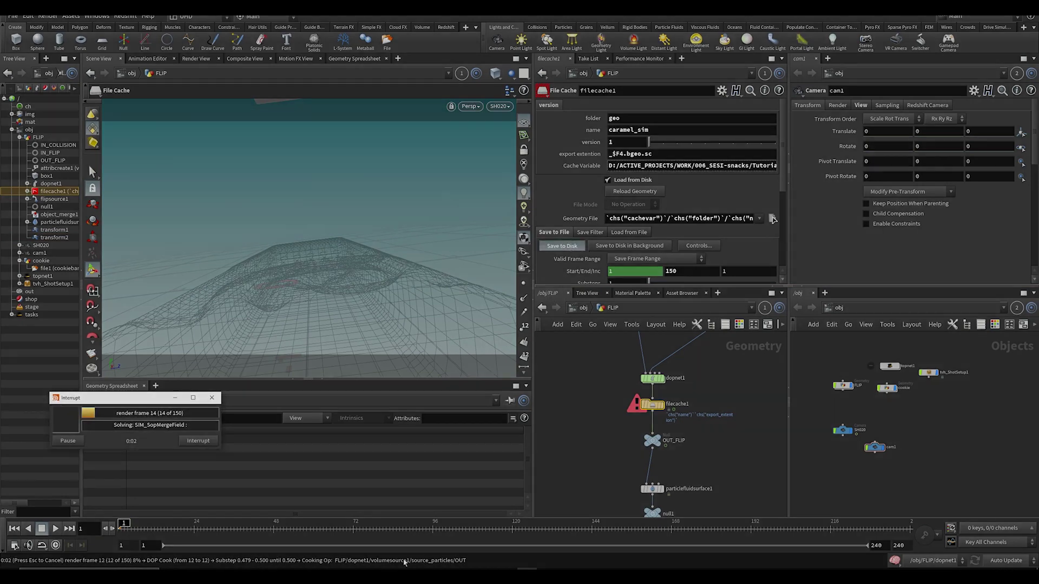
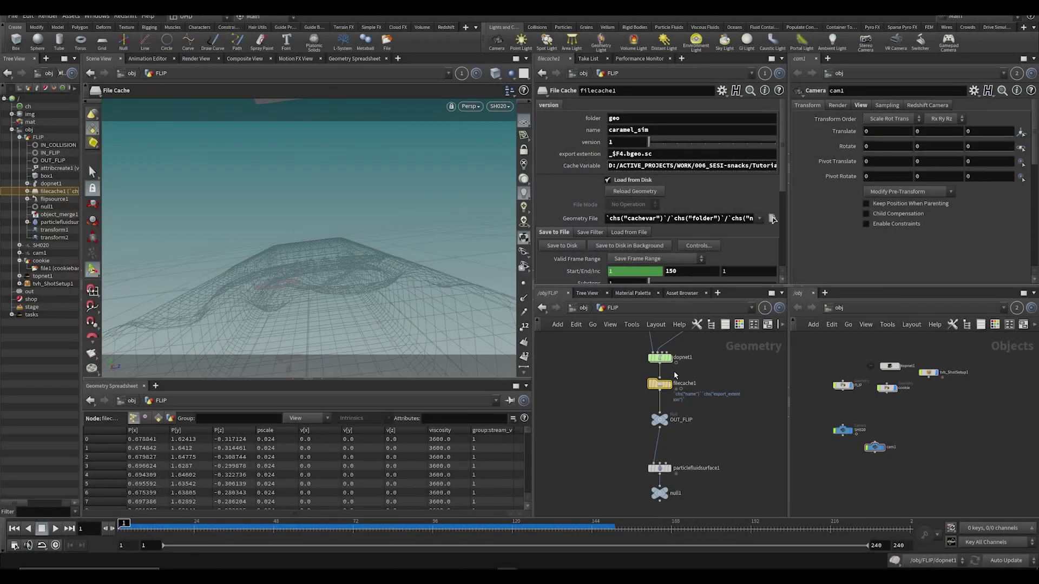
Step: Display the cached particles of filecache1, switch to cam1, then leave it for a free perspective view framed on the particles
click(669, 383)
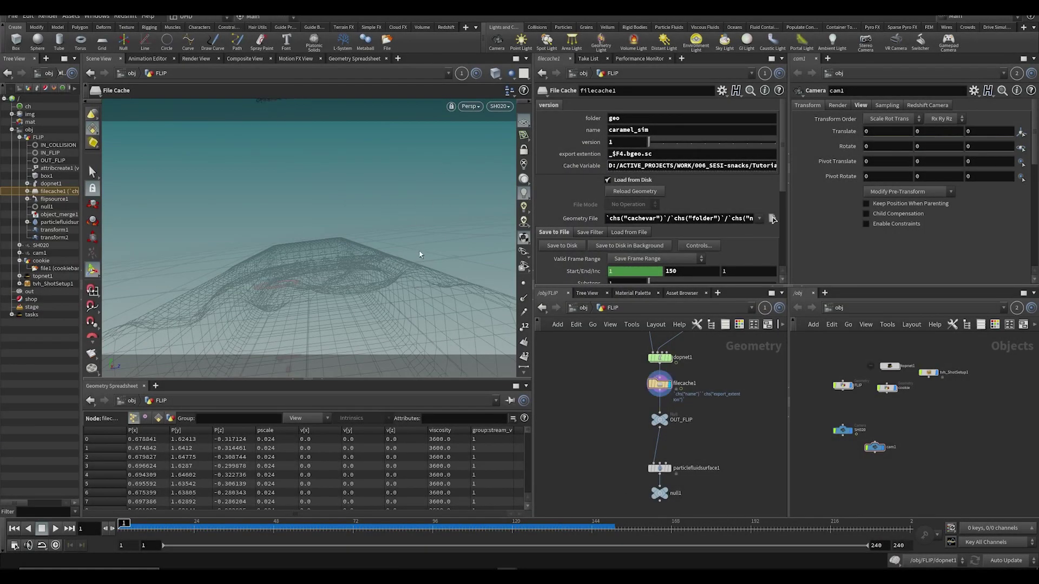
click(499, 107)
click(519, 163)
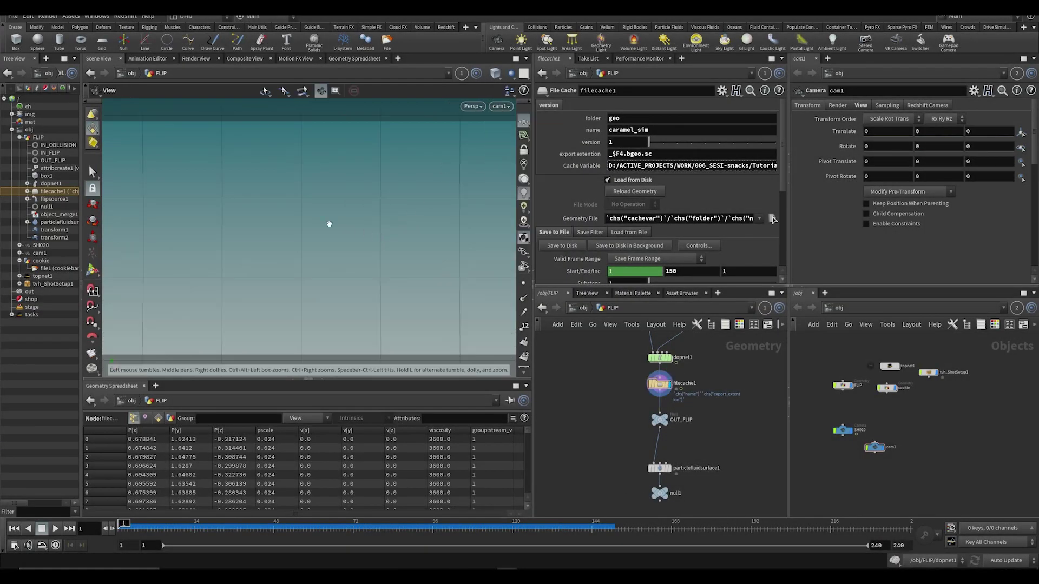
drag(350, 224, 310, 220)
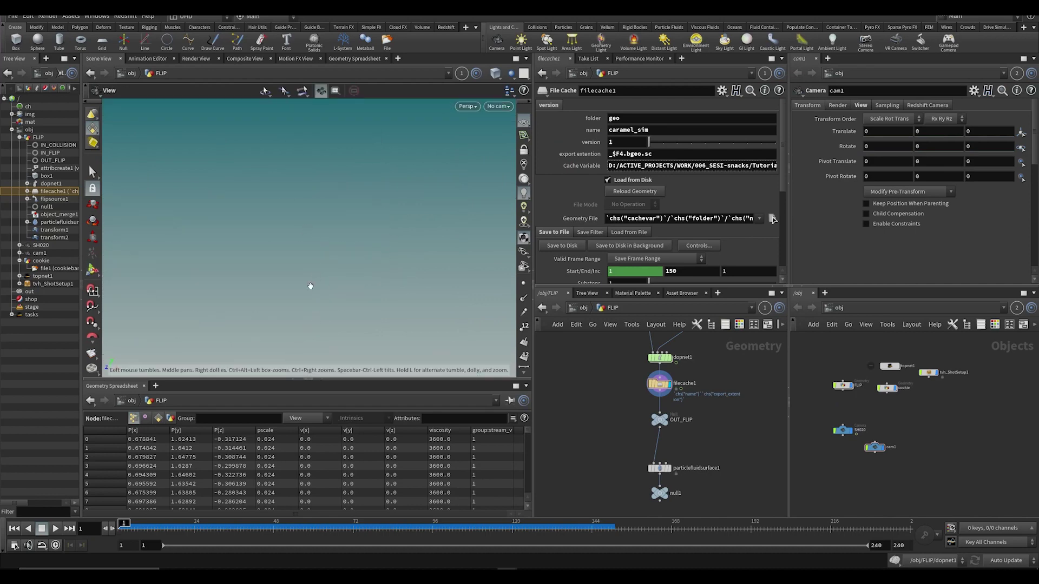
key(space+g)
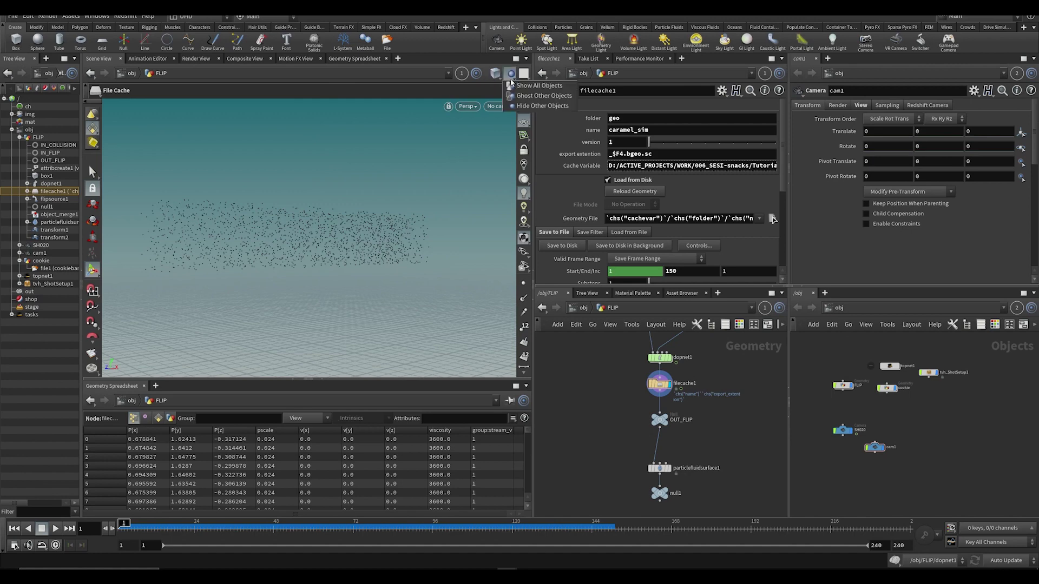
Step: Frame the cookie bar and the cached caramel from the side, scrub to frame 101, and save the scene
right_drag(419, 266, 476, 357)
drag(477, 358, 371, 306)
middle_drag(371, 306, 388, 177)
drag(388, 177, 336, 202)
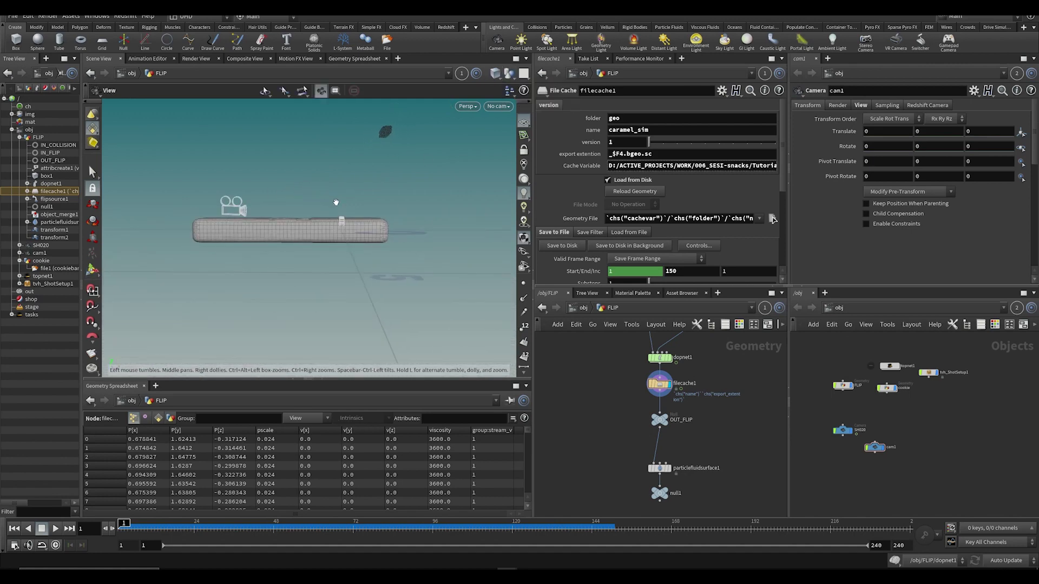
middle_drag(336, 202, 349, 232)
drag(130, 527, 449, 526)
key(ctrl+s)
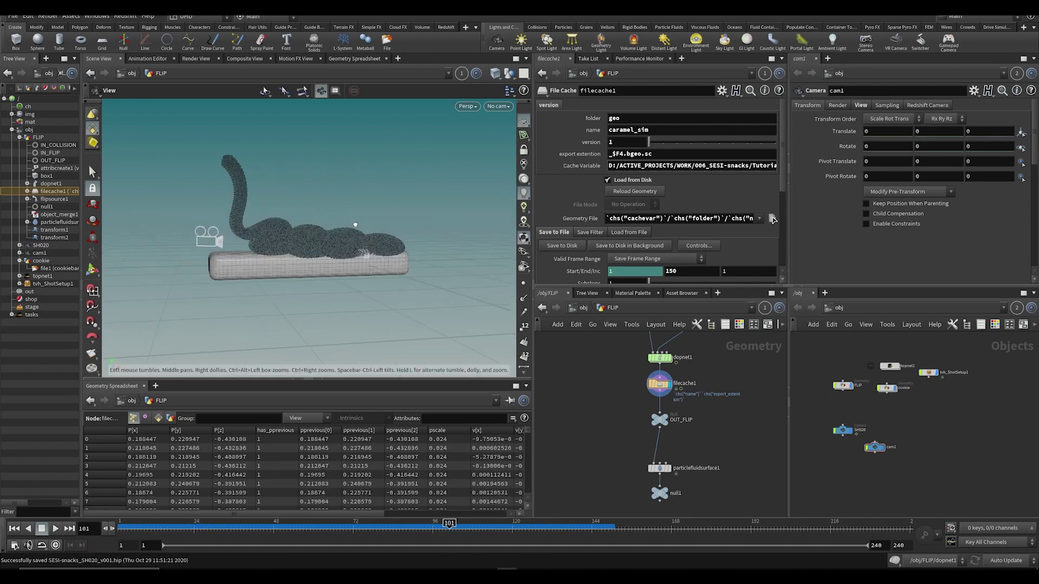
Step: Play and scrub the cached caramel simulation, examining from several angles how it folds and lands along the cookie bar
scroll(247, 256, up, 5)
key(Up)
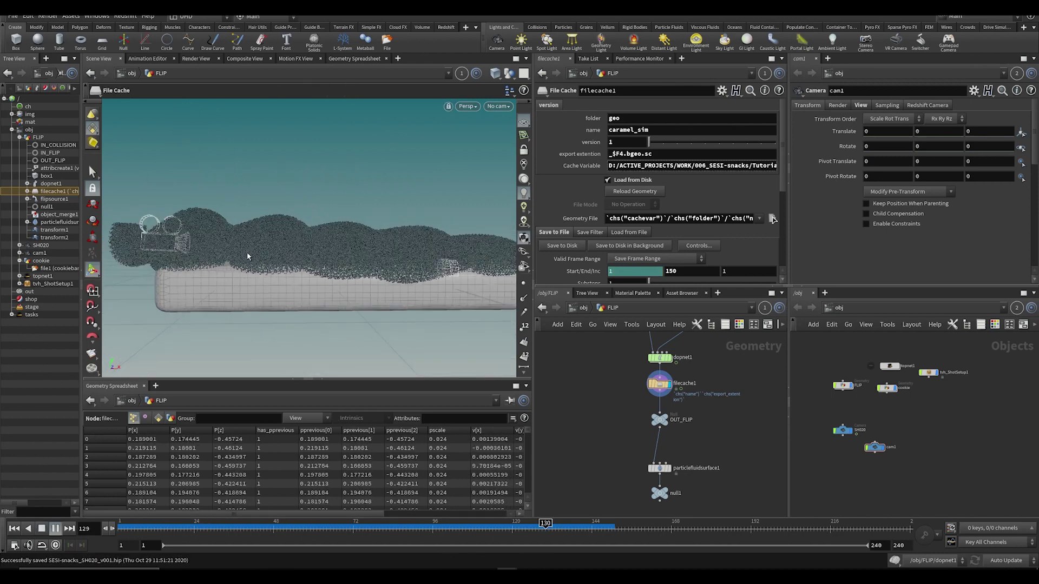
drag(327, 526, 592, 547)
alt+drag(319, 289, 370, 308)
drag(408, 264, 360, 249)
drag(244, 533, 310, 521)
alt+middle_drag(437, 259, 400, 266)
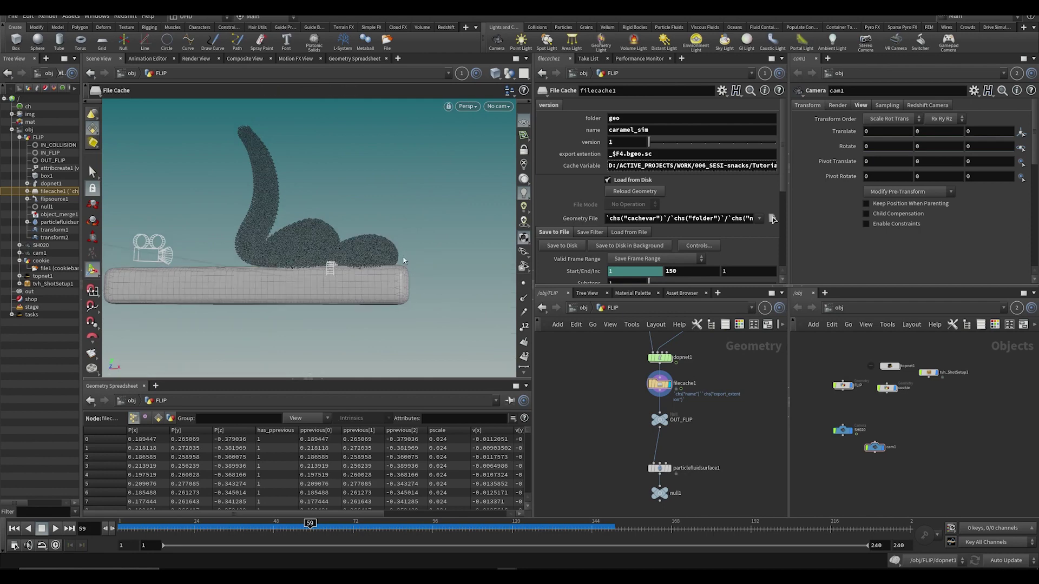
drag(399, 265, 373, 290)
drag(292, 531, 517, 553)
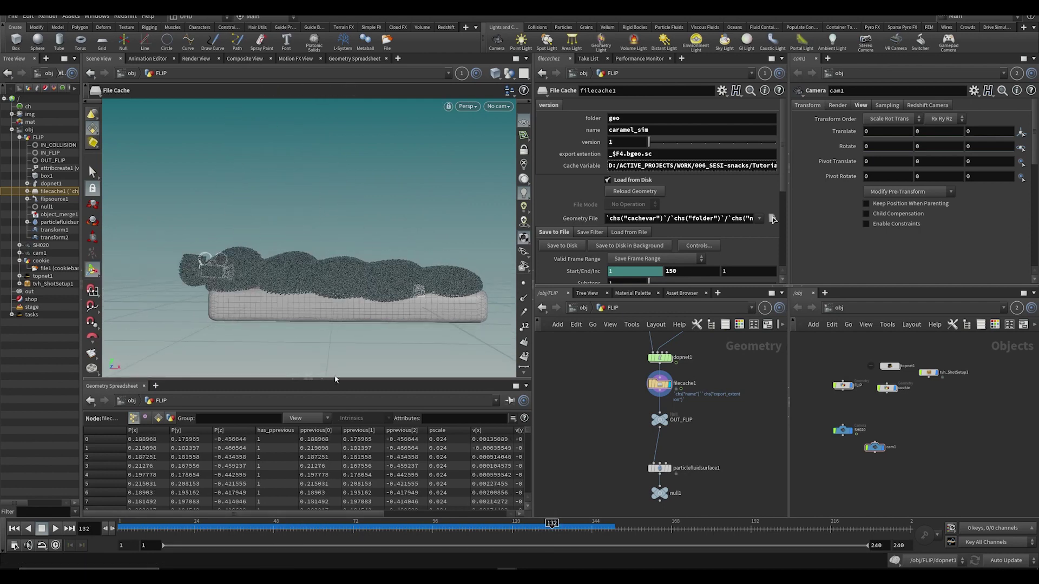
alt+middle_drag(278, 301, 284, 299)
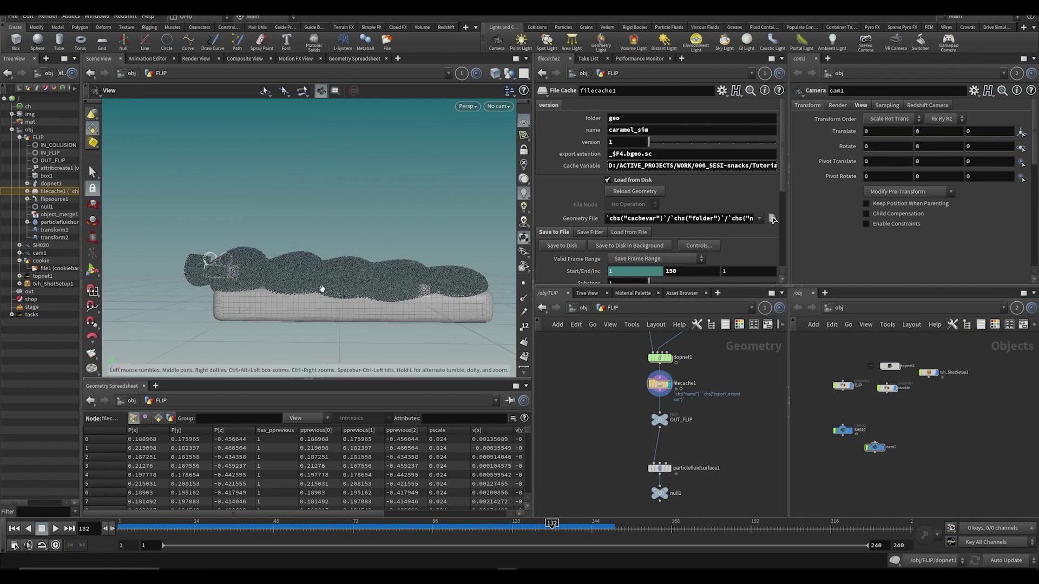
Step: Scrub back to frame 13, save the scene, and inspect the caramel stream at frame 98 from the cookie's end
drag(359, 529, 157, 523)
key(ctrl+s)
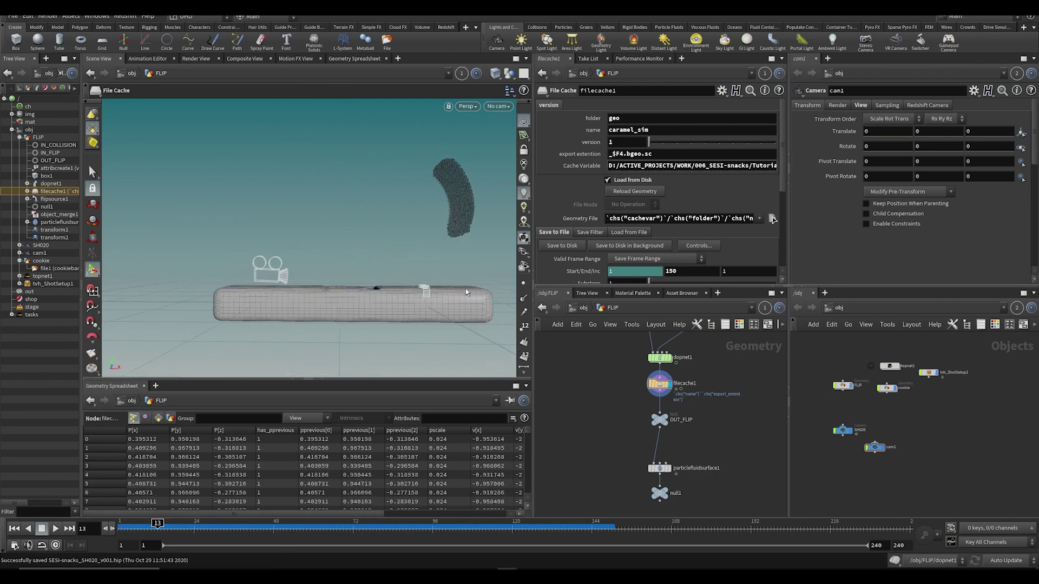
drag(271, 524, 439, 528)
alt+drag(444, 324, 446, 262)
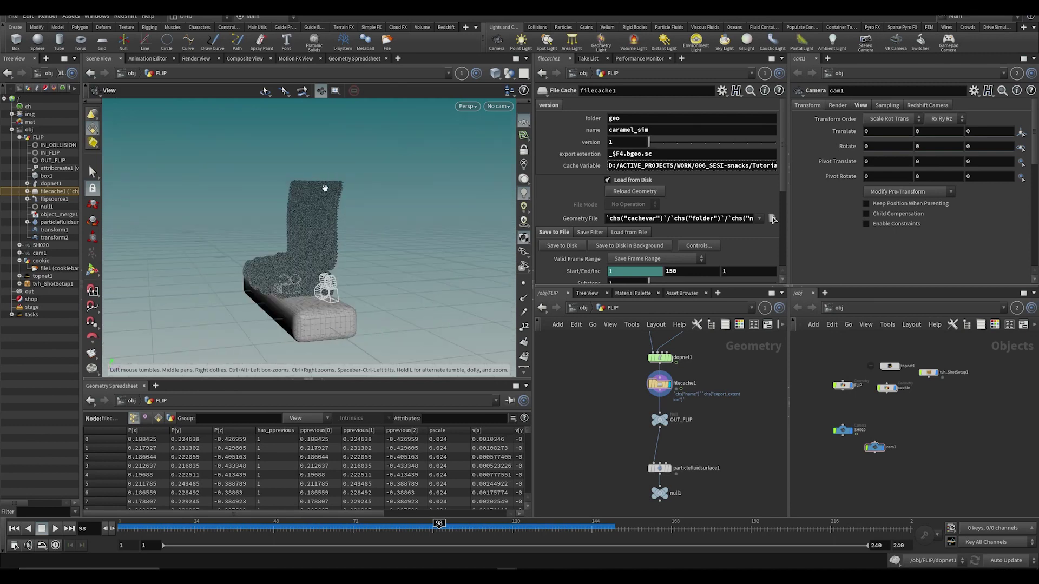
Step: Display transform2 and narrow the caramel emitter to a Z scale of about 0.59, then save the scene
scroll(685, 407, down, 3)
scroll(678, 374, up, 3)
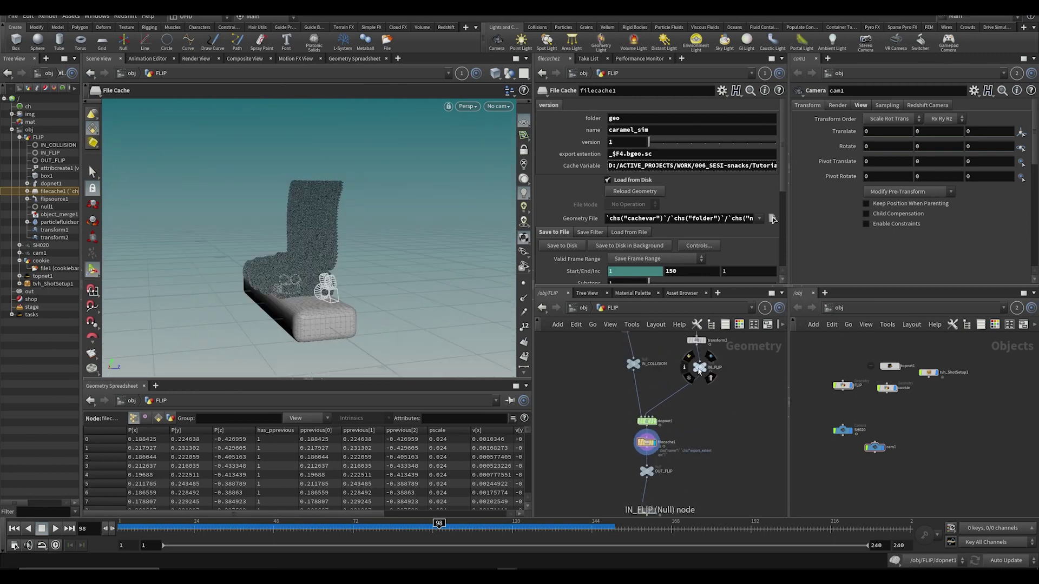
click(694, 395)
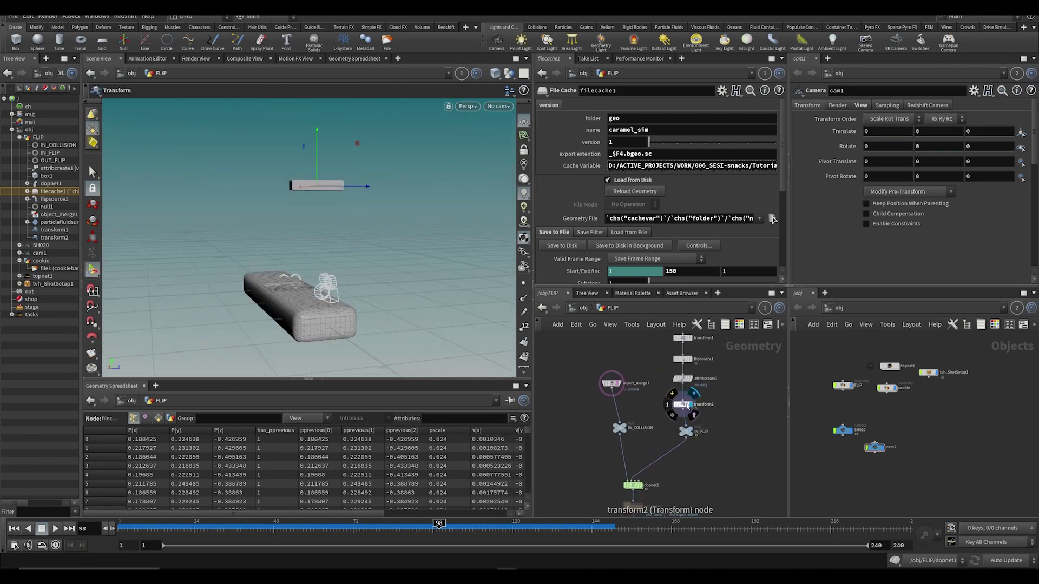
click(683, 404)
alt+drag(418, 275, 395, 255)
key(r)
key(e)
drag(411, 188, 409, 186)
alt+drag(408, 238, 241, 246)
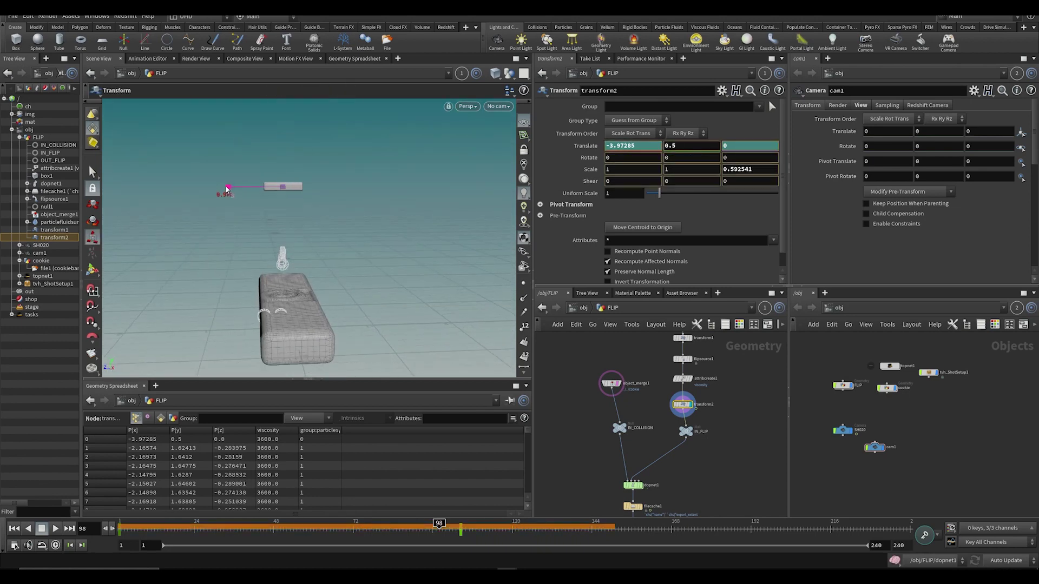
alt+drag(355, 199, 386, 286)
key(ctrl+s)
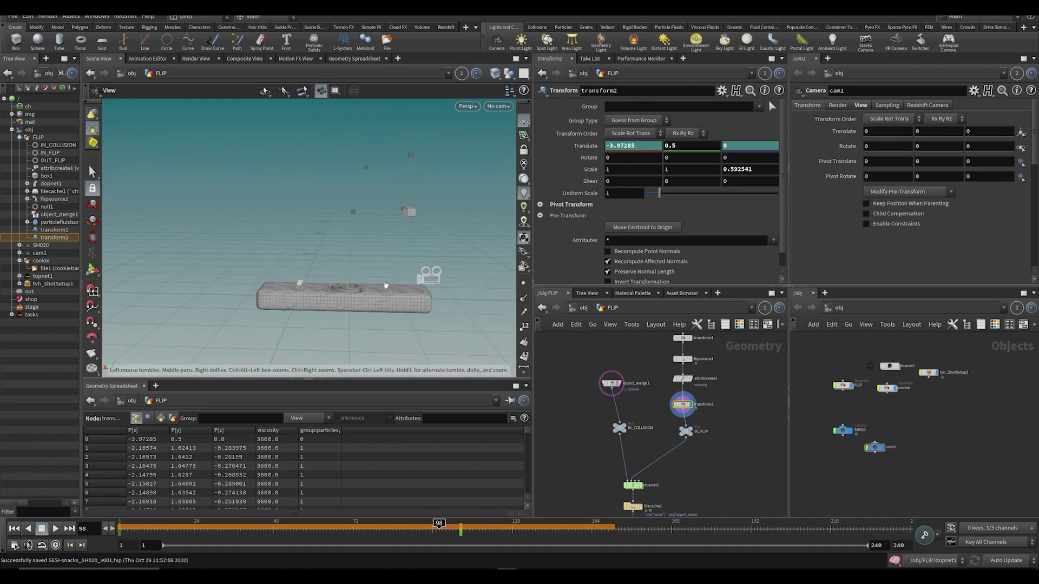
Step: At frame 1, move the emitter to a Translate X of about -1.008, keyframe transform2's Translate, and scrub to frame 104
key(Return)
click(13, 528)
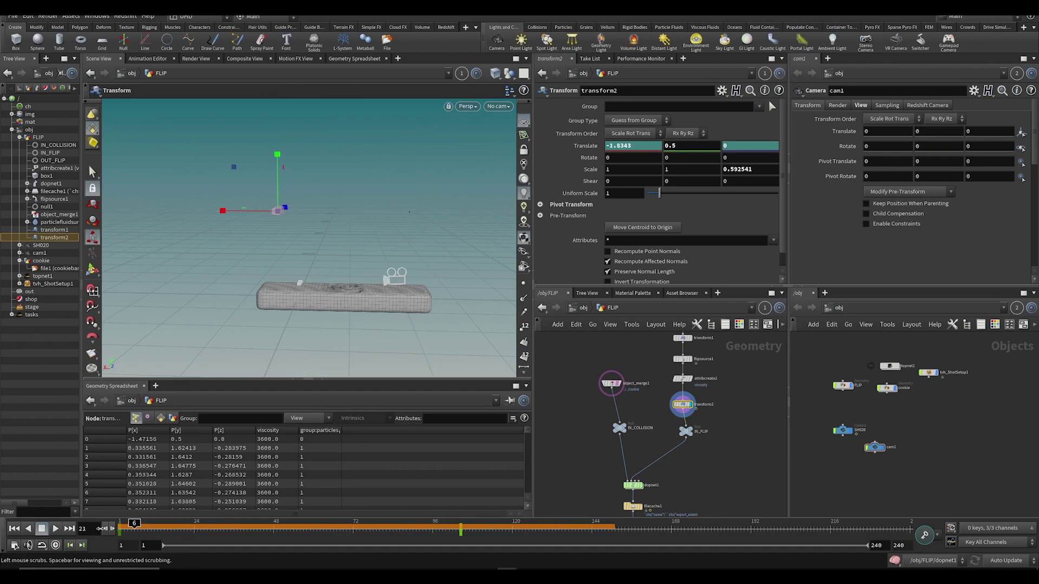
alt+drag(315, 258, 299, 241)
drag(231, 213, 227, 216)
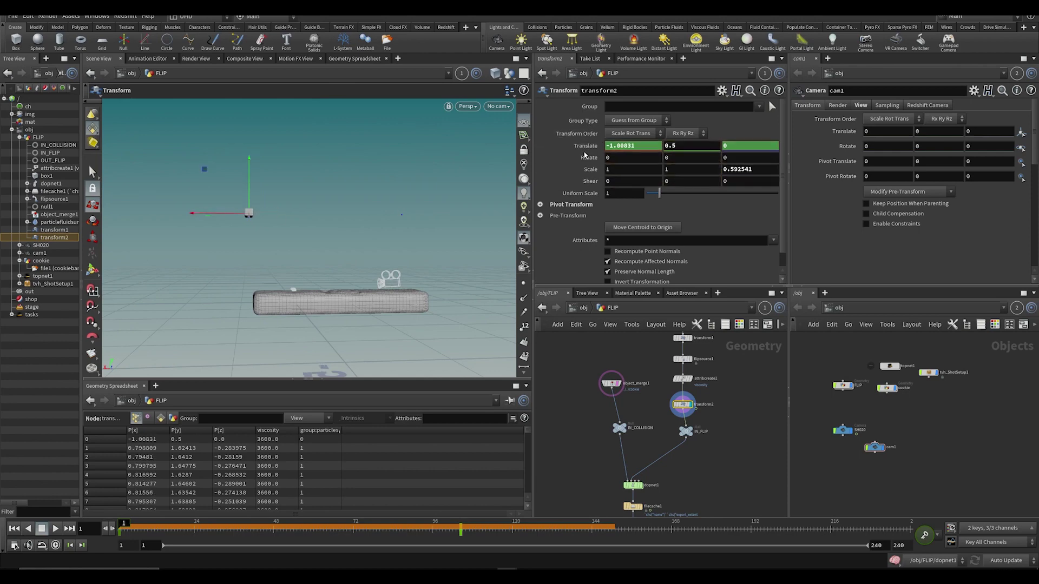
alt+click(584, 146)
drag(129, 535, 451, 536)
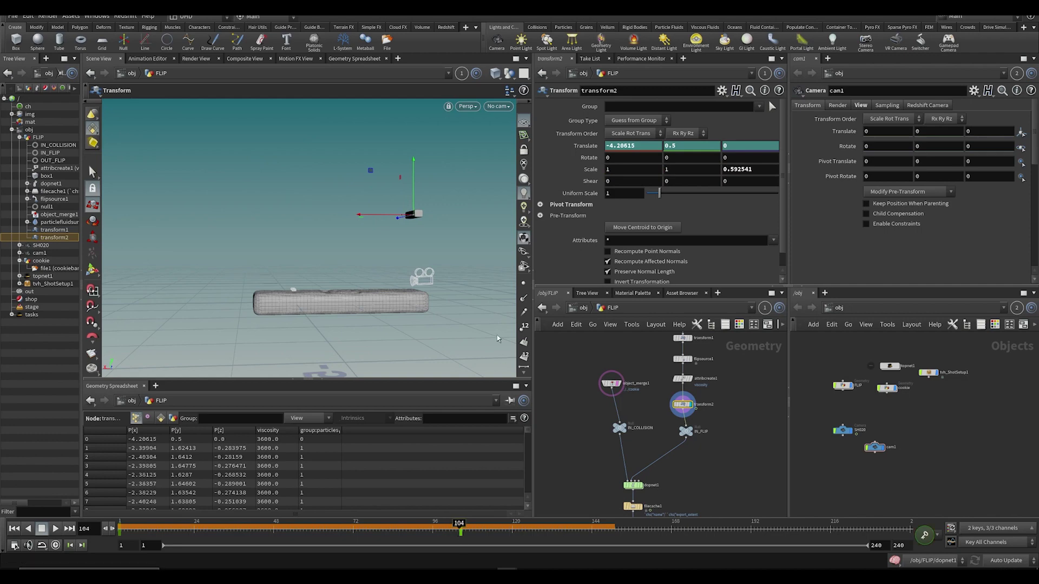
Step: Inside dopnet1, set the Activation of volumesource1 to $F<100, save the scene, and return to the FLIP network
alt+drag(449, 309, 397, 304)
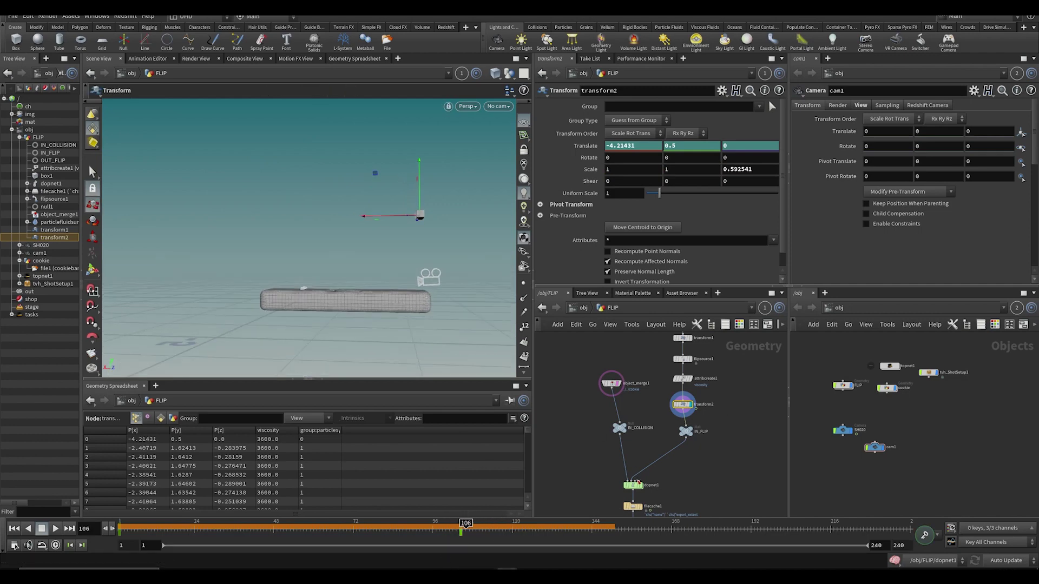
click(633, 484)
middle_drag(554, 515, 543, 460)
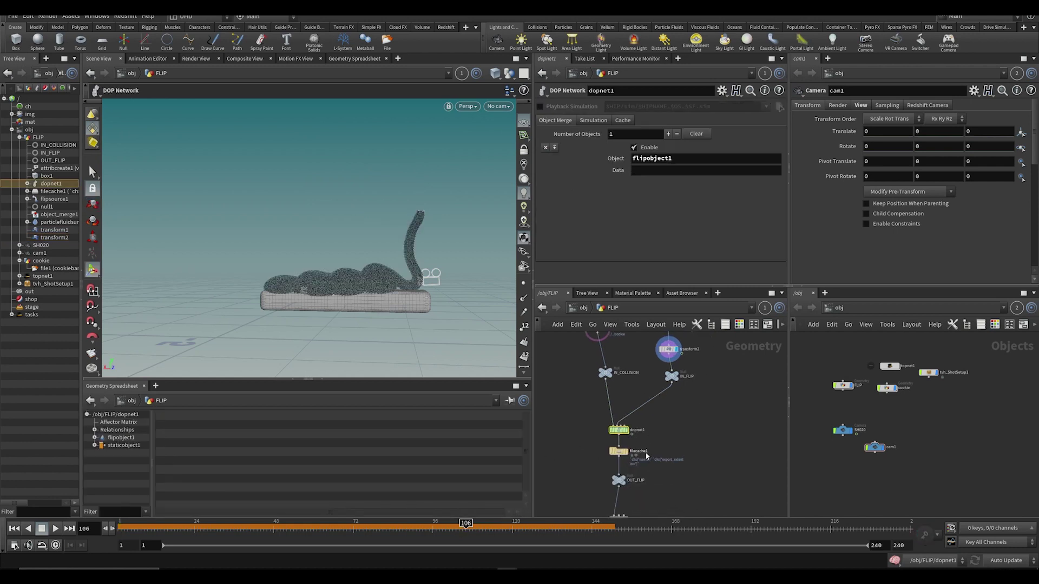
drag(496, 529, 436, 527)
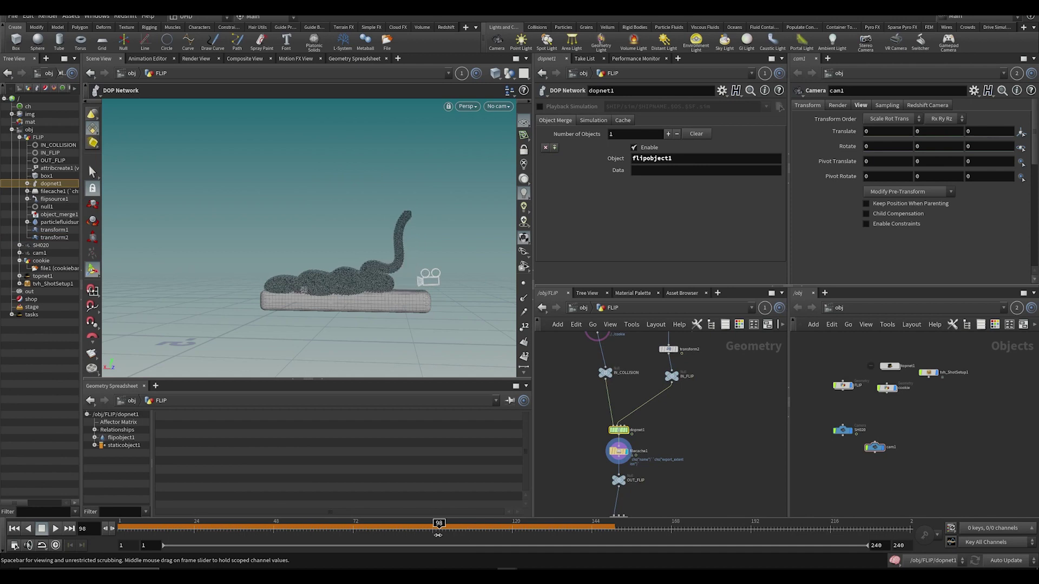
double_click(619, 431)
click(701, 358)
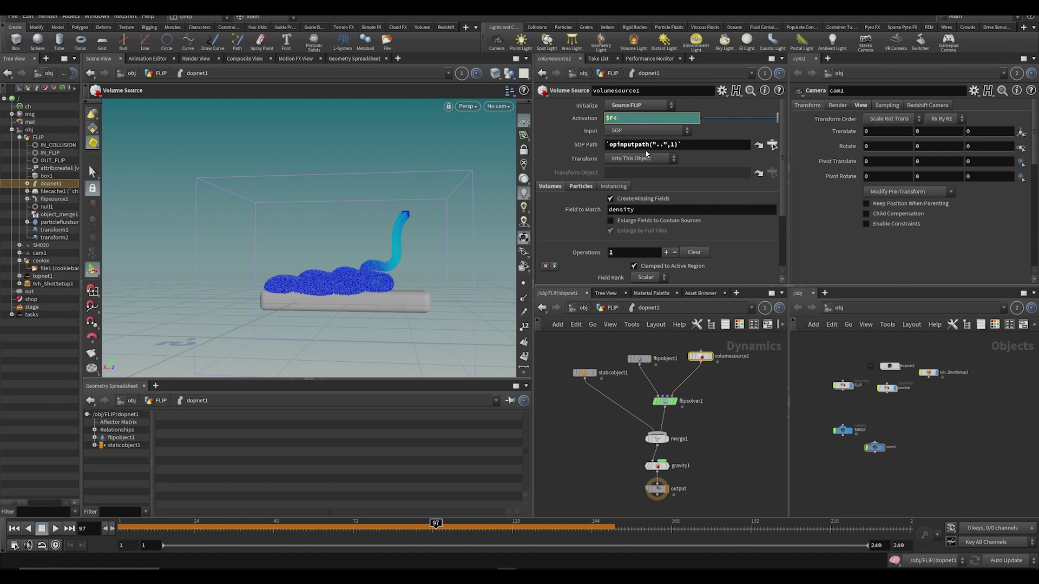
key(ctrl+s)
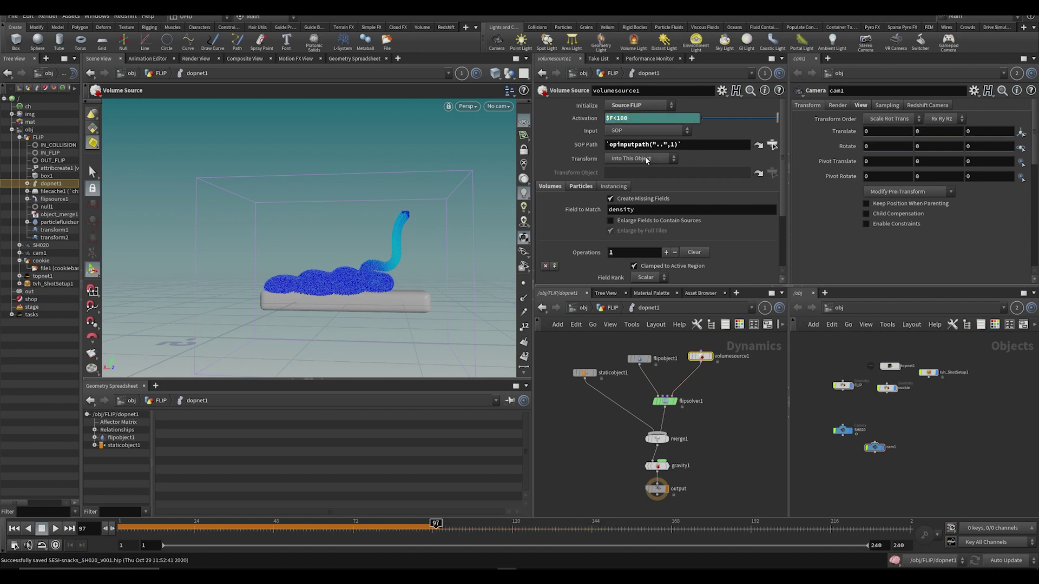
click(607, 307)
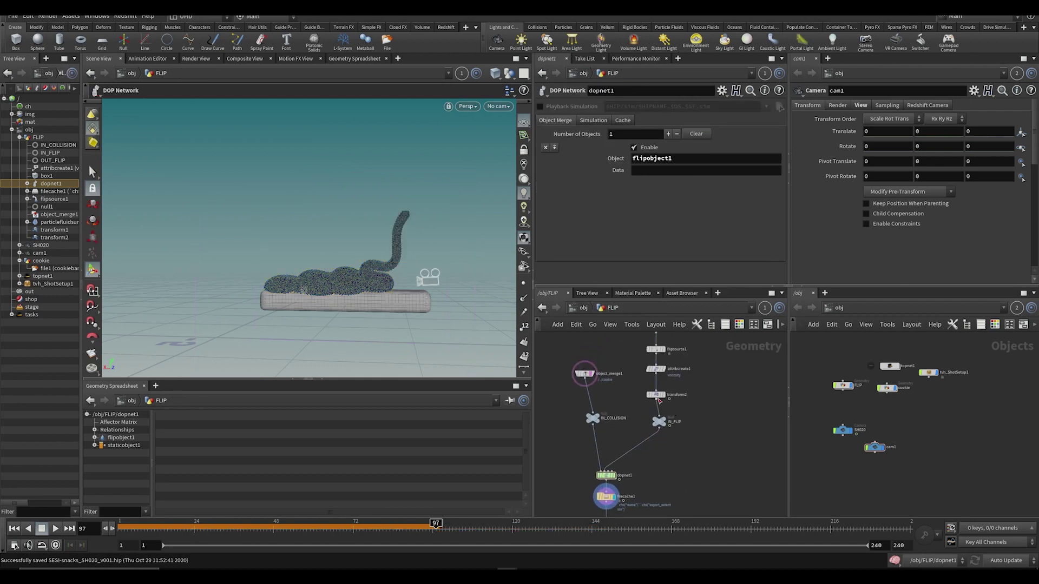
Step: Straighten transform2's Translate X, Y and Z animation curves in the channel editor so that the emitter moves linearly
drag(670, 407, 672, 408)
shift+click(581, 143)
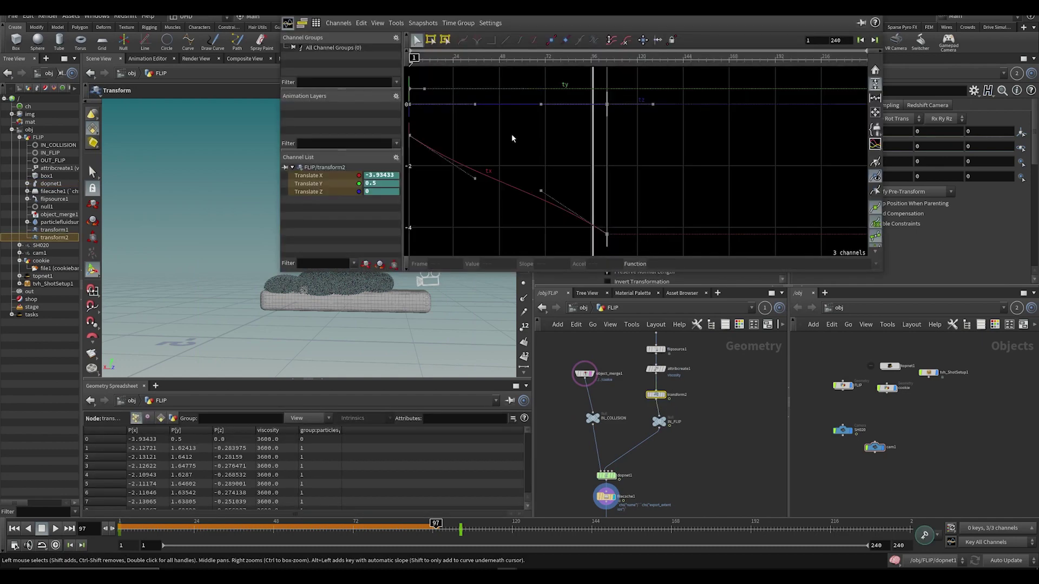
drag(667, 81, 409, 254)
click(505, 40)
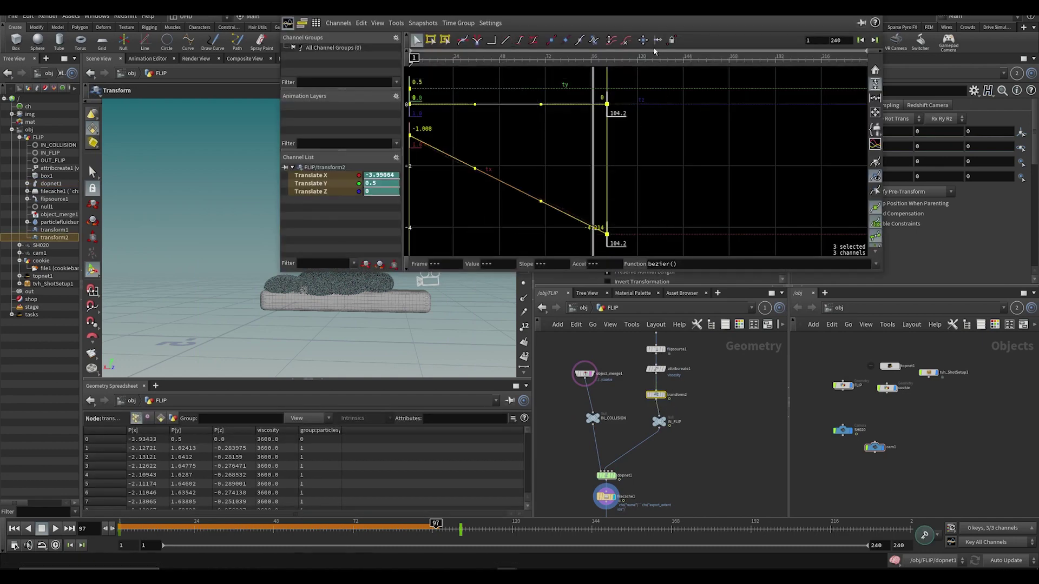
click(888, 17)
Step: Set the viscosity value in attribcreate1 to 9000 and save the scene
click(656, 369)
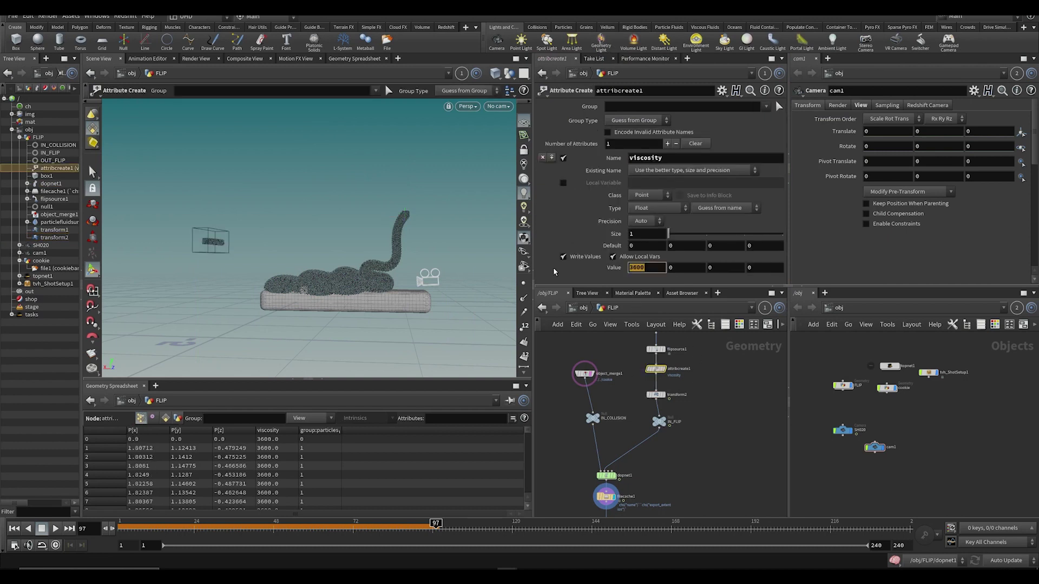
key(ctrl+s)
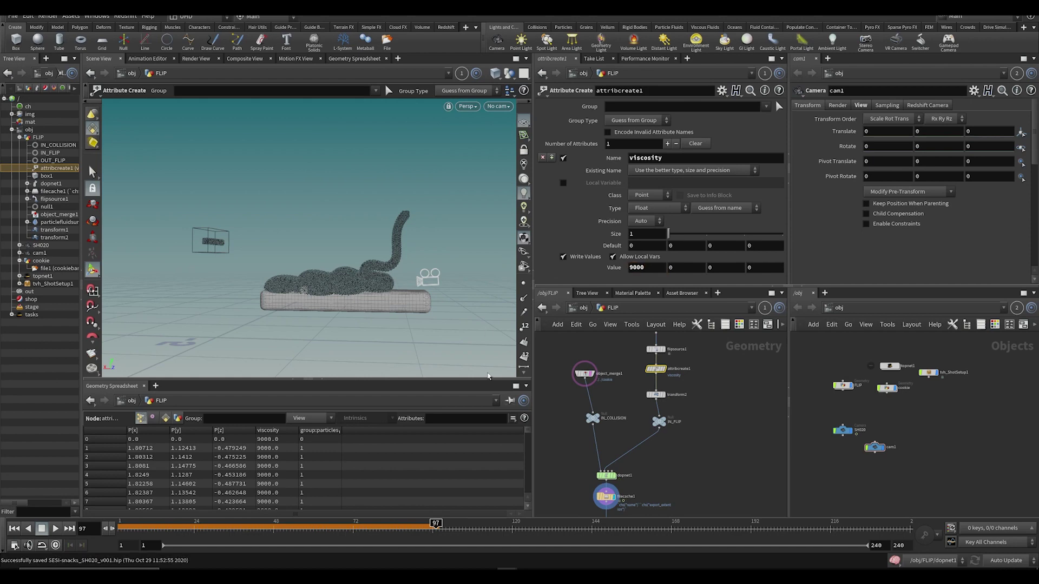
Step: Select filecache1 and examine the shape and thickness of the cached caramel on the cookie at close range
middle_drag(566, 497, 584, 422)
middle_drag(593, 361, 610, 384)
mouse_move(599, 358)
click(633, 429)
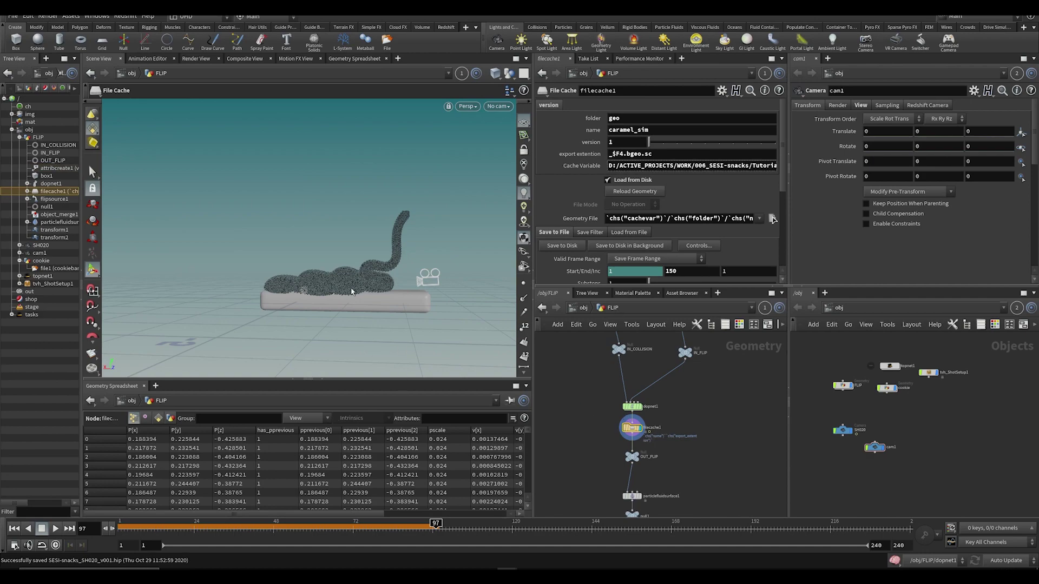
alt+drag(368, 285, 398, 311)
scroll(373, 274, up, 4)
alt+drag(374, 274, 325, 268)
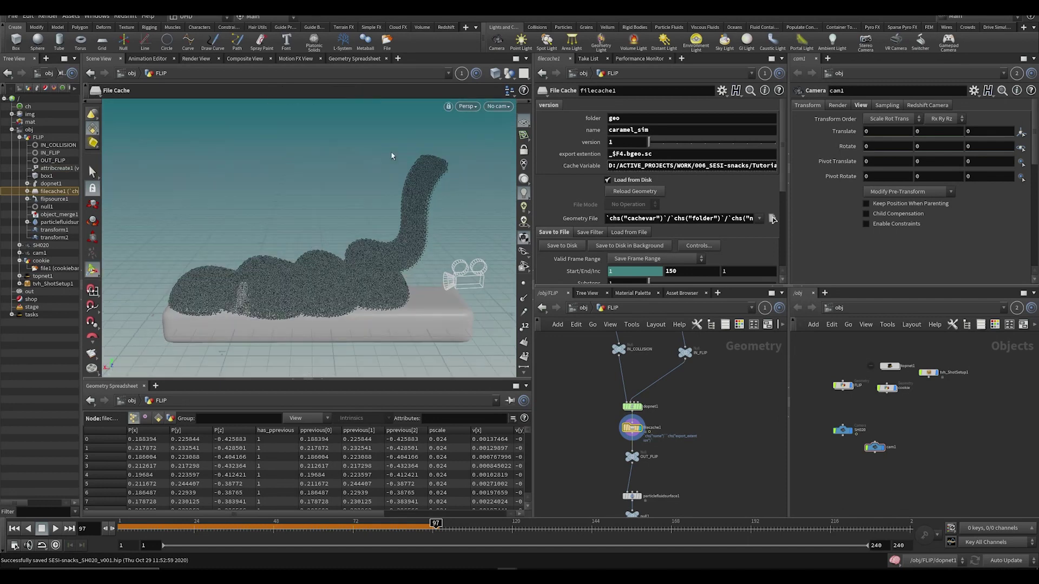
alt+middle_drag(316, 305, 341, 271)
alt+drag(341, 271, 359, 252)
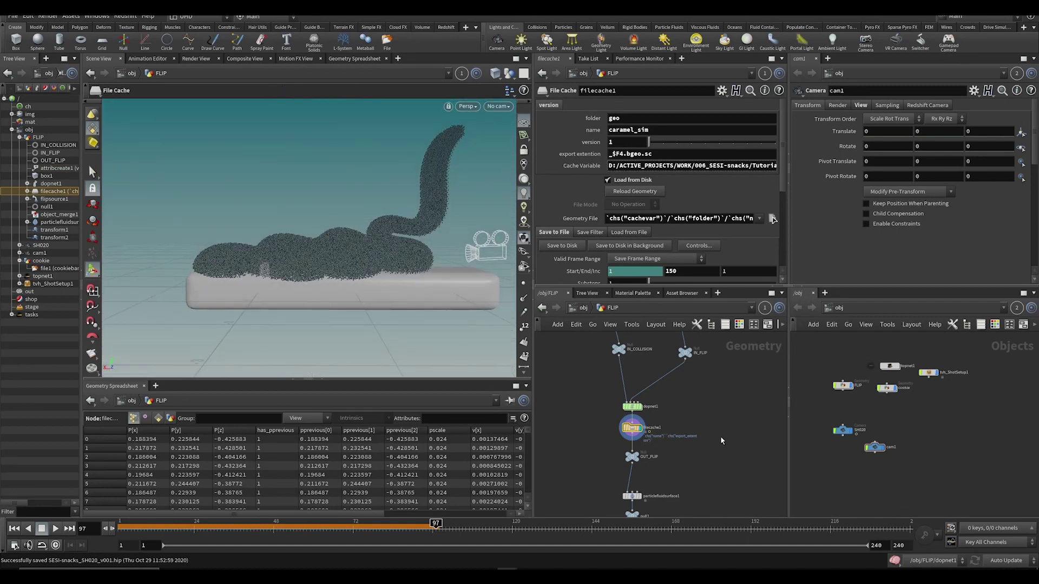
Step: Display transform2 at frame 1, scale the caramel emitter down to an X scale of about 0.186, and save the scene
middle_drag(618, 381, 585, 502)
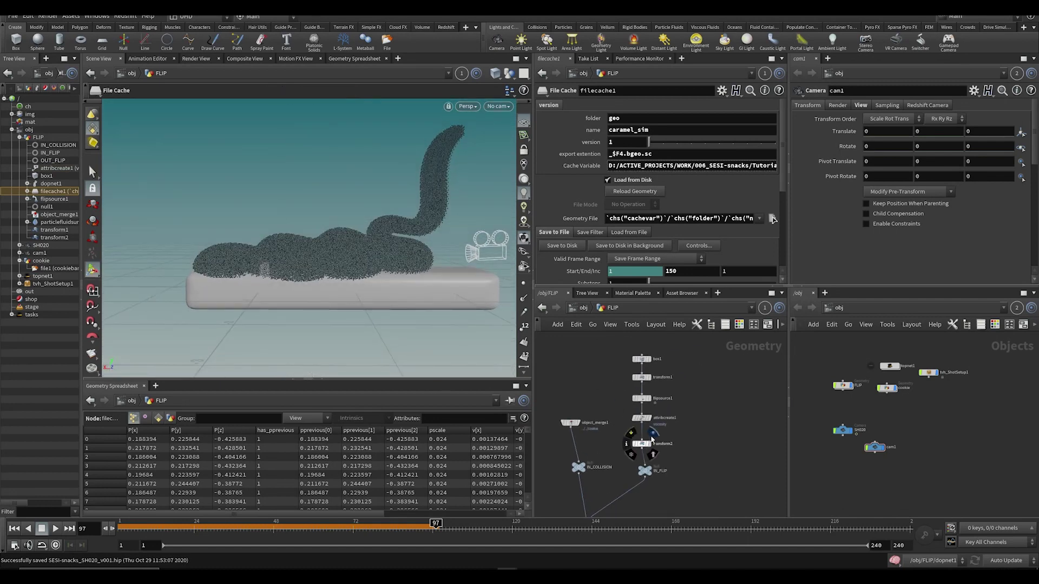
click(644, 445)
drag(215, 530, 120, 530)
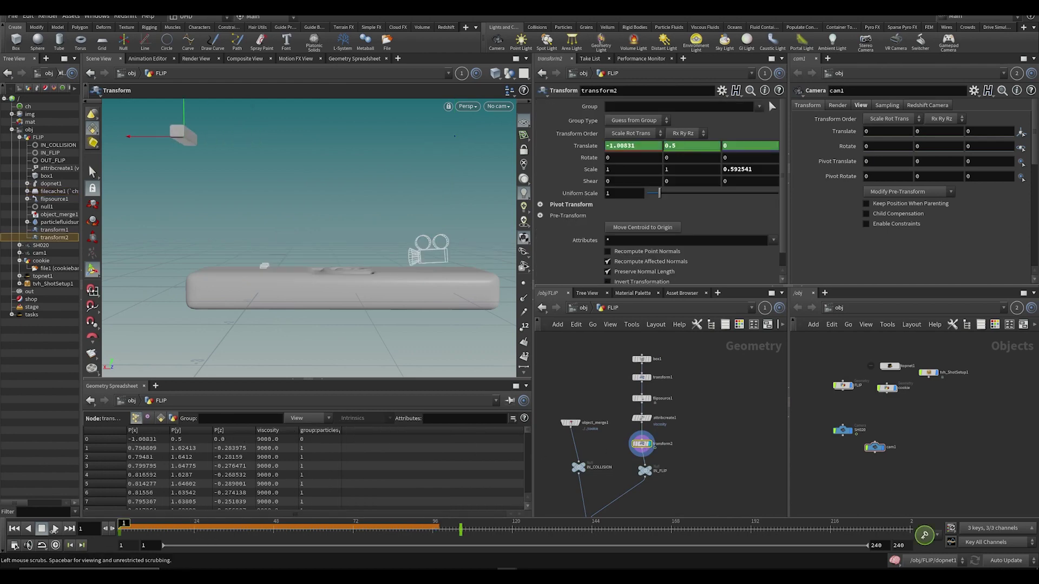
alt+middle_drag(283, 176, 344, 190)
alt+right_drag(344, 190, 331, 181)
alt+middle_drag(332, 180, 364, 227)
alt+right_drag(364, 227, 325, 217)
key(e)
drag(277, 209, 281, 211)
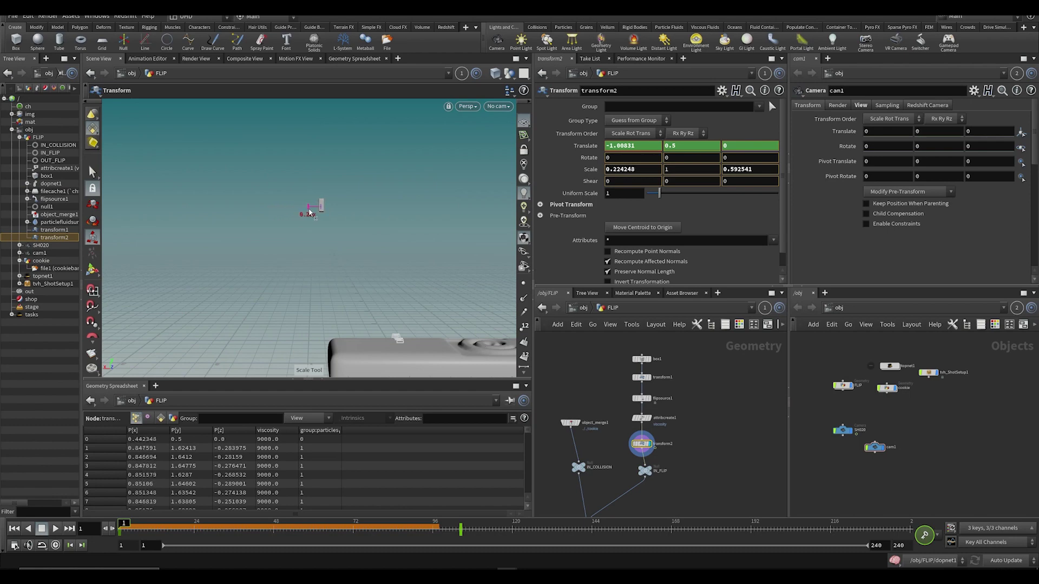
key(ctrl+s)
alt+drag(363, 236, 375, 243)
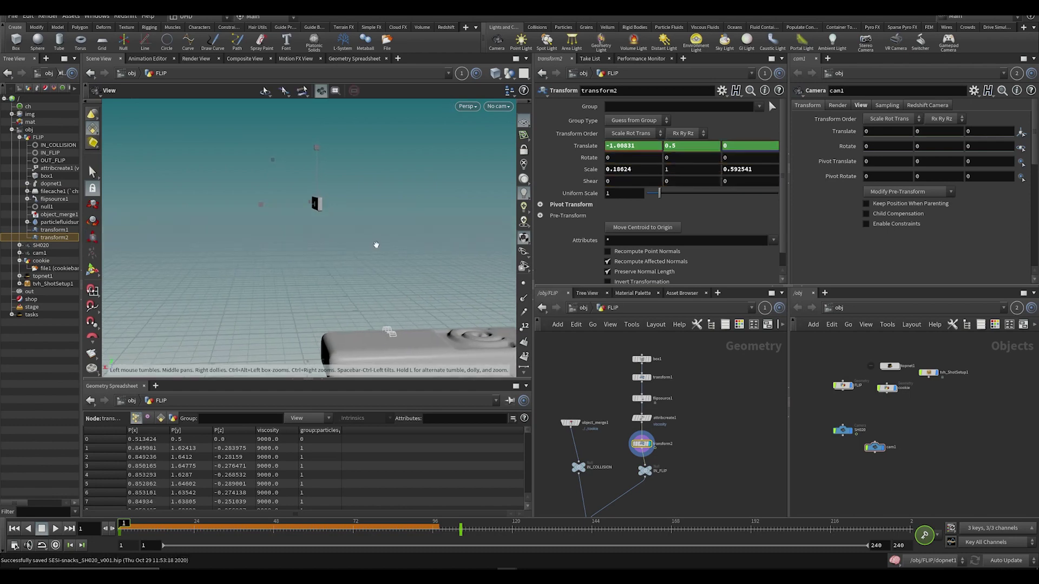
Step: Cache caramel_sim to disk from filecache1 for frames 1 to 150, display OUT_FLIP, and scrub through the new result
middle_drag(691, 492, 711, 370)
click(612, 426)
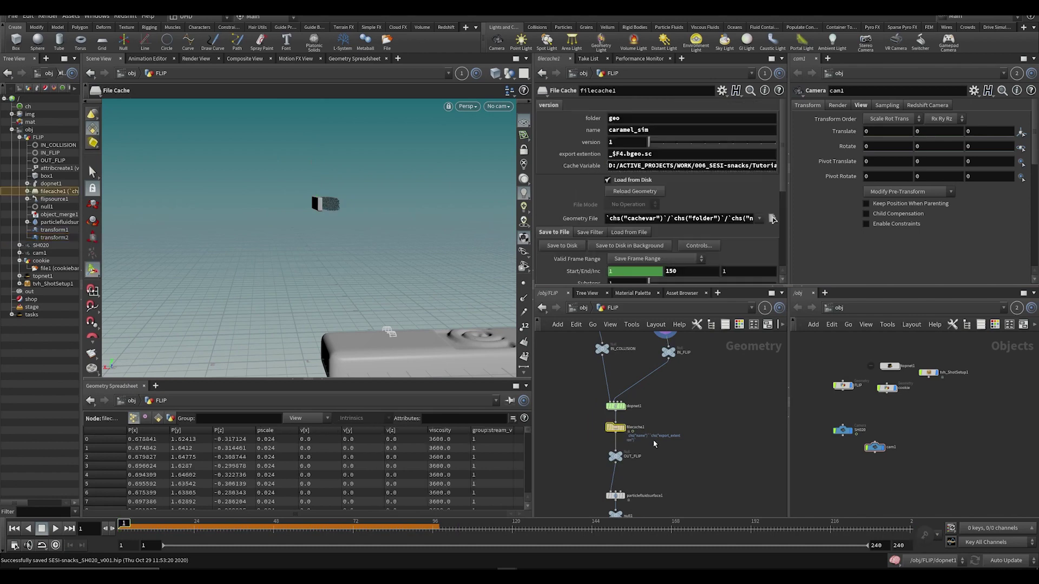
middle_drag(654, 439, 650, 395)
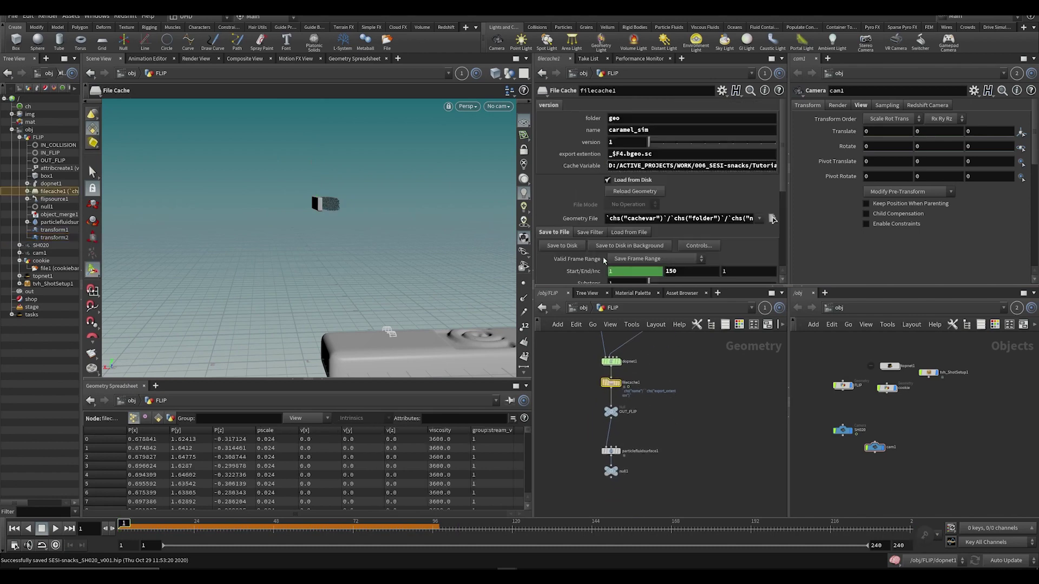
click(565, 249)
drag(157, 537, 546, 536)
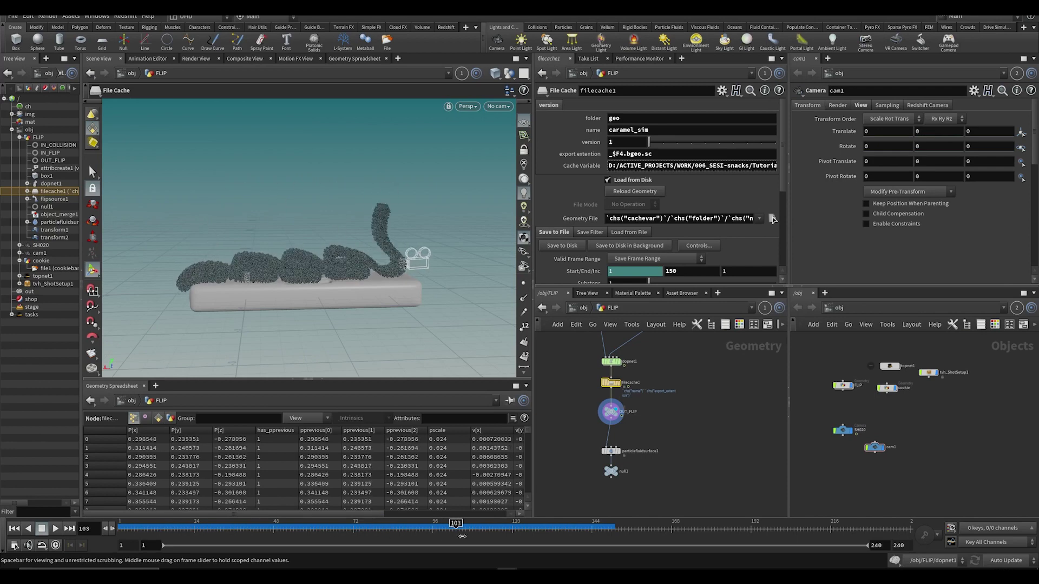
Step: Examine the cached caramel coils on the cookie at frame 130 from several side angles
alt+drag(333, 241, 312, 243)
drag(255, 272, 304, 225)
alt+middle_drag(378, 265, 326, 260)
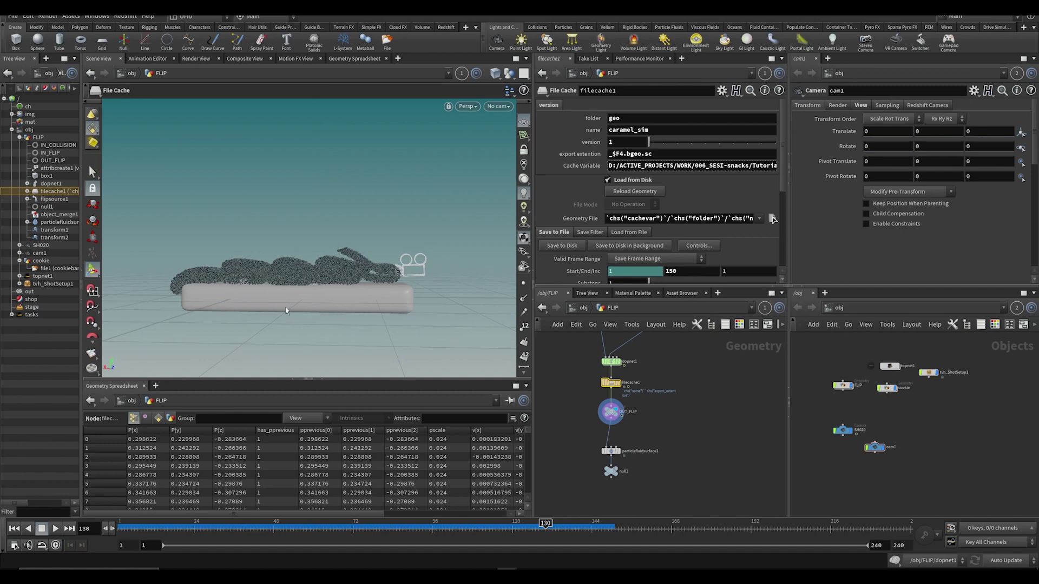
drag(270, 269, 372, 266)
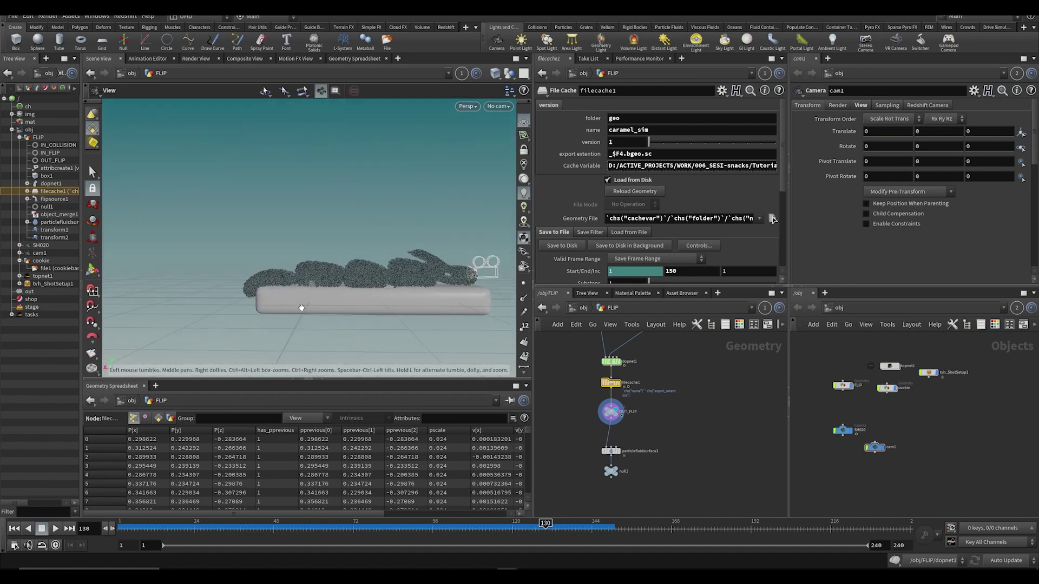
mouse_move(369, 288)
middle_down()
mouse_move(328, 287)
mouse_move(331, 310)
mouse_move(359, 302)
middle_up()
key(Return)
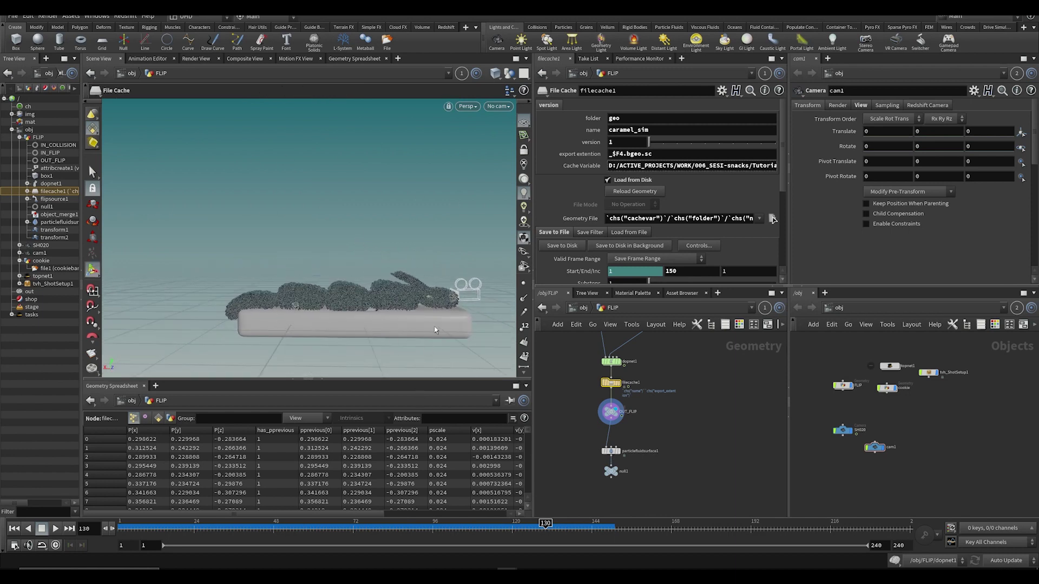
key(Escape)
drag(436, 269, 348, 245)
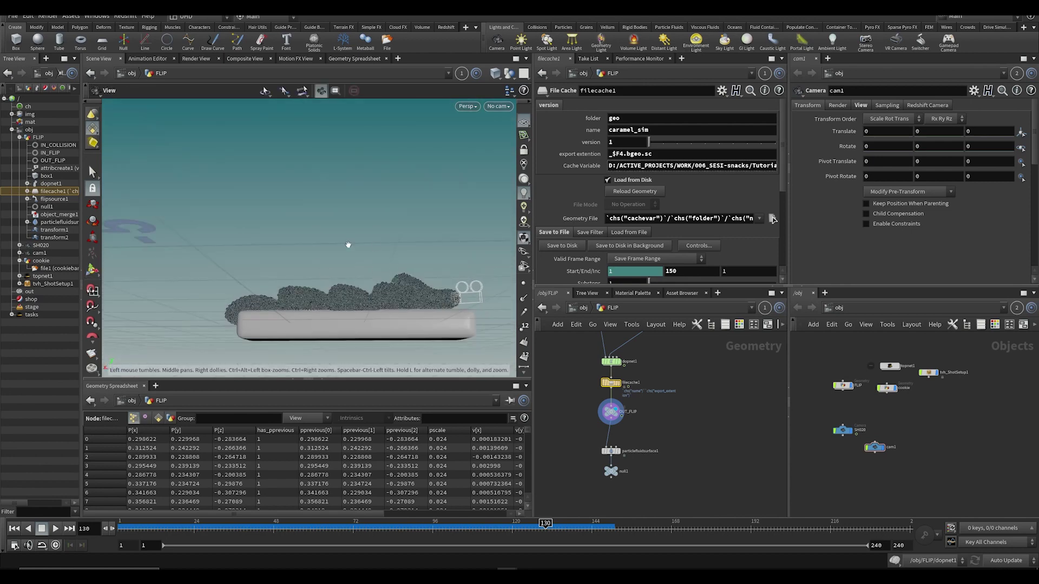
drag(346, 298, 347, 285)
key(Return)
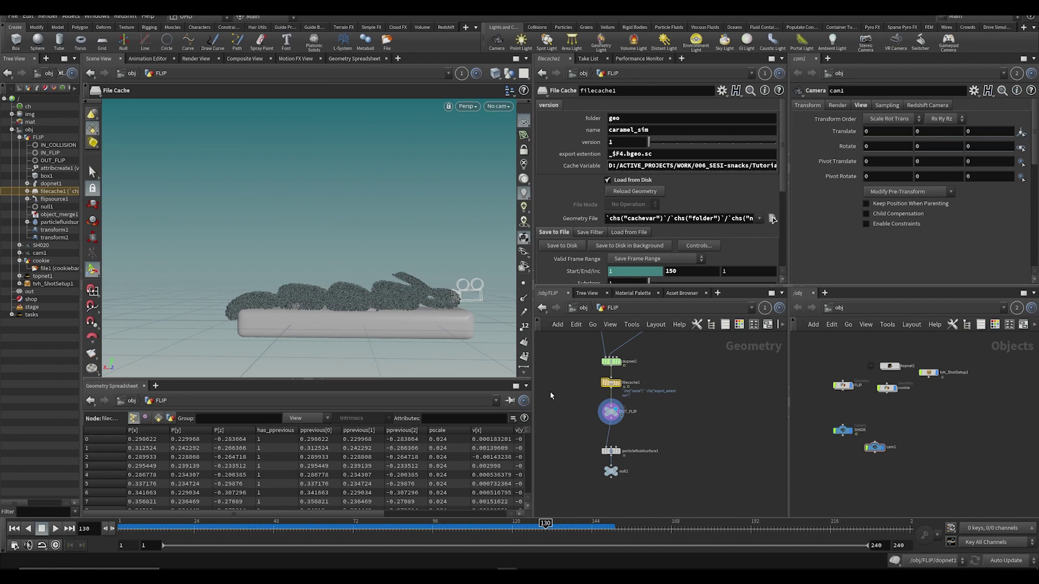
drag(357, 258, 401, 255)
alt+middle_drag(401, 254, 338, 219)
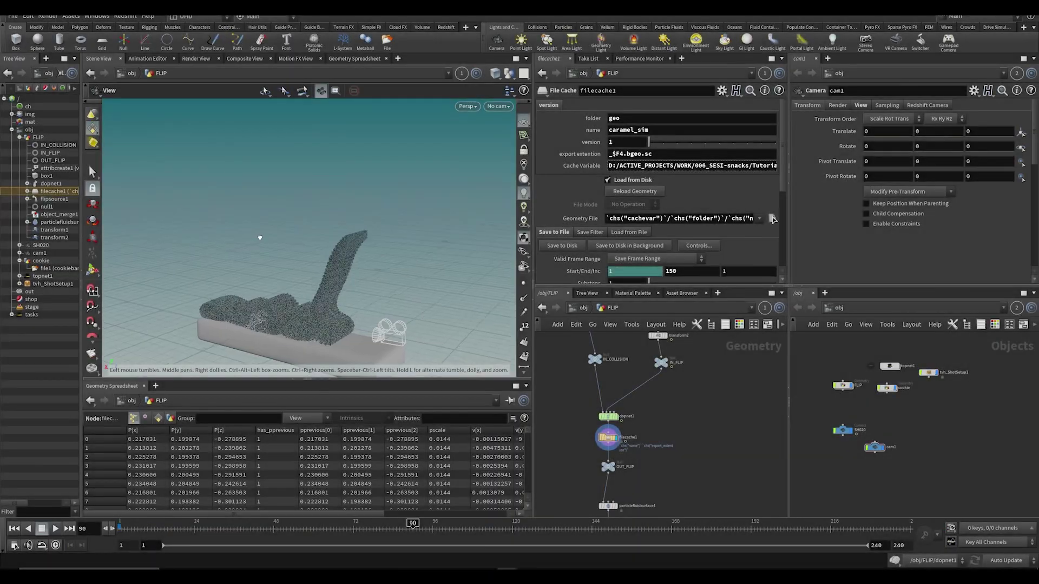
Step: Scrub the finer caramel cache up to frame 140, examine its coils, and inspect the viscosity settings in attribcreate1
drag(255, 232, 578, 525)
alt+drag(357, 254, 371, 269)
alt+right_drag(371, 269, 378, 285)
mouse_move(376, 285)
mouse_down()
mouse_move(401, 267)
mouse_move(456, 286)
mouse_move(455, 262)
mouse_move(232, 274)
mouse_move(383, 272)
mouse_up()
middle_drag(660, 406, 680, 478)
click(682, 382)
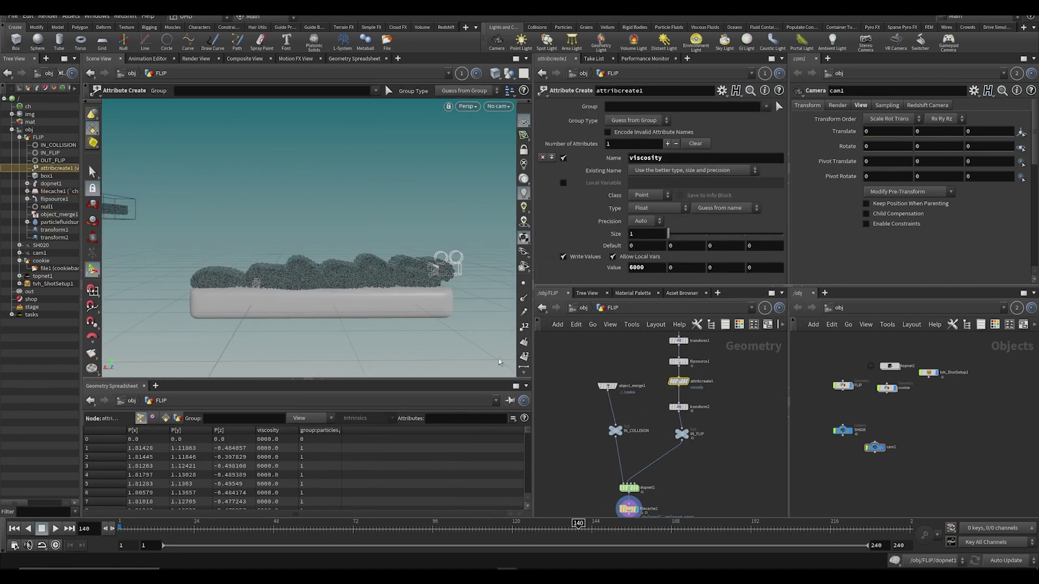
drag(153, 528, 565, 528)
alt+middle_drag(371, 299, 398, 274)
alt+drag(381, 243, 399, 288)
Step: Check the volumesource1 activation inside dopnet1, return to the FLIP network, and review filecache1 up to frame 57
double_click(629, 489)
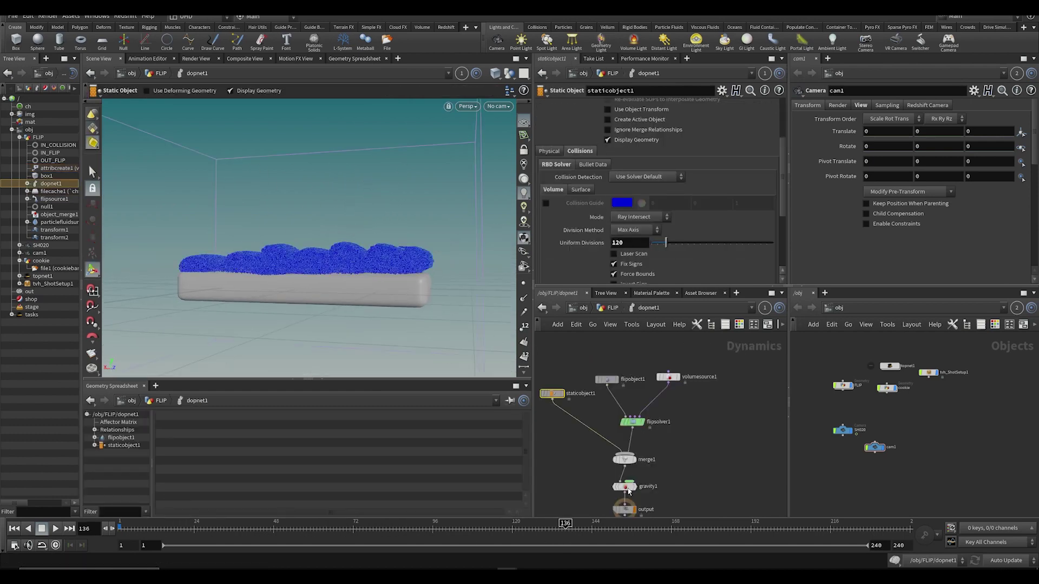
click(669, 377)
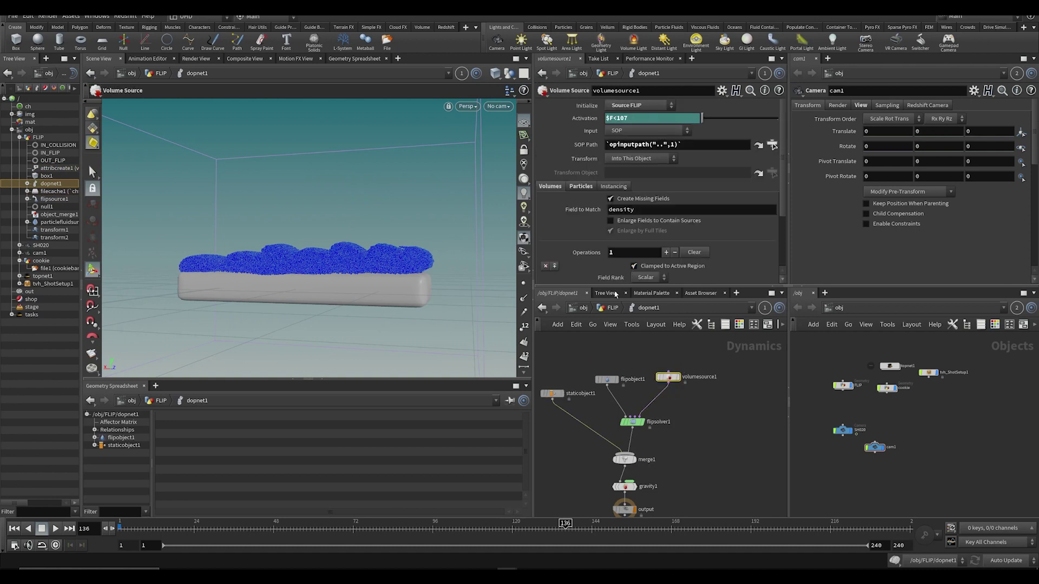
click(613, 308)
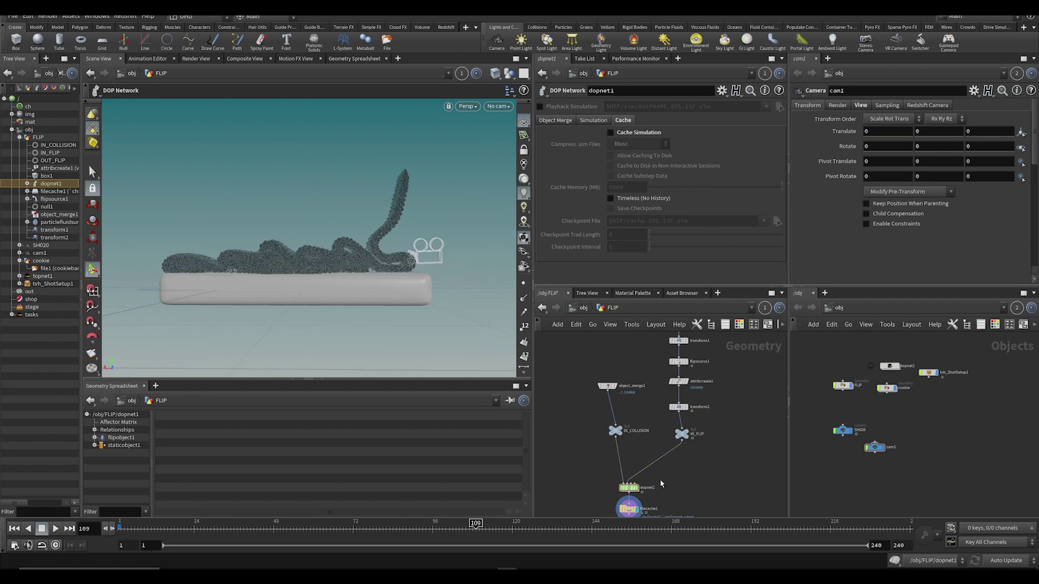
middle_drag(742, 467, 745, 427)
click(629, 469)
drag(178, 523, 303, 525)
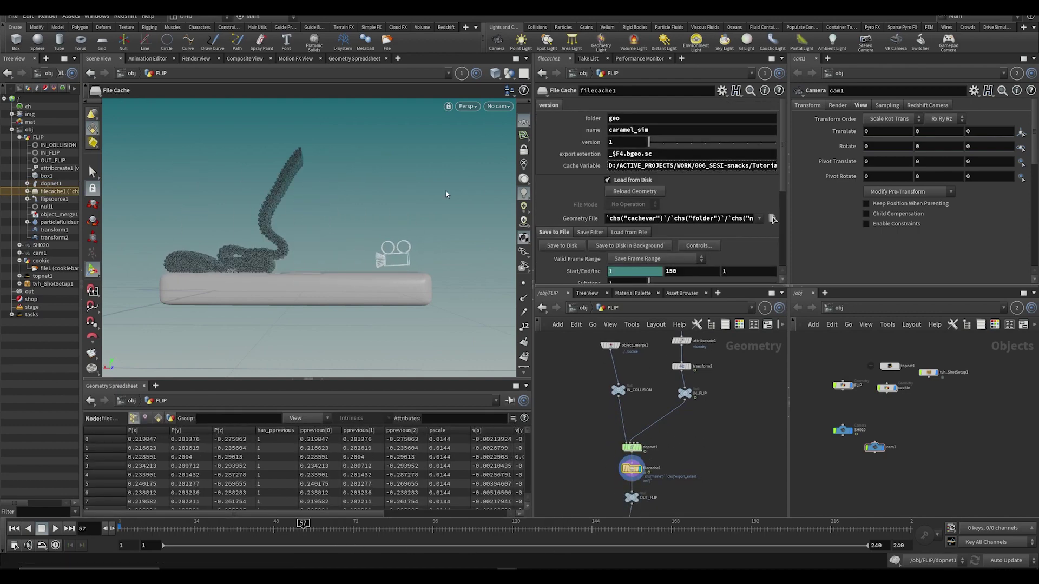
Step: Look through the SH020 camera, display the null below particlefluidsurface1, and scrub through the surfaced caramel
click(500, 111)
click(498, 156)
key(Up)
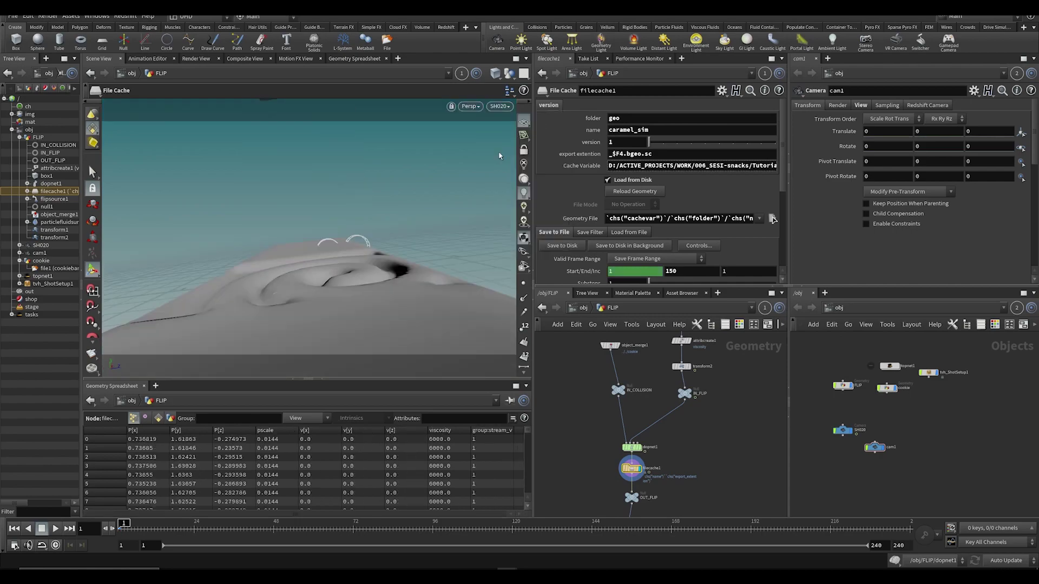
key(Up)
middle_drag(667, 510, 668, 419)
mouse_move(641, 464)
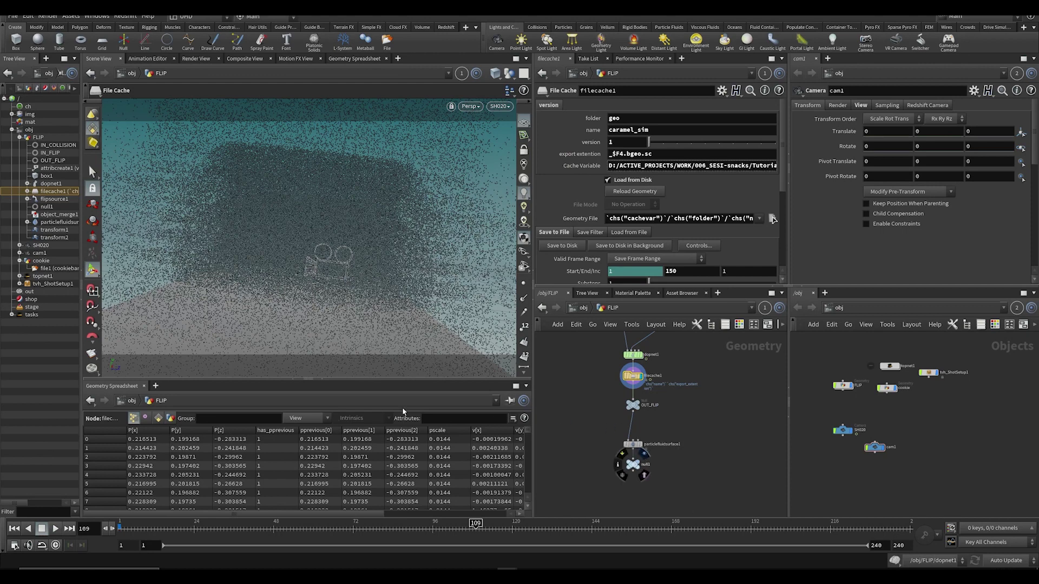
click(154, 523)
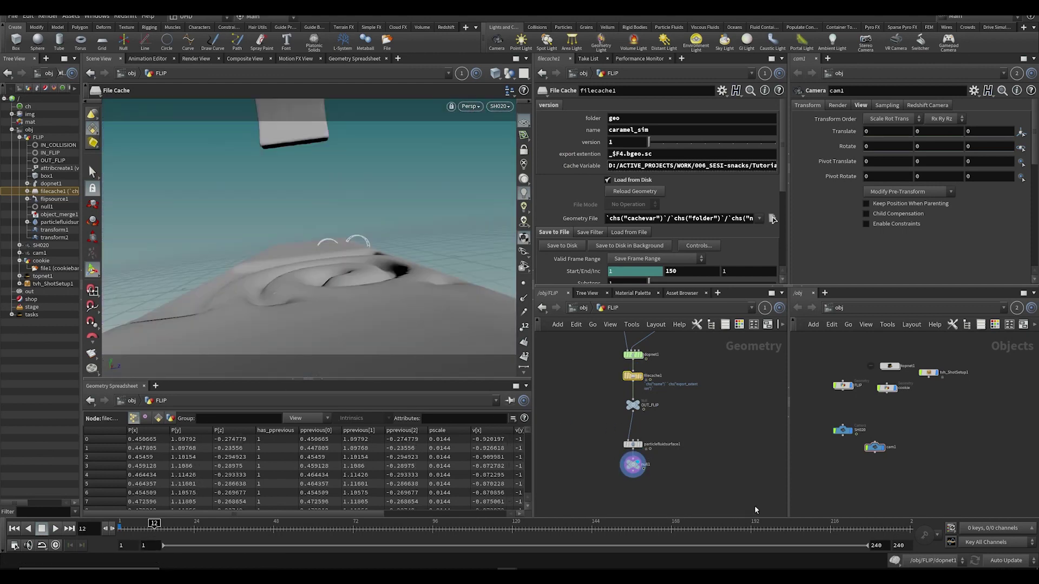
mouse_move(157, 524)
mouse_down()
mouse_move(281, 542)
mouse_move(297, 528)
mouse_move(454, 537)
mouse_up()
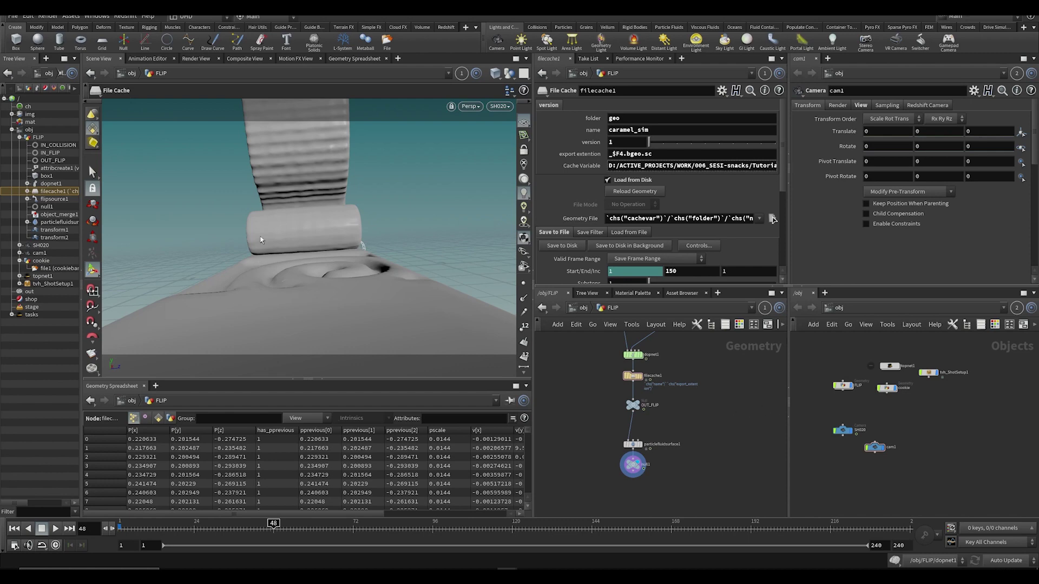
Step: Save the scene and open the topnet1 task network containing the SH020 flipbook node
scroll(909, 455, up, 1)
middle_drag(940, 421, 909, 441)
key(ctrl+s)
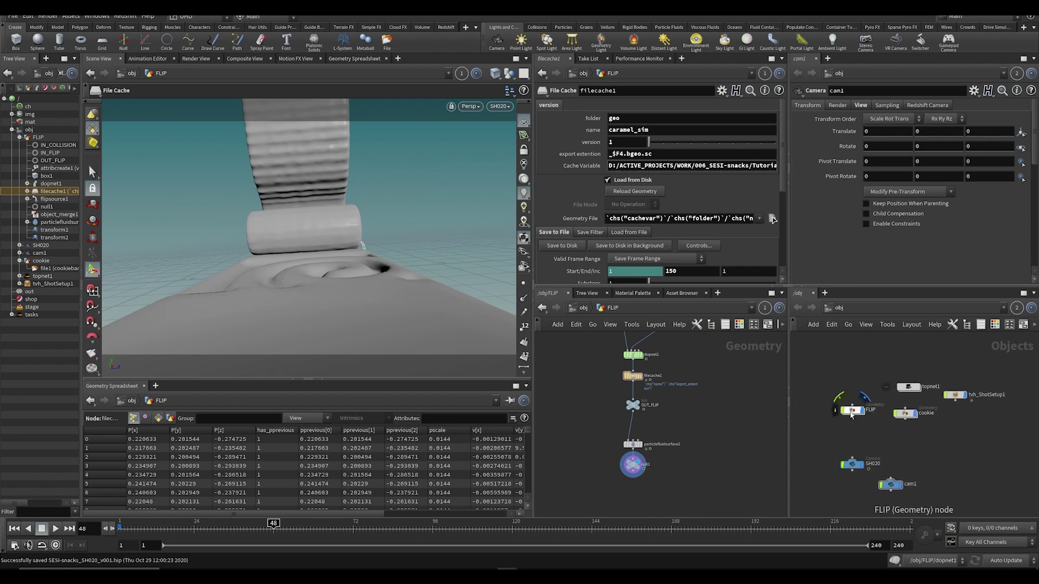
scroll(907, 389, down, 3)
double_click(908, 389)
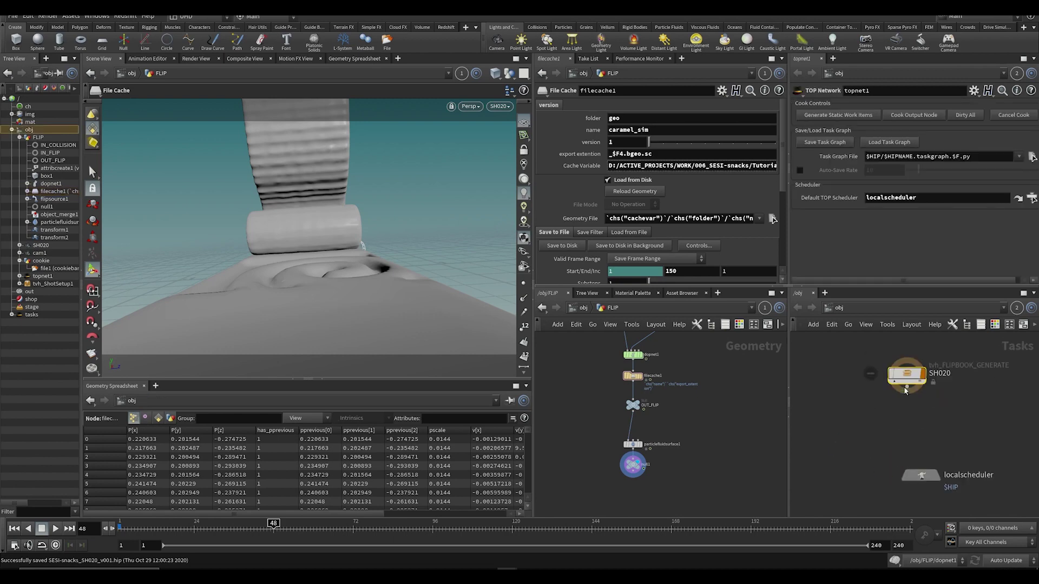
Step: Set the SH020 flipbook node's Camera to /obj/SH020 and its Scene Path to /obj/
scroll(898, 227, down, 3)
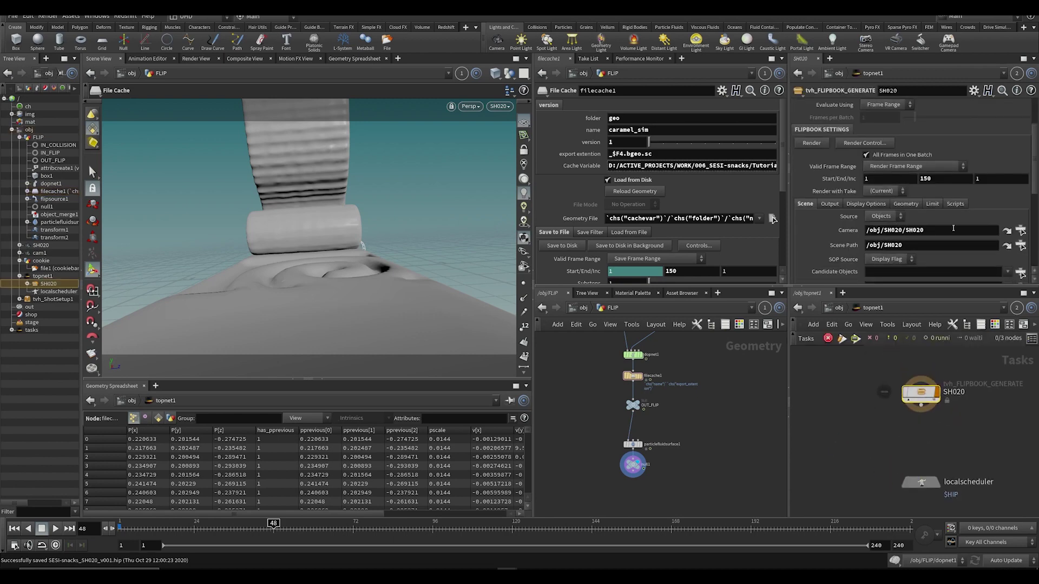
drag(928, 232, 883, 231)
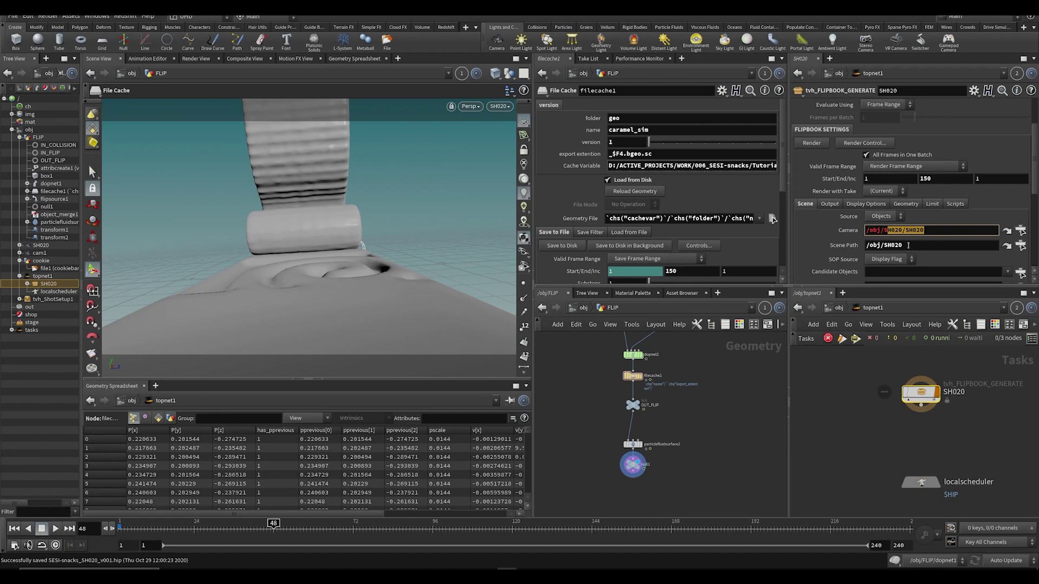
double_click(893, 247)
key(BackSpace)
click(1020, 232)
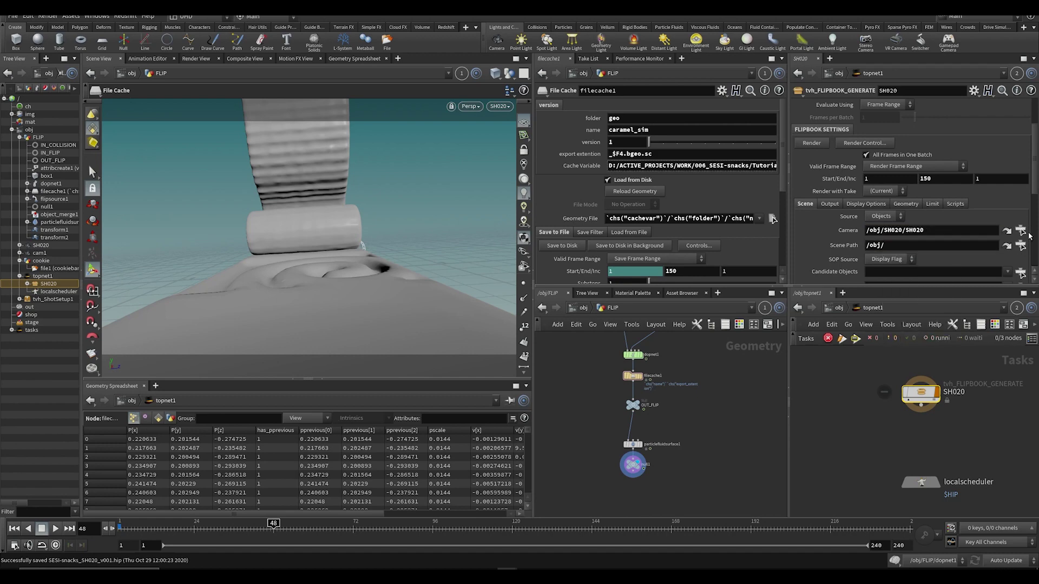
double_click(950, 177)
Step: Limit the flipbook's Force Objects to /obj/cookie and /obj/FLIP
scroll(954, 203, down, 4)
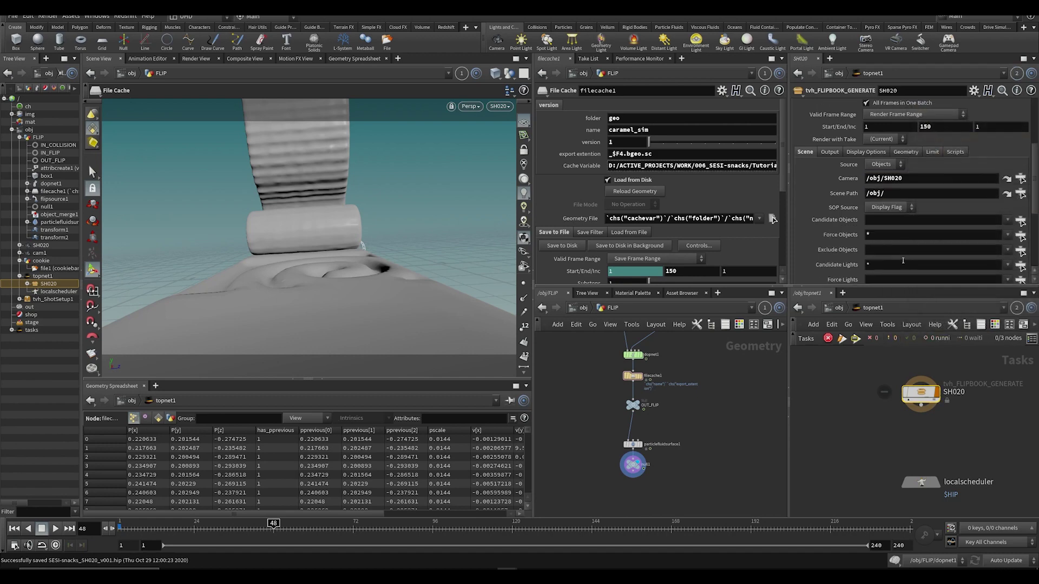
click(1019, 211)
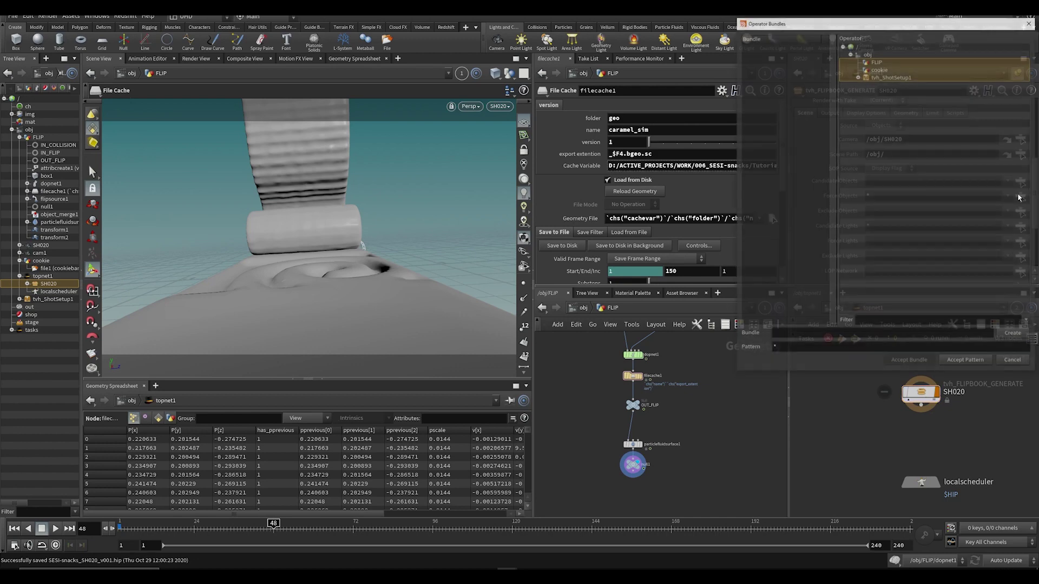
click(880, 69)
ctrl+click(876, 62)
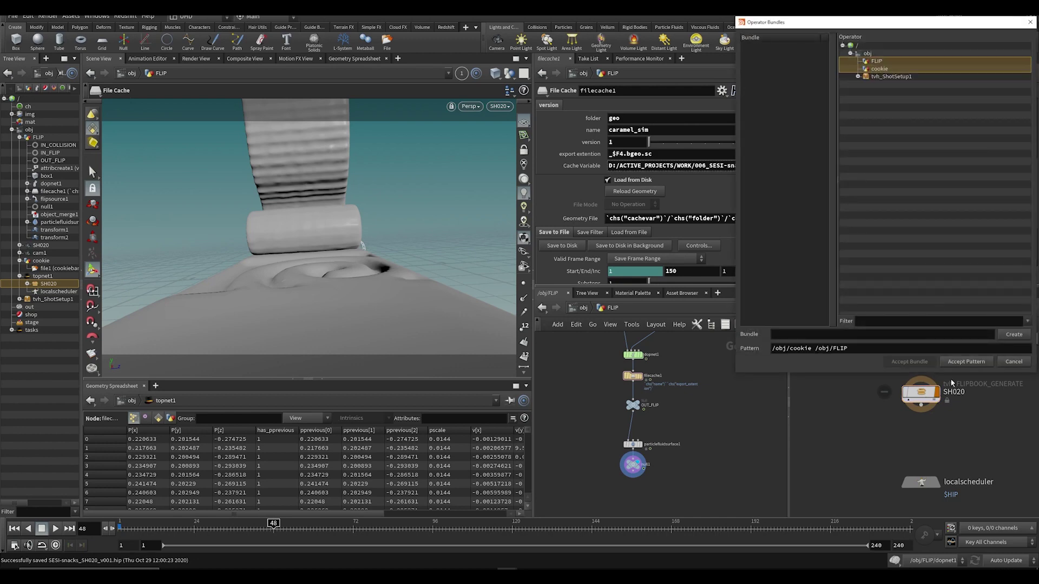
click(966, 361)
scroll(908, 141, up, 7)
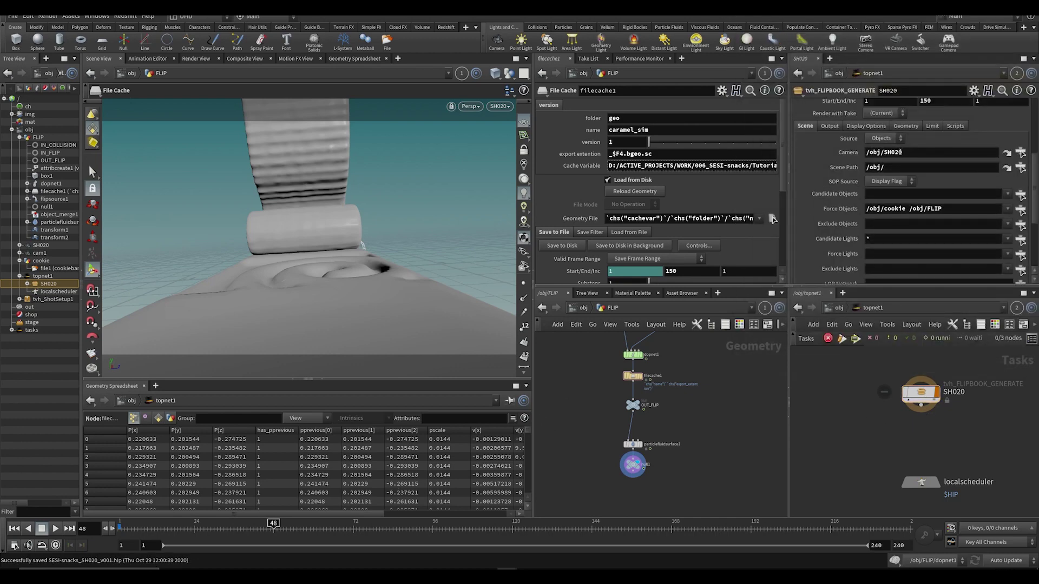
Step: Scrub the surfaced caramel through the SH020 camera between frames 79 and 95 to check its shape
middle_drag(849, 420, 848, 374)
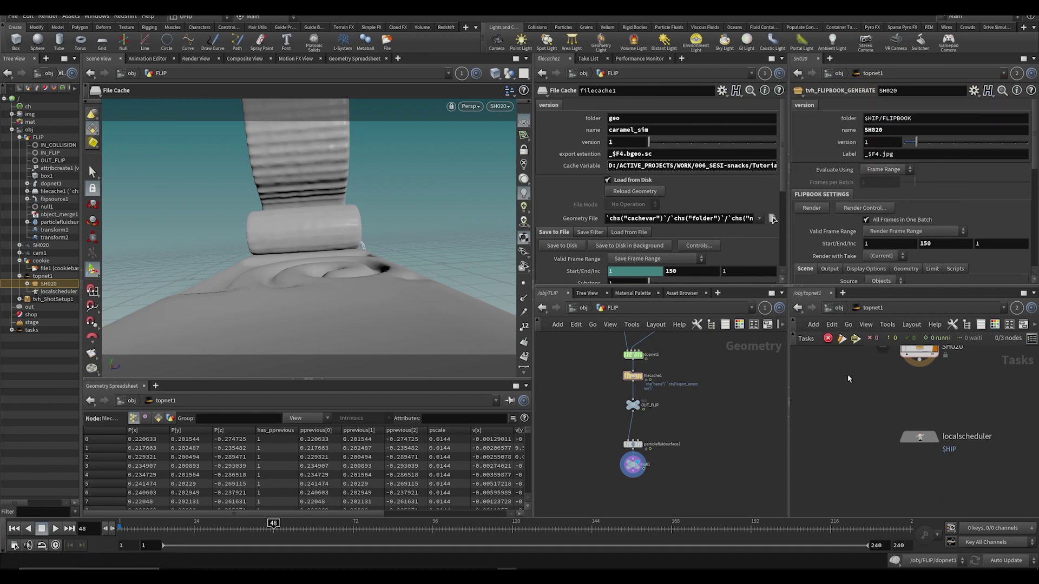
click(324, 524)
drag(345, 524, 391, 535)
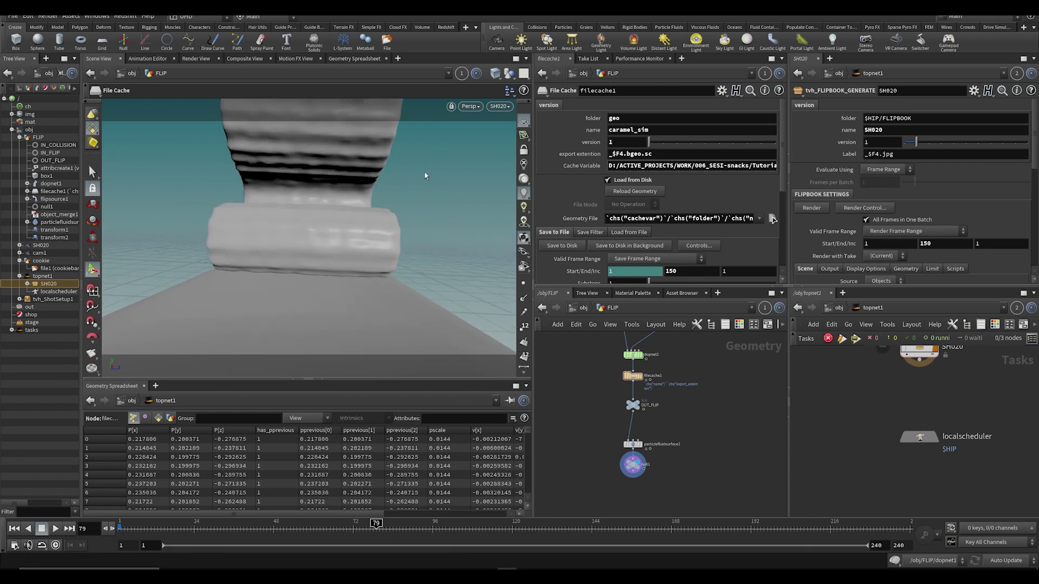
click(414, 525)
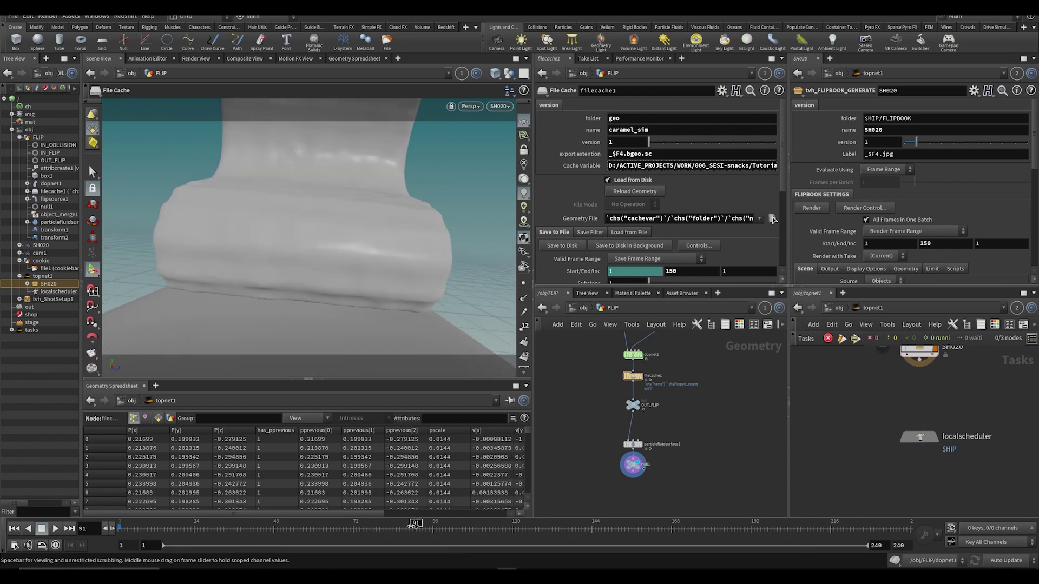
drag(426, 530, 430, 530)
middle_drag(704, 399, 683, 505)
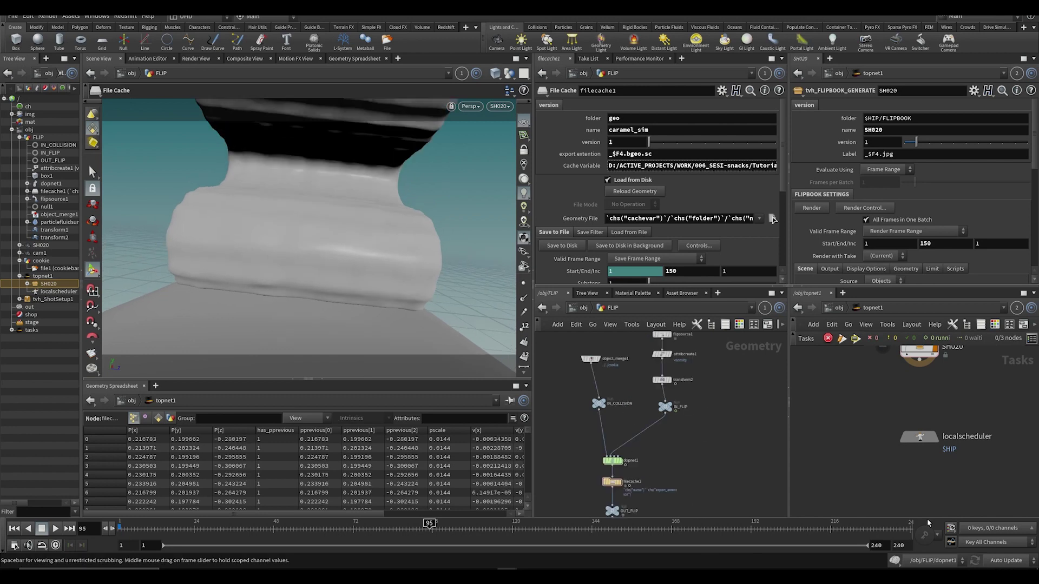
middle_drag(588, 446, 641, 389)
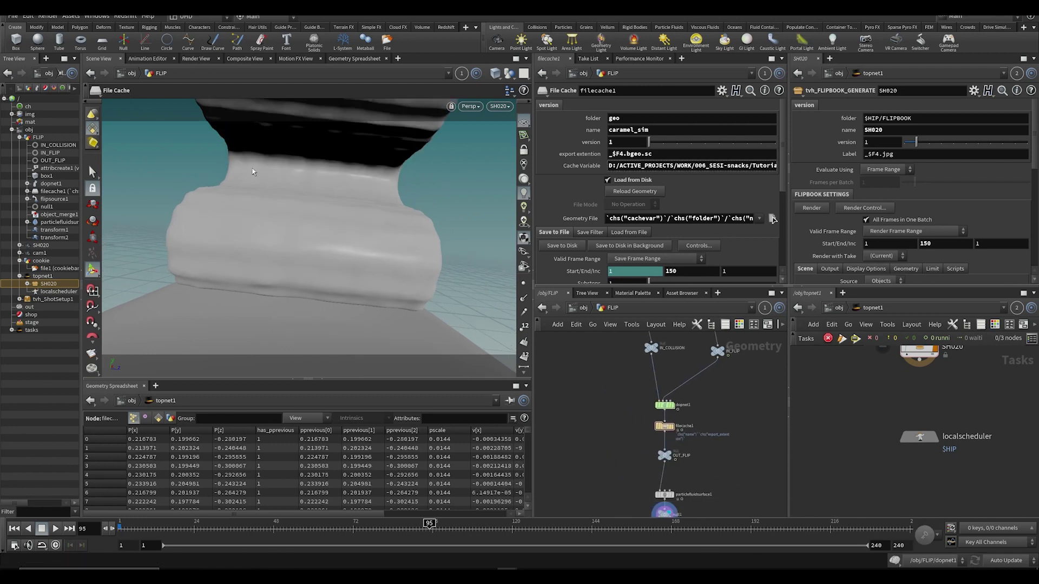
Step: Leave the SH020 camera view and examine the surfaced caramel folds at close range at frame 95
alt+right_drag(317, 200, 318, 218)
alt+drag(317, 218, 349, 203)
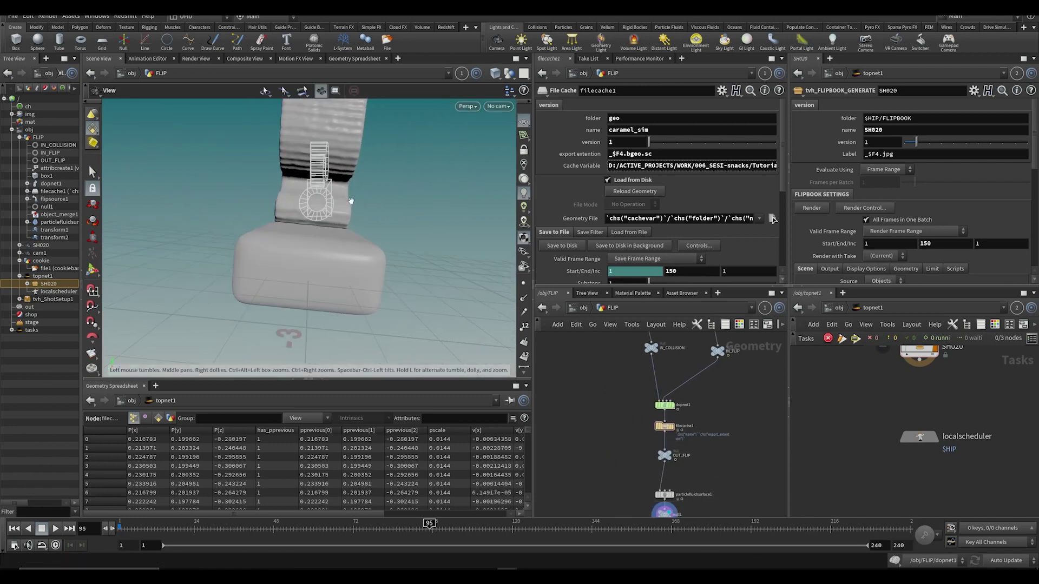
click(493, 106)
click(520, 165)
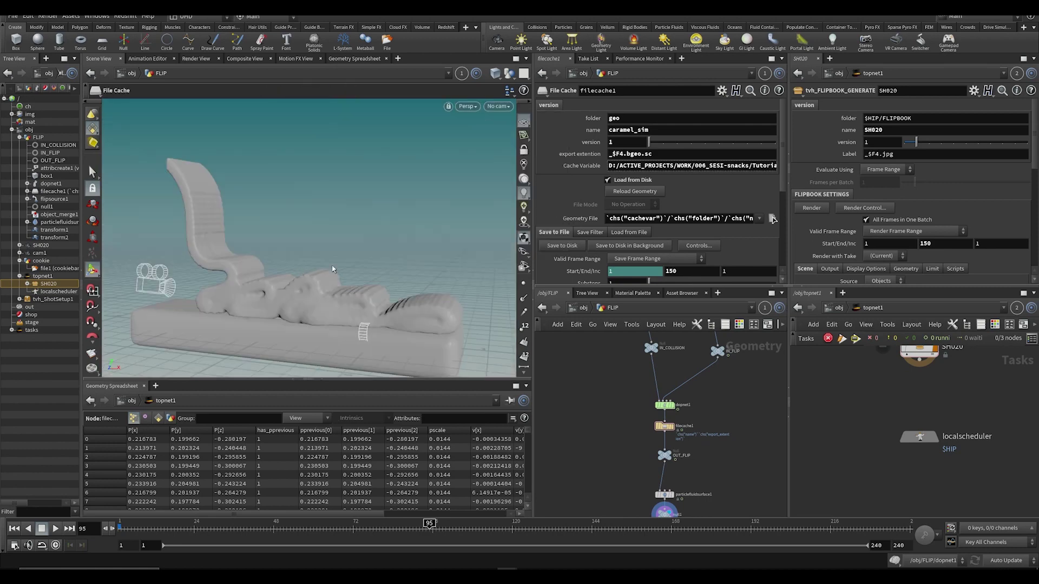
alt+middle_drag(332, 293, 332, 253)
alt+right_drag(331, 253, 368, 281)
alt+drag(368, 281, 384, 269)
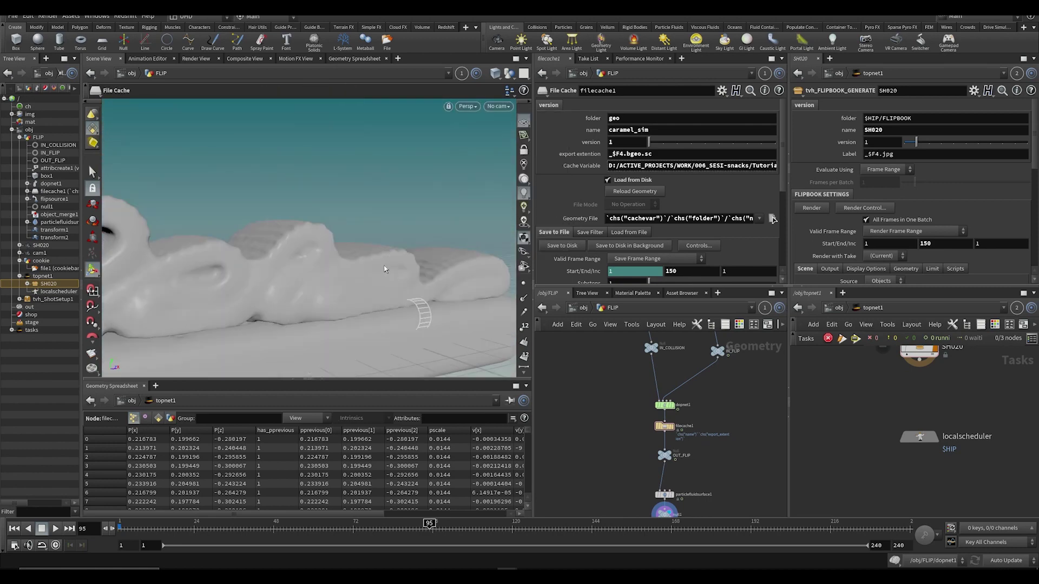
drag(206, 297, 327, 309)
Step: Switch to Adobe Acrobat to check the SH020 frame in Storyboard.pdf, and compare it with the caramel surface in Houdini
key(alt+Tab)
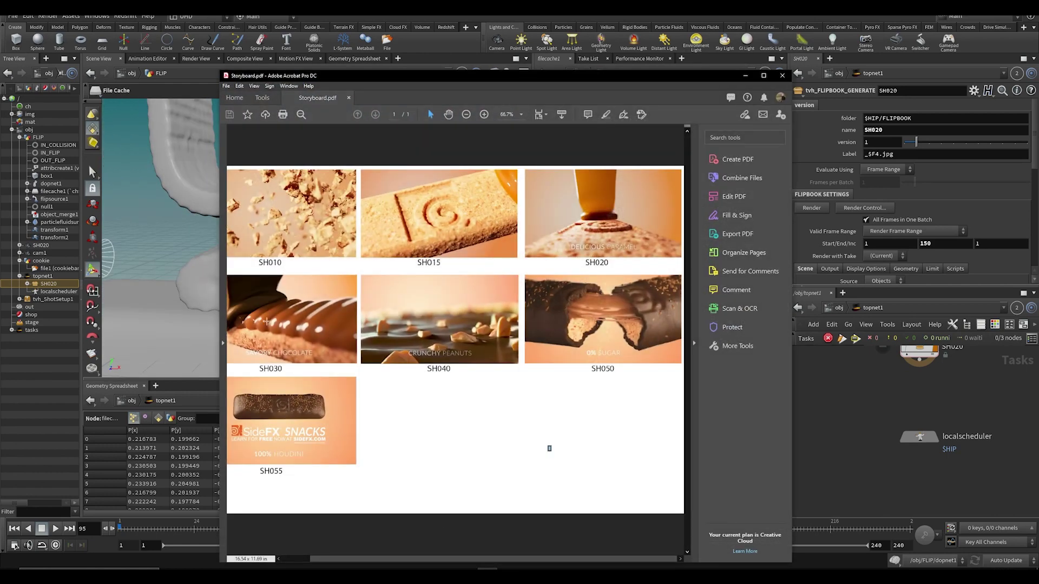
click(817, 434)
alt+drag(341, 265, 367, 221)
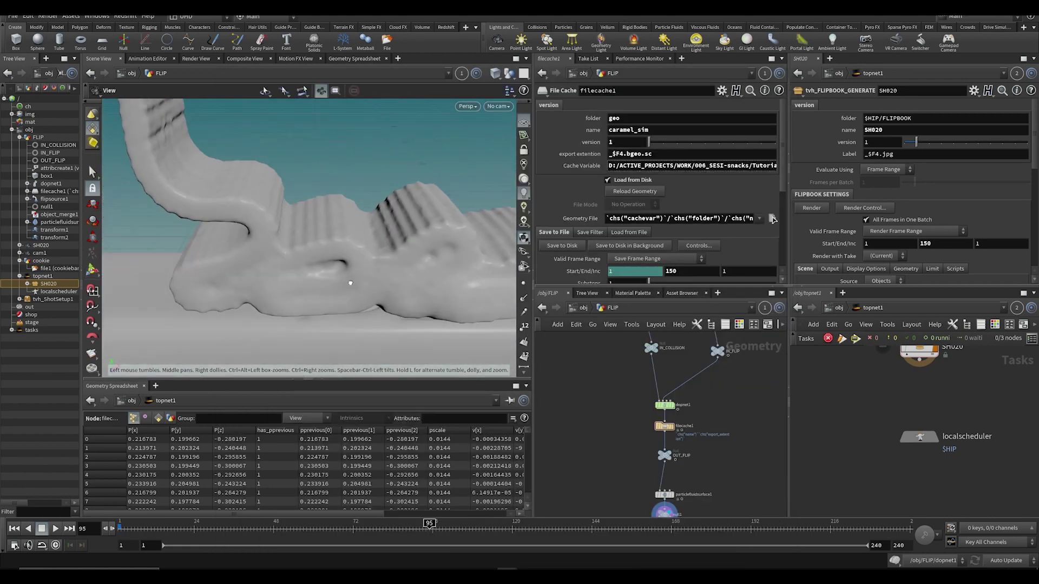
drag(478, 232, 463, 345)
Step: Save the scene and bring the SH020 flipbook node into focus in topnet1
middle_drag(849, 415, 805, 476)
key(ctrl+s)
drag(876, 409, 876, 401)
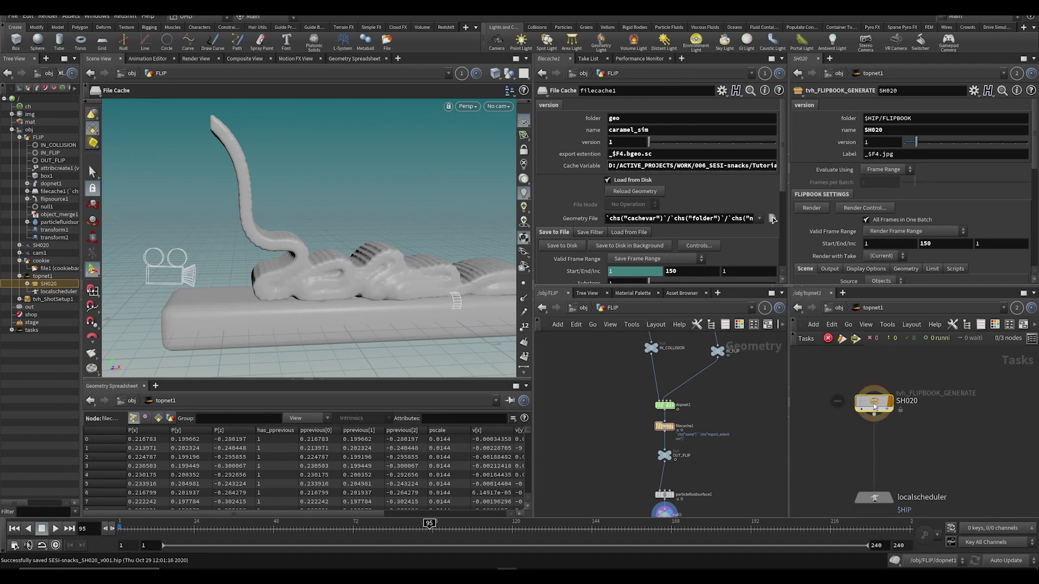
Step: Cook the SH020 flipbook node in topnet1 to generate the flipbook, and tidy its placement in the task network
key(shift+v)
click(934, 431)
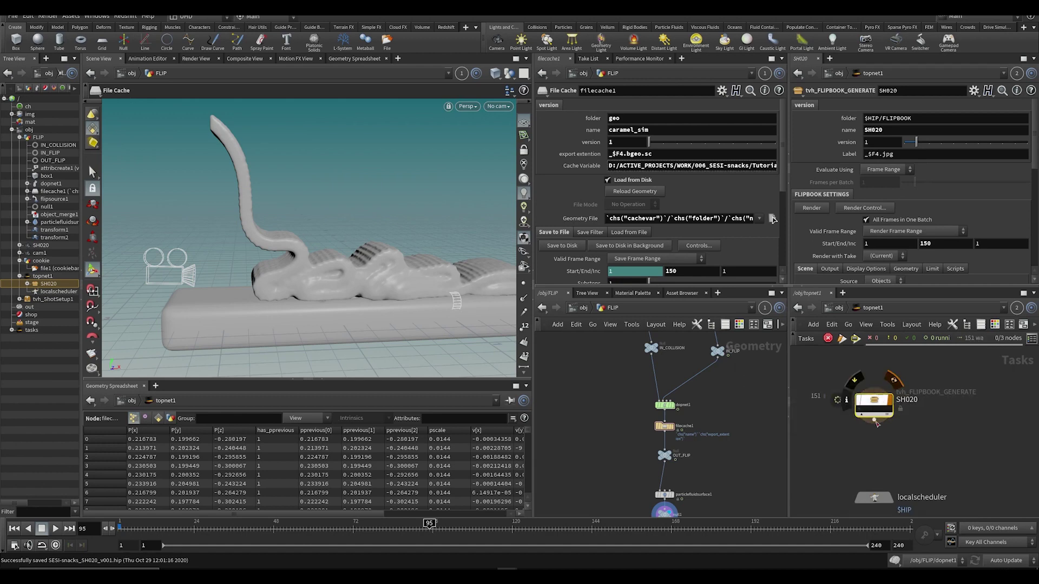
middle_drag(879, 446, 895, 447)
drag(889, 406, 877, 428)
middle_drag(953, 465, 954, 442)
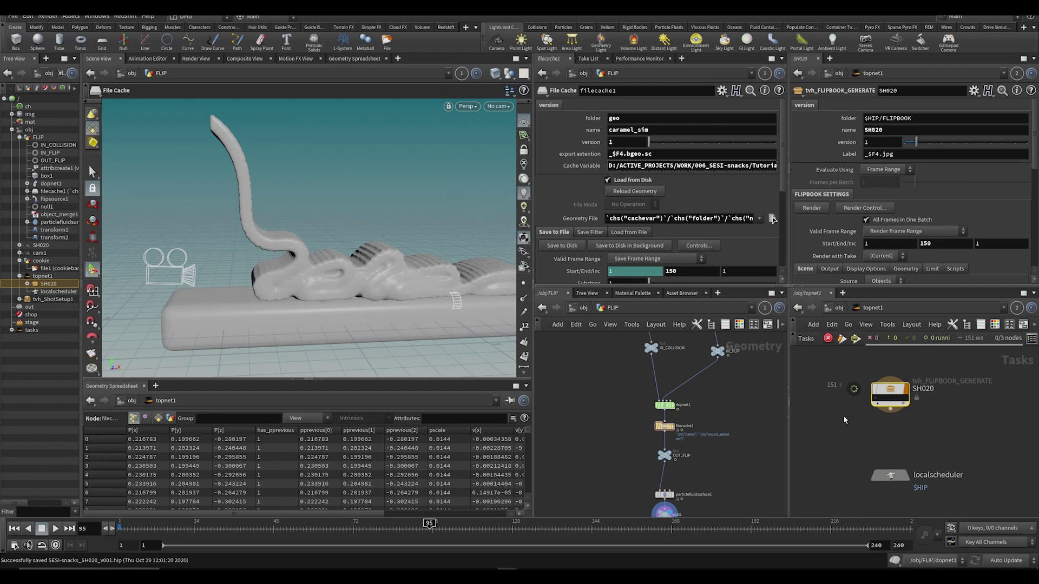
scroll(589, 378, up, 1)
mouse_move(890, 441)
middle_down()
mouse_move(867, 438)
mouse_move(895, 456)
middle_up()
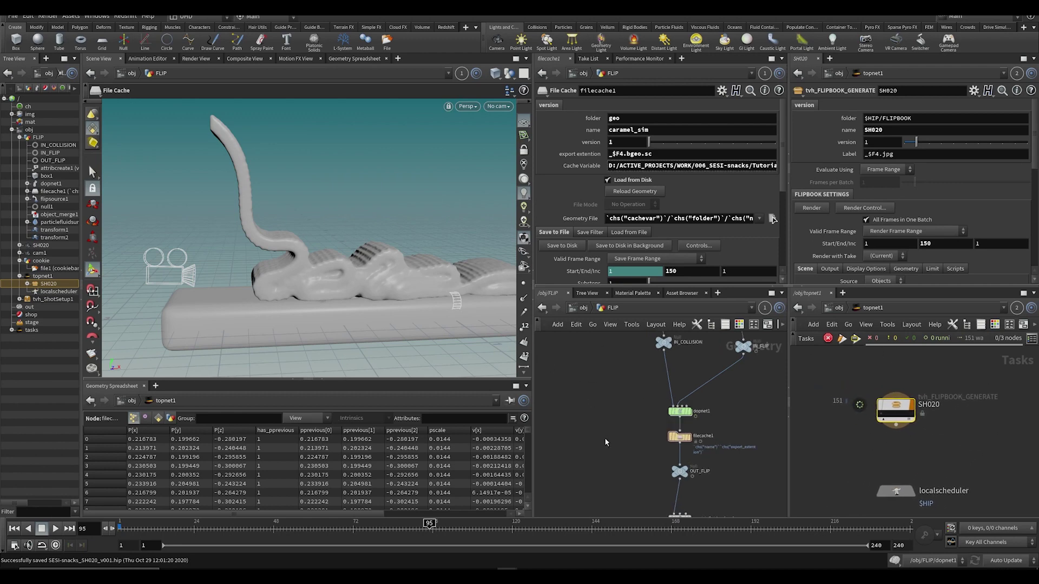
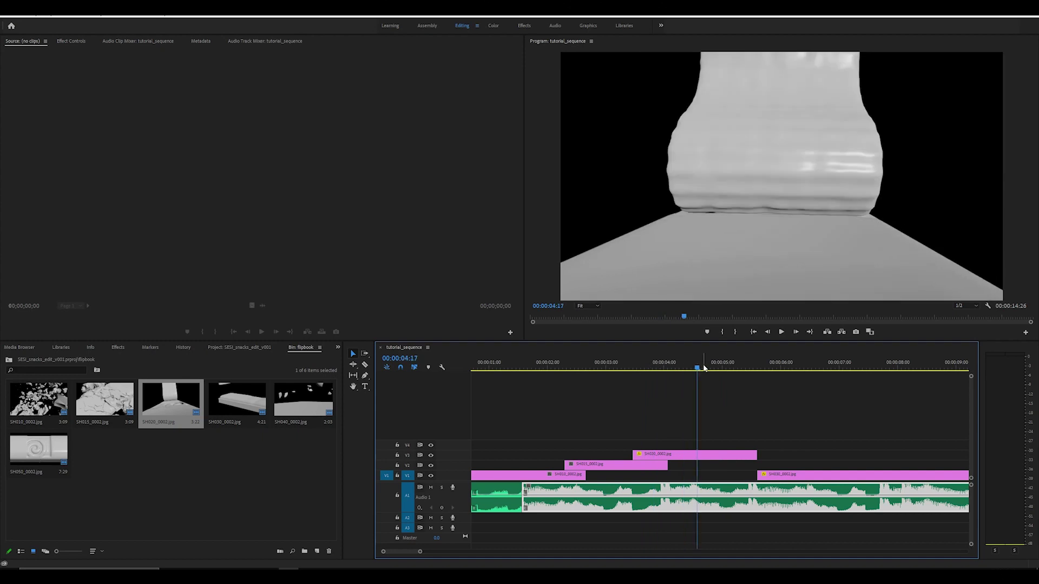
Step: Switch to Premiere Pro and play and scrub the SH020 flipbook clip in tutorial_sequence, including the cuts to its neighbouring shots
click(749, 366)
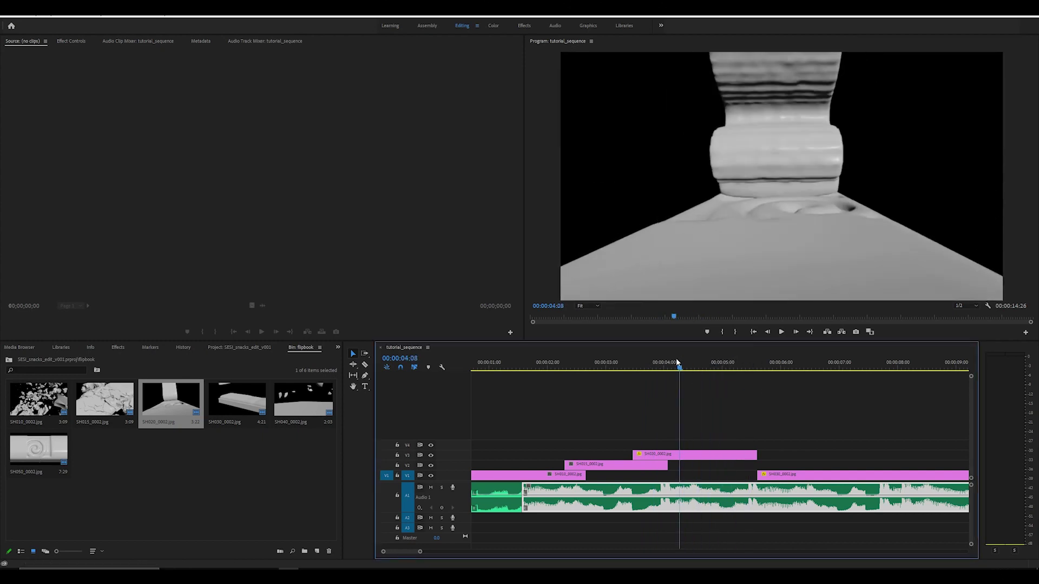
key(space)
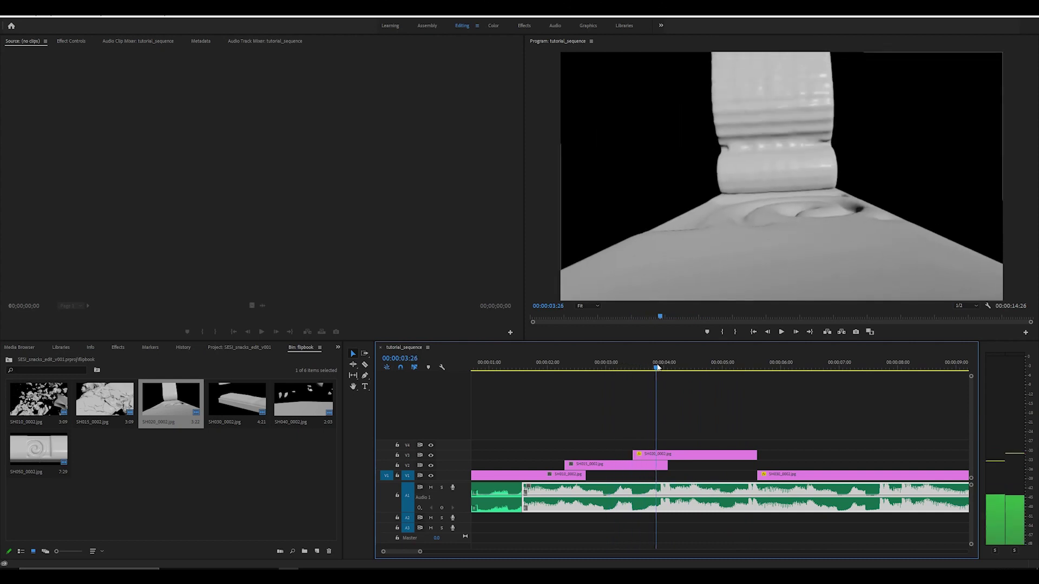
key(space)
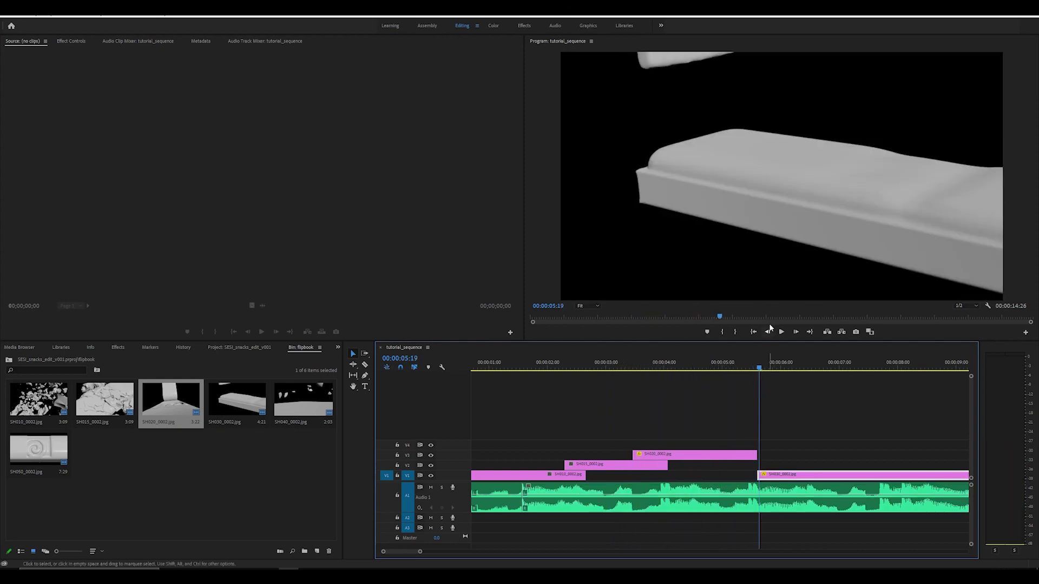
drag(760, 367, 680, 383)
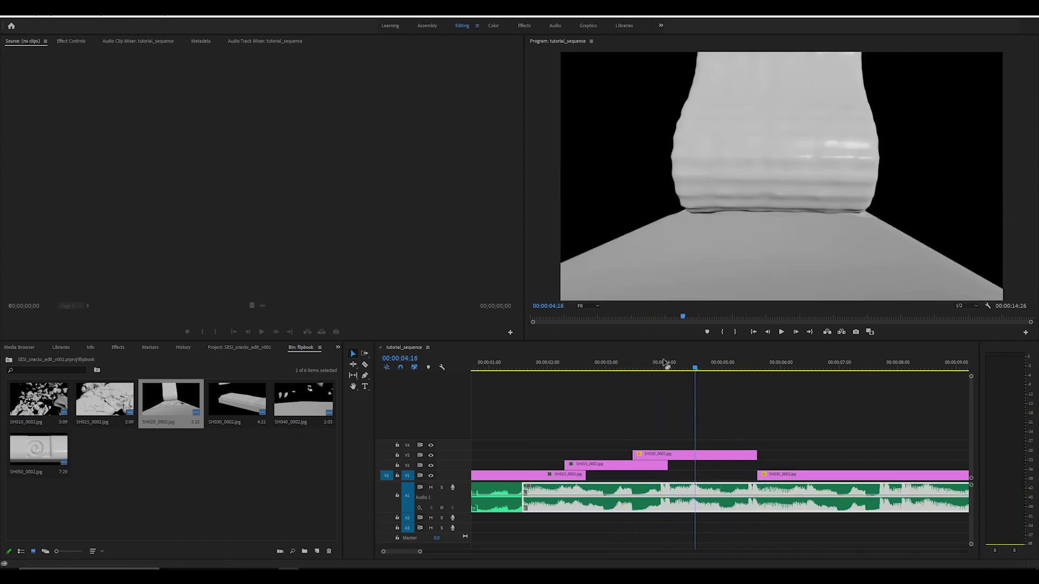
click(623, 368)
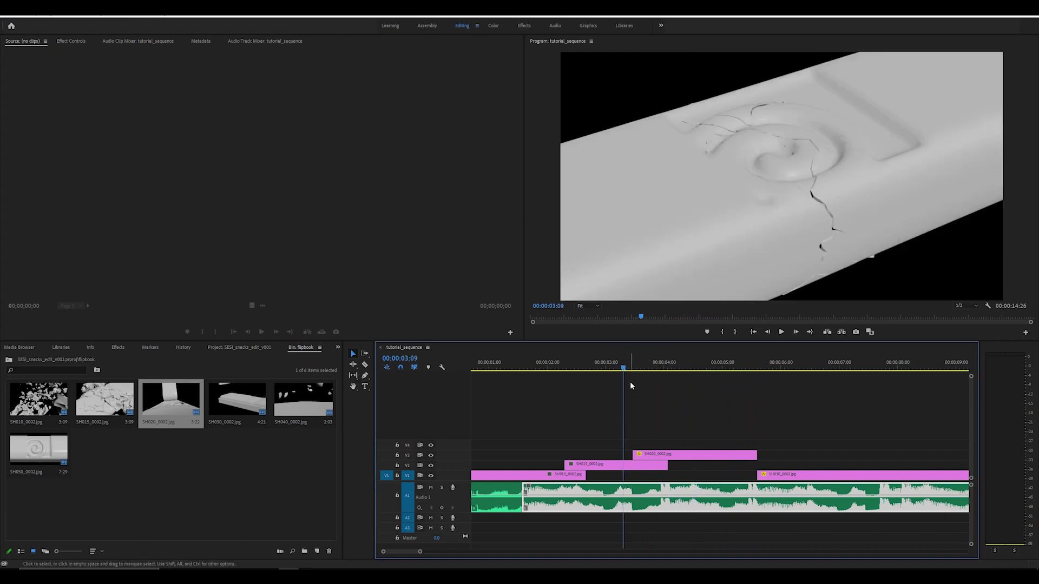
click(651, 369)
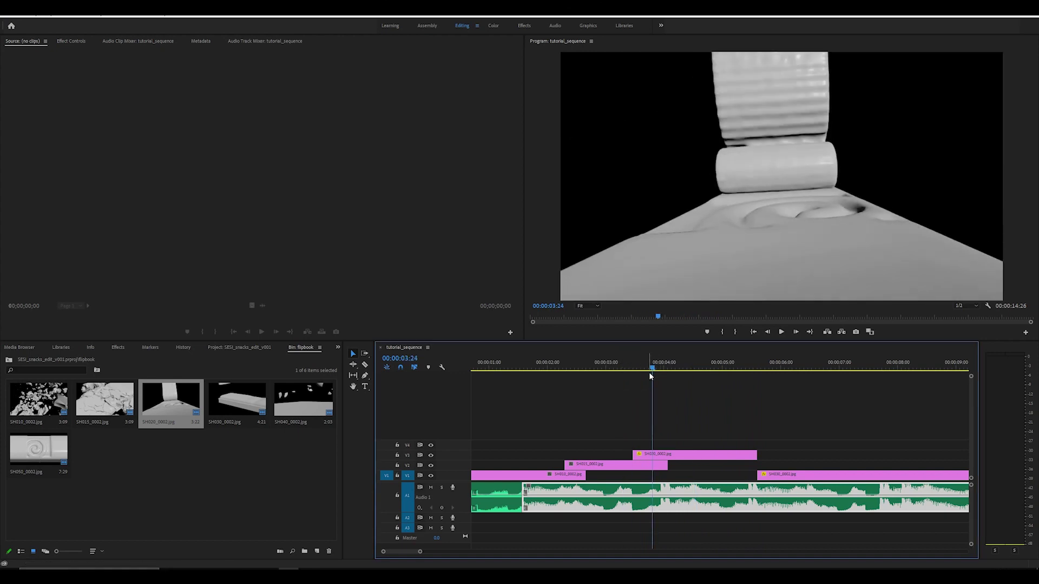
Step: Compare the SH020 clip at 00:00:03:24 with its frame in Storyboard.pdf, and save the Premiere Pro project
click(487, 567)
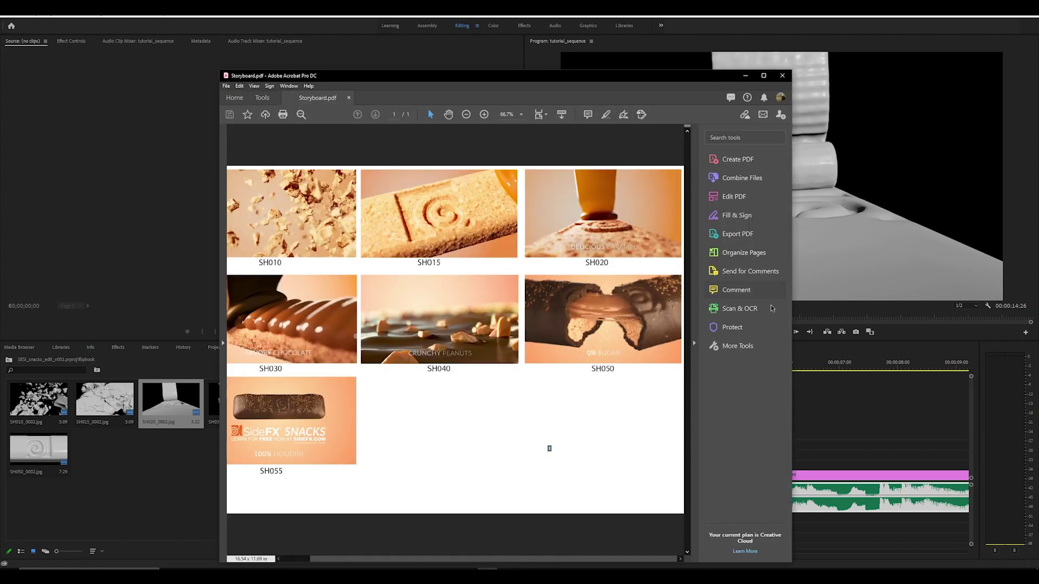
click(839, 400)
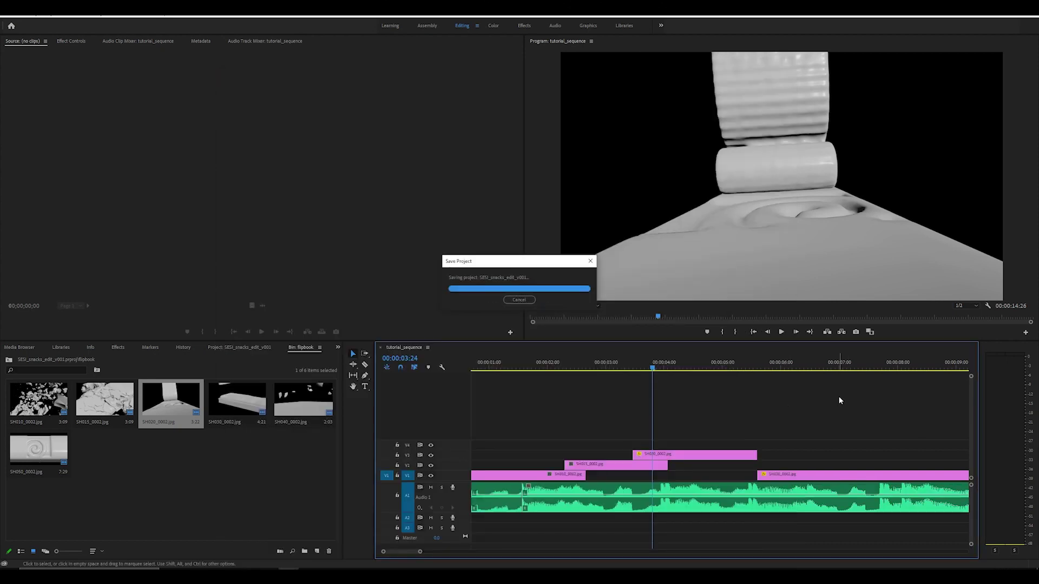
key(alt+Tab)
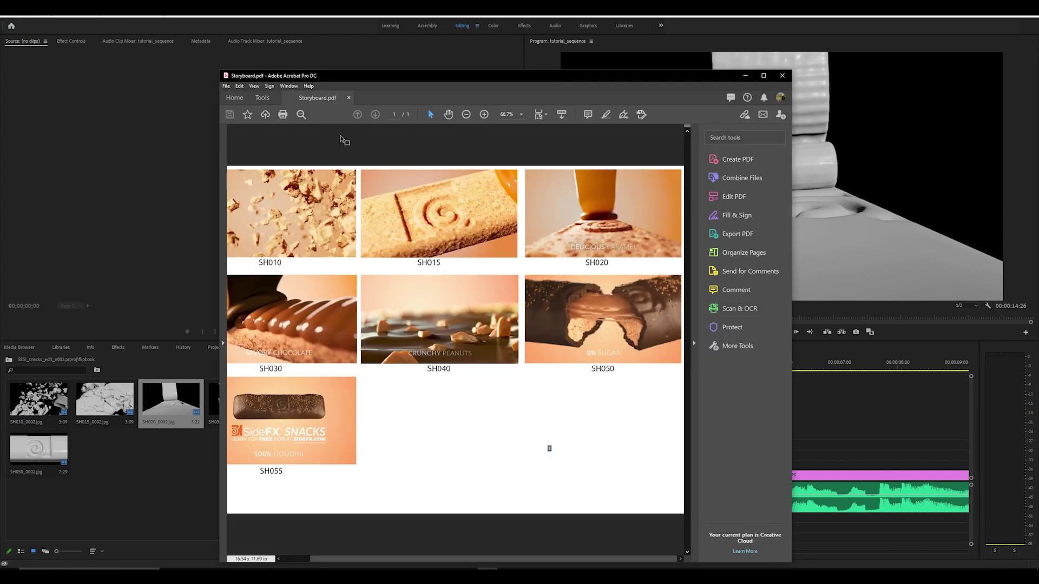
click(845, 407)
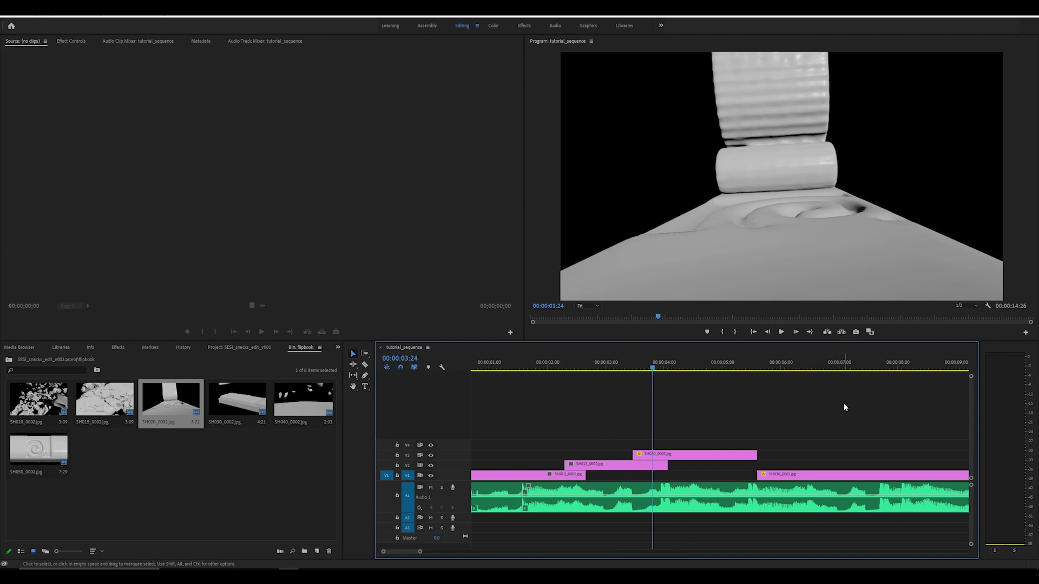
key(alt+Tab)
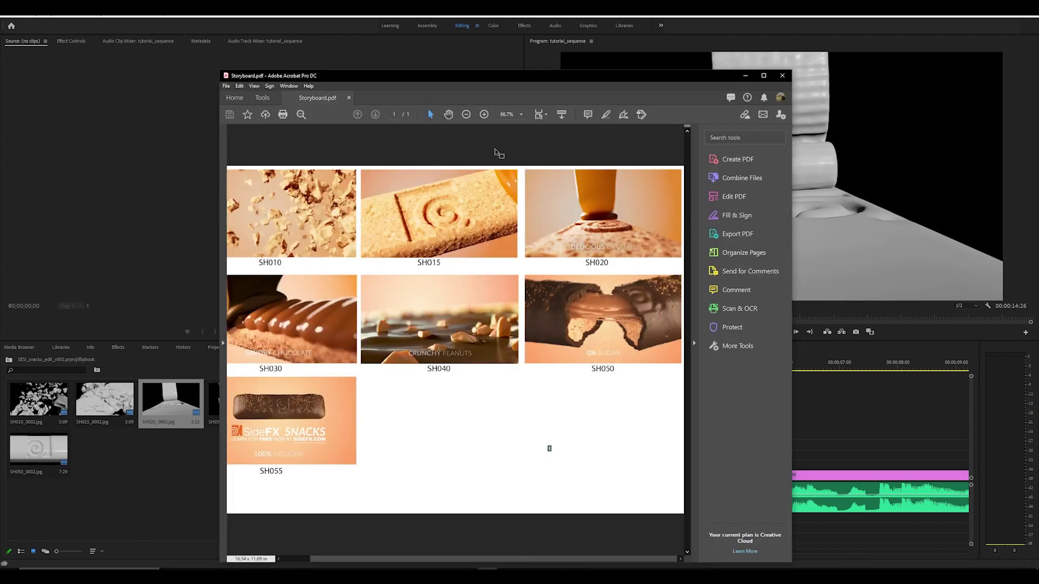
click(818, 418)
Step: Replay the SH020 clip and scrub it between 00:00:03:24 and 00:00:05:11 to examine the caramel's folds and surface ridges
drag(640, 366, 637, 367)
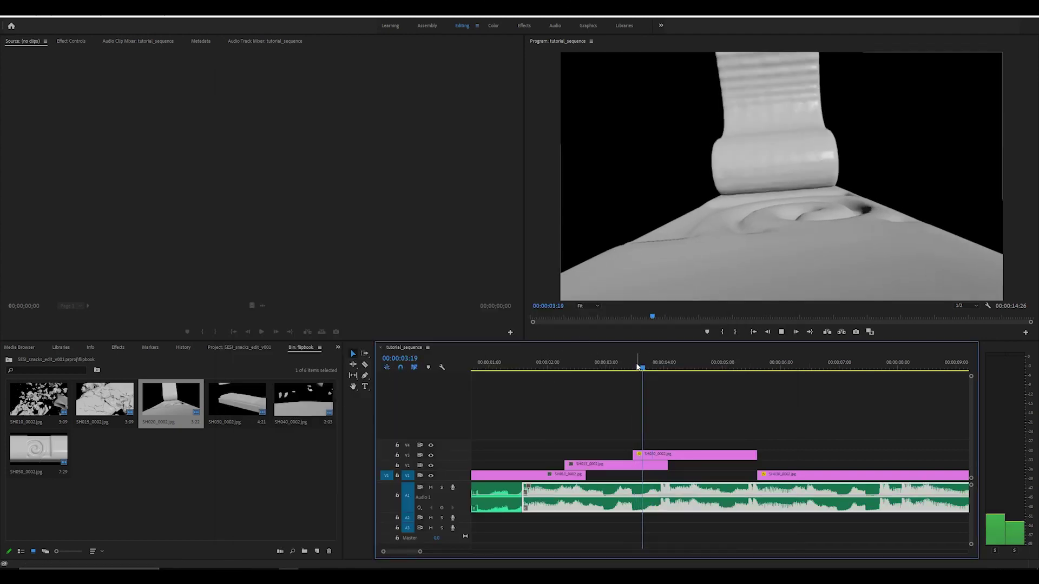
key(space)
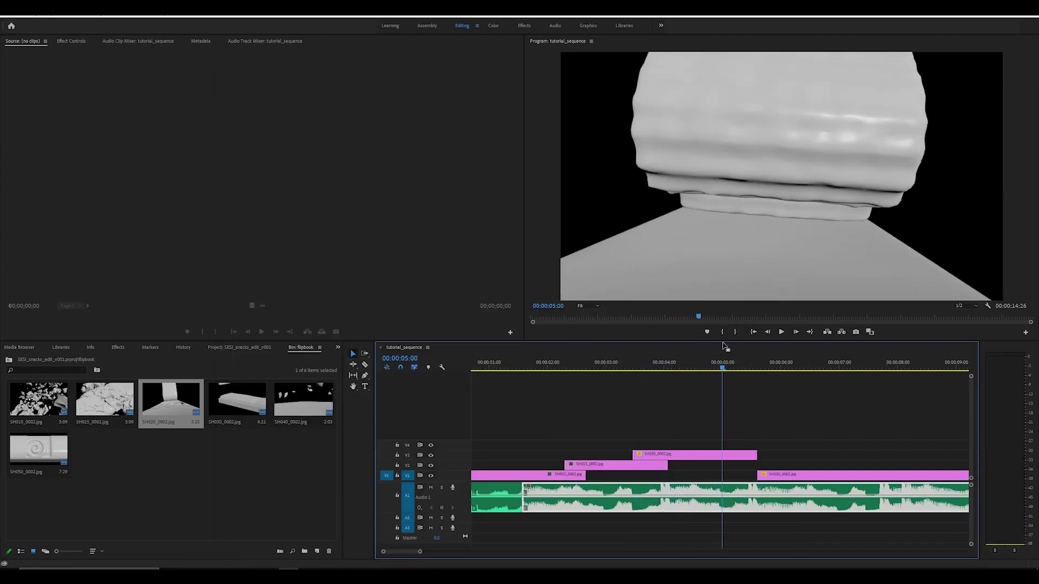
drag(728, 362, 653, 362)
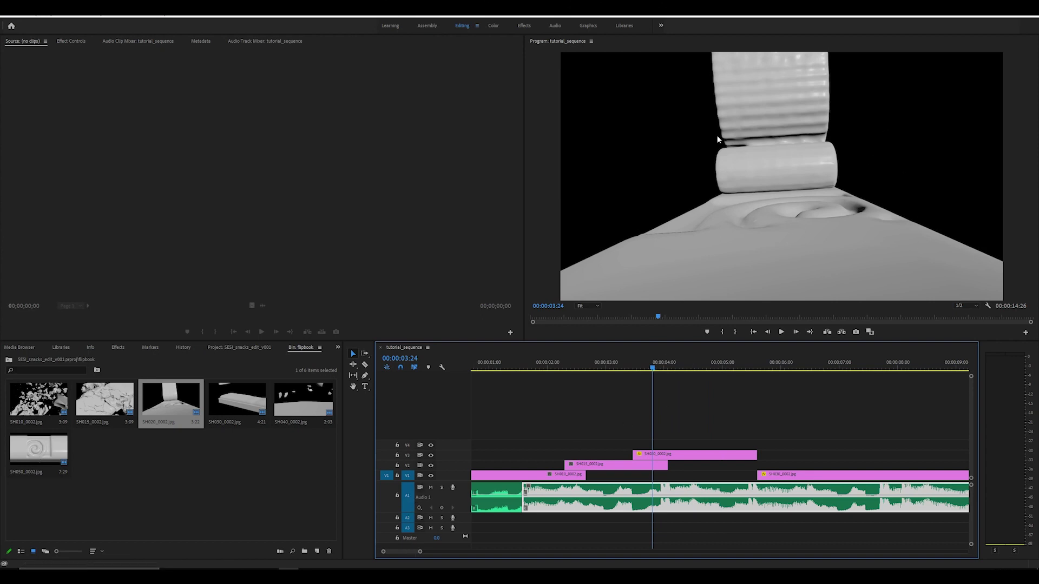
drag(653, 368, 744, 372)
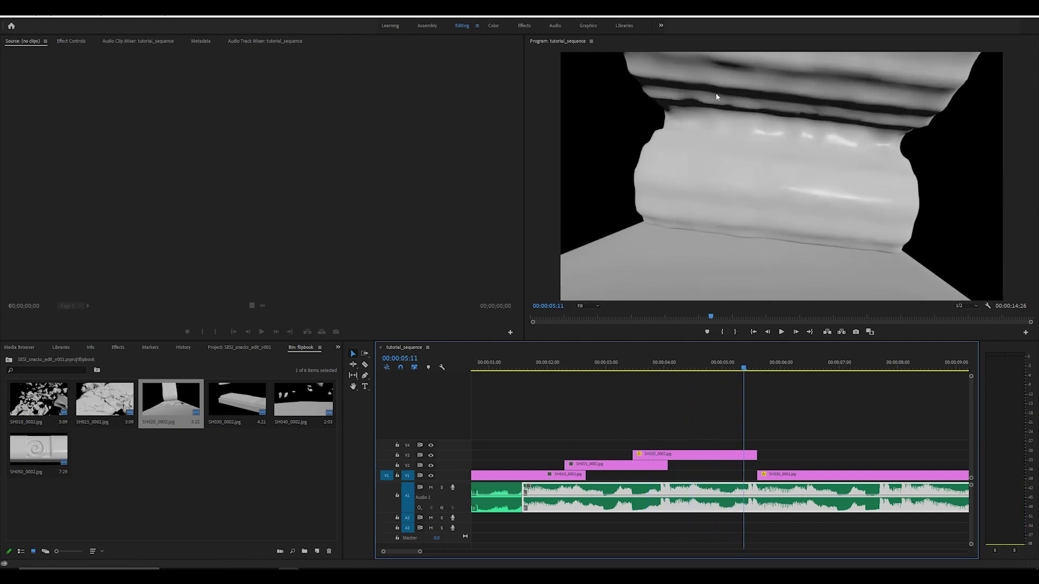
drag(723, 366, 673, 371)
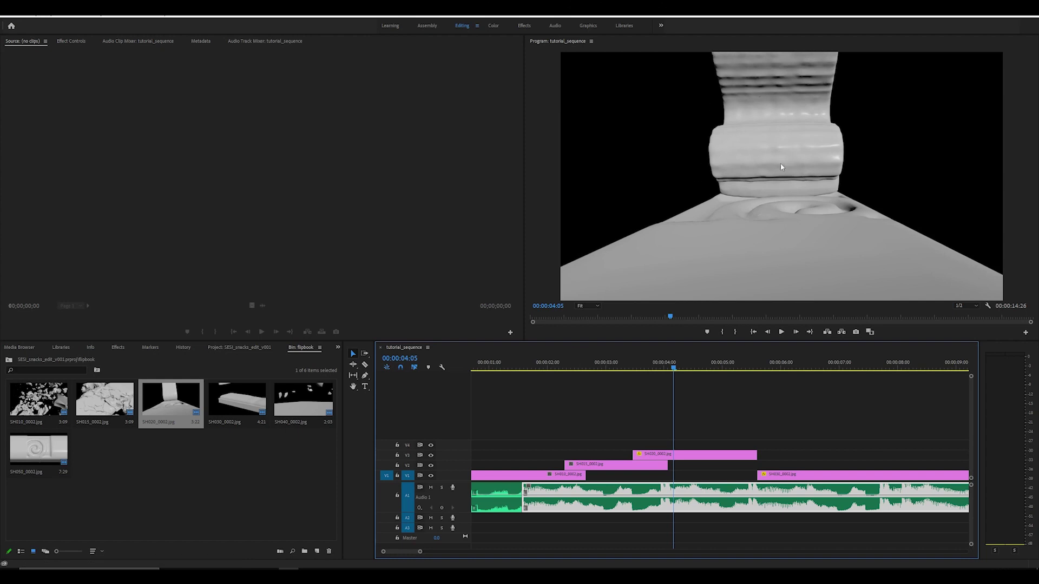
click(710, 364)
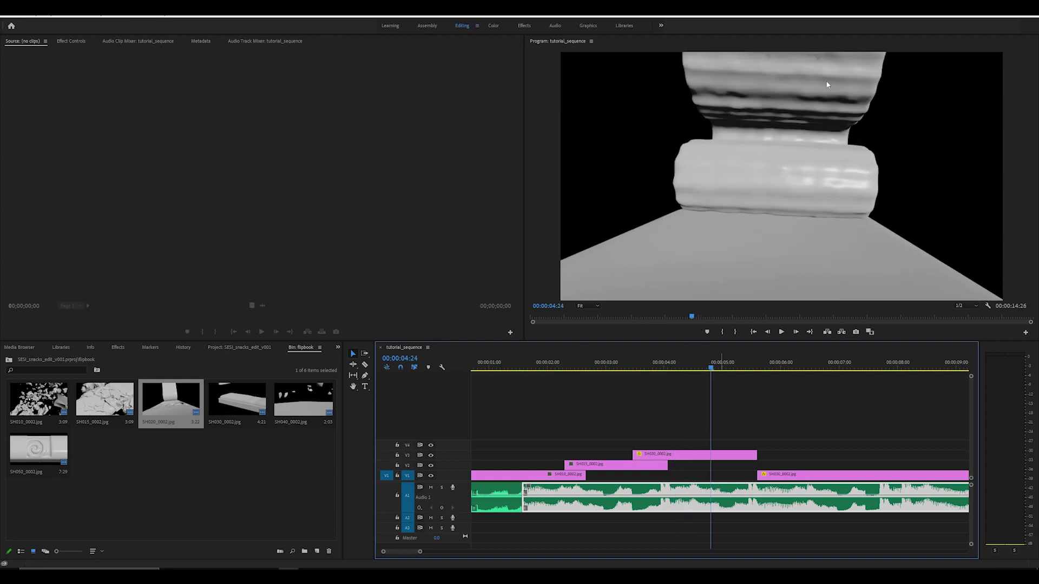
drag(668, 367, 658, 370)
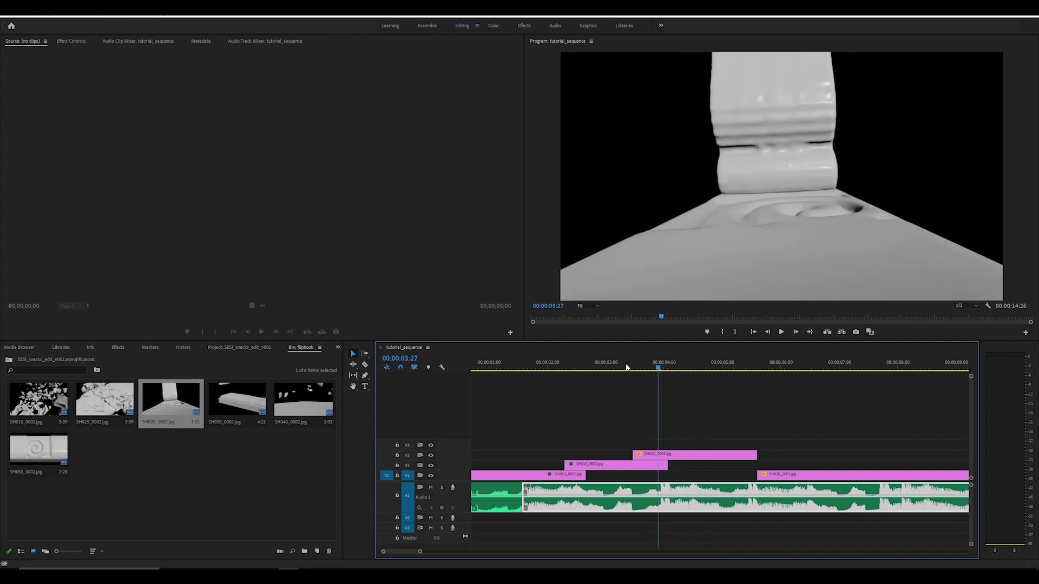
click(689, 364)
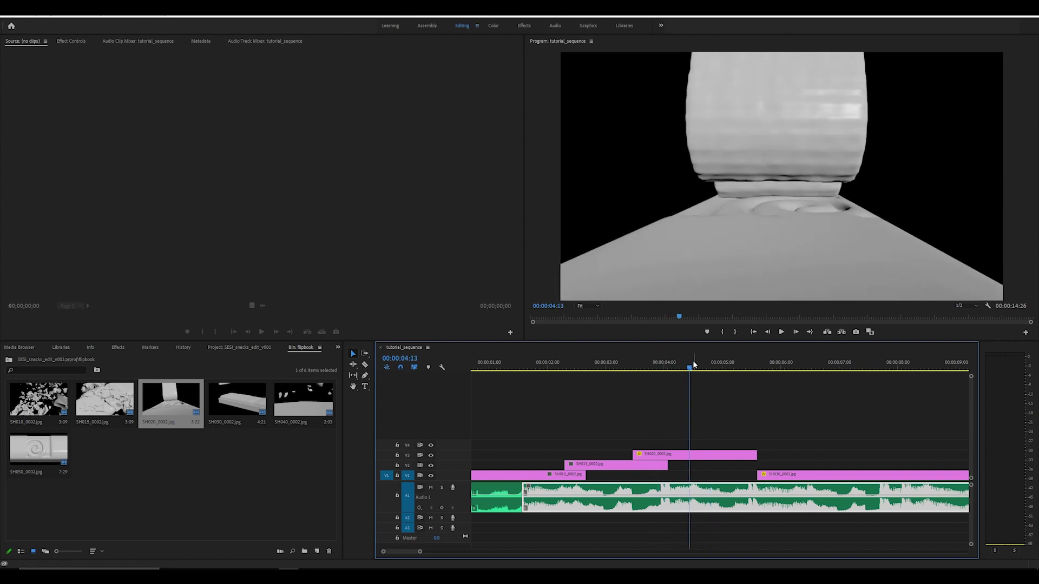
drag(726, 373, 731, 373)
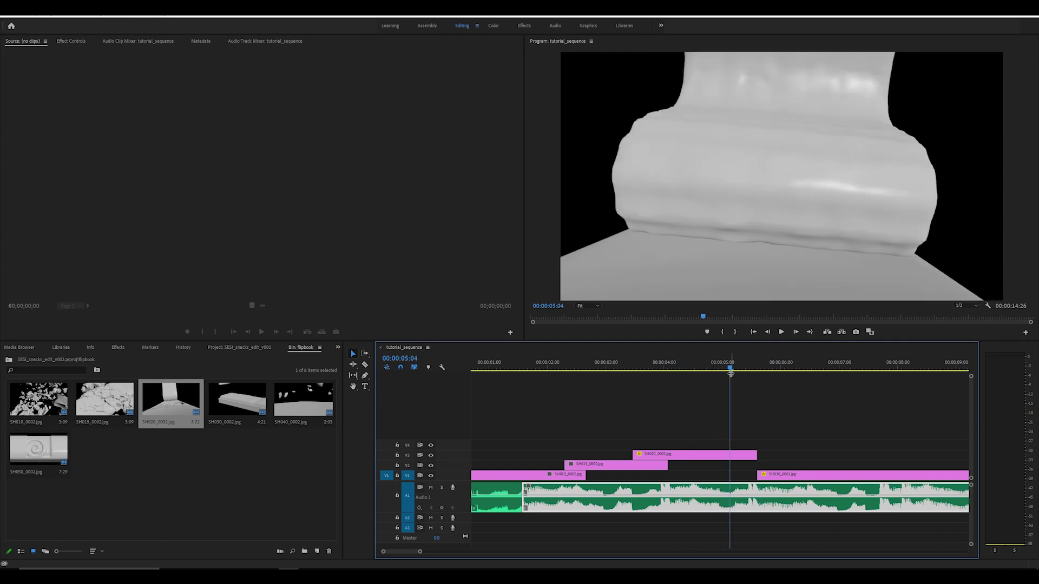
drag(732, 370, 689, 372)
key(ctrl+s)
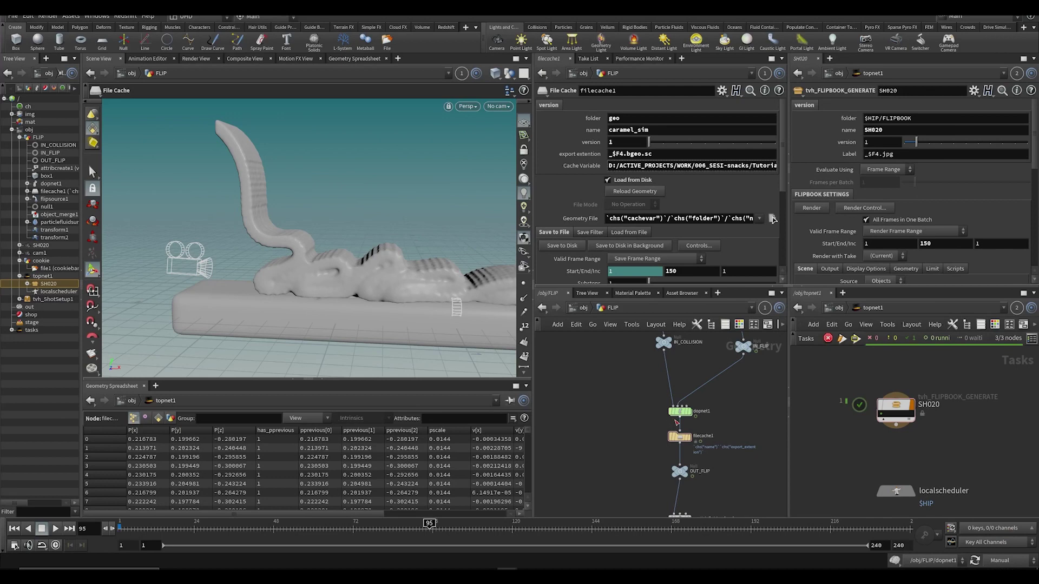
Step: Return to Houdini, open dopnet1 and check the particle separation of flipobject1
double_click(680, 413)
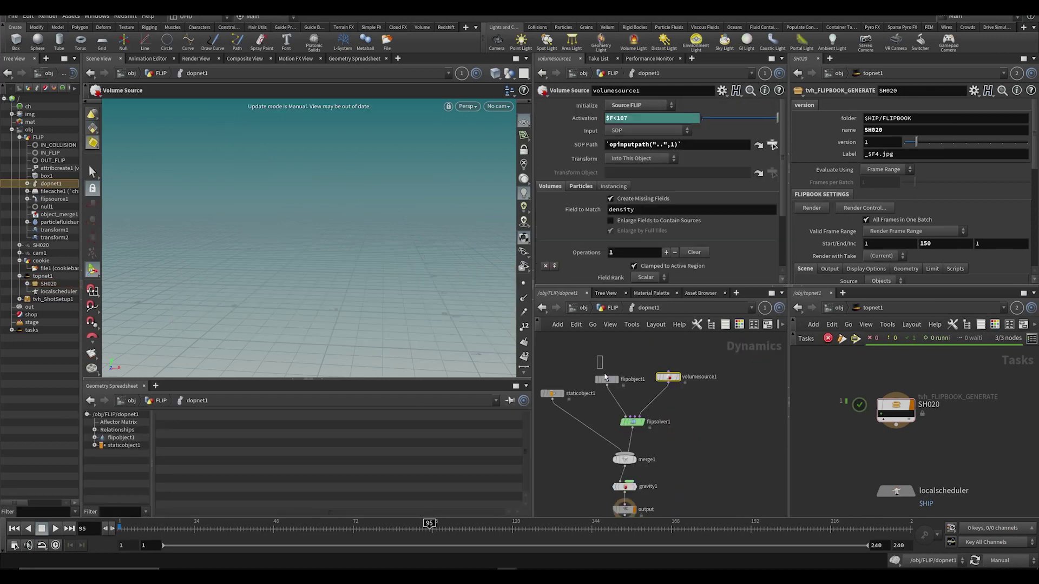
click(606, 379)
click(632, 118)
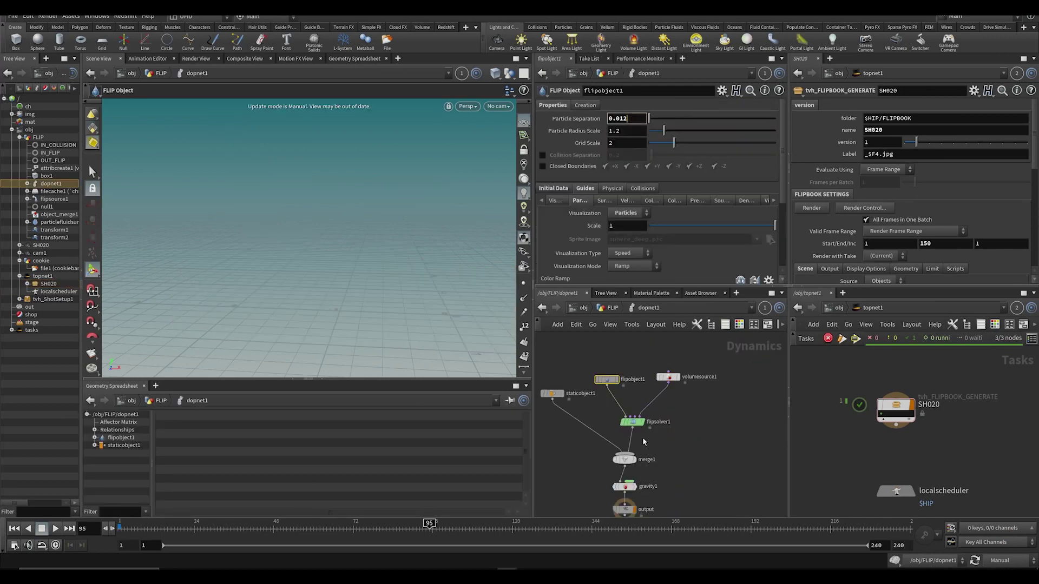
Step: Set the substeps of flipsolver1 to a minimum of 2 and a maximum of 3, and save the scene
click(632, 421)
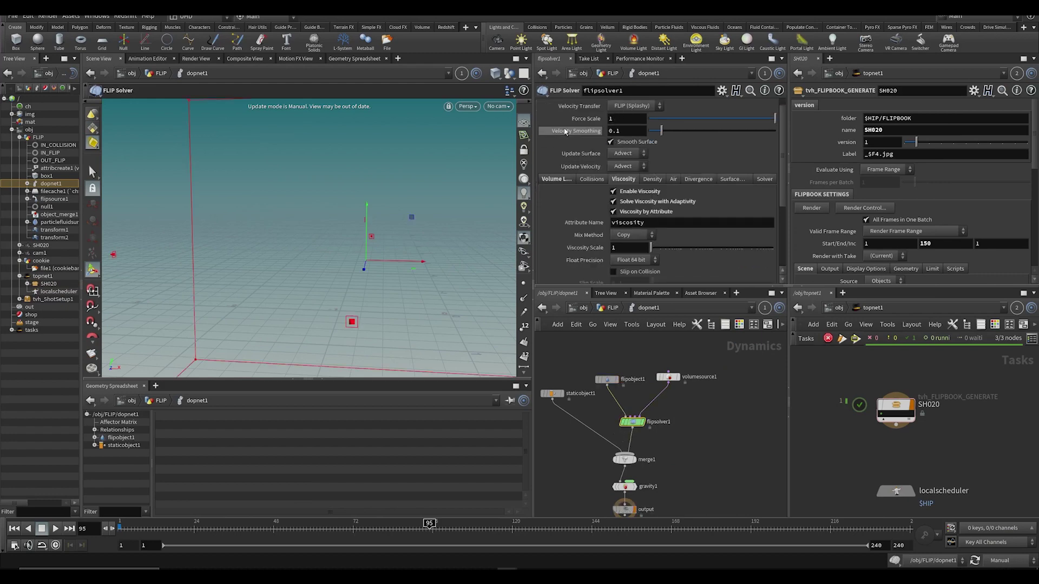
scroll(758, 114, up, 1)
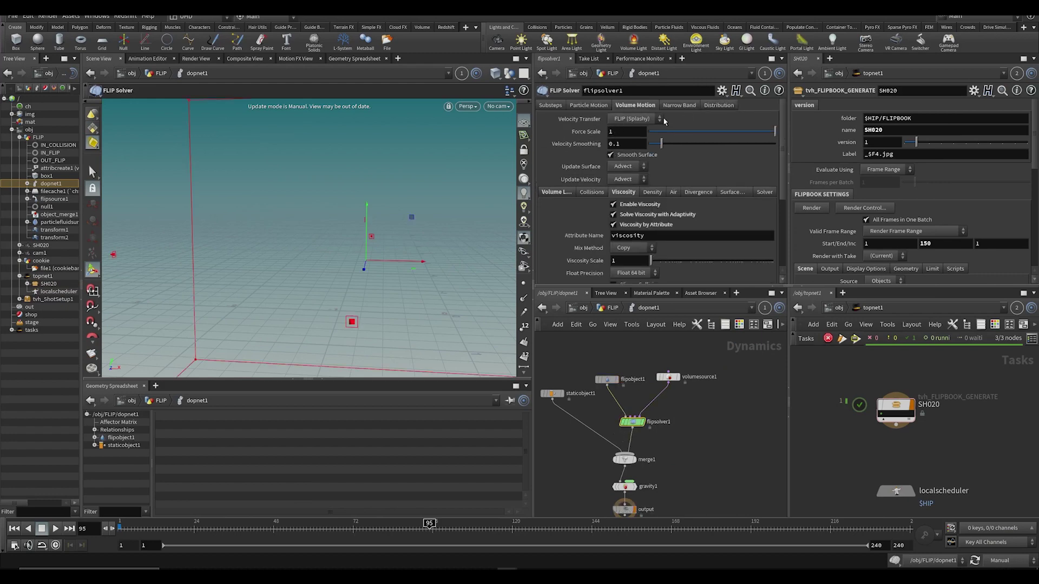
click(549, 105)
double_click(624, 131)
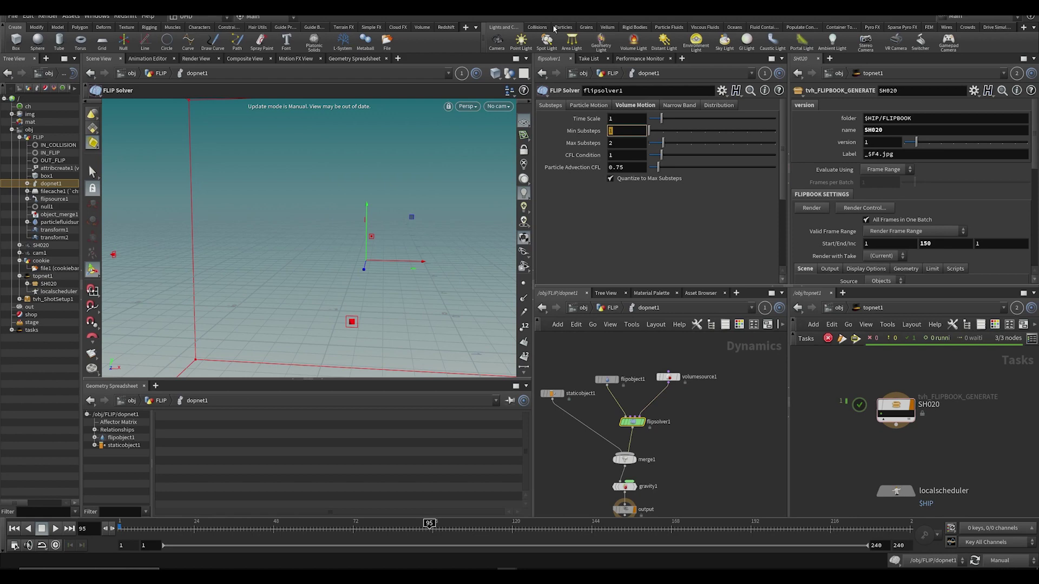
text(2)
key(Tab)
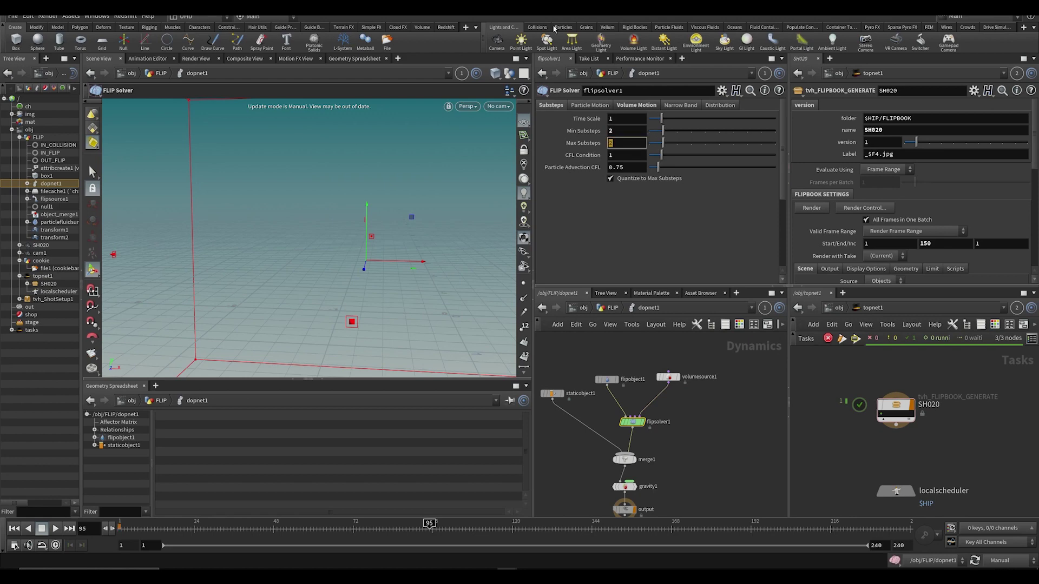
key(Return)
key(ctrl+s)
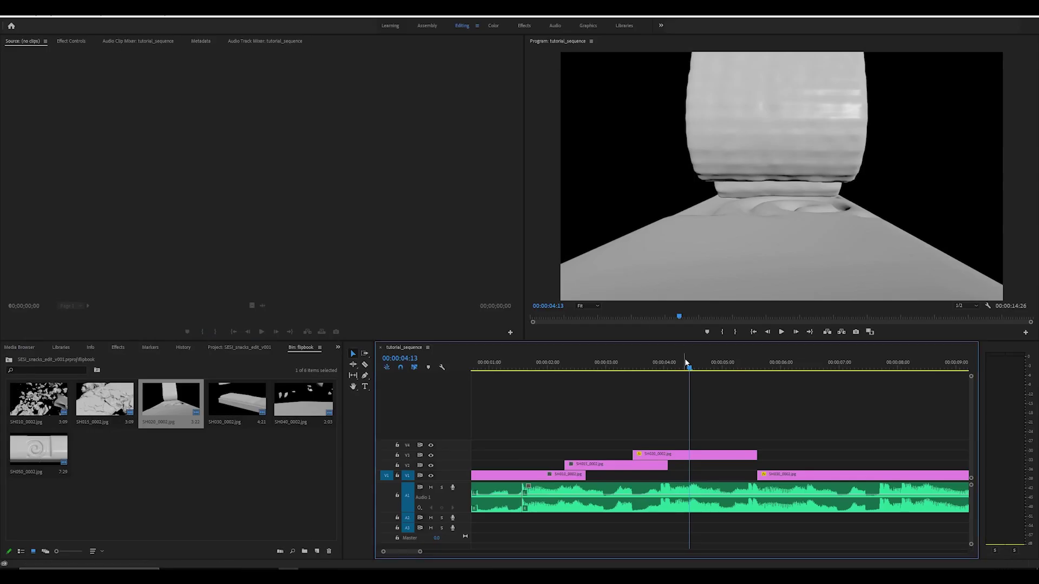
Step: Move the edit's playhead back to 00:00:03:29, and in Houdini display filecache1's particles in the FLIP network with the update mode on Auto Update
drag(686, 362, 661, 364)
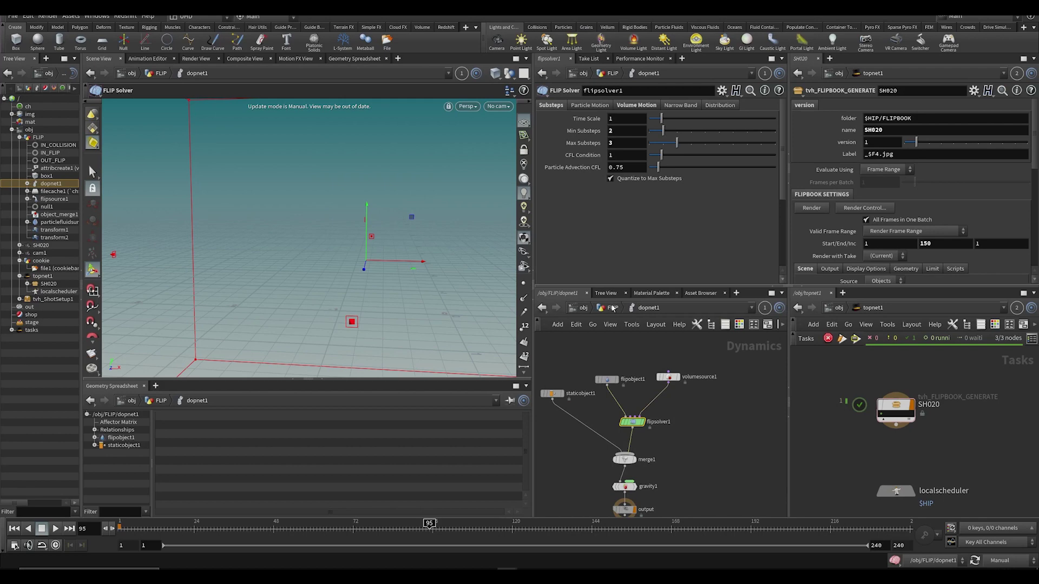
click(612, 307)
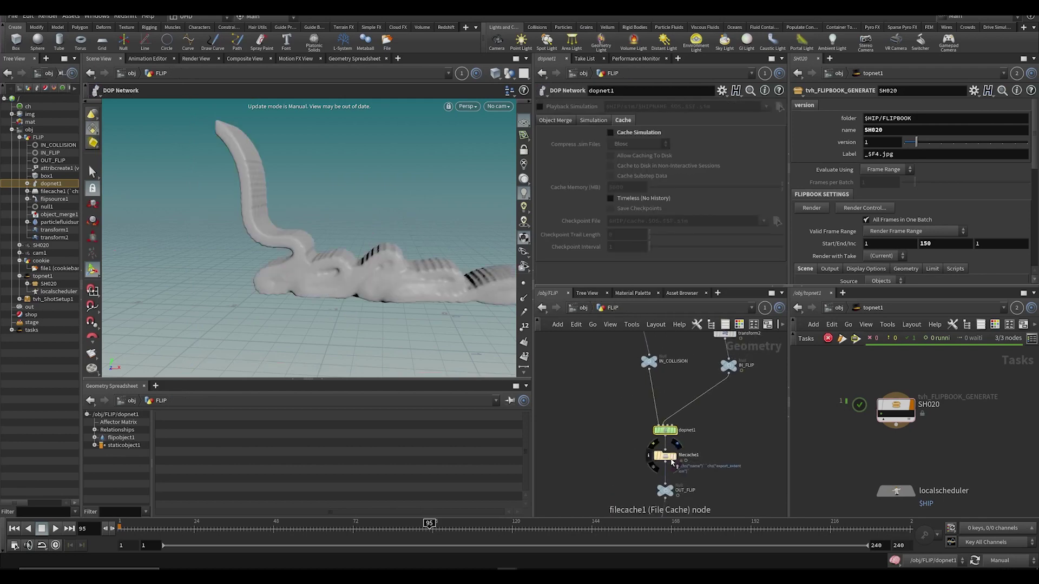
click(665, 436)
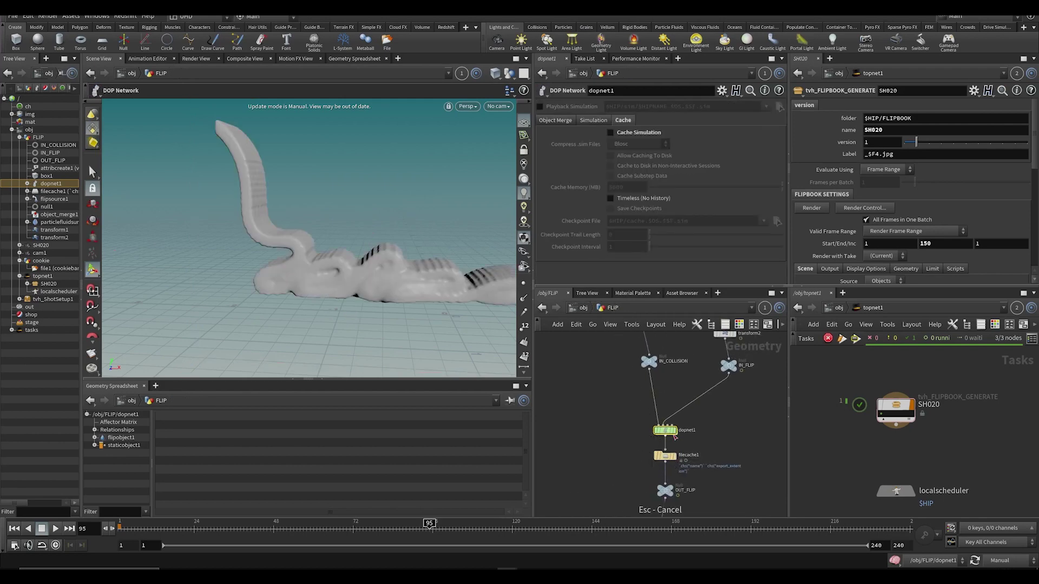
click(665, 450)
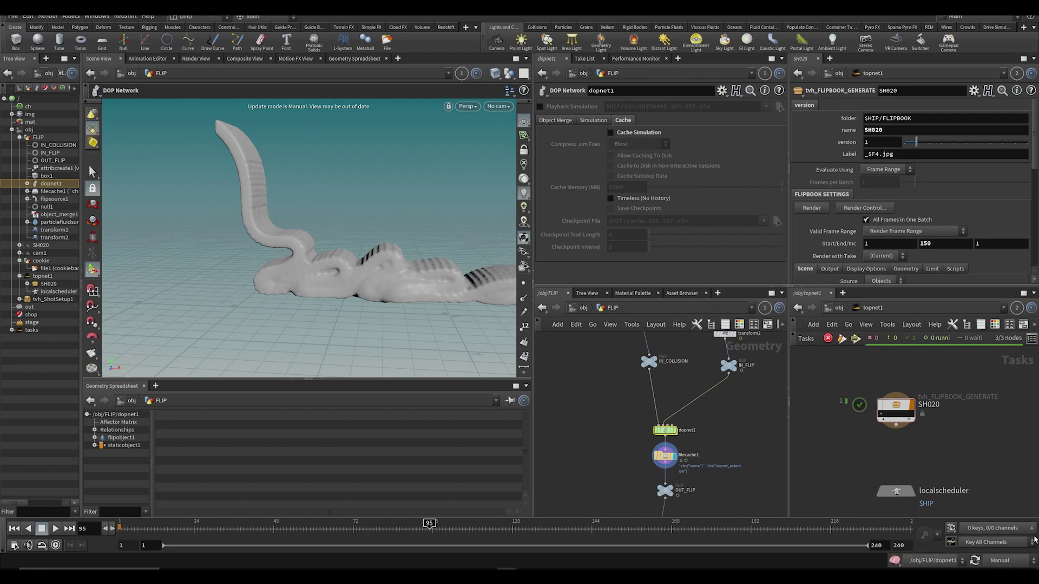
click(1000, 561)
click(1001, 530)
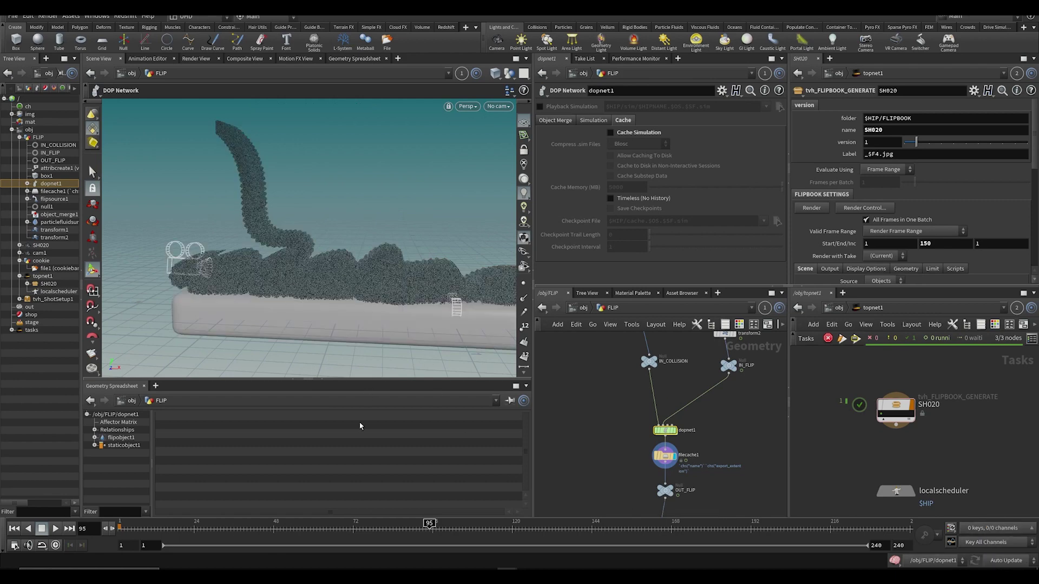
Step: Step between frames 93 and 94 and examine the ridges along the falling caramel particle stream from close up and from farther away
key(Left)
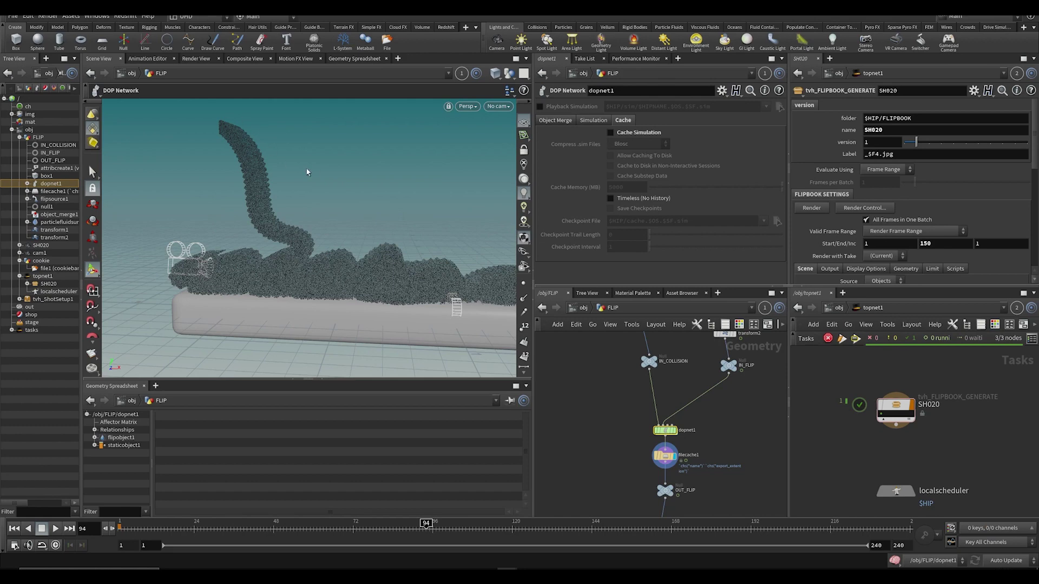
alt+middle_drag(255, 177, 285, 241)
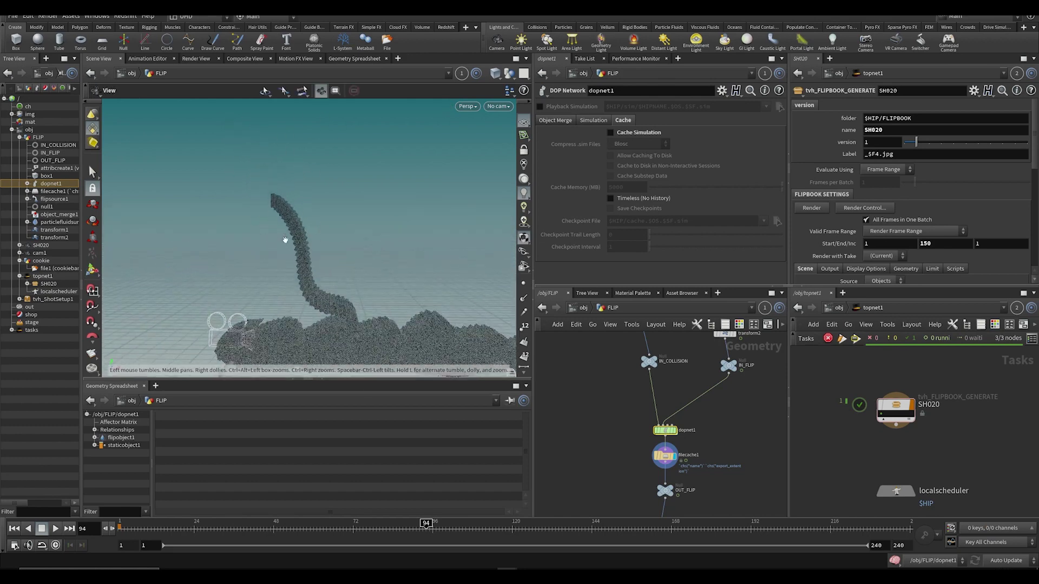
click(422, 523)
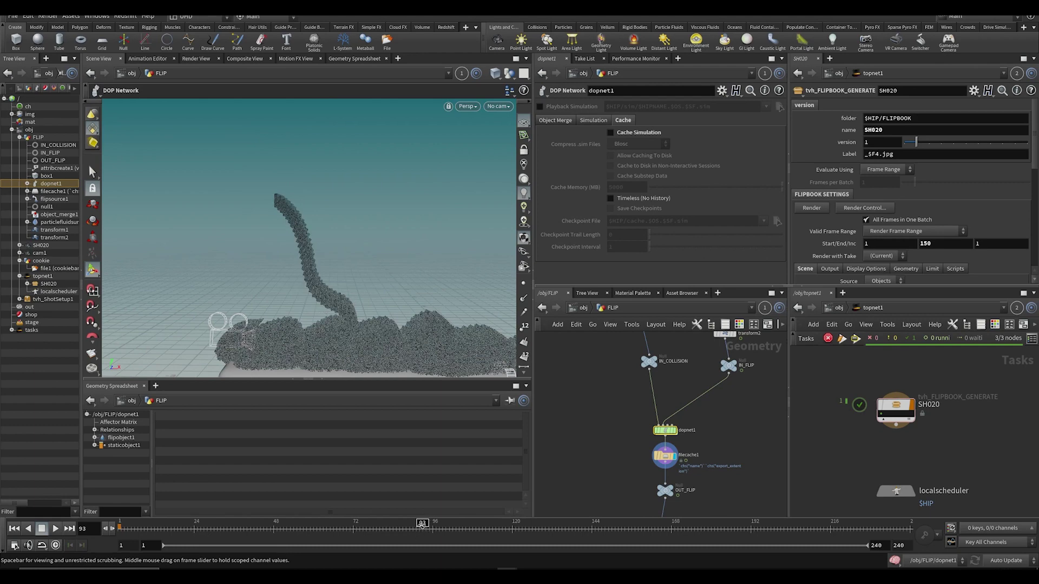
click(426, 526)
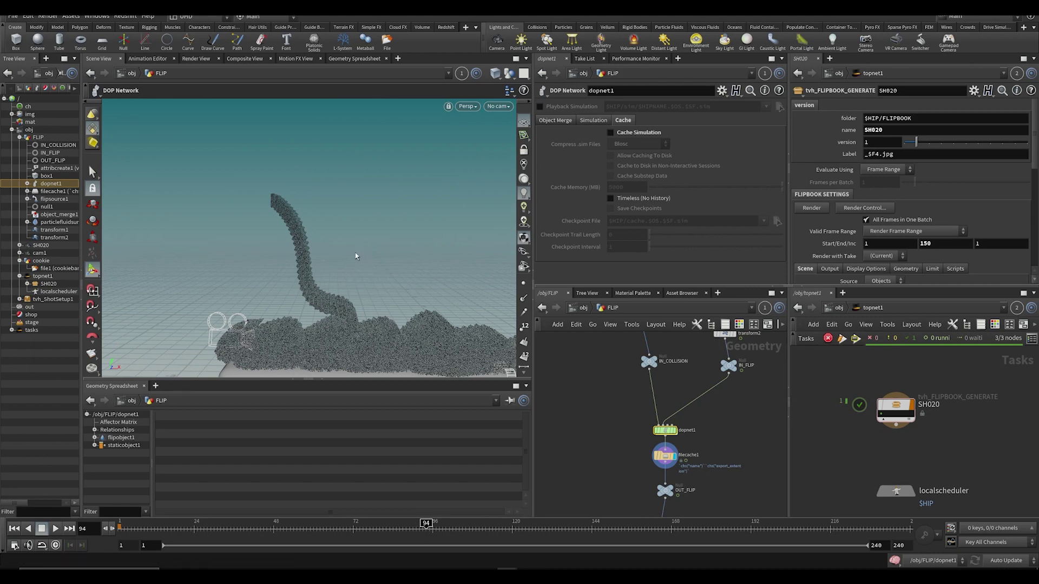
key(Escape)
drag(355, 273, 329, 227)
right_drag(329, 227, 333, 128)
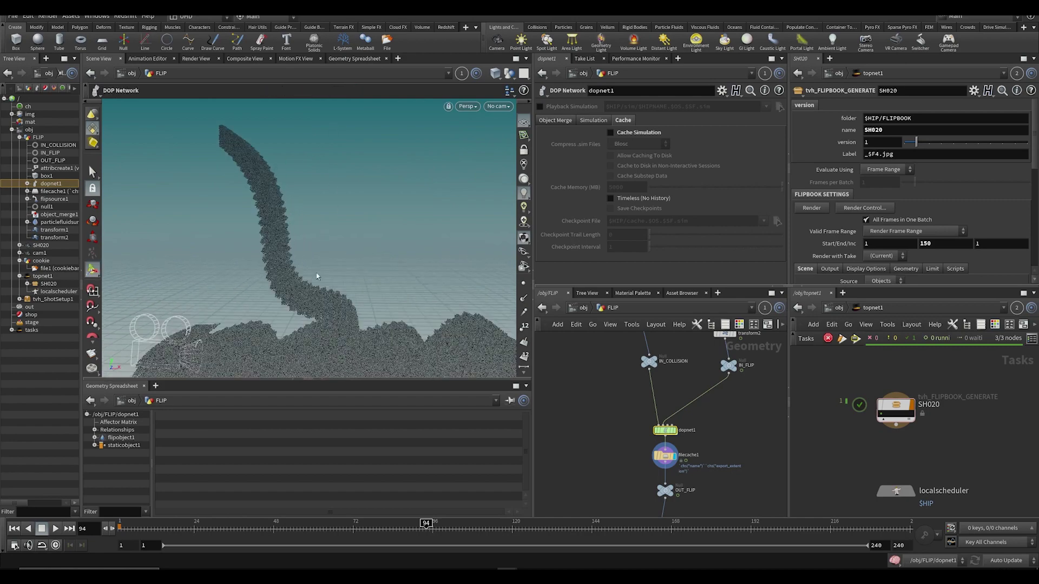
key(Escape)
drag(279, 290, 284, 168)
key(Return)
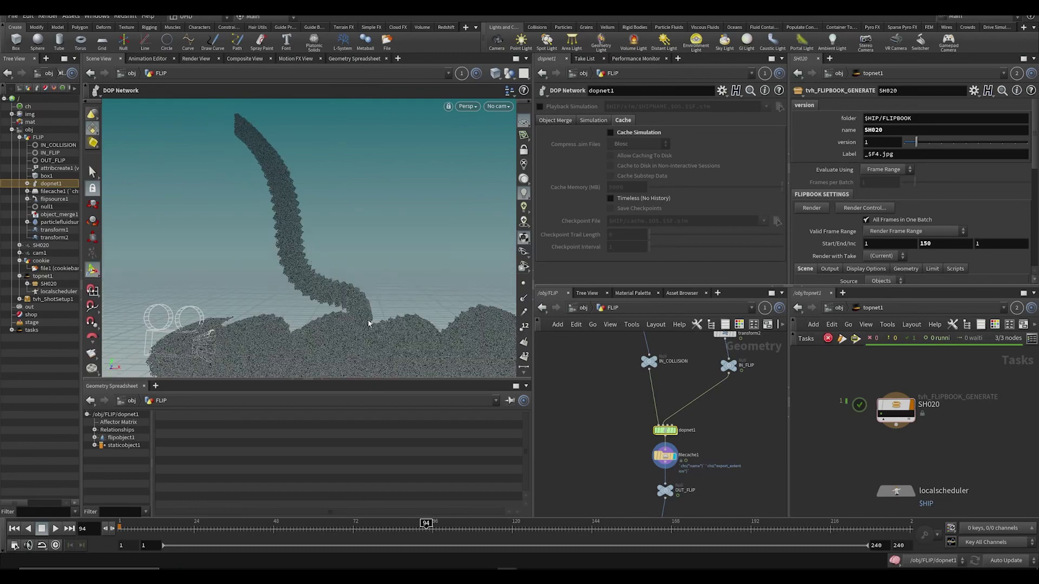
key(Escape)
drag(352, 275, 329, 241)
key(Return)
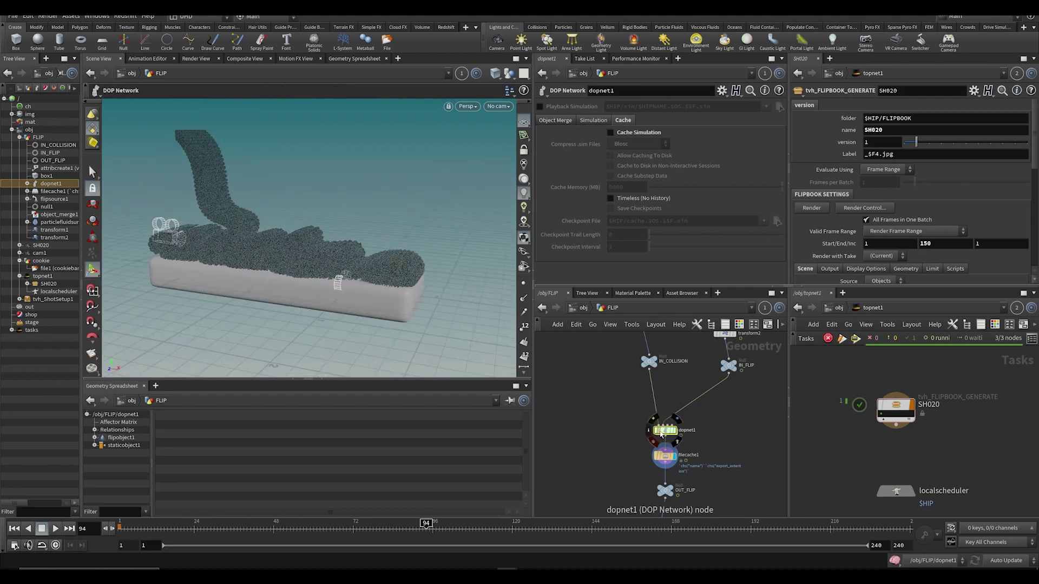
Step: Open dopnet1, reset the substeps of flipsolver1 to their defaults, re-enter a minimum of 2 and a maximum of 3, and save the scene
double_click(664, 430)
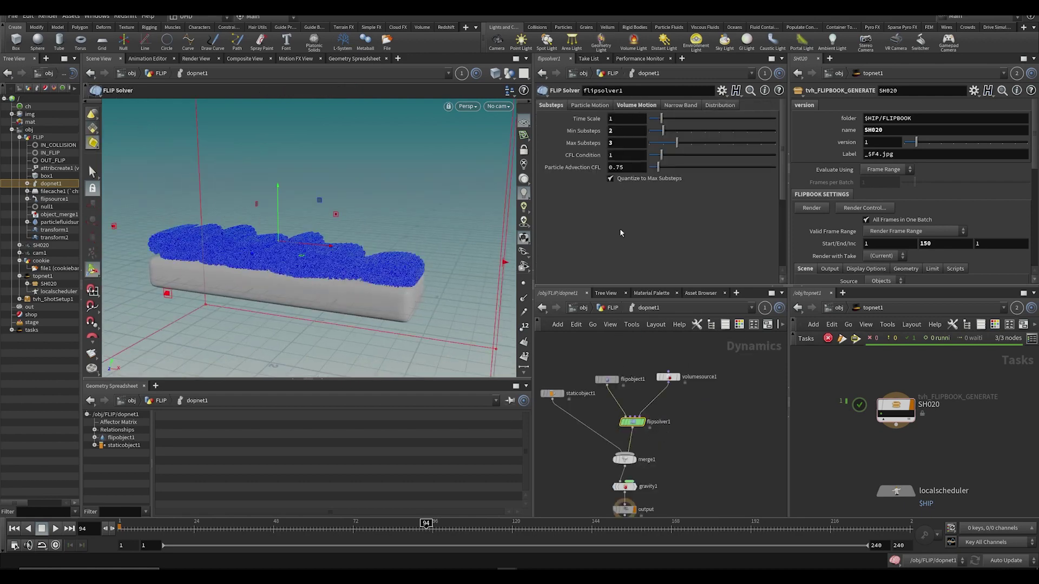
click(605, 381)
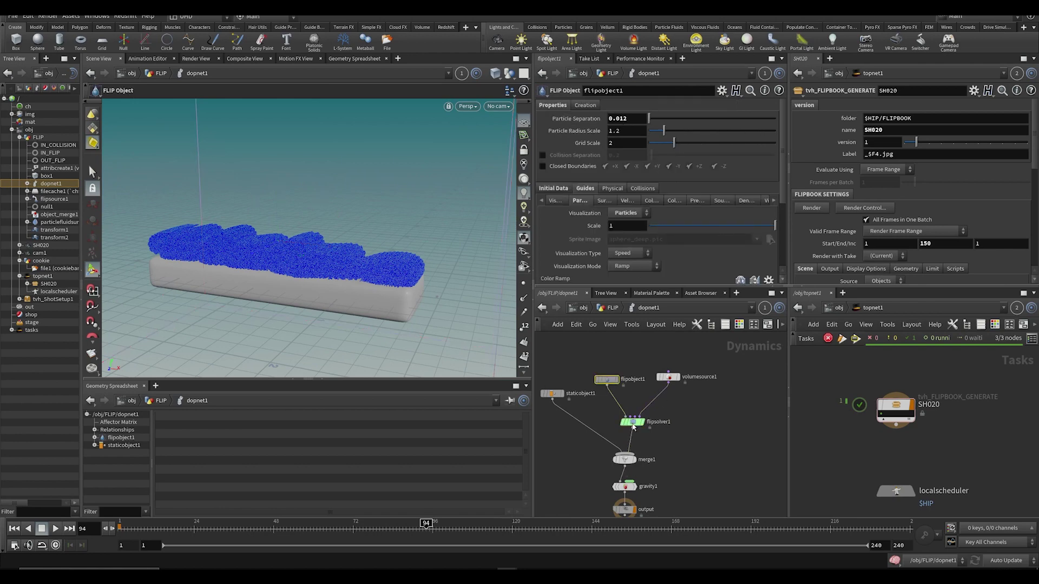
click(632, 421)
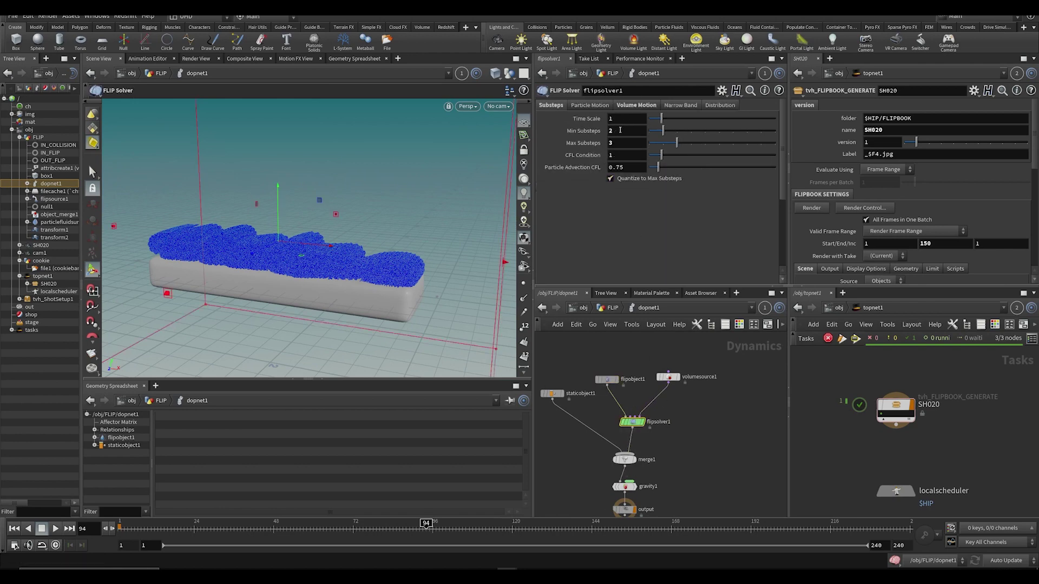
drag(620, 130, 602, 121)
key(BackSpace)
key(Tab)
key(shift+Tab)
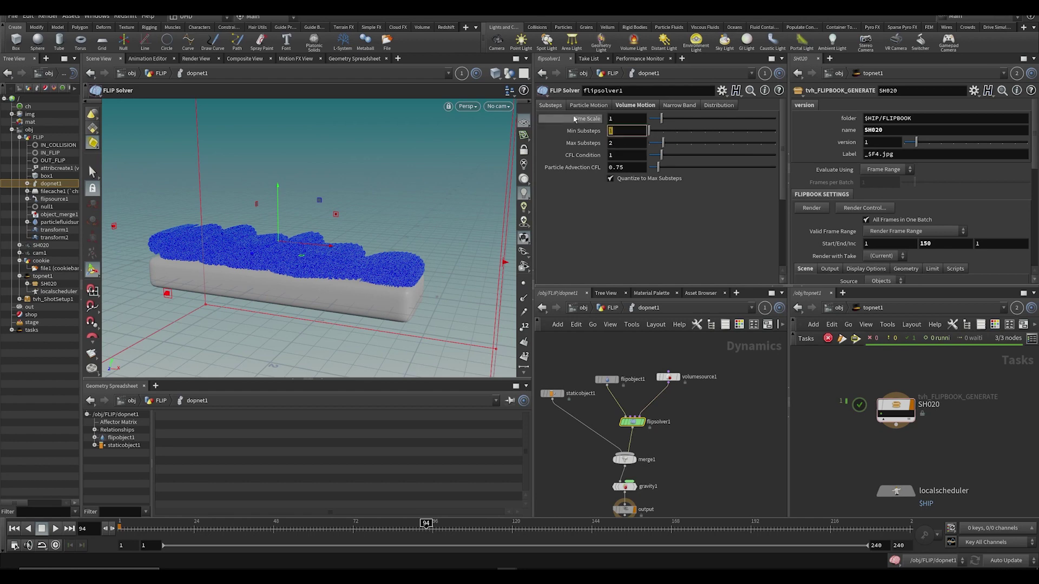
text(2)
key(Tab)
text(3)
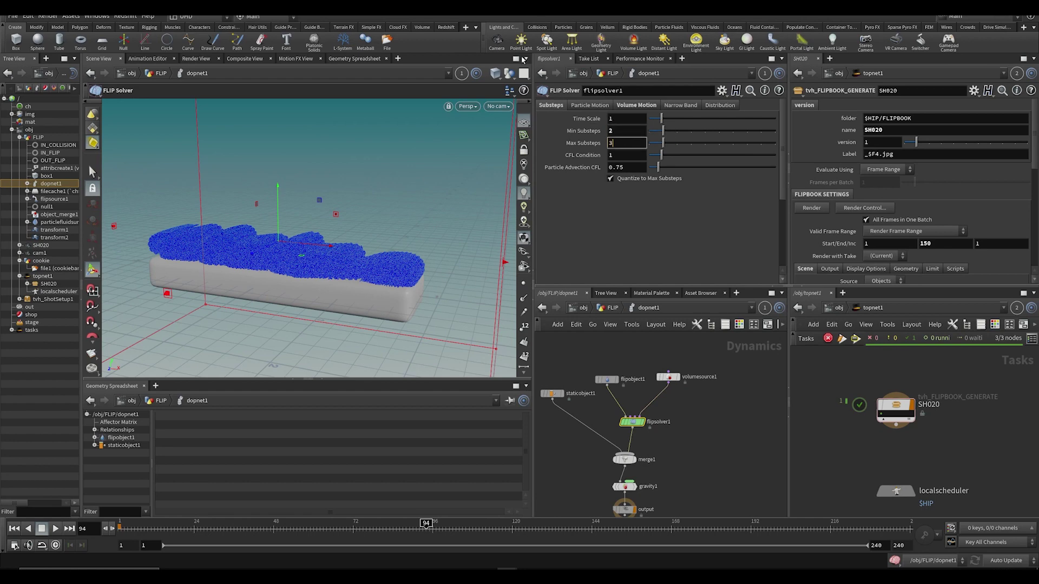
key(ctrl+s)
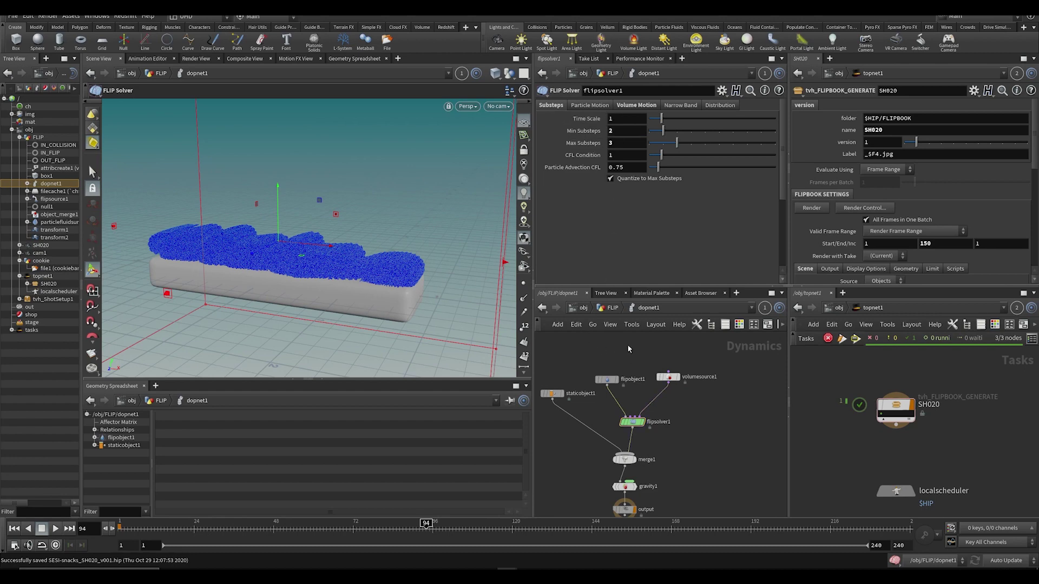
Step: Check flipobject1's particle separation against the point count in filecache1's node information, and save the scene from inside dopnet1
click(607, 379)
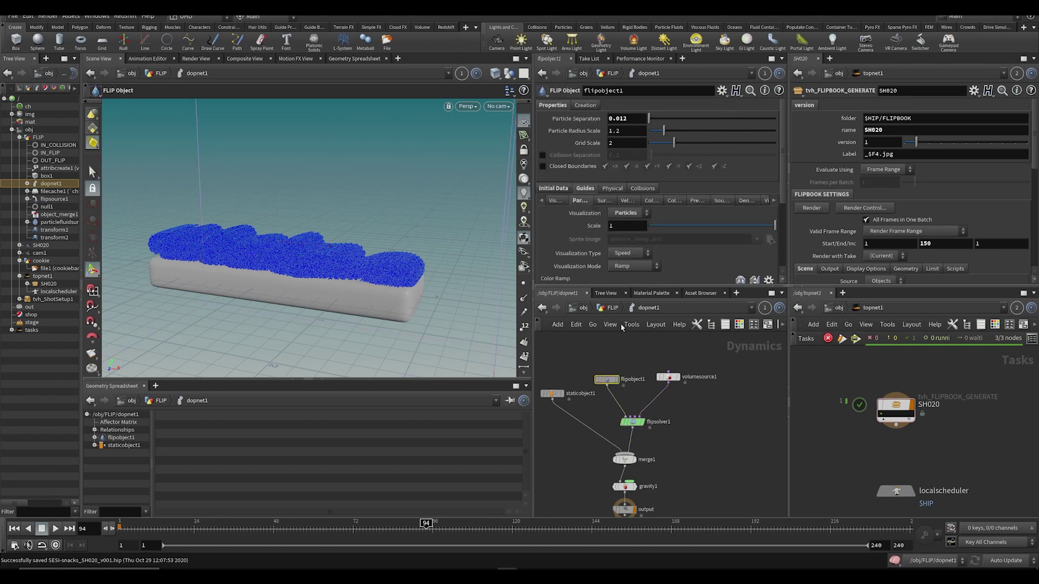
click(620, 118)
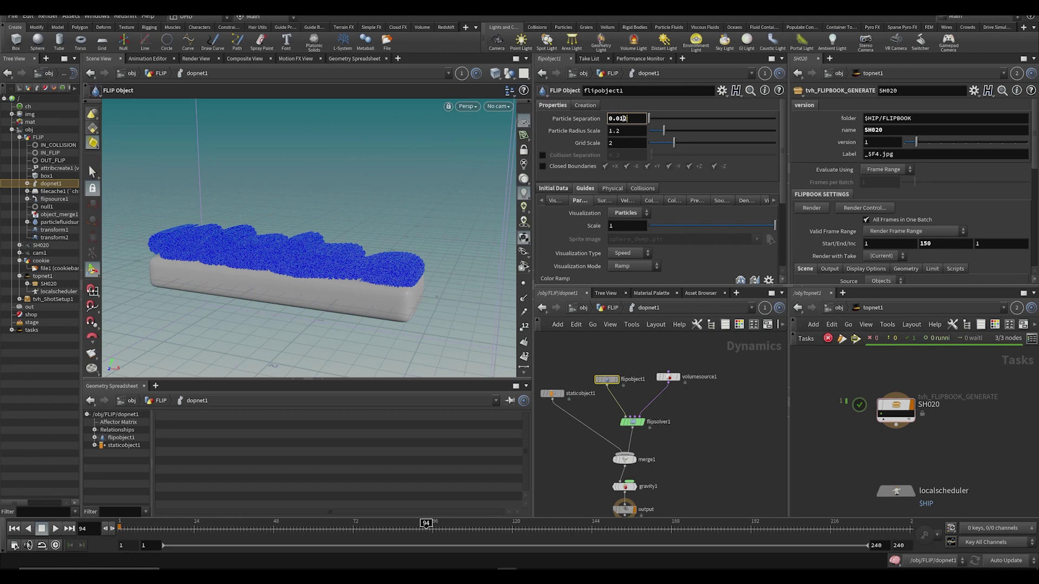
click(614, 308)
right_click(662, 455)
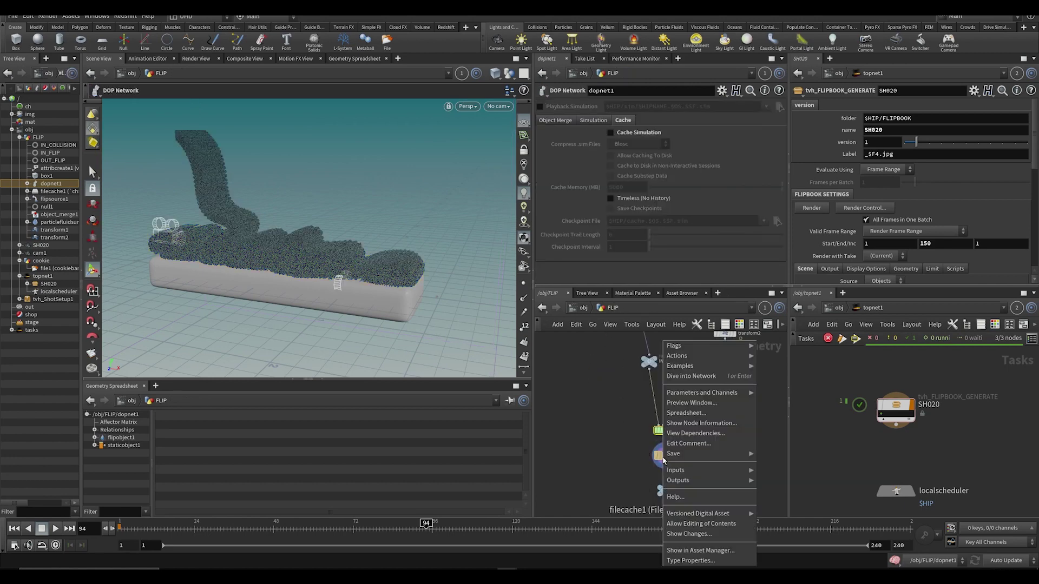
click(635, 450)
middle_click(665, 461)
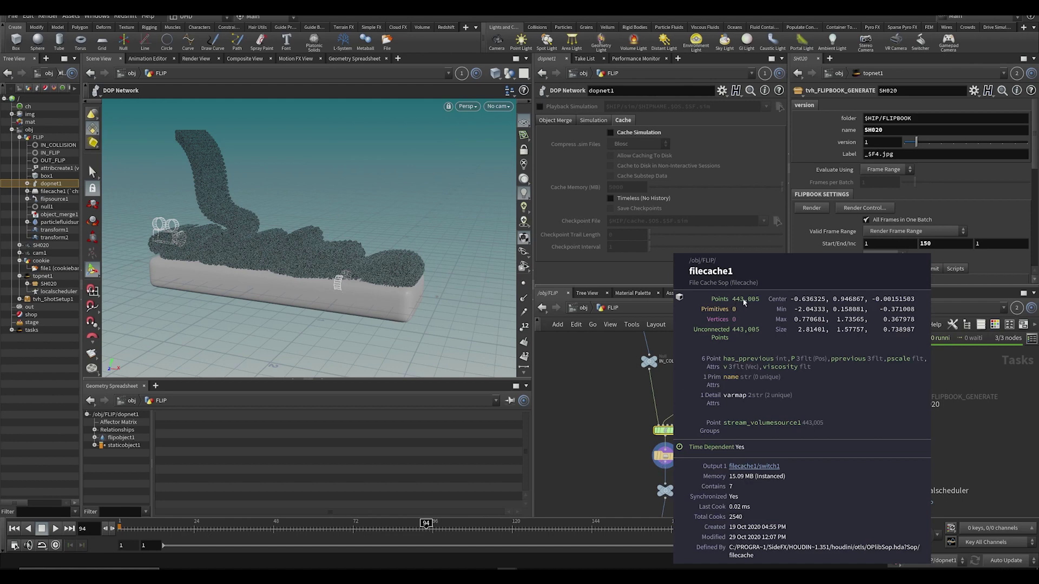
double_click(661, 431)
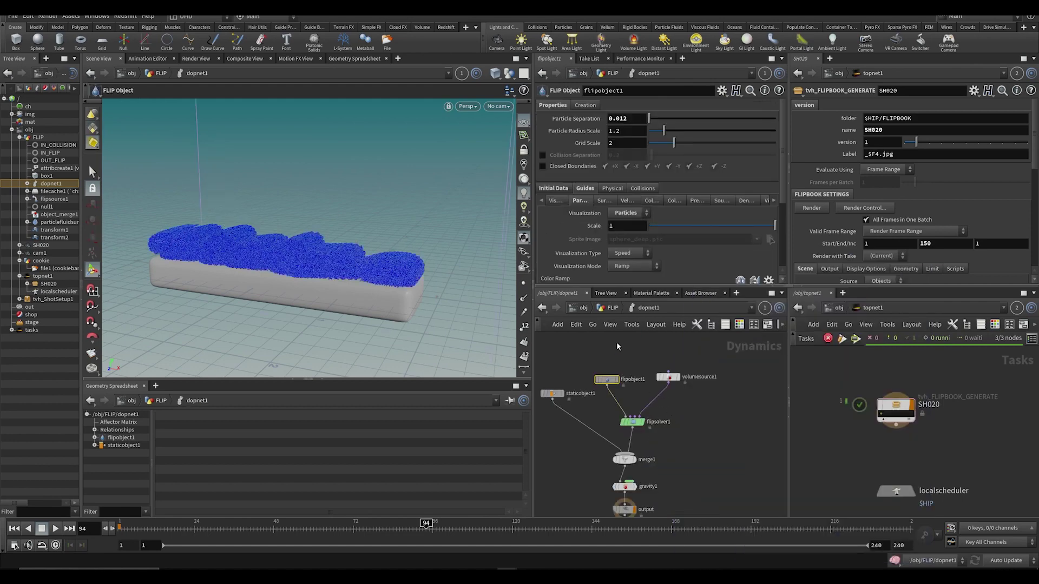
key(ctrl+s)
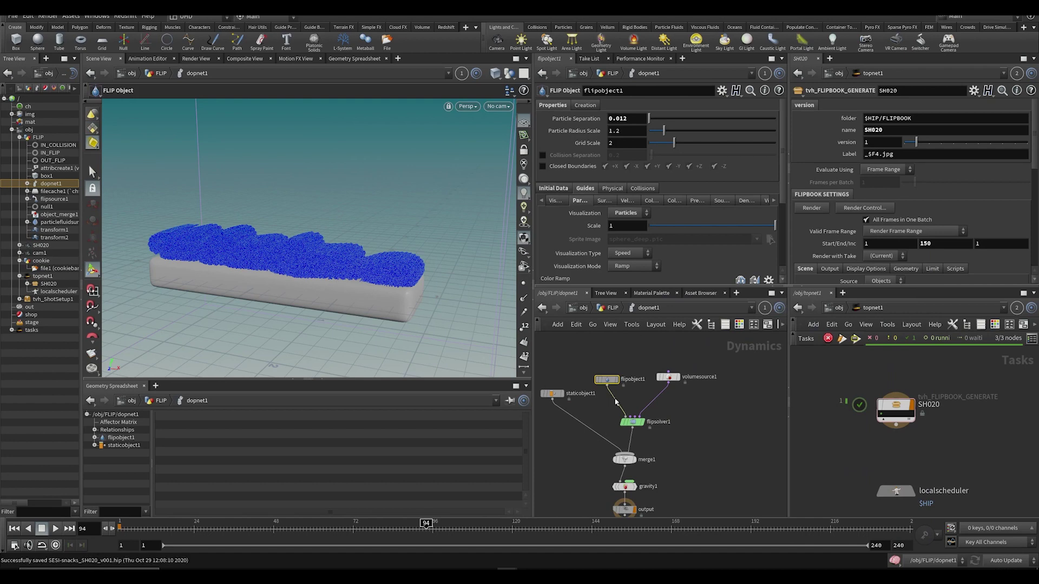
Step: Examine the caramel particles on the cookie bar and the surrounding simulation bounds from the front inside dopnet1
click(631, 324)
click(575, 348)
click(585, 359)
alt+drag(383, 241, 406, 195)
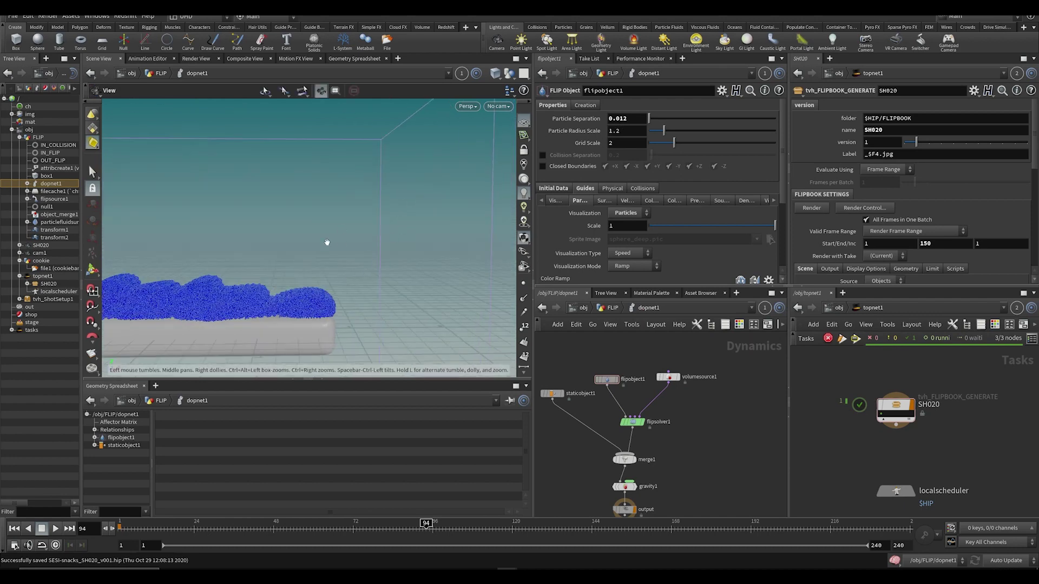
alt+middle_drag(285, 221, 376, 177)
alt+right_drag(336, 221, 319, 330)
alt+middle_drag(326, 202, 335, 201)
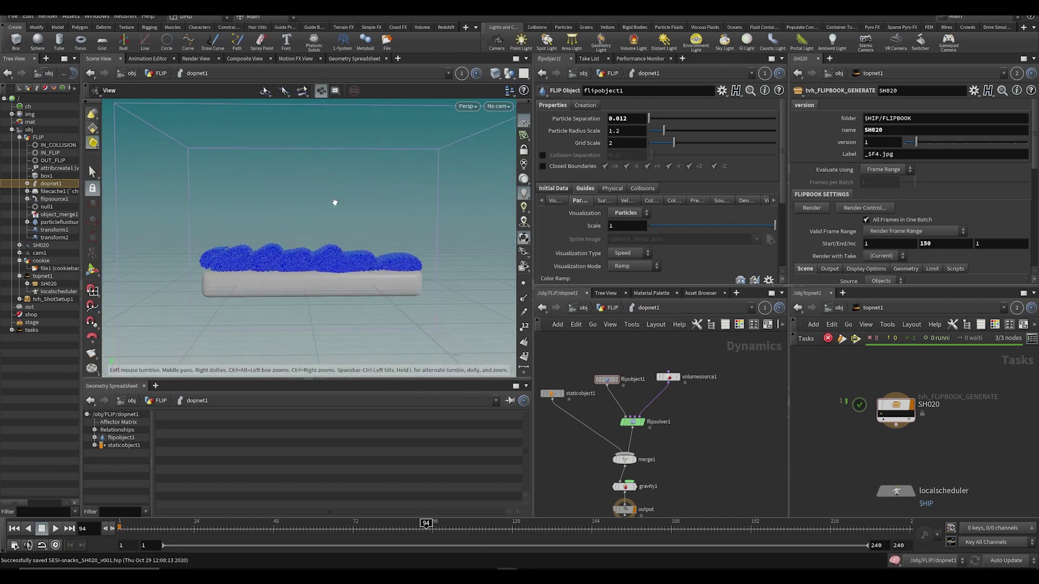
key(Return)
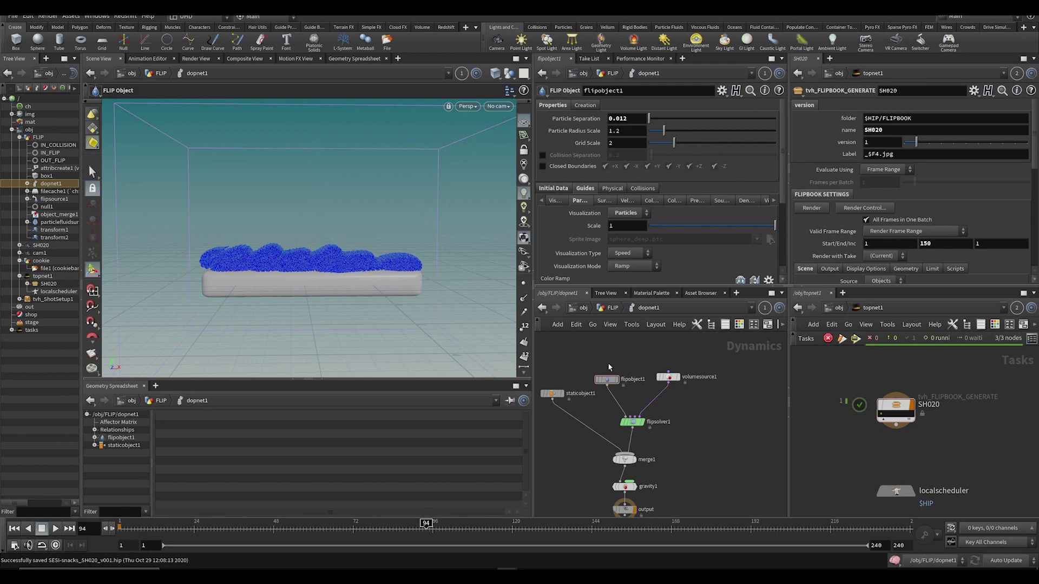
Step: Review the caramel at 00:00:03:29 in the Premiere Pro edit, return to flipobject1's particle separation in Houdini and save the scene
click(606, 379)
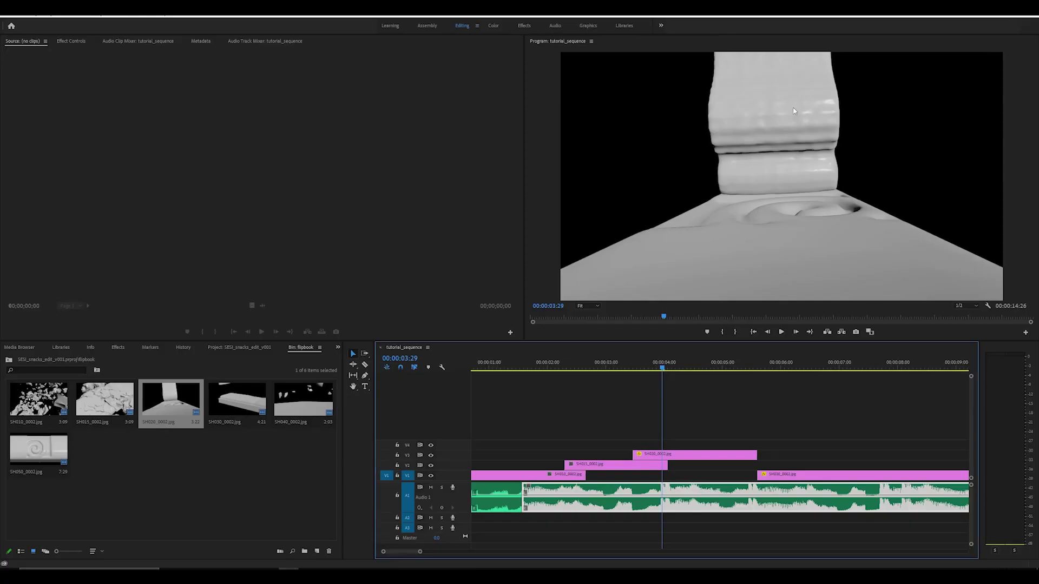
click(507, 569)
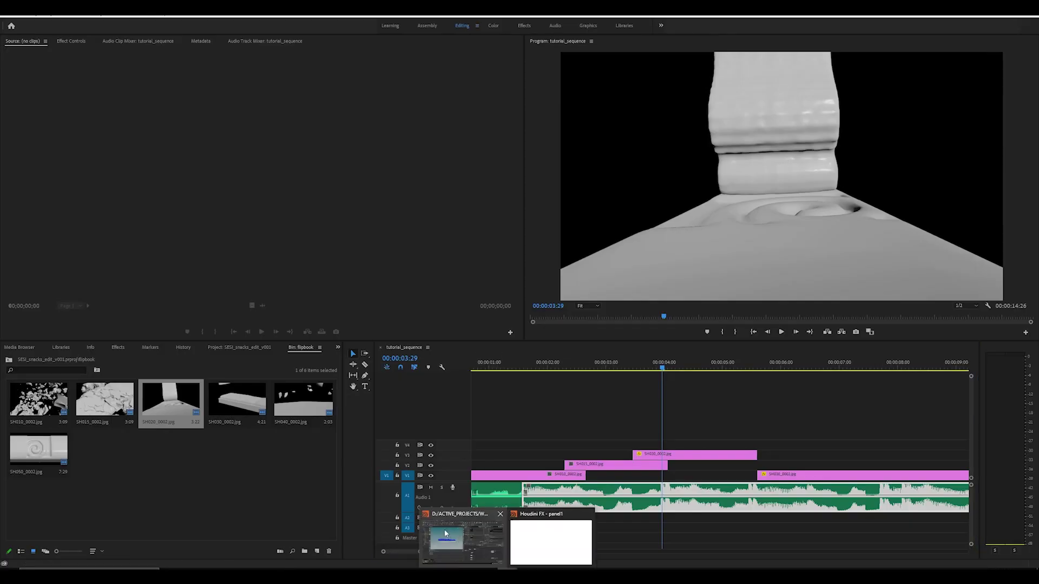
click(445, 533)
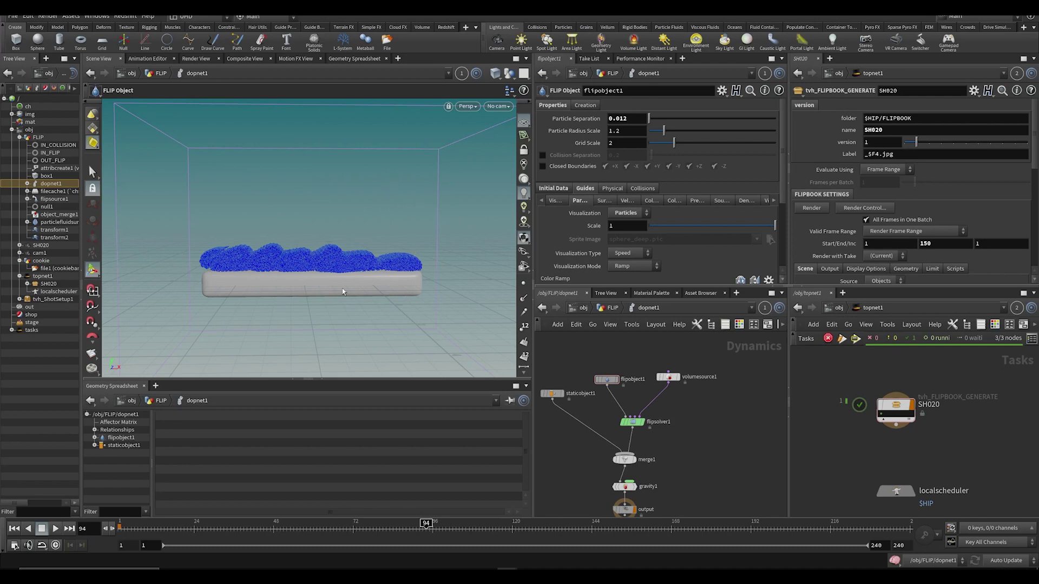
key(ctrl+s)
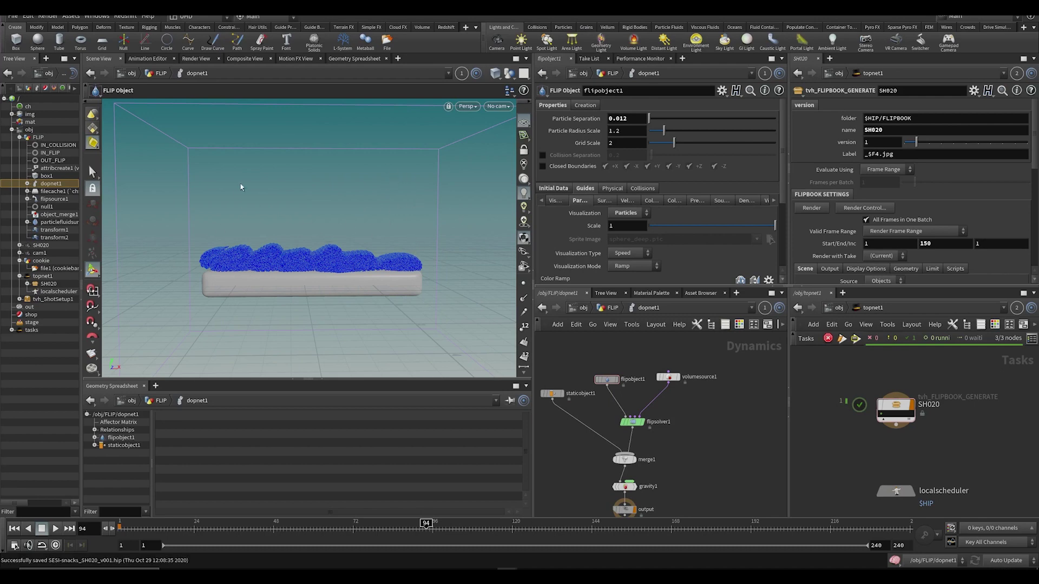
click(627, 121)
key(Escape)
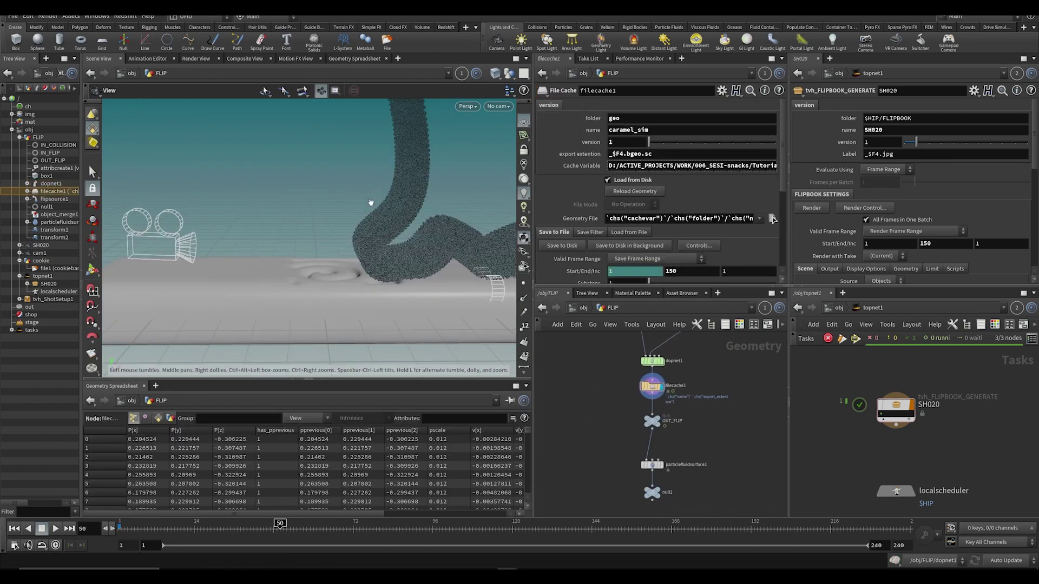
Step: Scrub the cached caramel_sim particles from frame 50 to 91 and examine how the stream folds onto the bar
drag(426, 246, 352, 265)
drag(281, 523, 415, 522)
drag(336, 290, 373, 287)
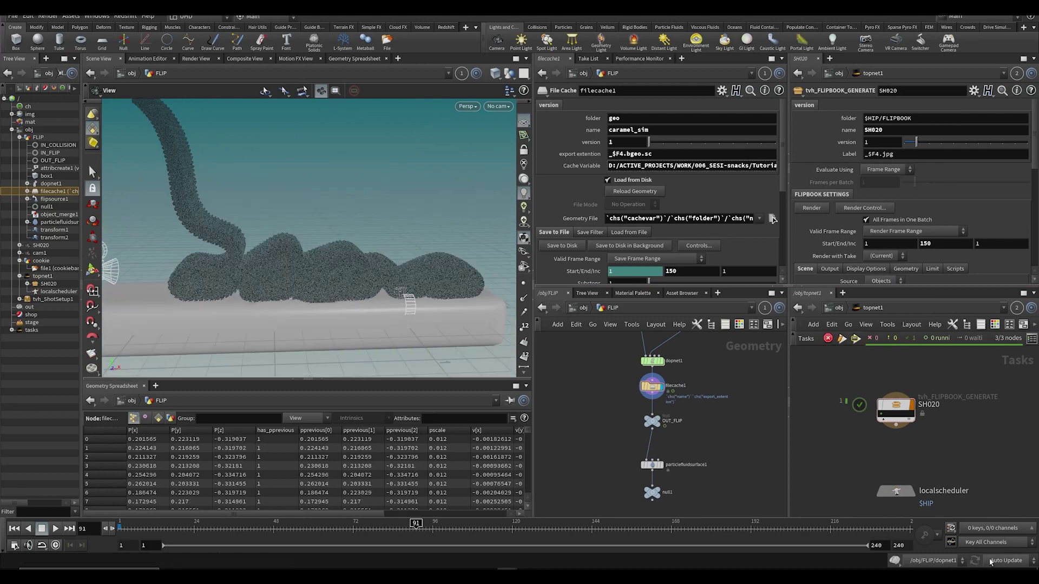
Step: Set the update mode to On Mouse Up and scrub the cached simulation back to around frame 82
click(991, 562)
click(999, 540)
drag(358, 531, 340, 532)
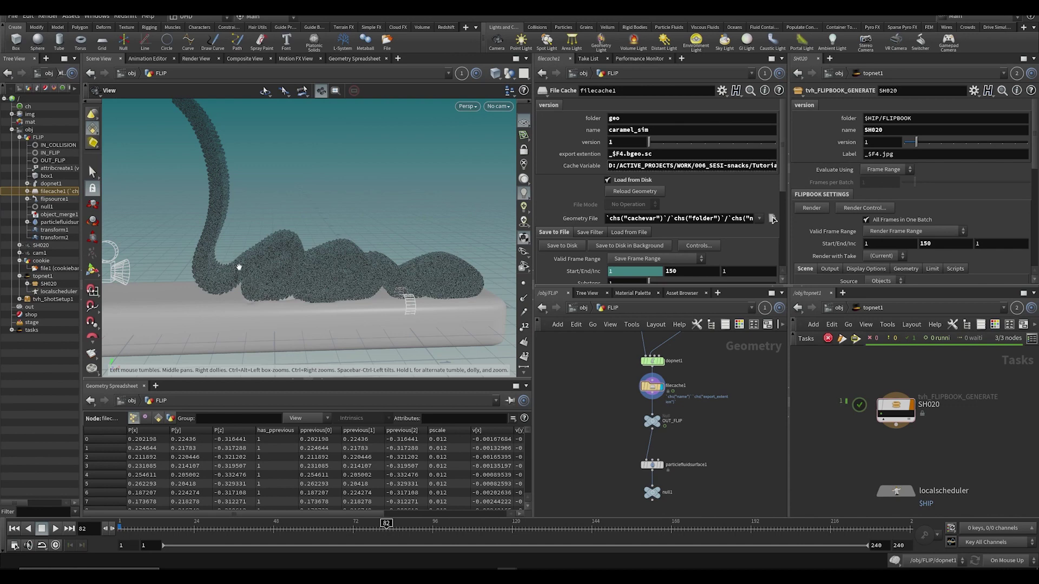
Step: Examine the cached caramel particles at frames 95 and 119 together with filecache1's node information
drag(250, 266, 422, 242)
scroll(625, 378, up, 3)
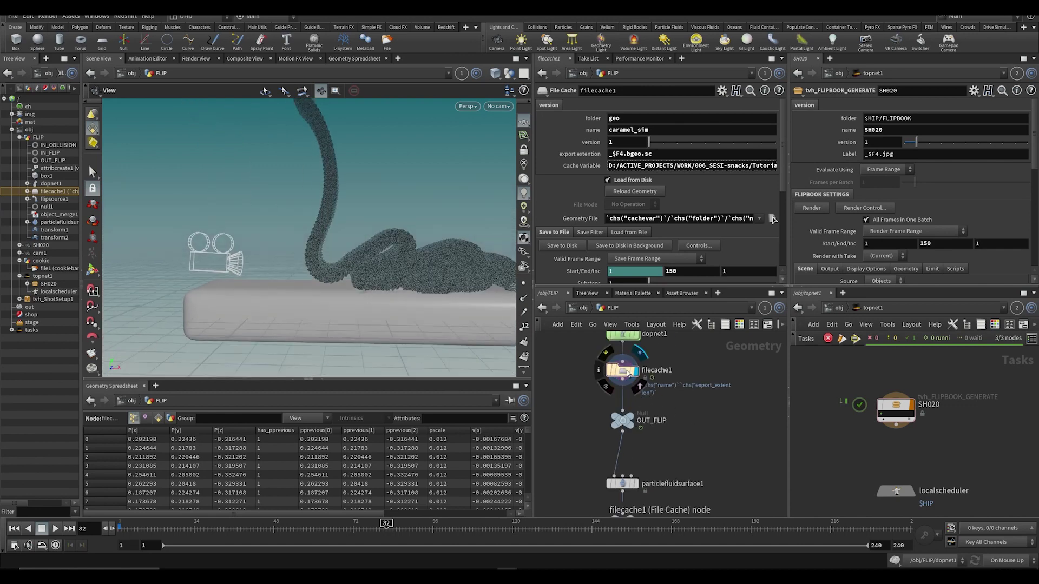
middle_click(627, 372)
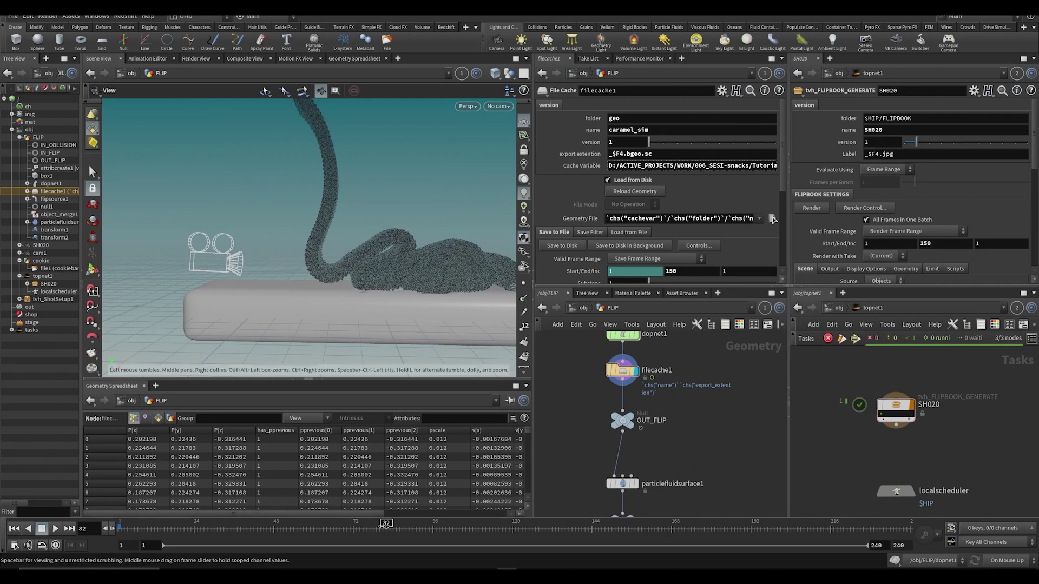
drag(383, 525, 429, 526)
drag(351, 233, 346, 317)
middle_click(623, 378)
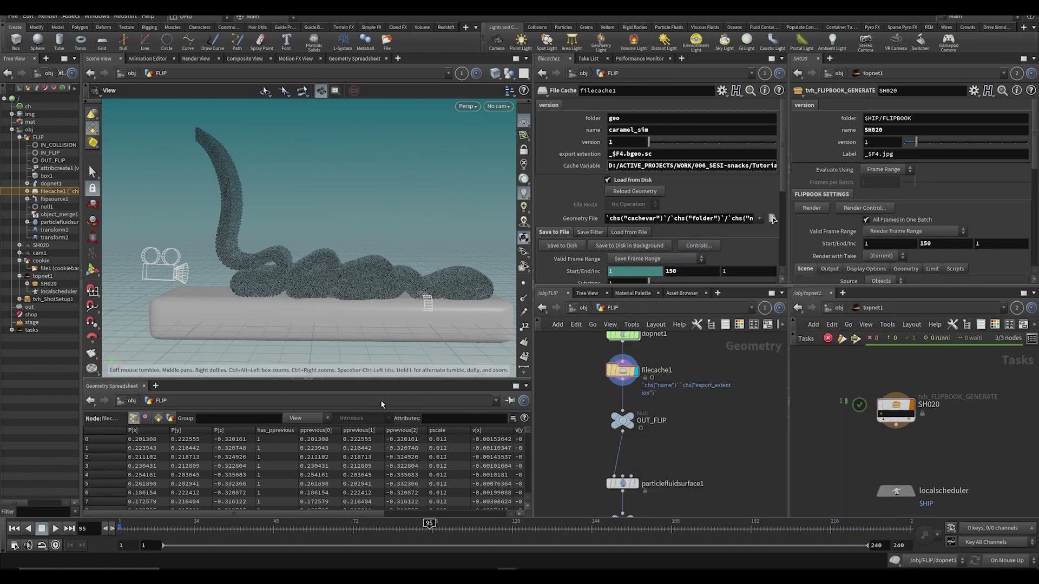
drag(430, 524, 508, 524)
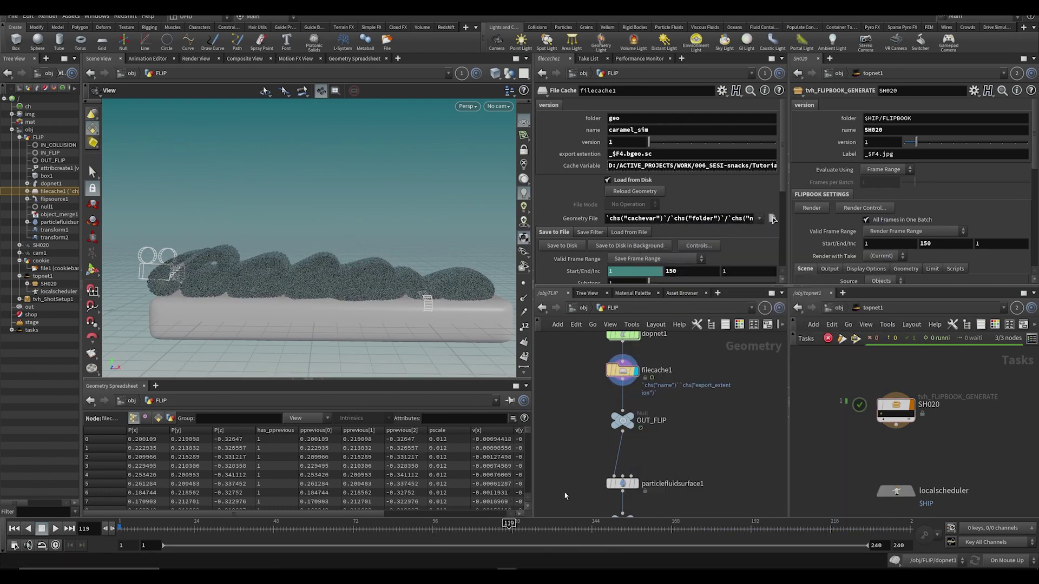
middle_click(623, 372)
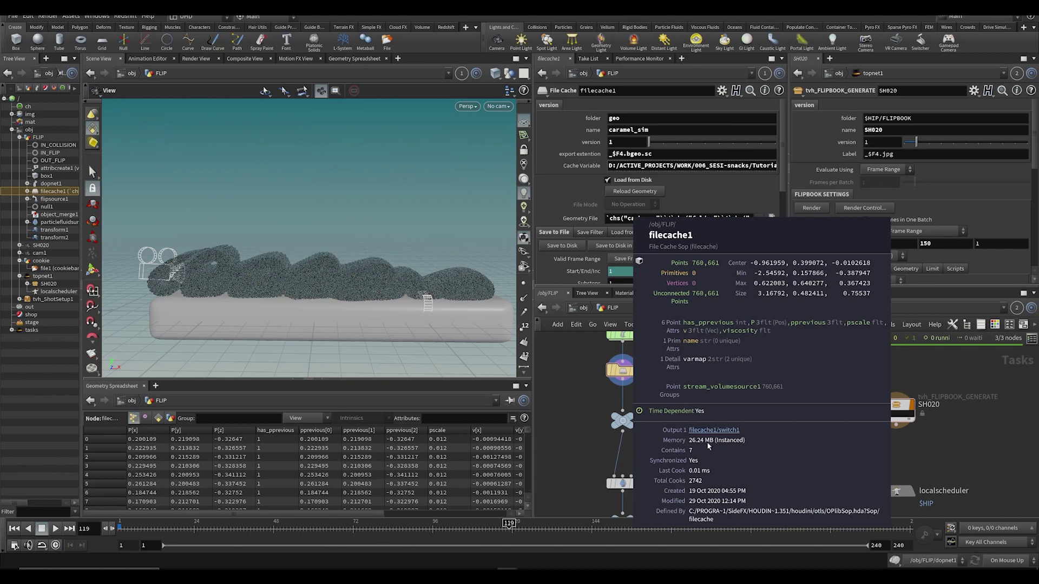
middle_click(622, 381)
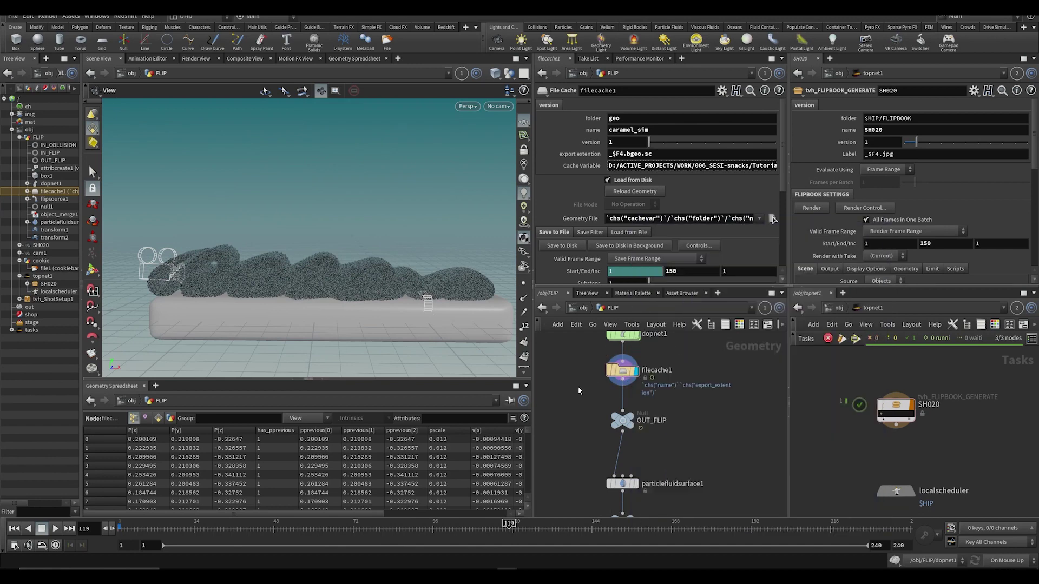
Step: Add a Fluid Compress node, connect filecache1's output to its input, and display its result
key(Tab)
mouse_move(577, 385)
text(compres)
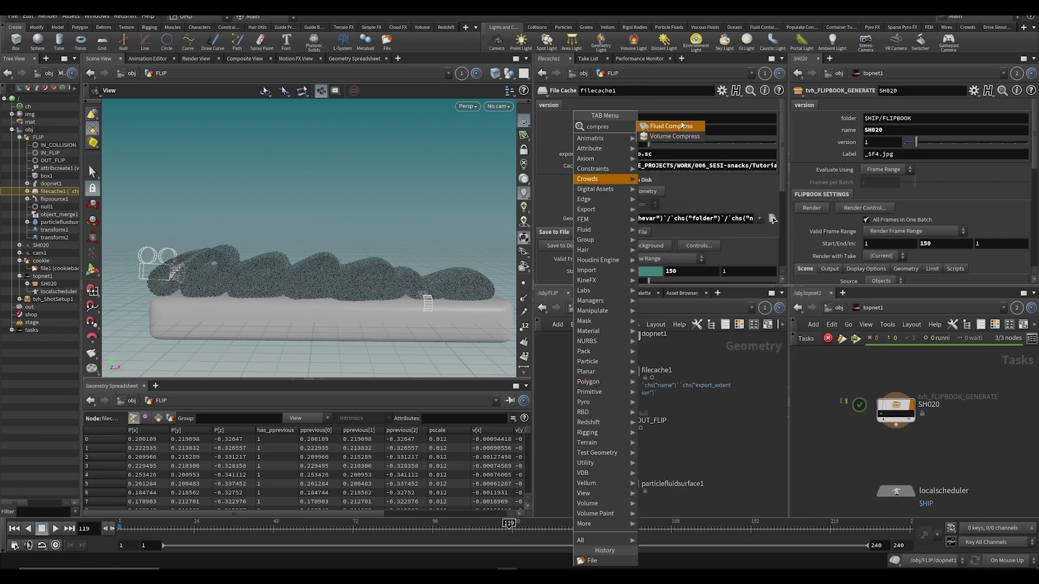
click(670, 126)
click(576, 406)
drag(622, 381, 577, 397)
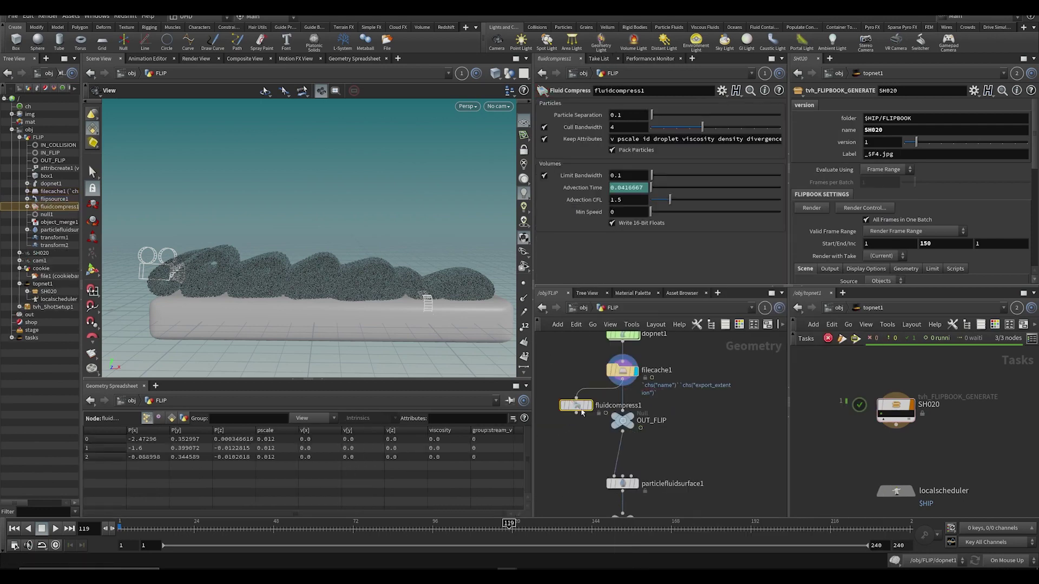
click(593, 391)
Step: Save the scene and inspect fluidcompress1's node information, including its memory use
middle_click(576, 406)
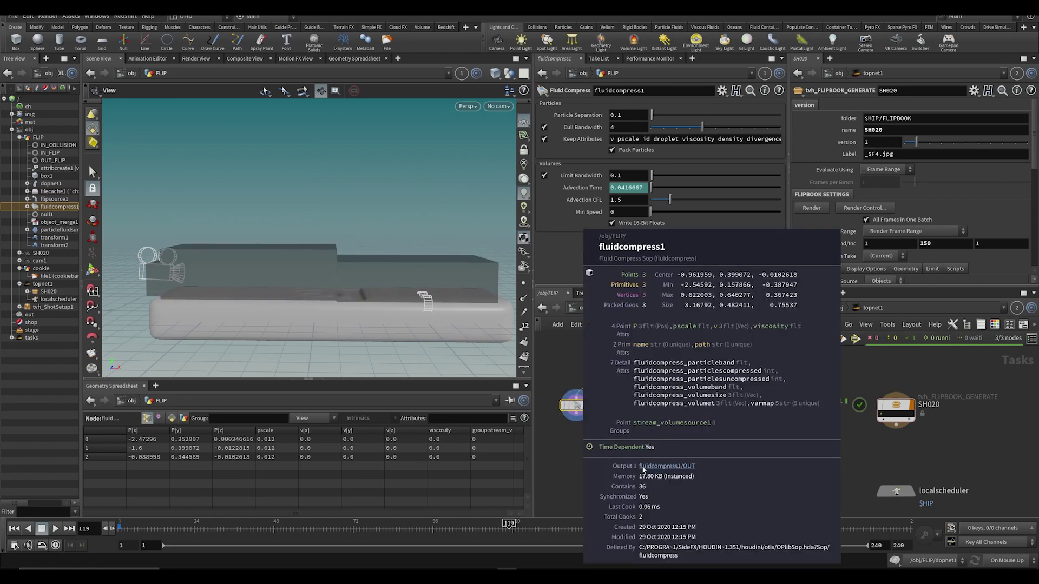
key(ctrl+s)
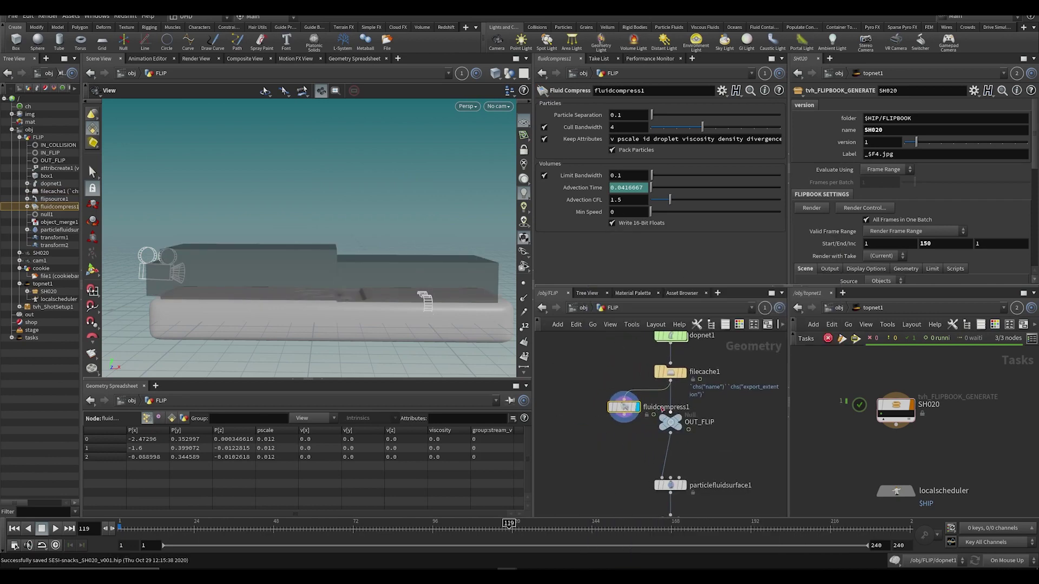
middle_click(624, 414)
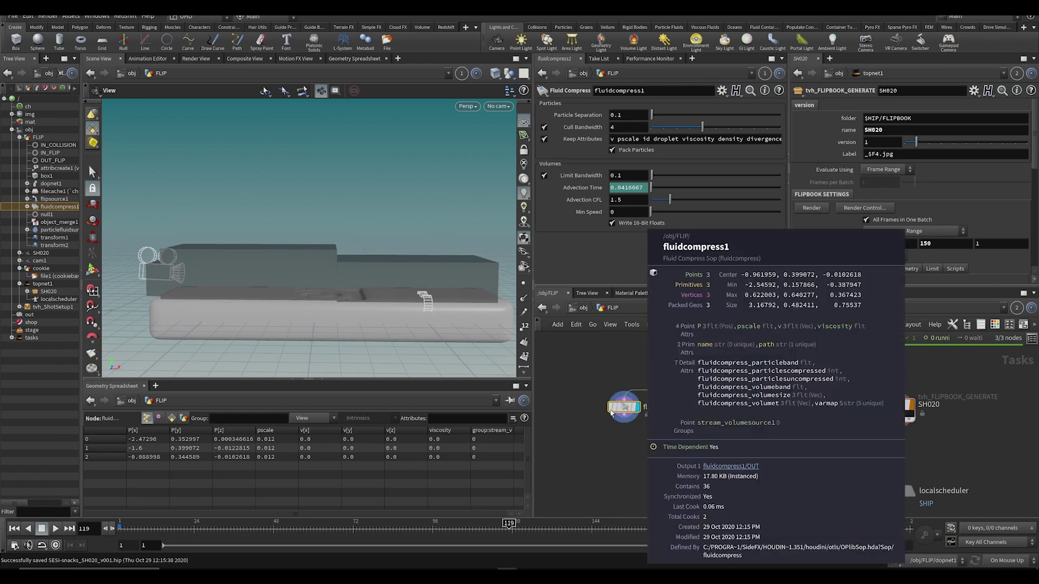
middle_drag(624, 414, 600, 420)
middle_click(599, 419)
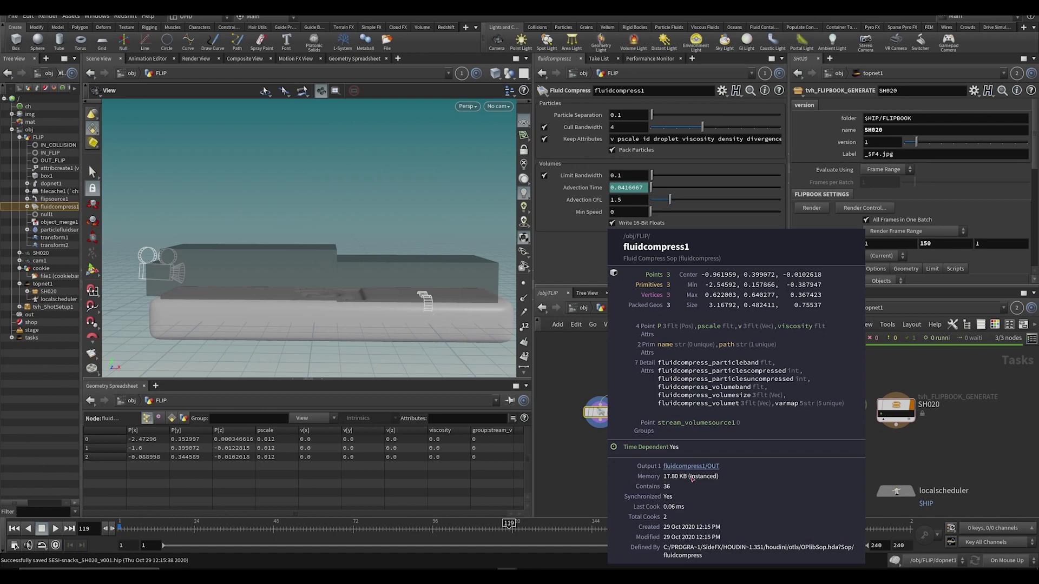
Step: Wire fluidcompress1 into particlefluidsurface1 in place of the existing input and display the surfaced mesh at frame 77
drag(319, 522, 372, 532)
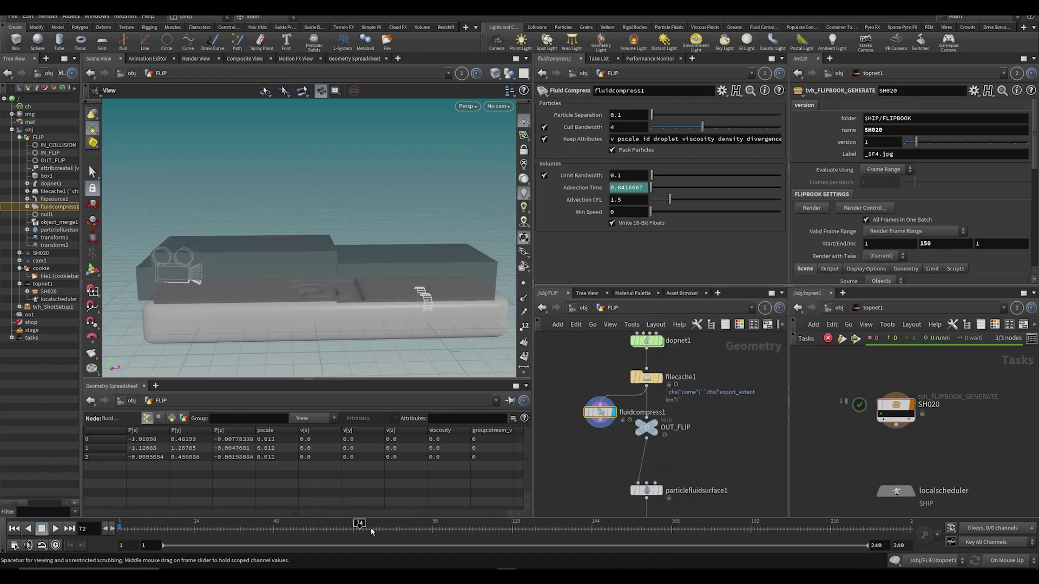
middle_drag(733, 428, 717, 370)
middle_drag(571, 368, 576, 446)
drag(586, 432, 588, 405)
middle_drag(630, 445, 627, 402)
drag(623, 462, 590, 368)
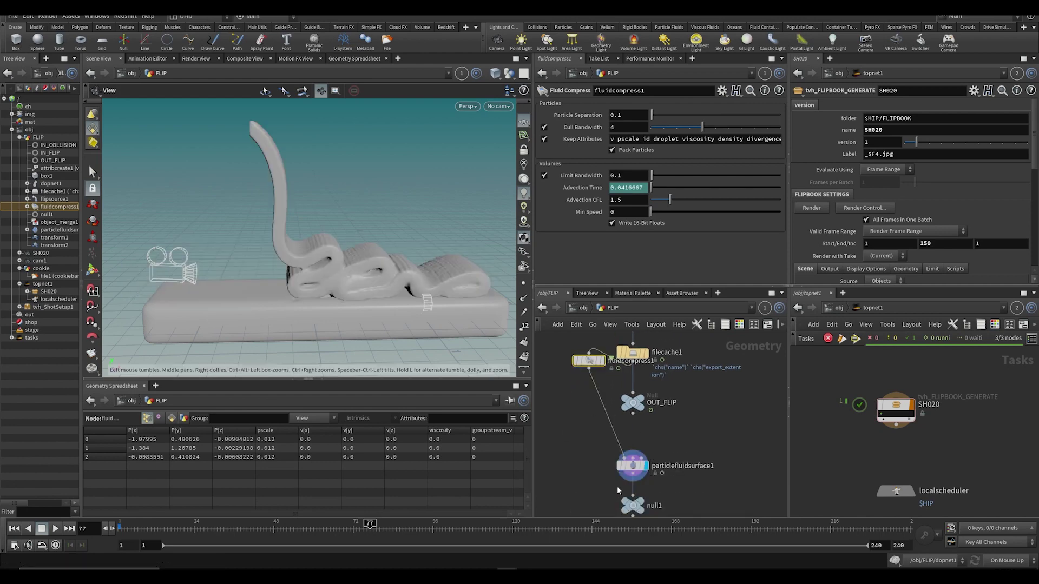
Step: Compare filecache1's raw particles with the particlefluidsurface1 mesh and check the node information
click(646, 353)
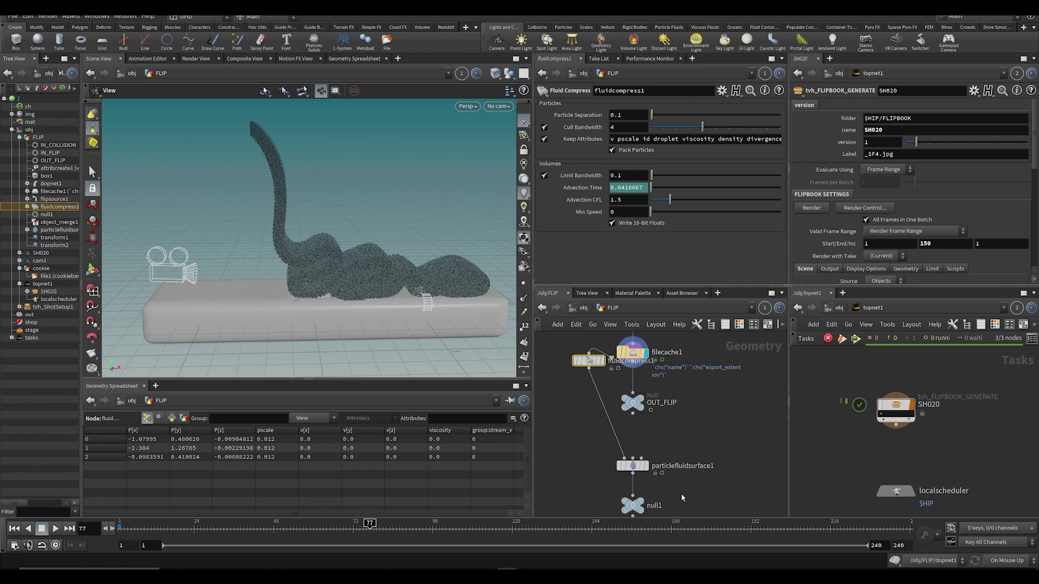
click(647, 450)
middle_click(590, 361)
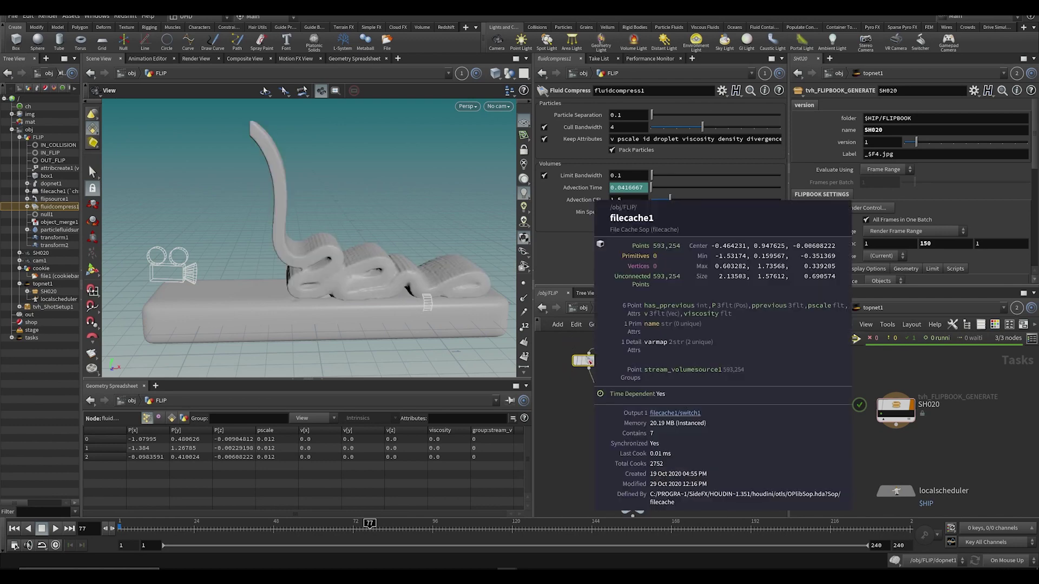
Step: Set fluidcompress1's Cull Bandwidth to 8
drag(663, 140, 848, 140)
drag(742, 140, 822, 141)
click(753, 127)
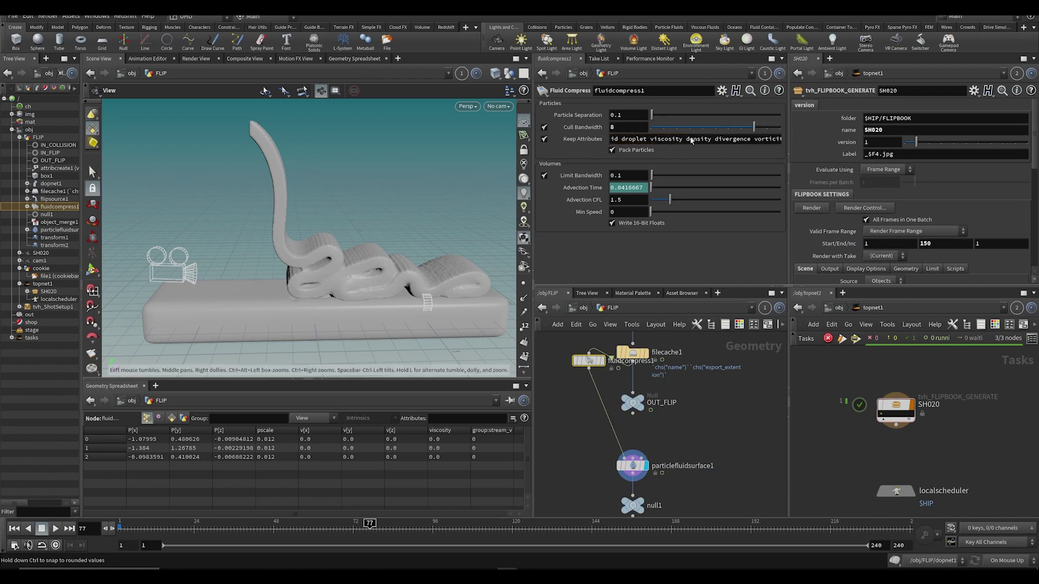
Step: Trim fluidcompress1's Keep Attributes list to "v pscale id droplet viscosity"
drag(637, 139, 573, 151)
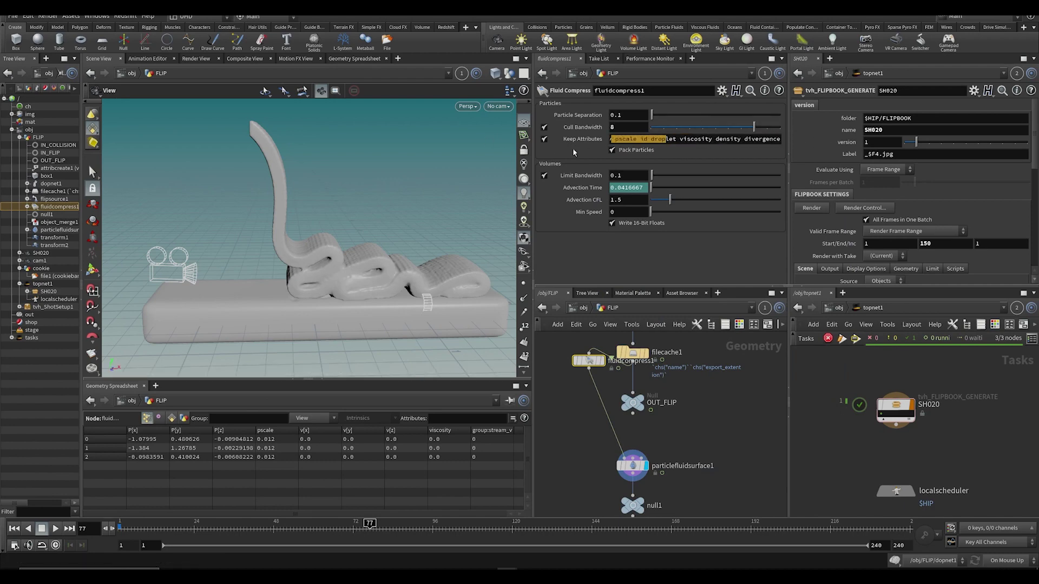
click(726, 140)
drag(633, 140, 605, 140)
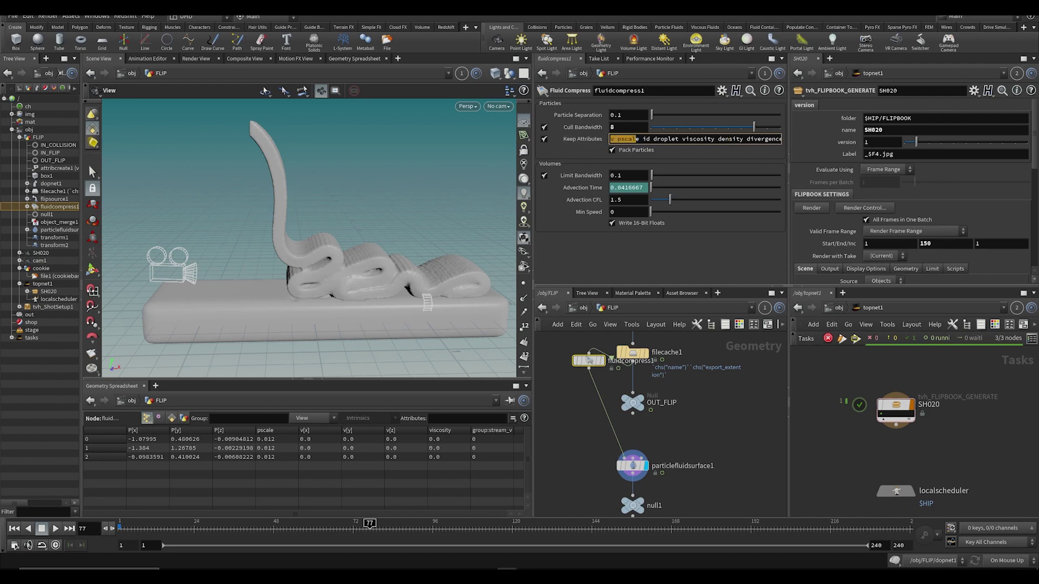
click(680, 139)
drag(746, 139, 782, 139)
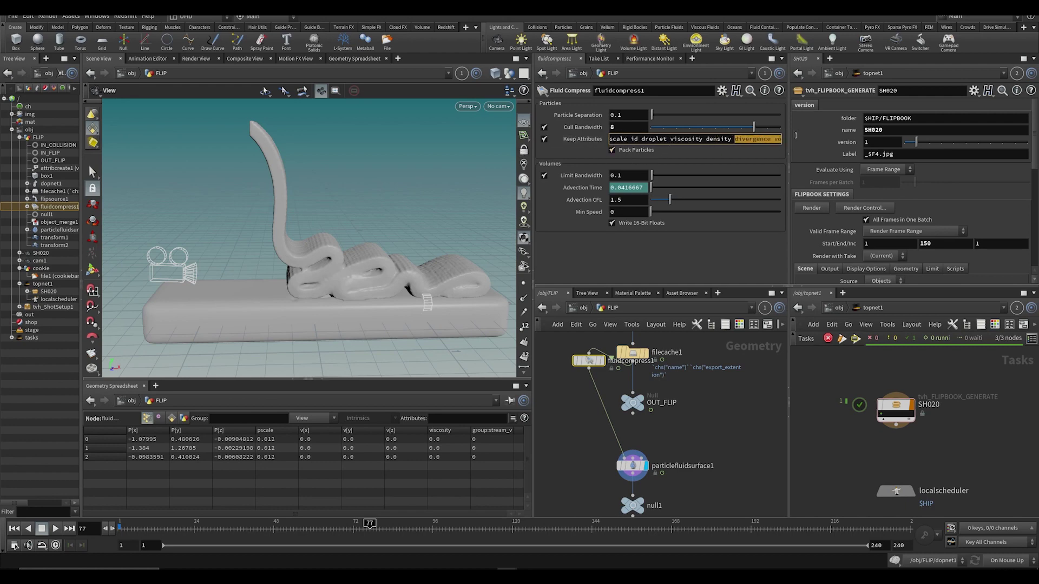
click(697, 139)
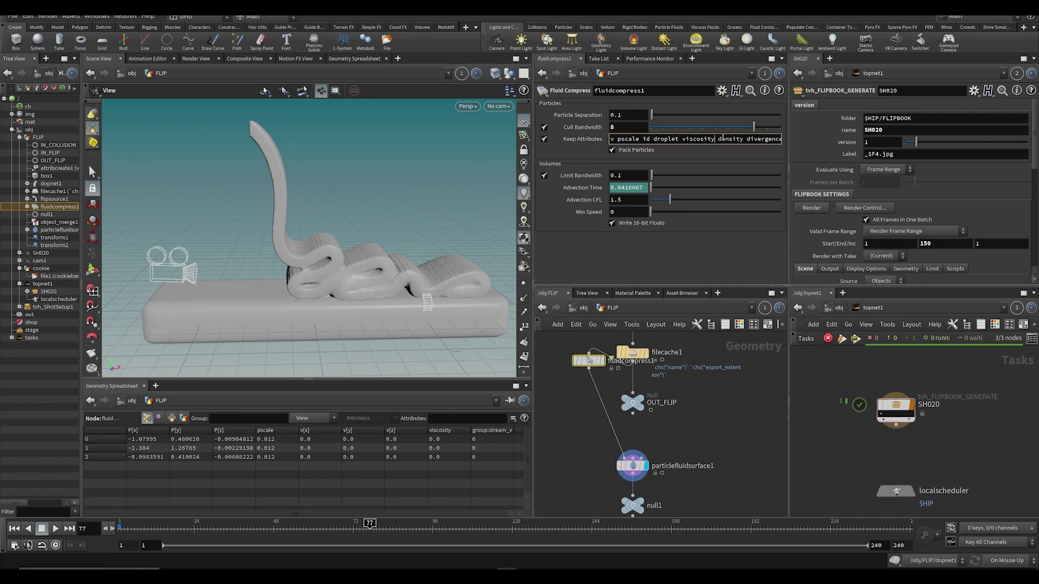
key(BackSpace)
key(BackSpace)
drag(718, 139, 759, 139)
key(BackSpace)
key(BackSpace)
click(767, 140)
key(BackSpace)
key(Return)
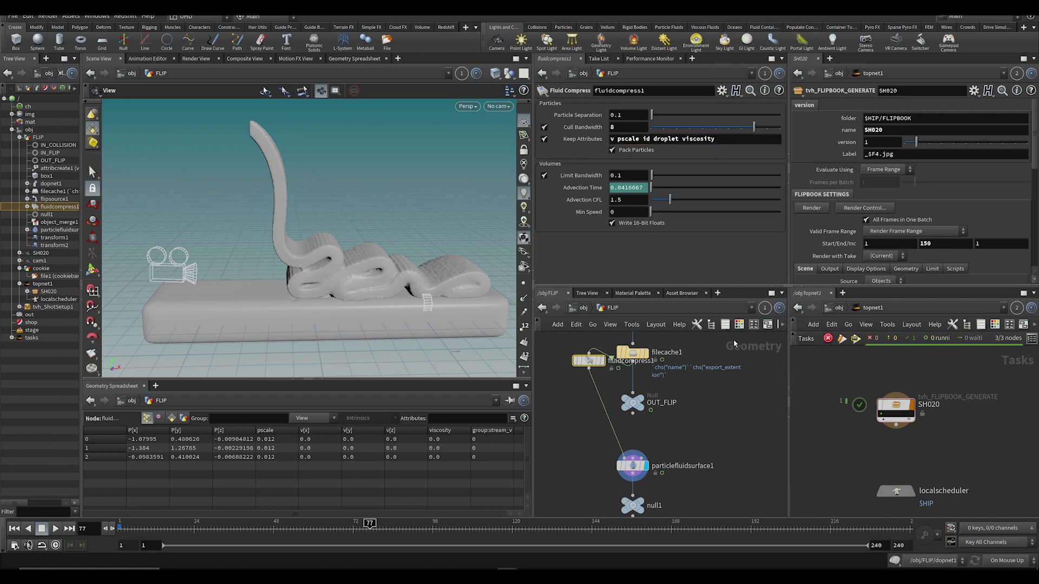
Step: Switch the scene's update mode to Manual
middle_drag(638, 507, 652, 441)
middle_drag(610, 384, 635, 489)
click(759, 450)
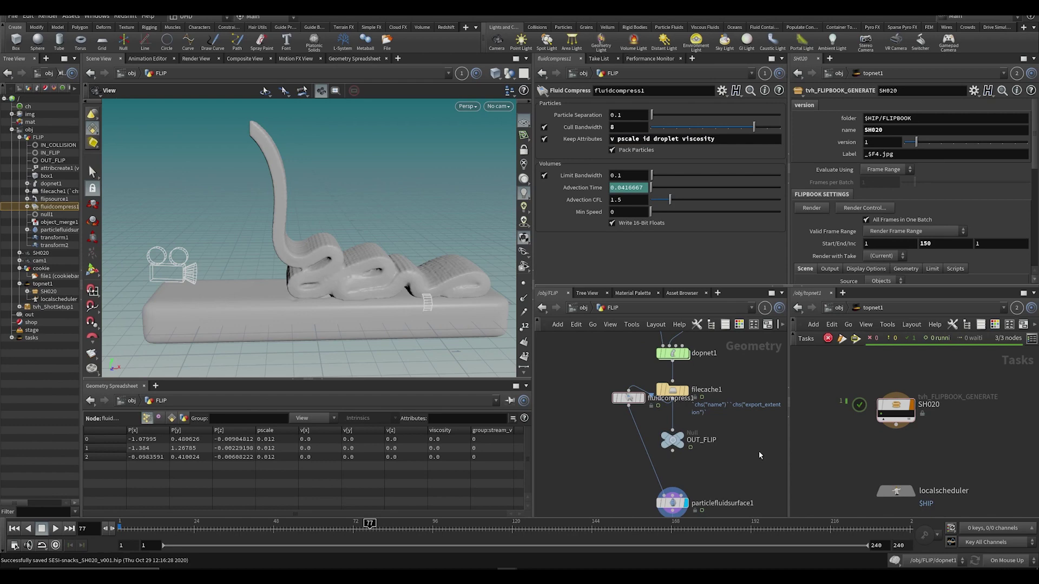
click(1005, 560)
click(1001, 551)
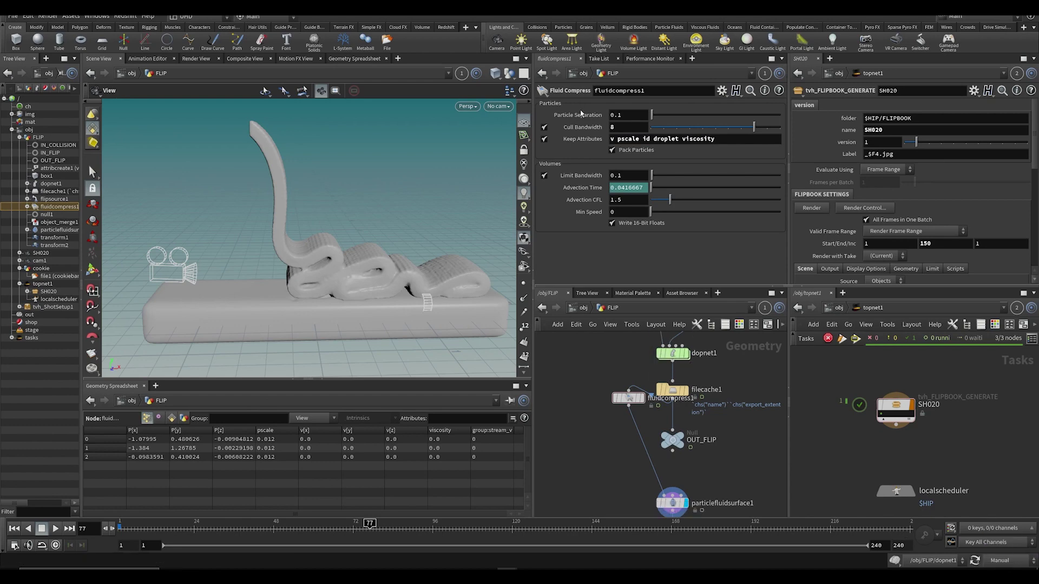
Step: Link fluidcompress1's Particle Separation to flipobject1's Particle Separation inside dopnet1 with a relative reference, and save the scene
double_click(673, 353)
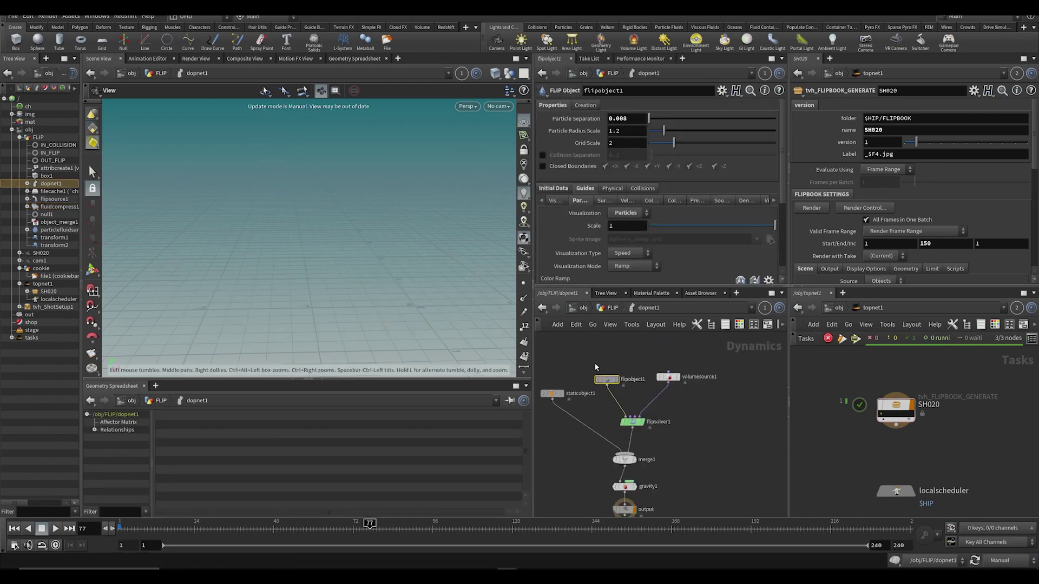
right_click(587, 120)
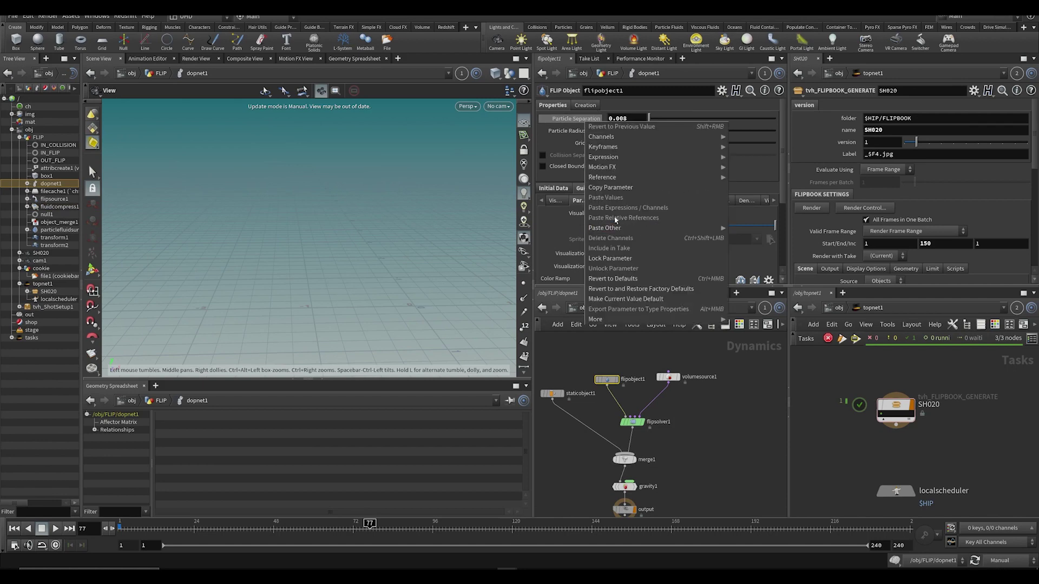
click(610, 187)
click(612, 308)
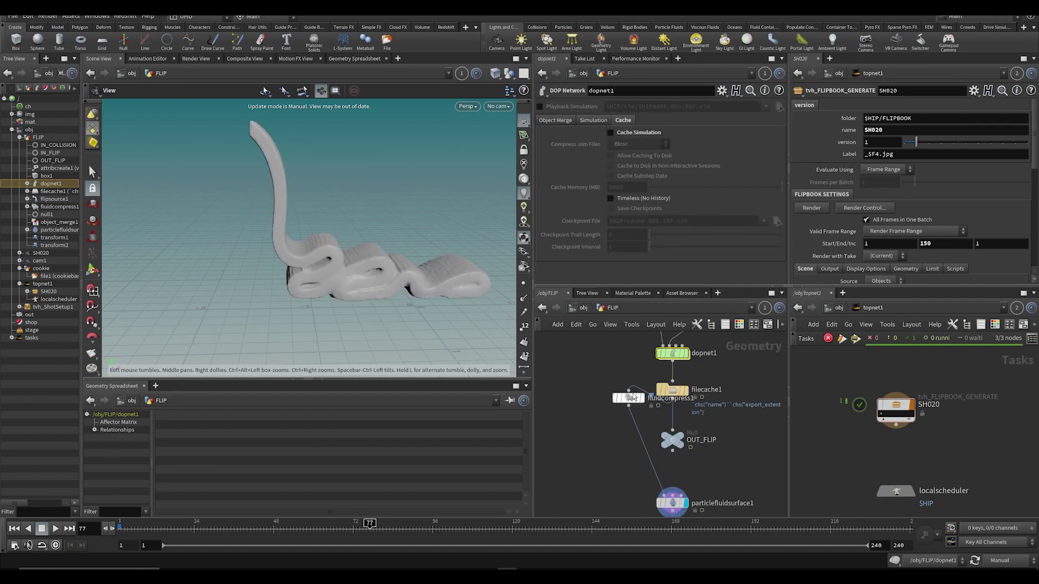
click(627, 398)
right_click(585, 116)
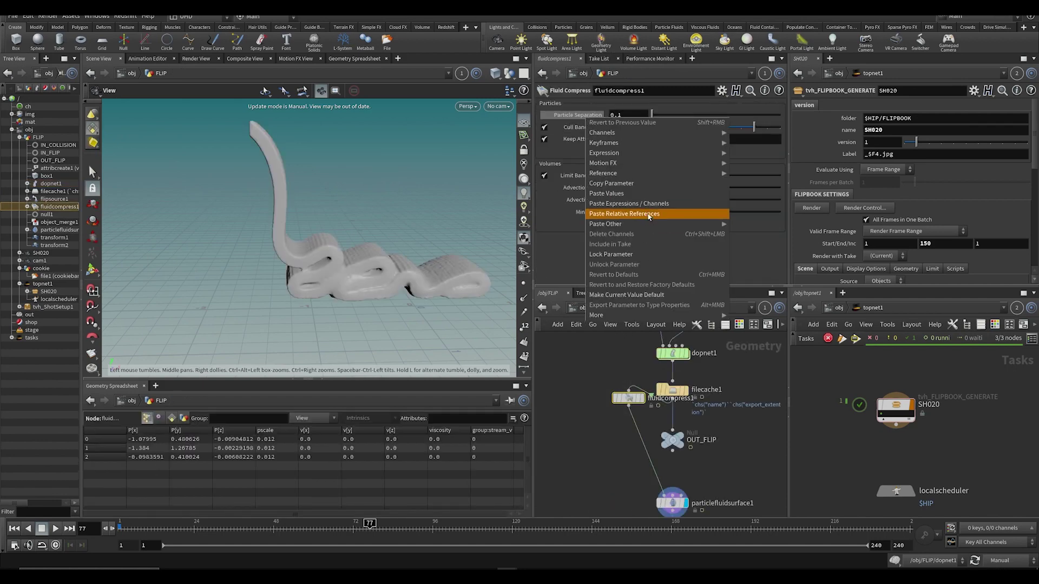
click(622, 212)
key(ctrl+s)
click(578, 115)
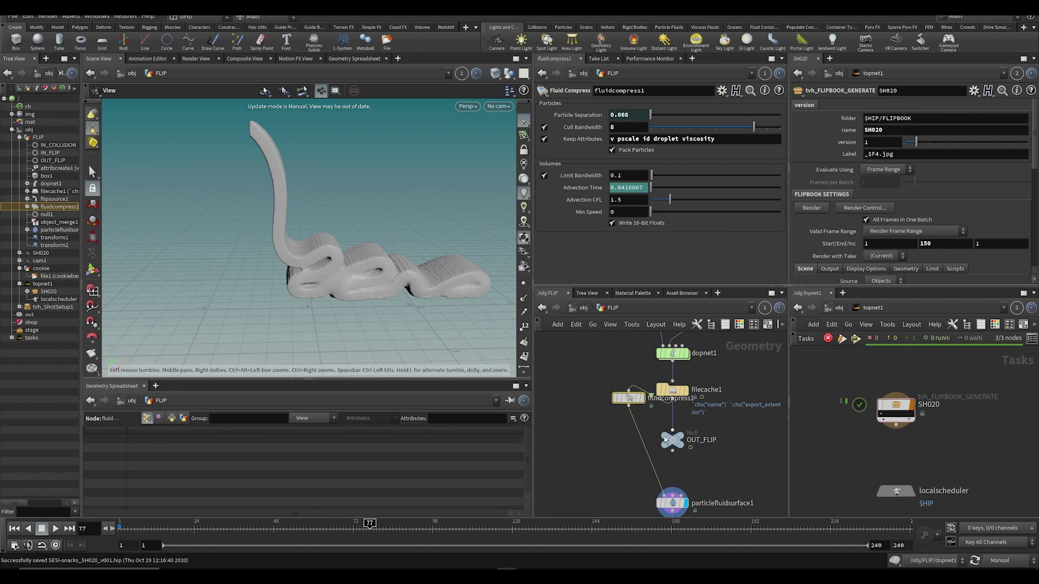
Step: Switch the update mode to Auto Update and inspect fluidcompress1's node information
middle_click(627, 398)
click(1020, 560)
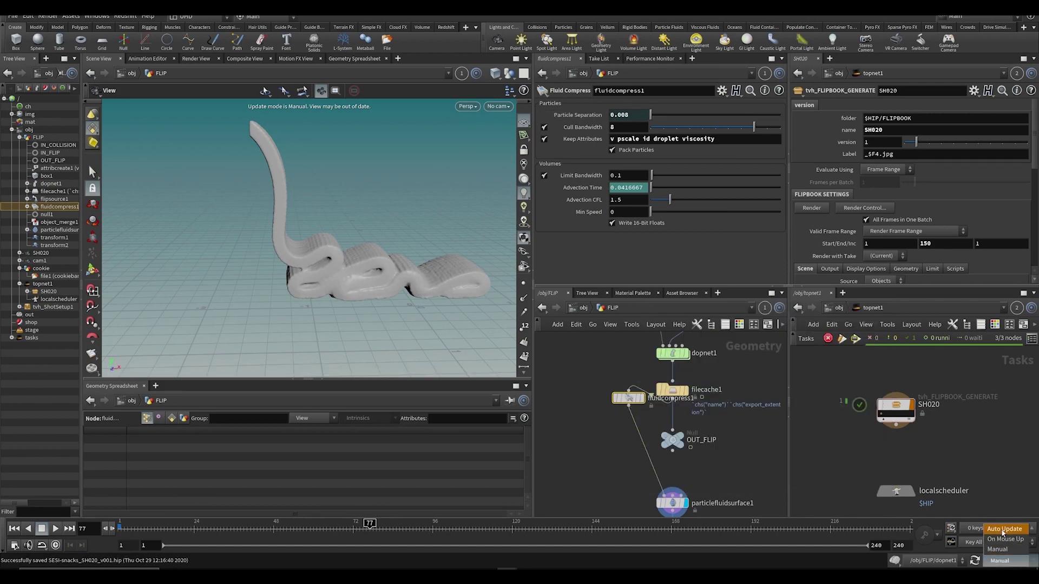
click(1004, 531)
middle_click(628, 401)
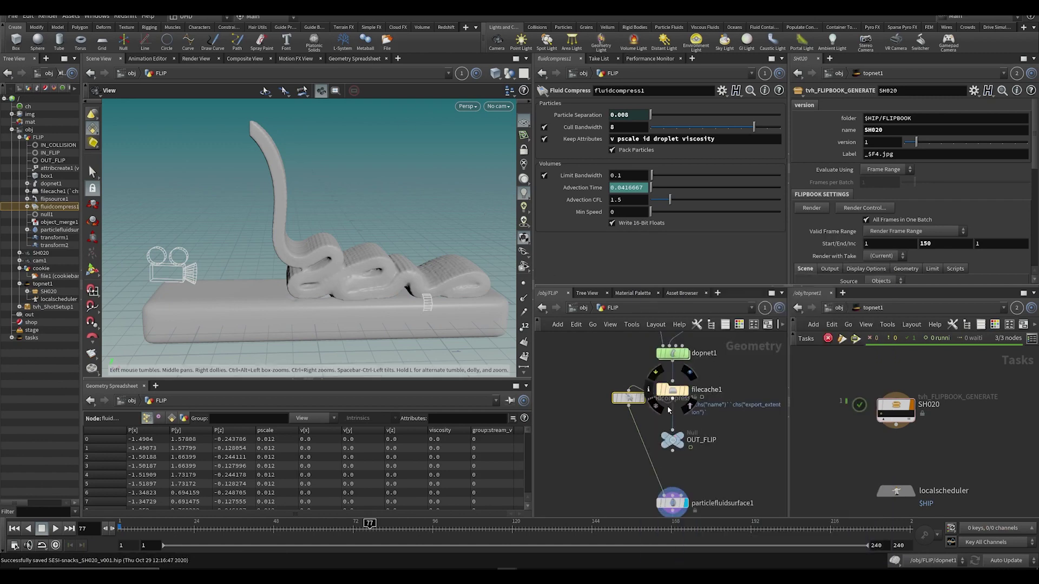
click(673, 390)
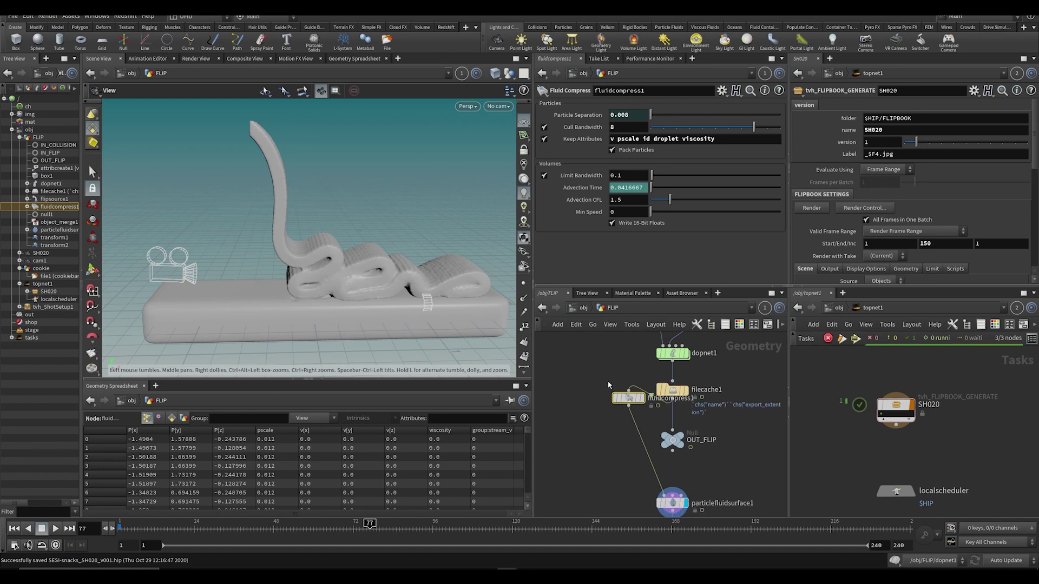
Step: Move fluidcompress1 onto the wire between dopnet1 and filecache1 by copying, deleting and pasting it, and save the scene
mouse_move(602, 436)
middle_down()
mouse_move(595, 407)
mouse_move(606, 420)
middle_up()
key(ctrl+c)
key(Delete)
key(ctrl+s)
middle_drag(630, 360, 600, 392)
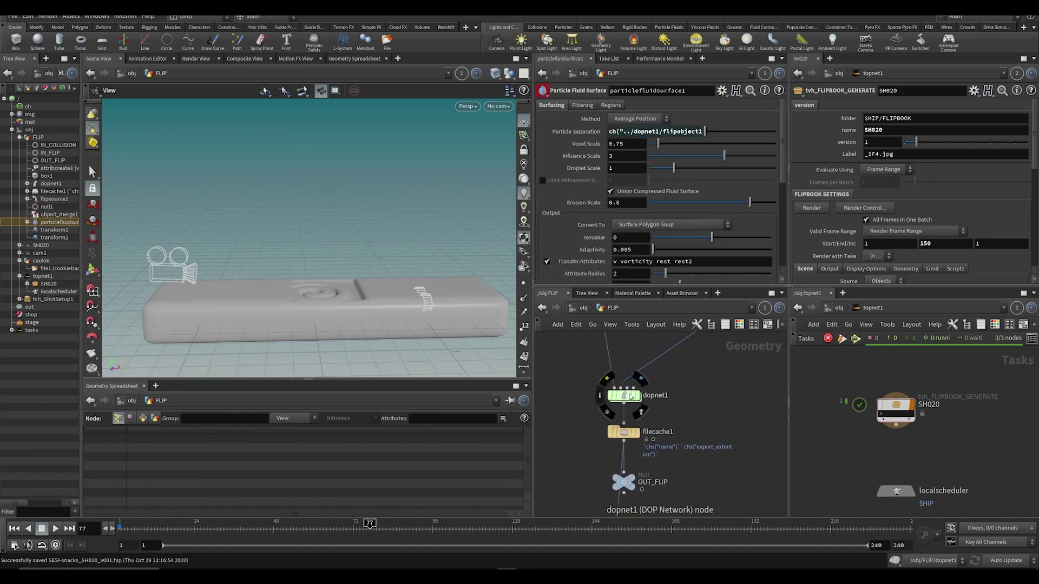
mouse_move(624, 395)
mouse_down()
mouse_move(621, 370)
mouse_move(621, 403)
mouse_up()
key(ctrl+v)
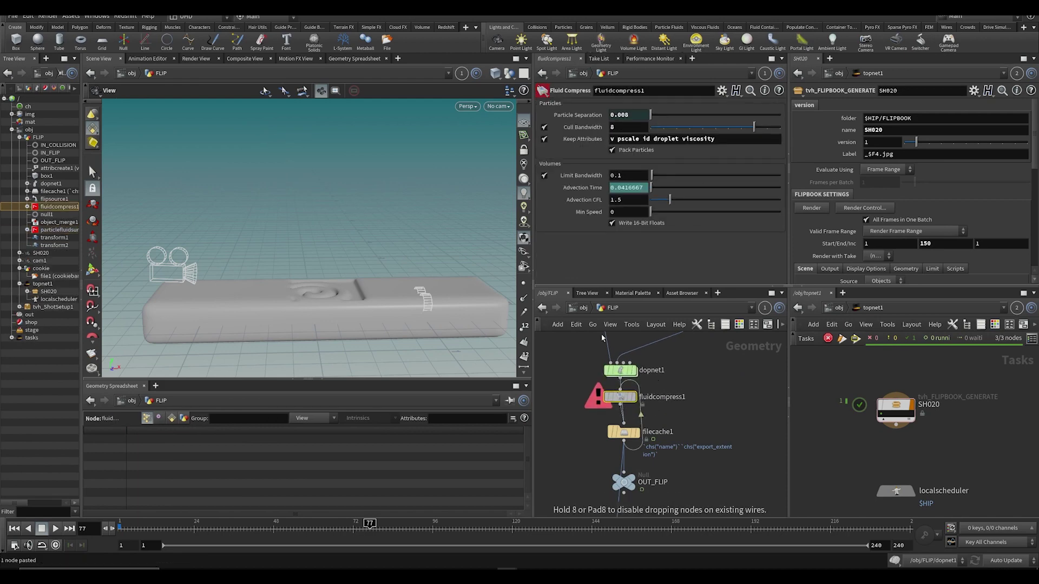
scroll(602, 337, down, 2)
middle_drag(650, 443, 661, 421)
scroll(649, 428, down, 1)
key(ctrl+s)
scroll(632, 369, up, 4)
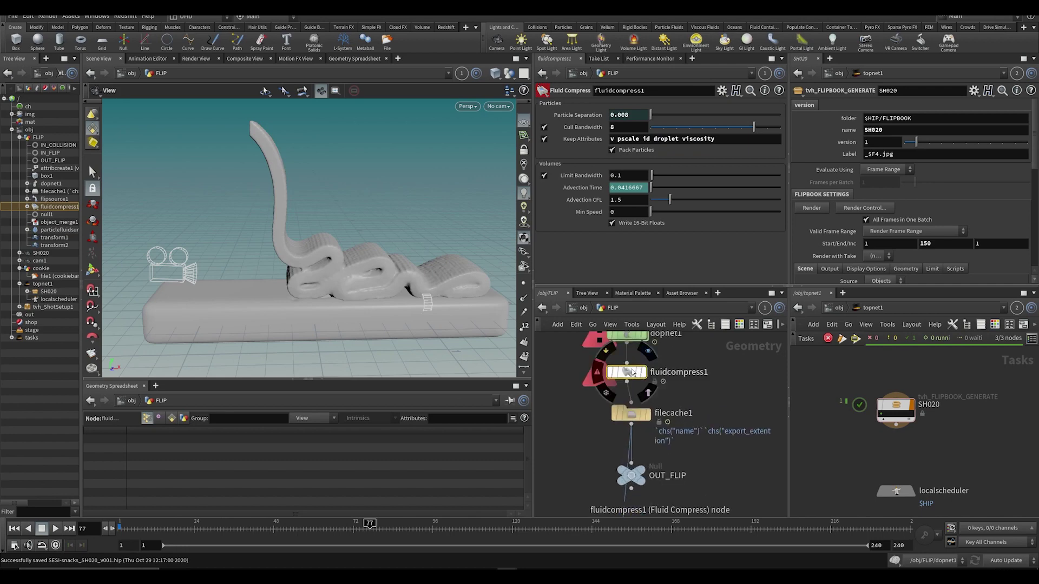
Step: Tidy the positions of fluidcompress1 and the OUT_FLIP null in the FLIP network, and save the scene
drag(631, 371, 636, 373)
middle_drag(699, 398, 681, 456)
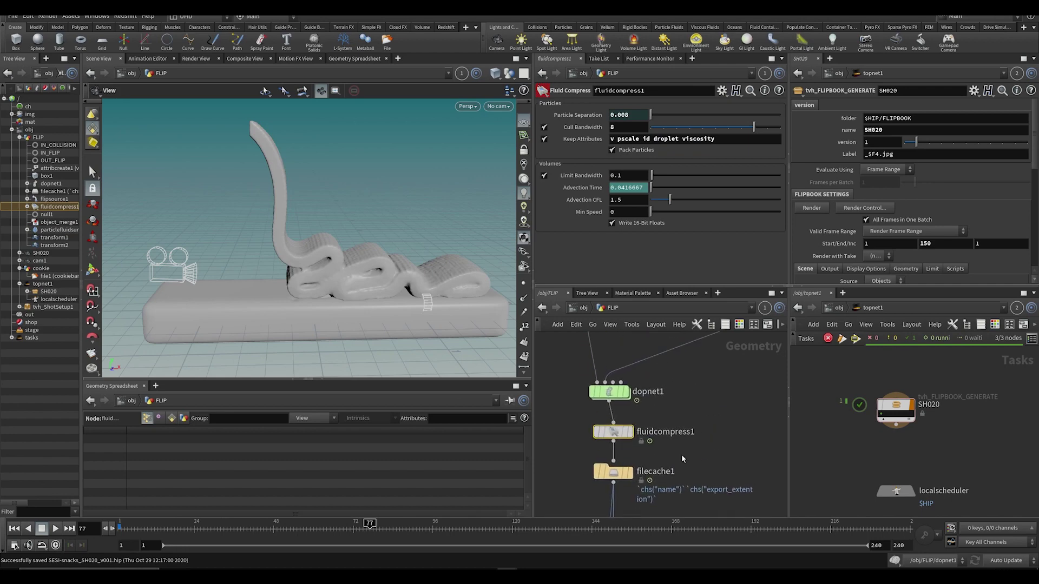
key(ctrl+s)
scroll(674, 424, down, 2)
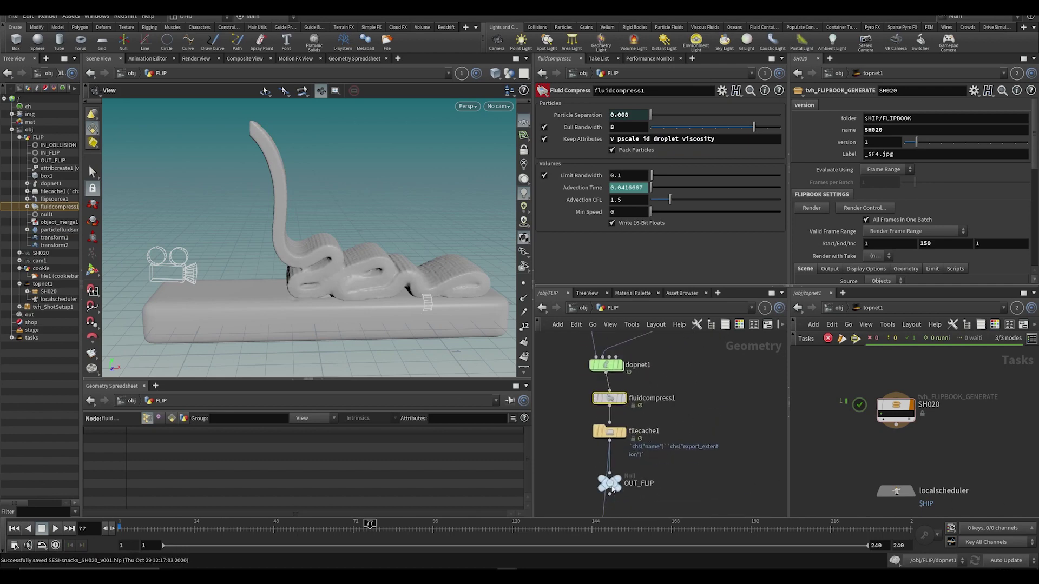
drag(613, 490, 642, 497)
Step: Switch the update mode to Manual, check flipobject1's Particle Separation inside dopnet1, return to the FLIP network and save
click(1006, 561)
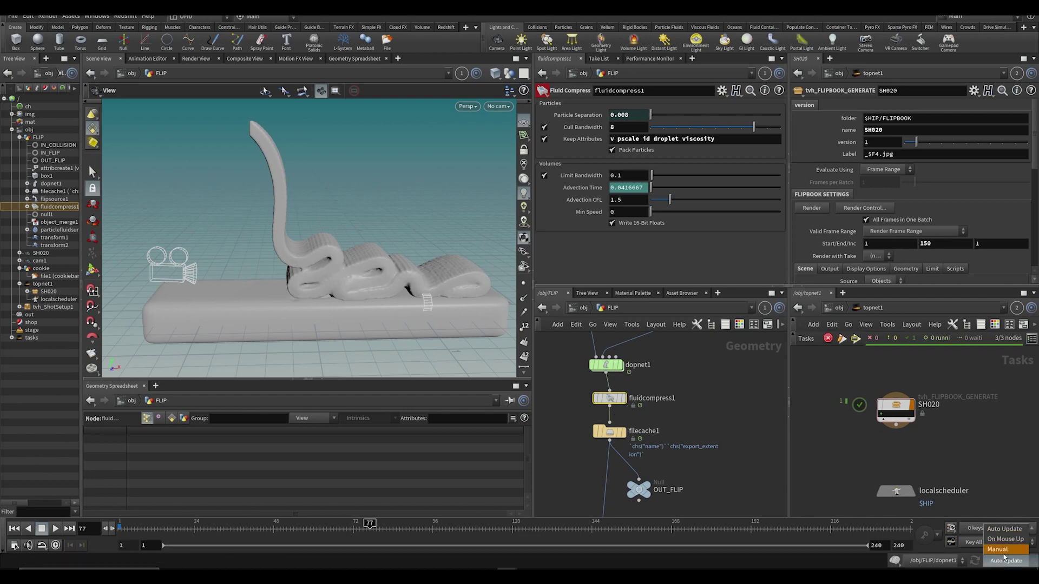
double_click(600, 362)
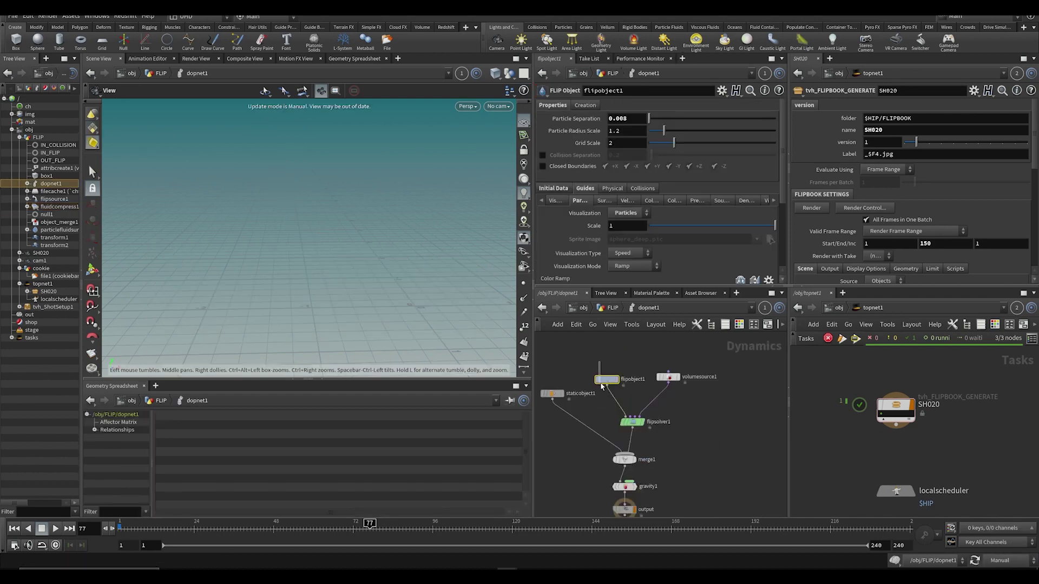
click(624, 119)
click(709, 457)
middle_drag(706, 462, 706, 452)
key(u)
key(ctrl+s)
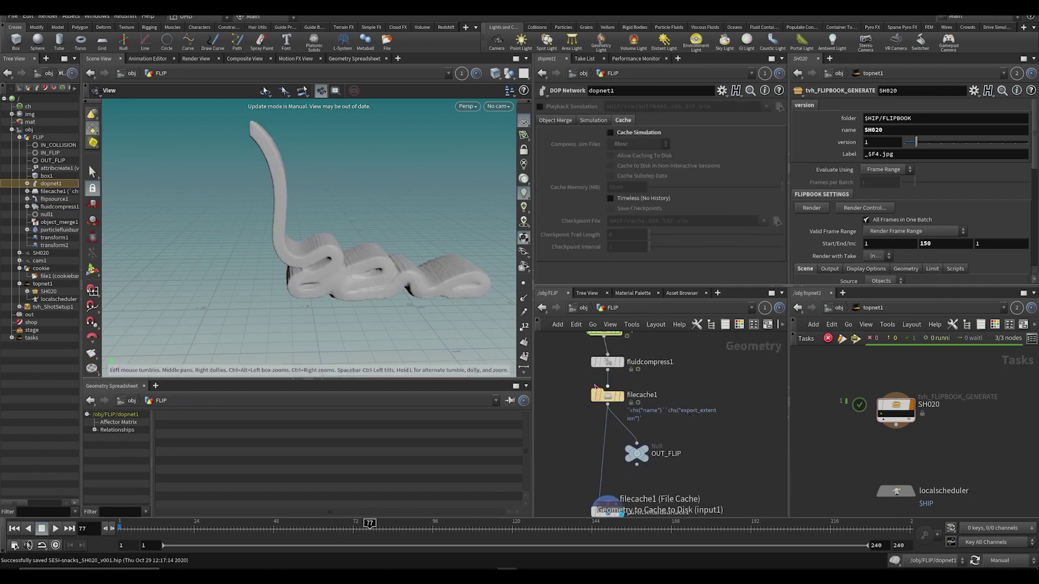
Step: Display filecache1 with the update mode set to Auto Update, and place OUT_FLIP clear of it
click(625, 379)
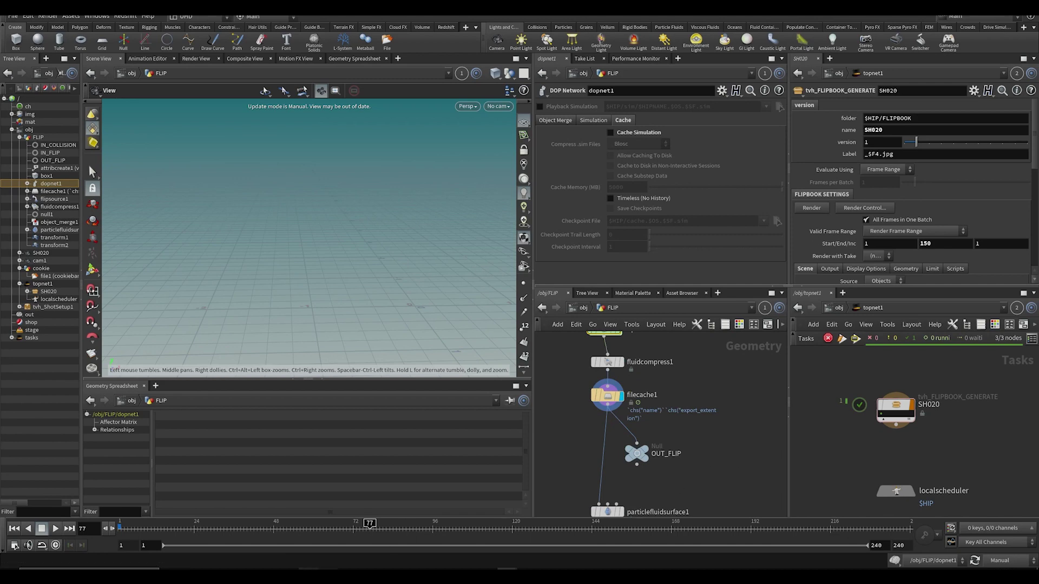
click(988, 562)
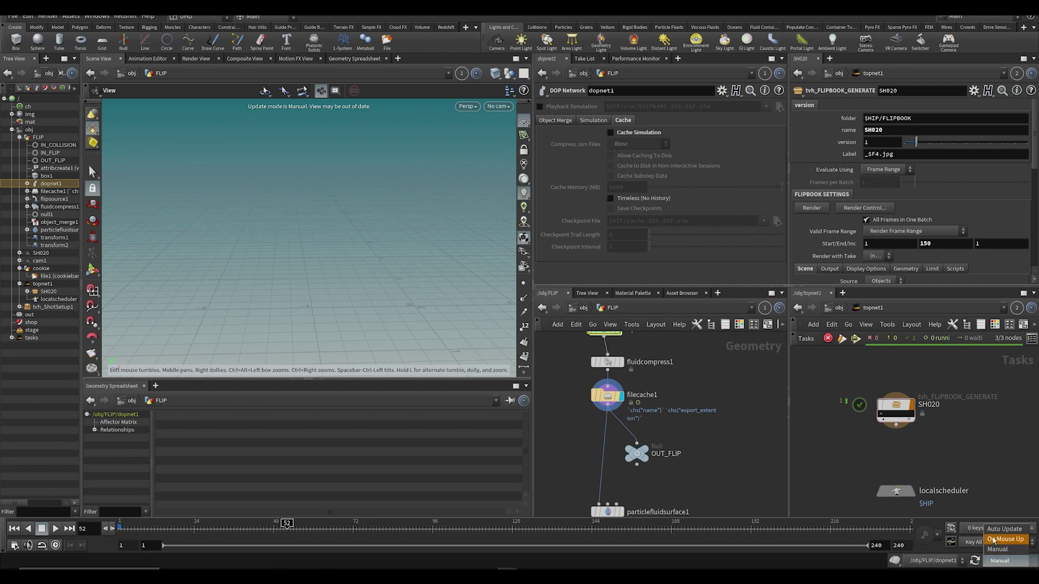
click(983, 528)
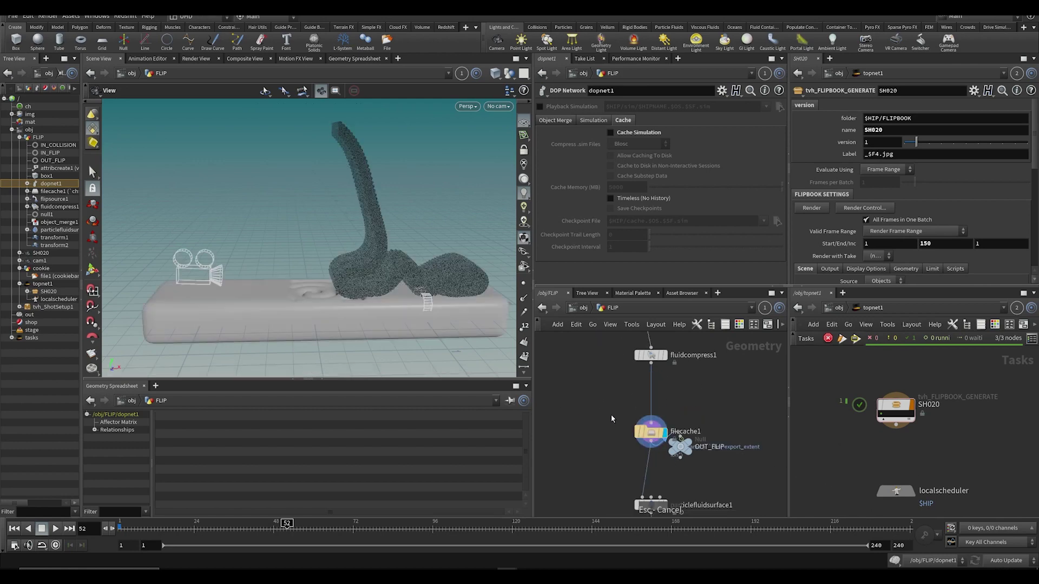
drag(680, 448, 697, 474)
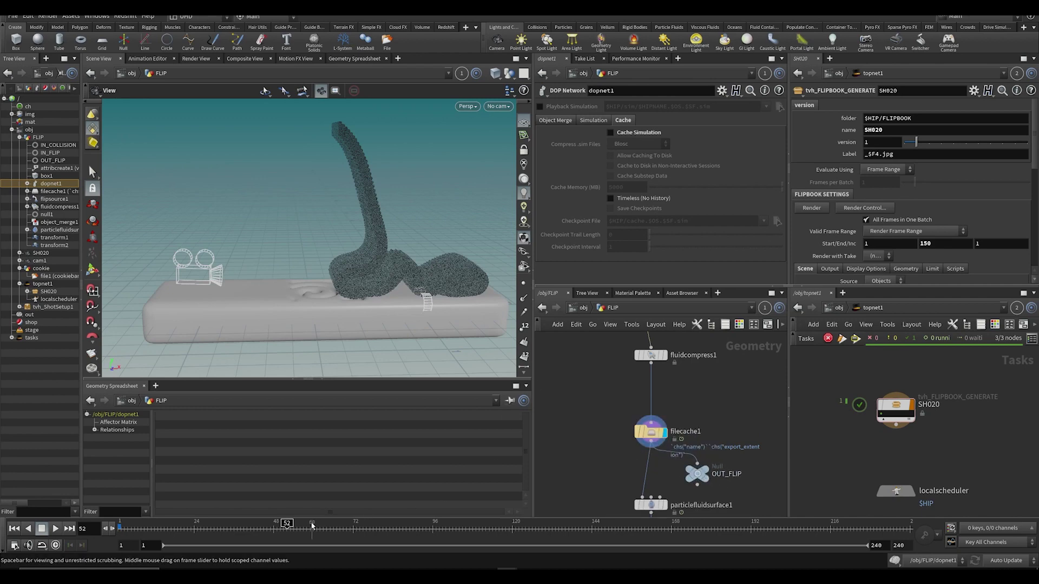
Step: Go to frame 69, examine the cached fluid particles from several angles, and save the scene
drag(312, 523, 344, 523)
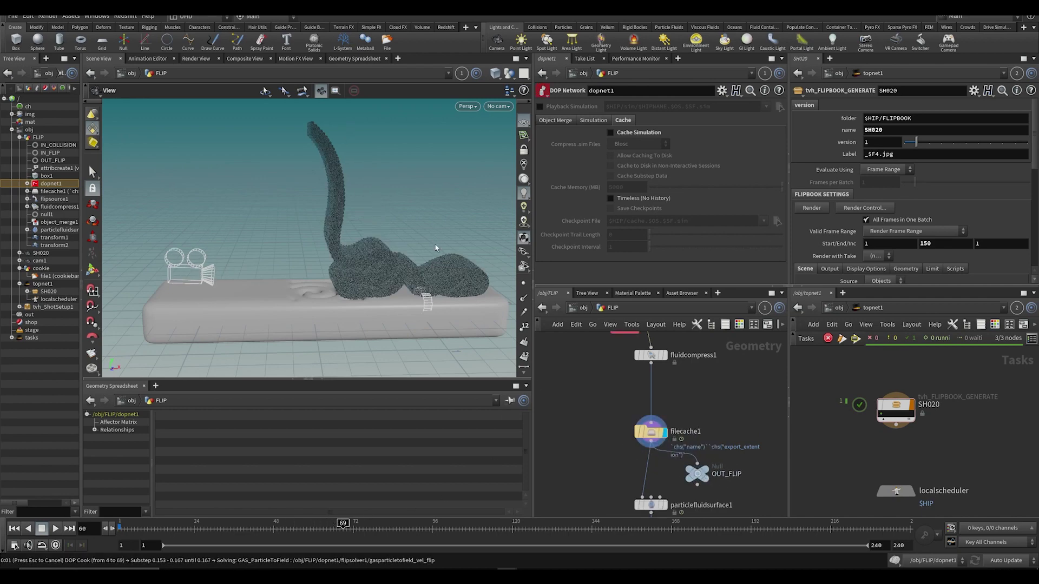
drag(391, 246, 327, 254)
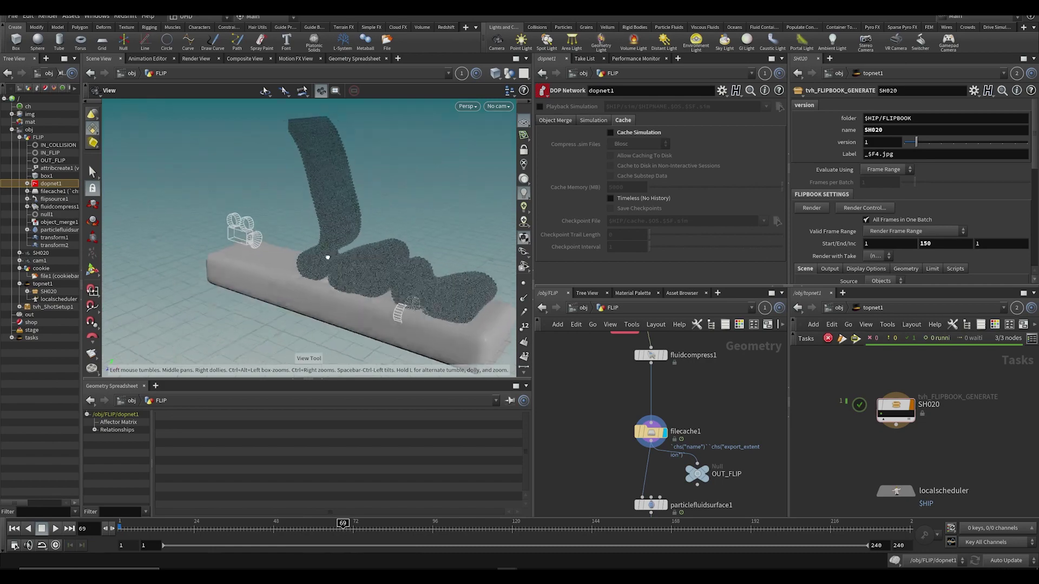
right_drag(327, 255, 420, 275)
drag(420, 275, 509, 289)
key(ctrl+s)
Step: Set the update mode to Manual, open flipobject1's Particle Separation for editing inside dopnet1, and save the scene
middle_drag(664, 363, 693, 428)
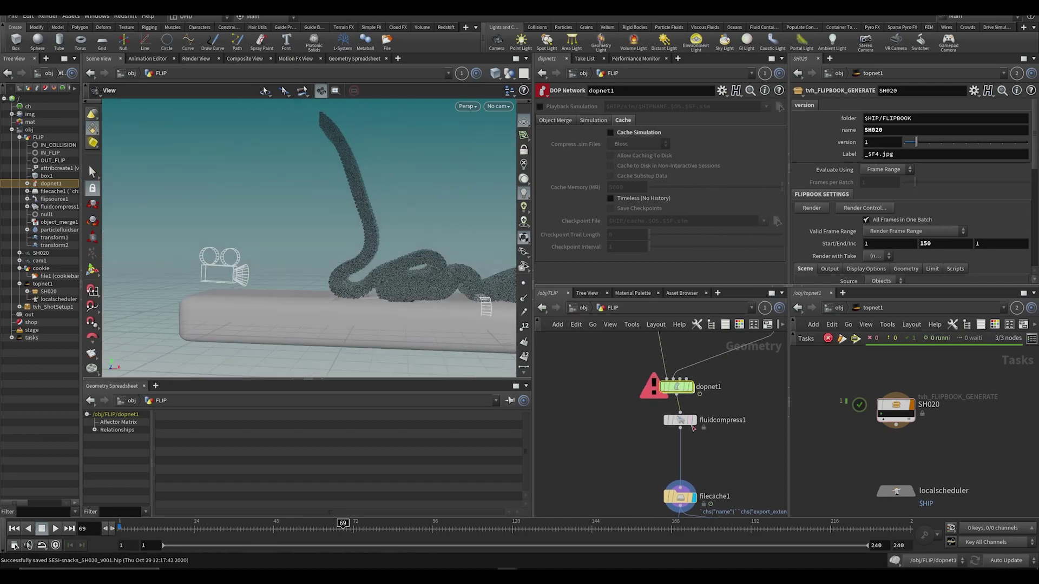
click(994, 562)
click(998, 562)
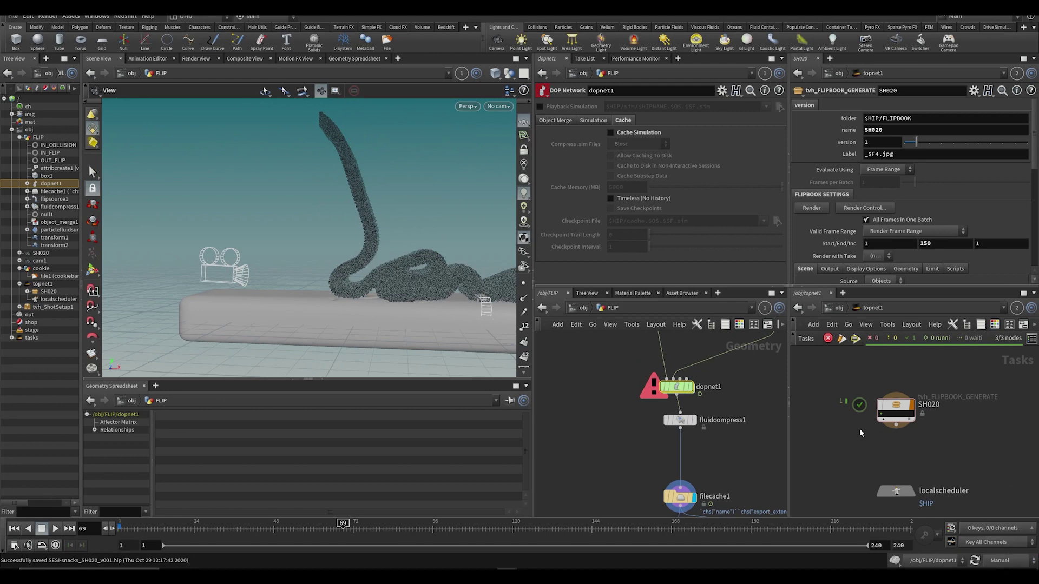
double_click(676, 386)
middle_drag(674, 391, 670, 416)
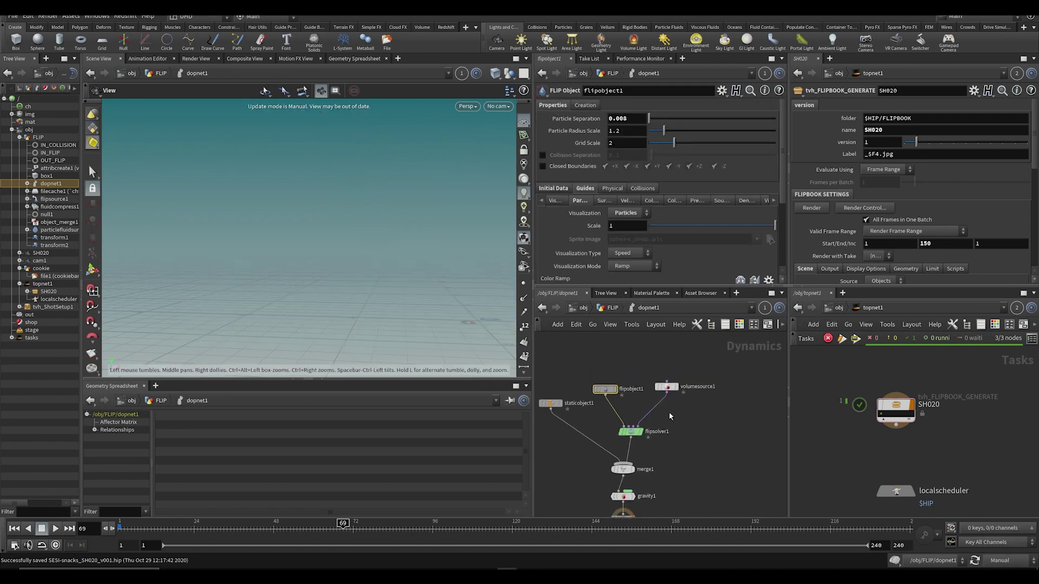
click(637, 124)
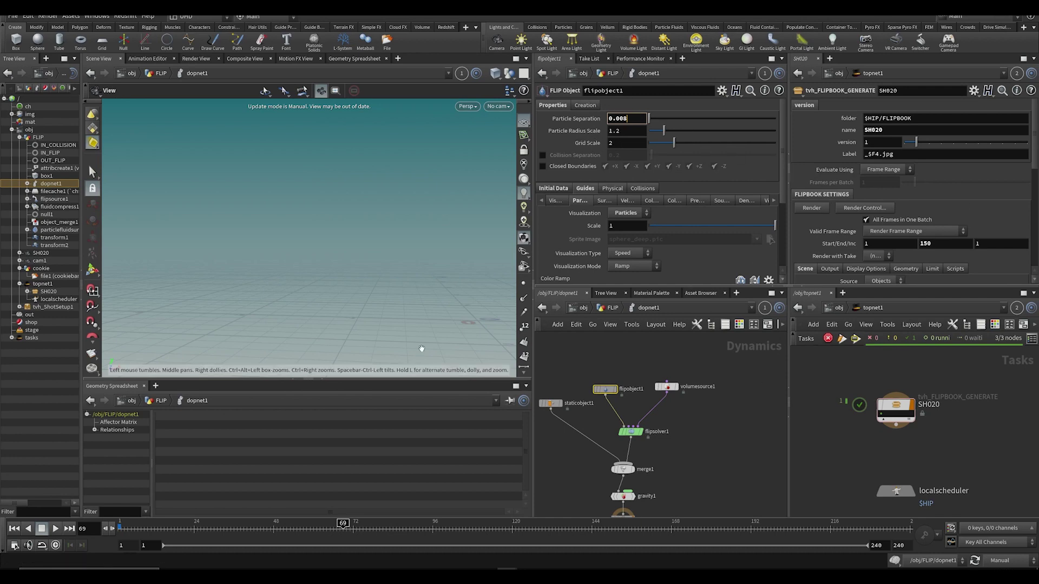
key(ctrl+s)
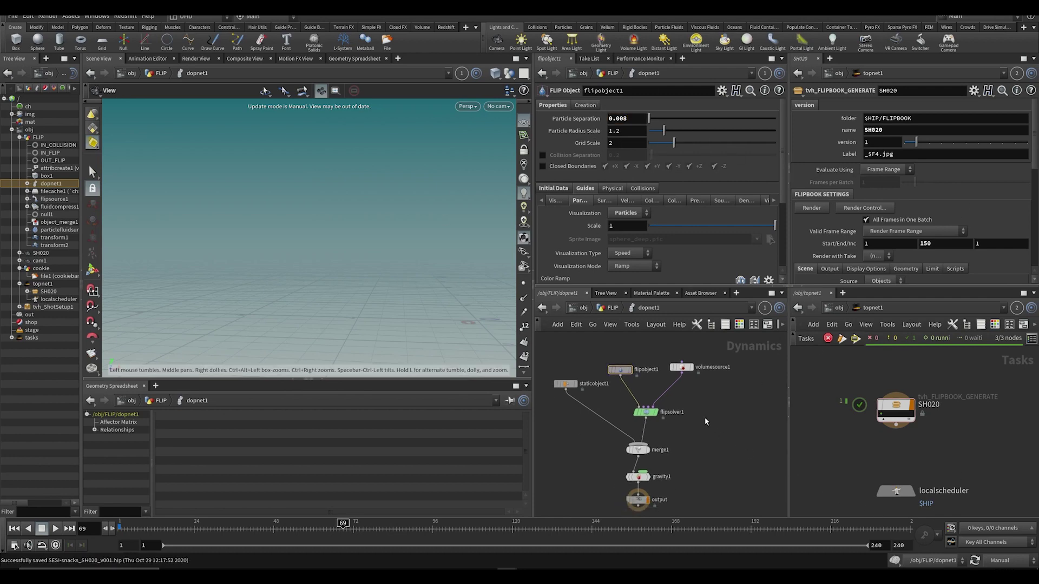
Step: Add a Box node beside dopnet1 in the FLIP network, and display and frame it with Auto Update on
key(u)
key(Tab)
text(box)
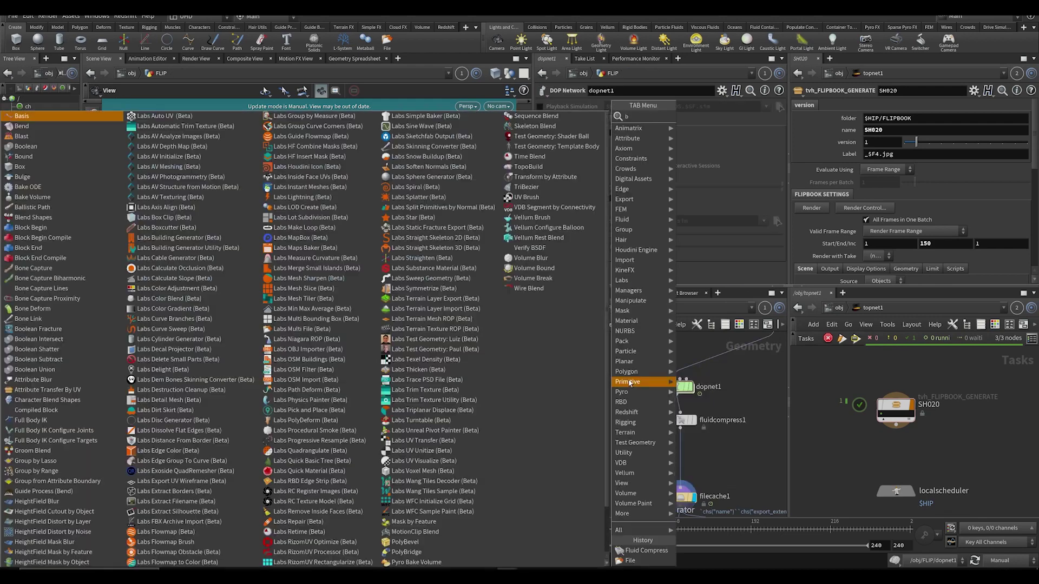
key(Return)
click(628, 379)
click(594, 383)
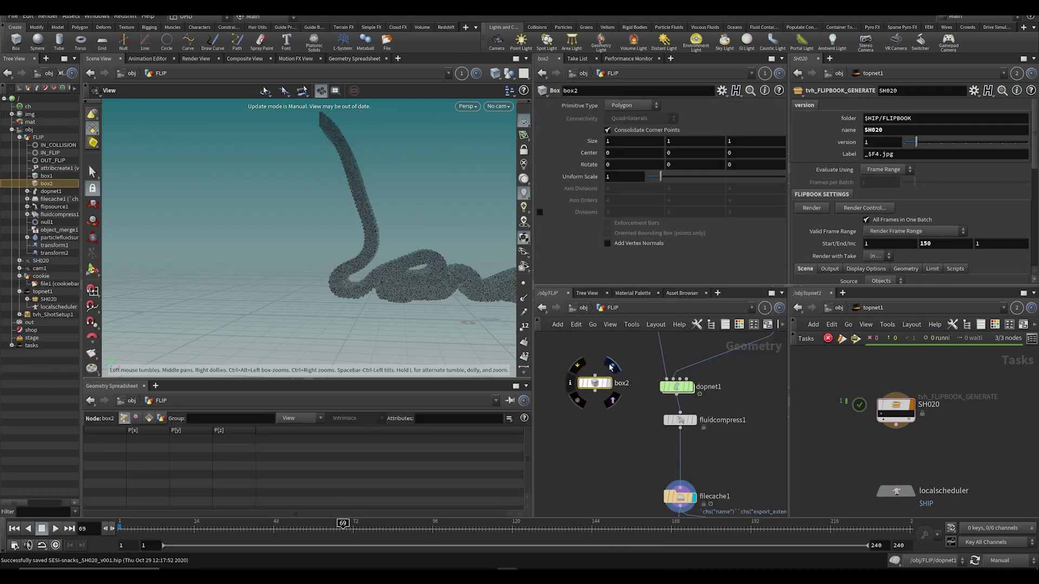
click(608, 383)
click(1000, 560)
click(1004, 529)
key(f)
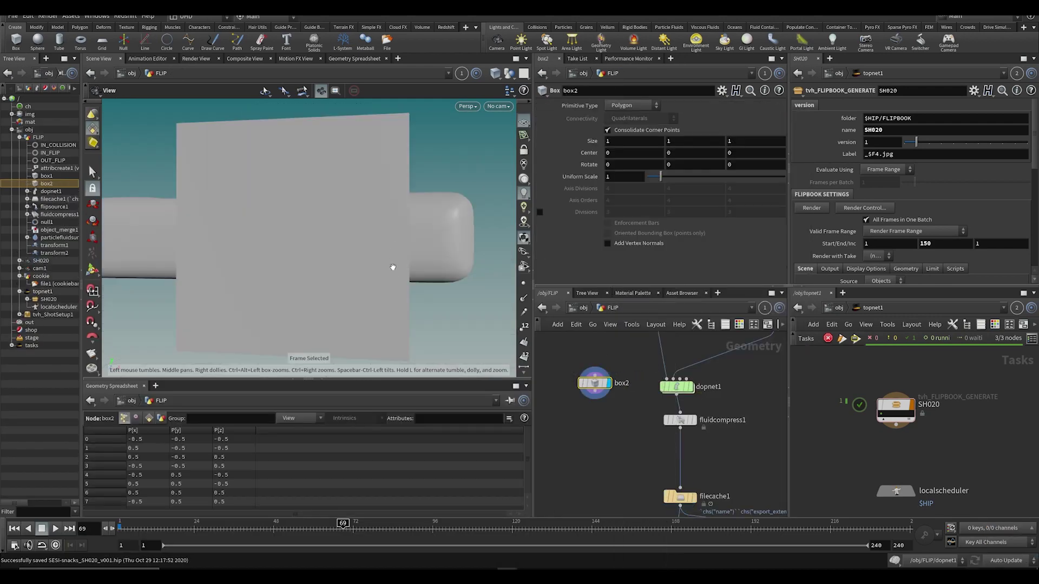
Step: Set box2's Primitive Type to Polygon Mesh and show wireframe lines over the shaded geometry in the viewport
click(509, 73)
click(527, 87)
drag(398, 179, 403, 244)
click(633, 105)
click(627, 130)
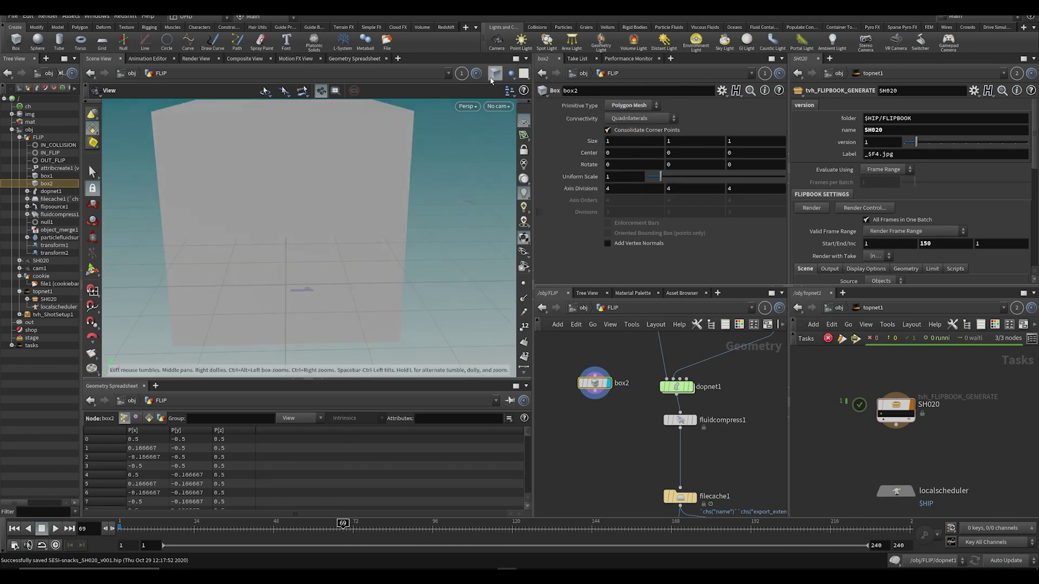
click(504, 76)
click(511, 73)
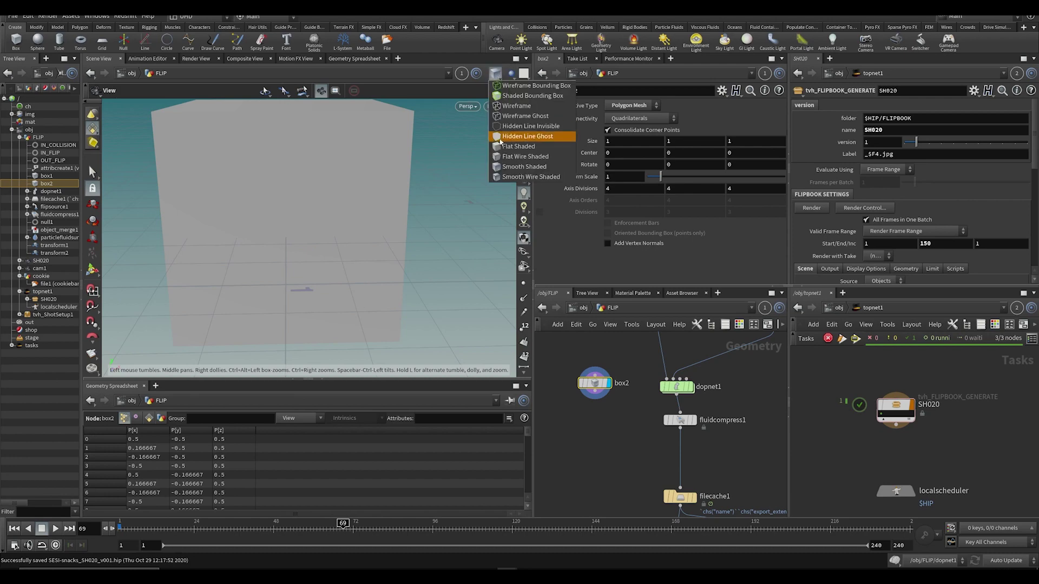
click(520, 168)
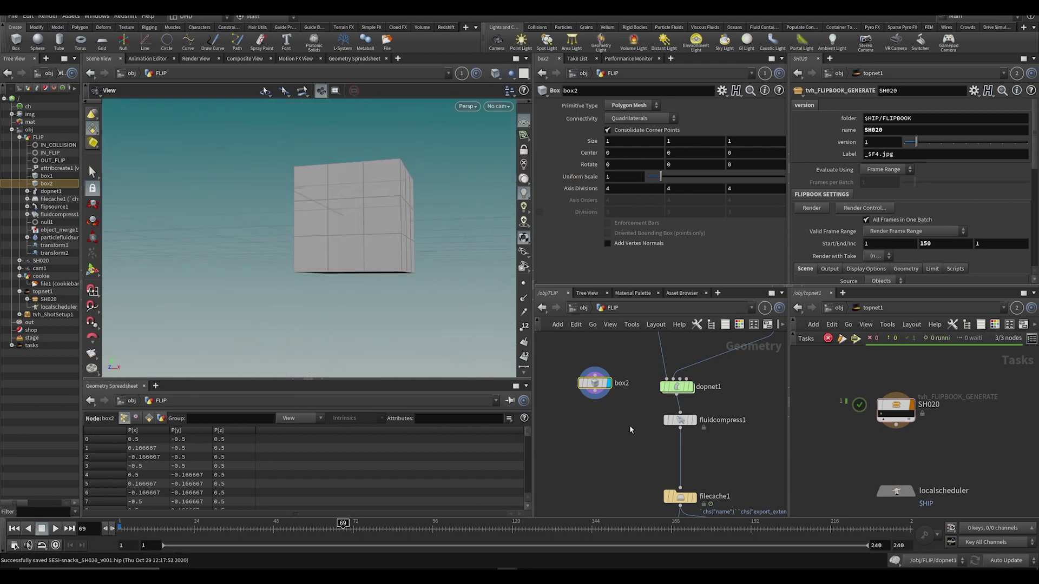
Step: Add a Subdivide node below box2 with the OpenSubdiv Bilinear algorithm and a Depth of 0
key(Tab)
text(sub)
key(Return)
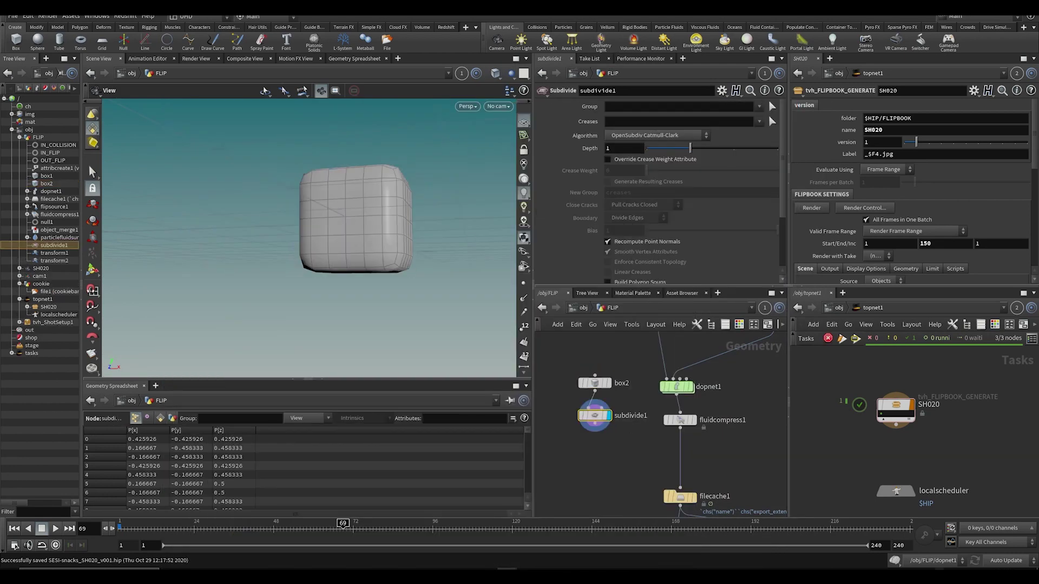
click(654, 135)
click(628, 189)
drag(373, 216, 407, 230)
drag(690, 148, 654, 152)
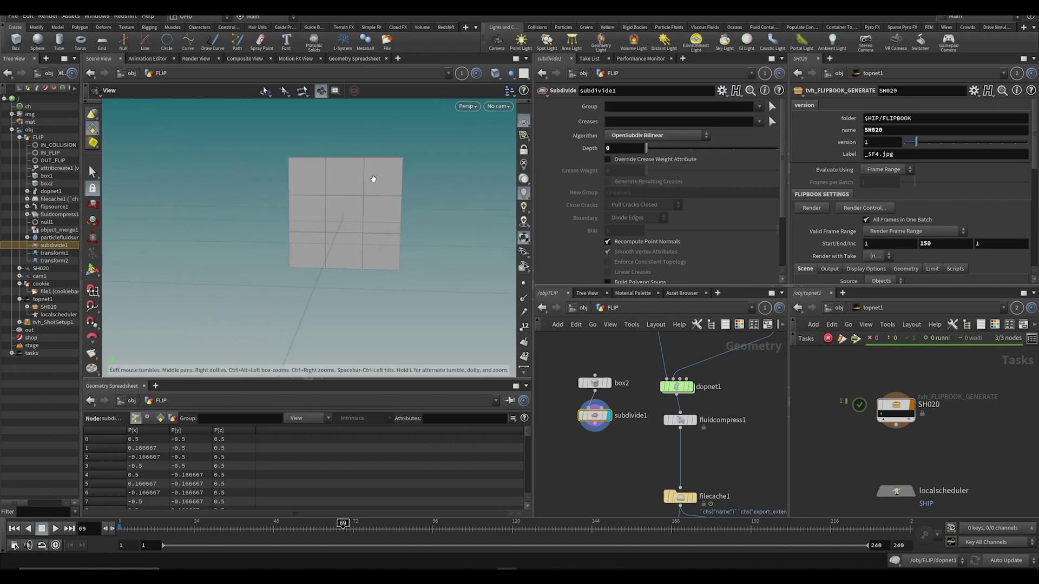
drag(371, 178, 392, 189)
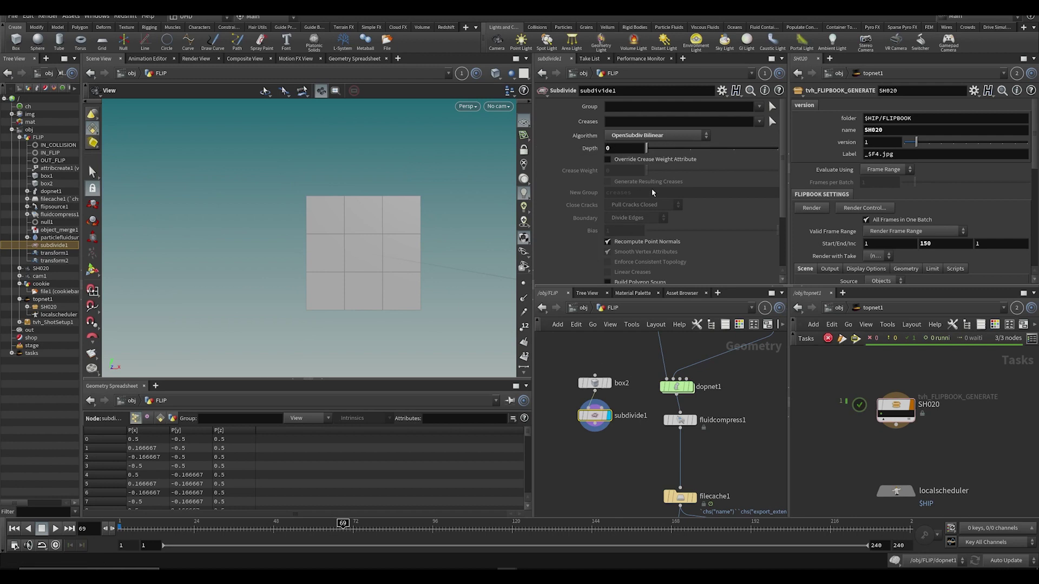
Step: Raise subdivide1's Depth to 1 and then 2, and compare the point counts of box2 and subdivide1
drag(646, 150, 694, 145)
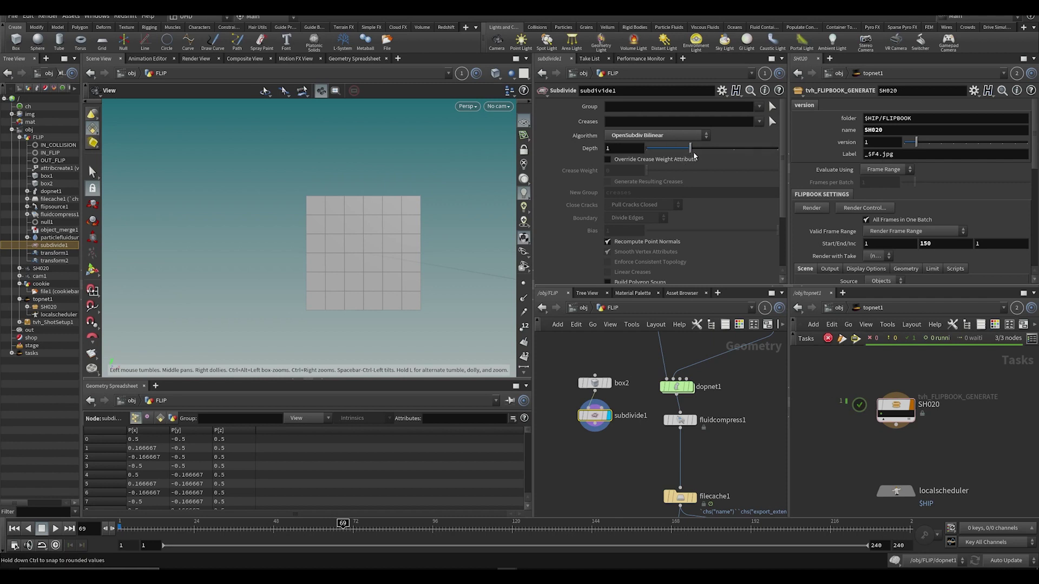
drag(693, 153, 736, 154)
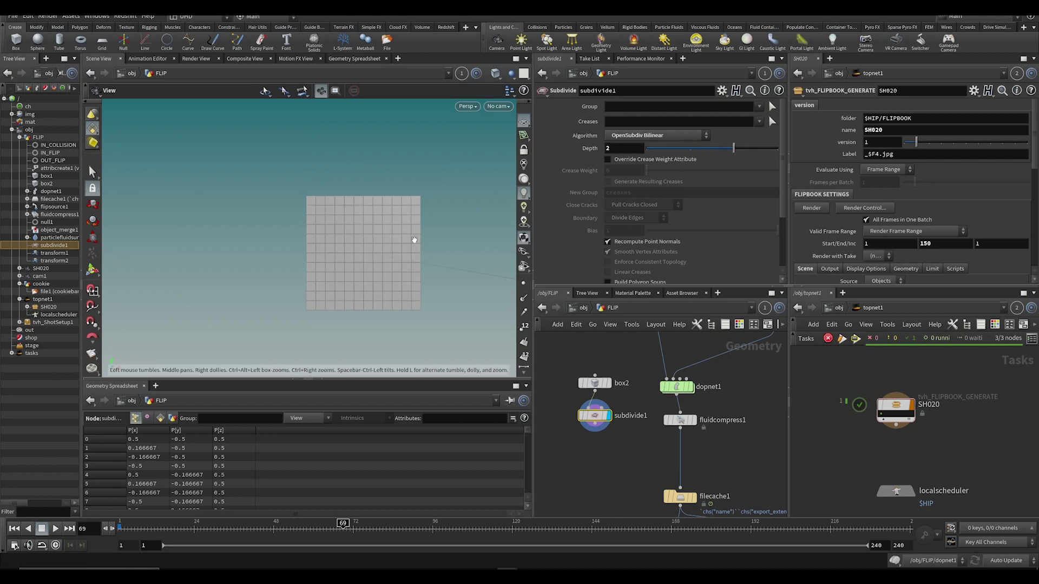
middle_click(595, 390)
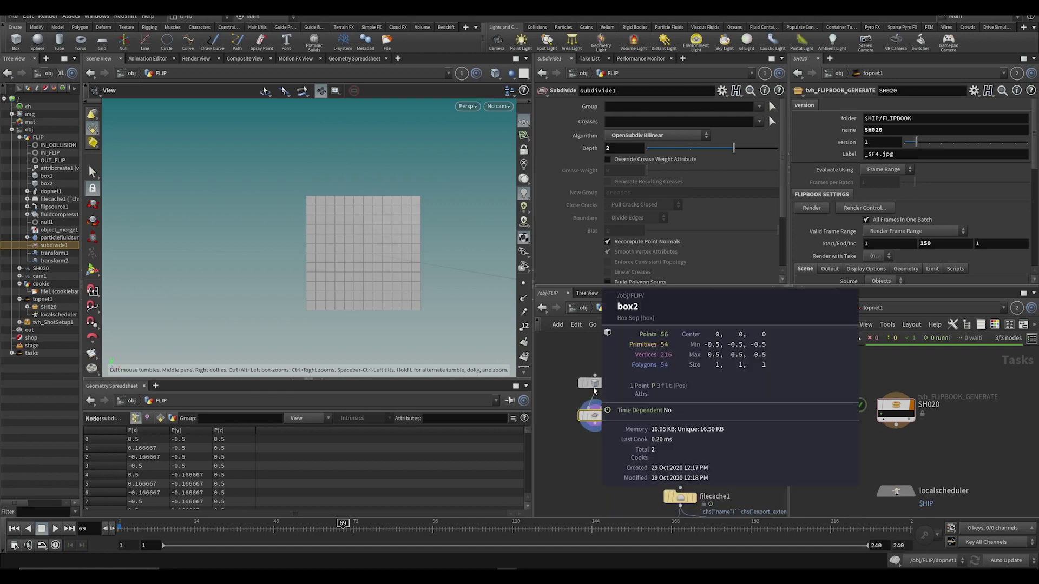
middle_click(591, 414)
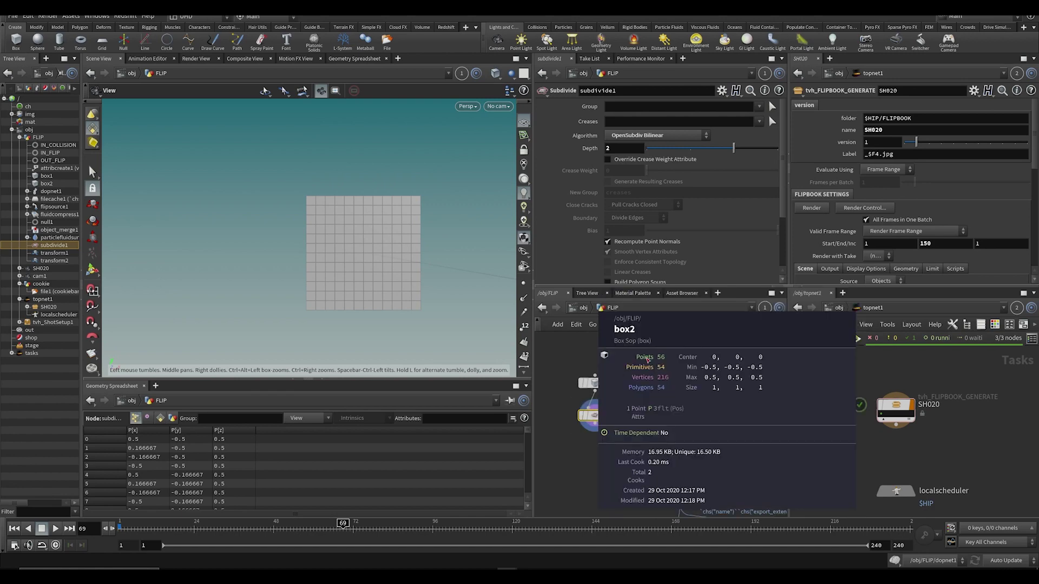
middle_click(595, 385)
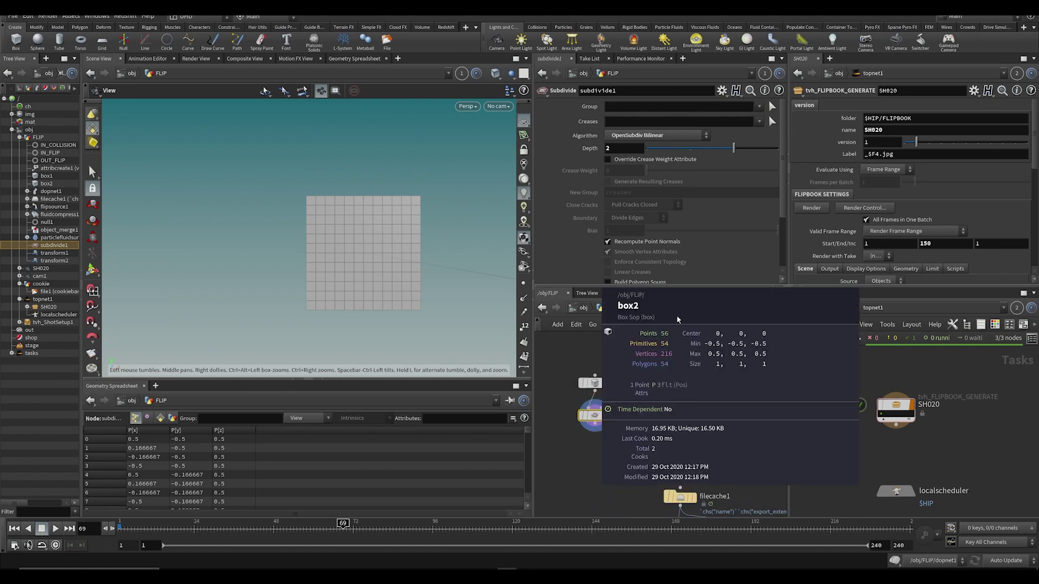
middle_click(600, 419)
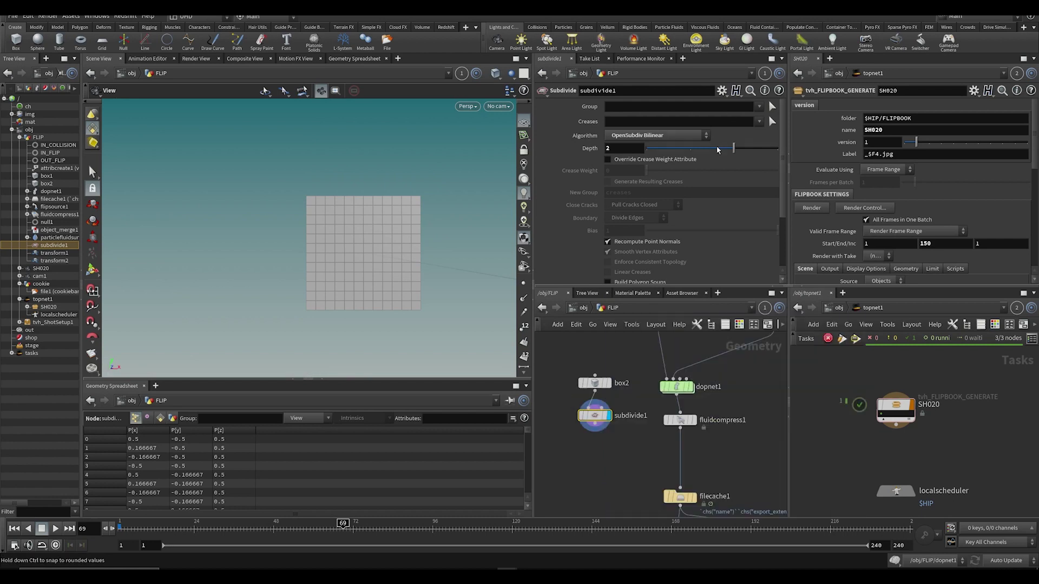
Step: Increase subdivide1's Depth to 3 and then 4, checking its point count in the node information
drag(734, 148, 761, 153)
middle_click(603, 417)
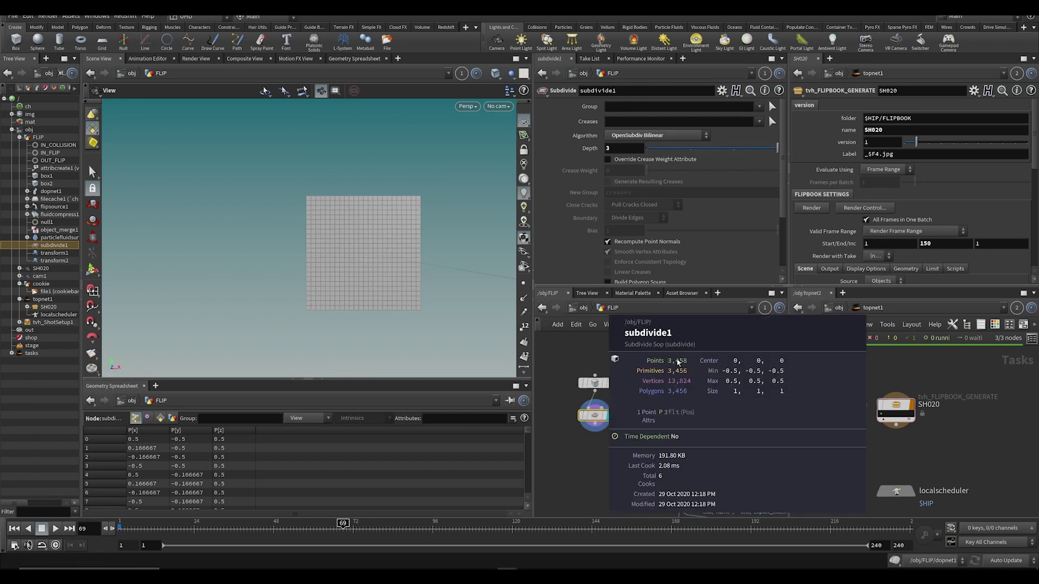
double_click(630, 147)
text(4)
key(Return)
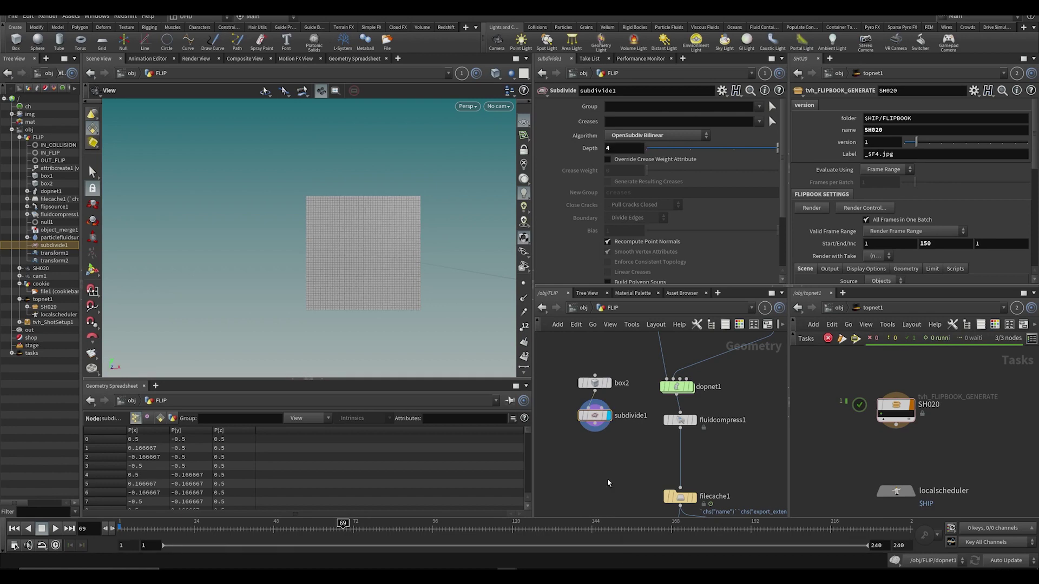
middle_click(599, 418)
Step: Delete the box2 and subdivide1 nodes and open the network inside dopnet1
drag(573, 488, 615, 374)
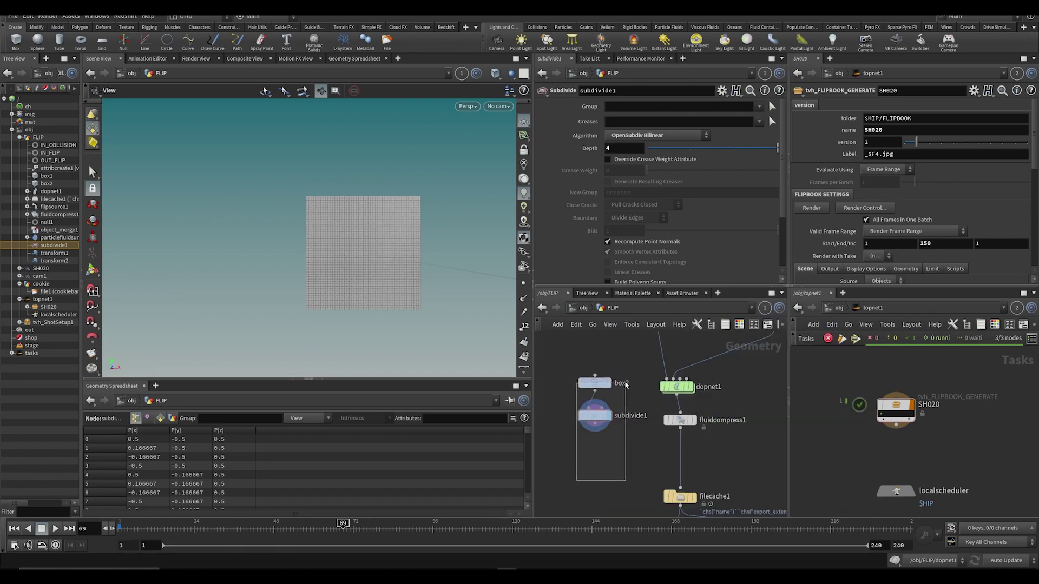
key(Delete)
double_click(667, 374)
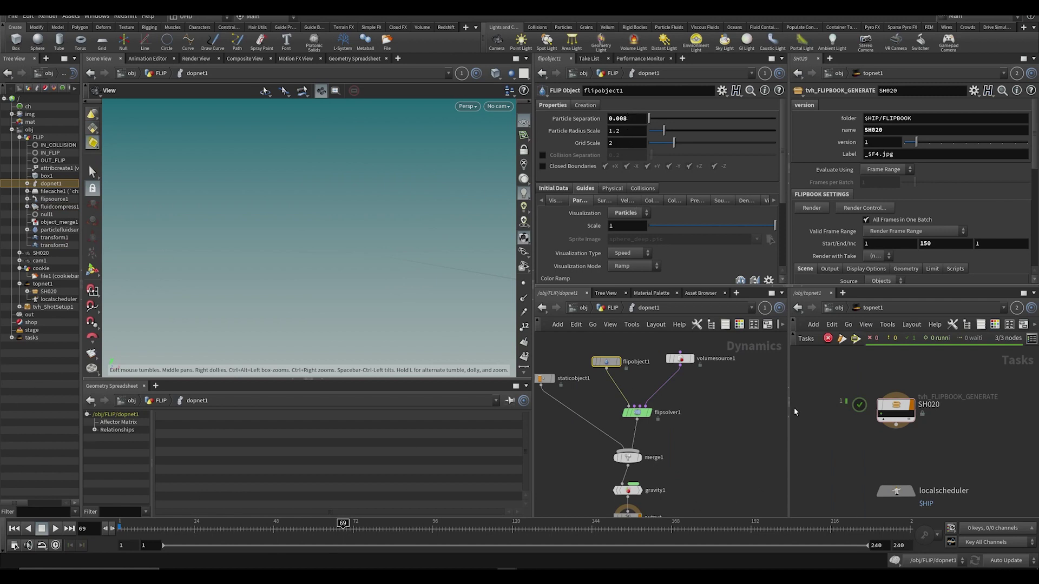
Step: Return to the FLIP geometry network, display the filecache1 node and save the scene
key(u)
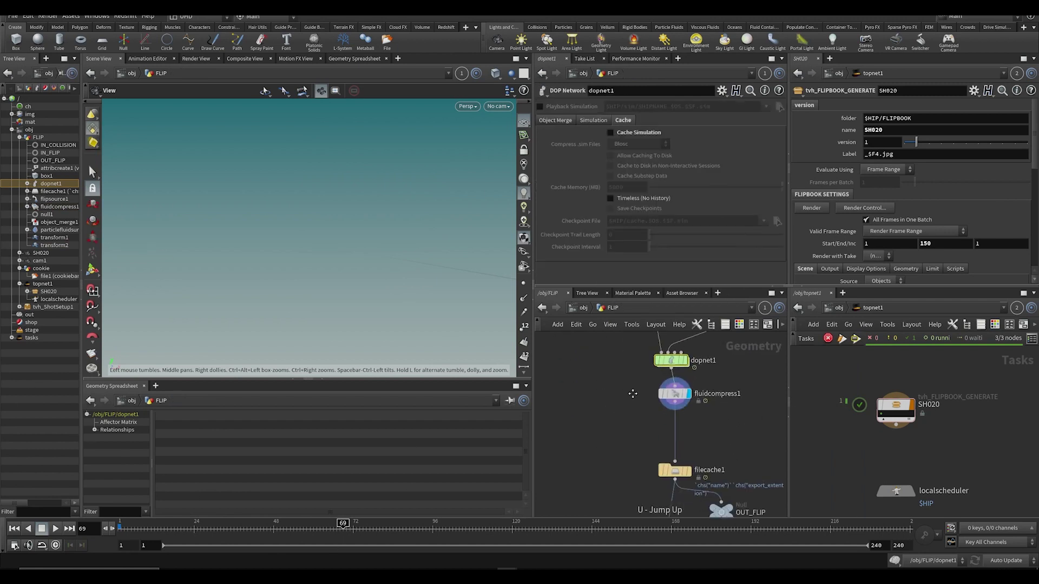
key(ctrl+s)
drag(616, 432, 683, 457)
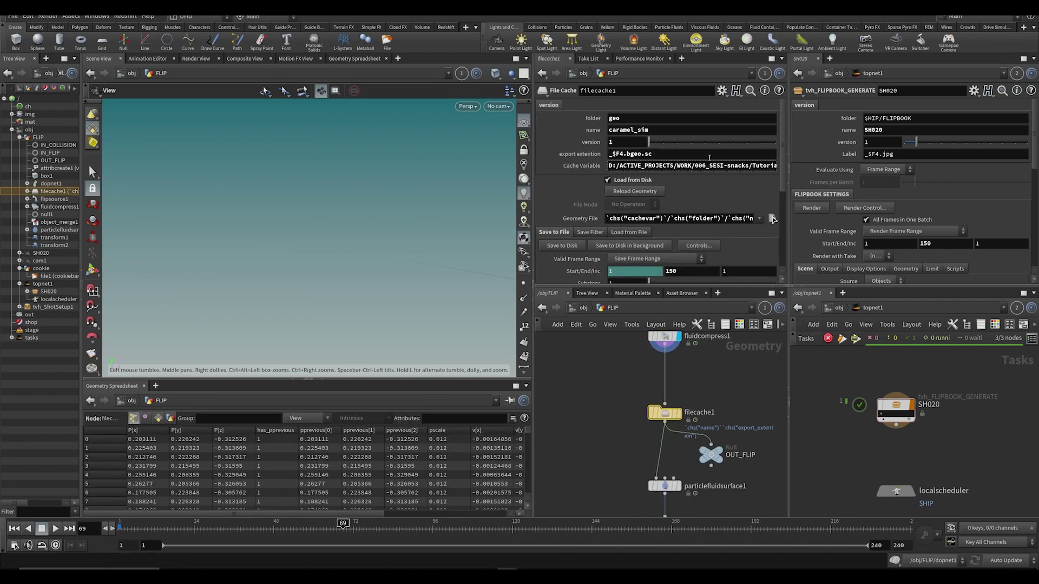
middle_drag(613, 360, 598, 392)
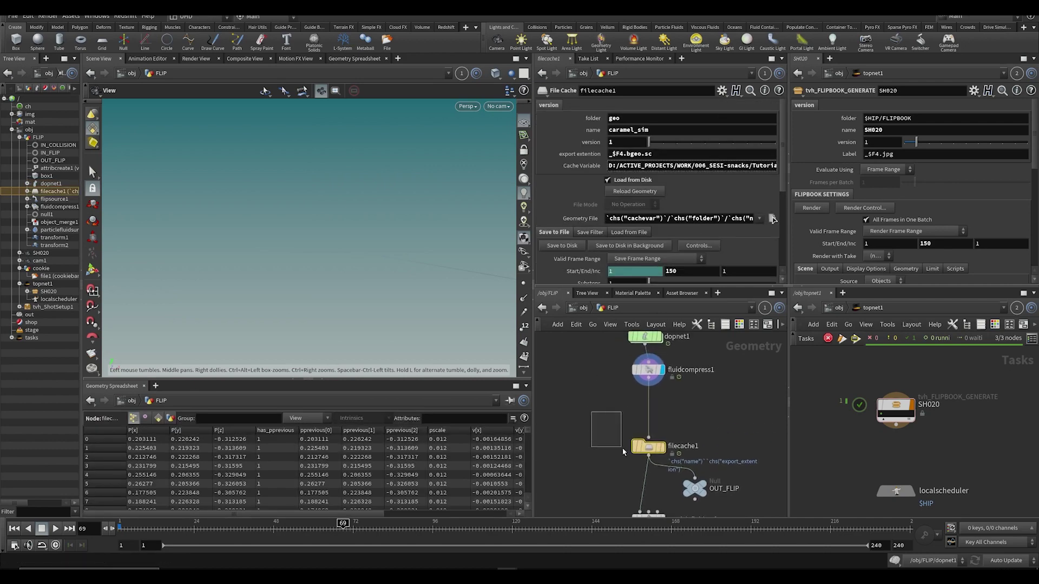
drag(622, 449, 625, 448)
middle_drag(625, 447, 597, 394)
key(ctrl+s)
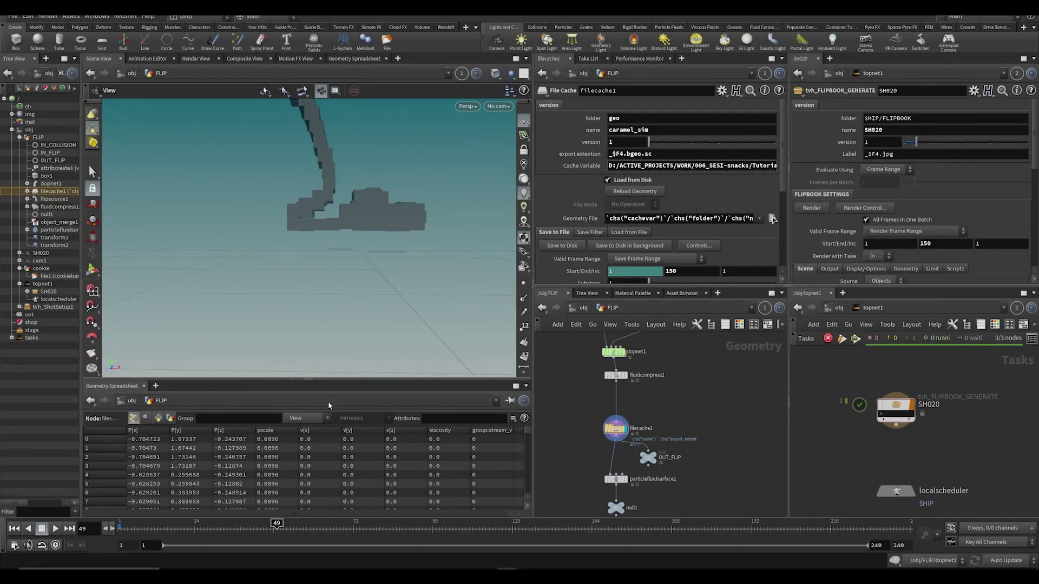
Step: Hide the viewport's reference grid and inspect filecache1's compressed fluid at frames 54 and 94
drag(234, 528, 293, 528)
drag(325, 271, 398, 253)
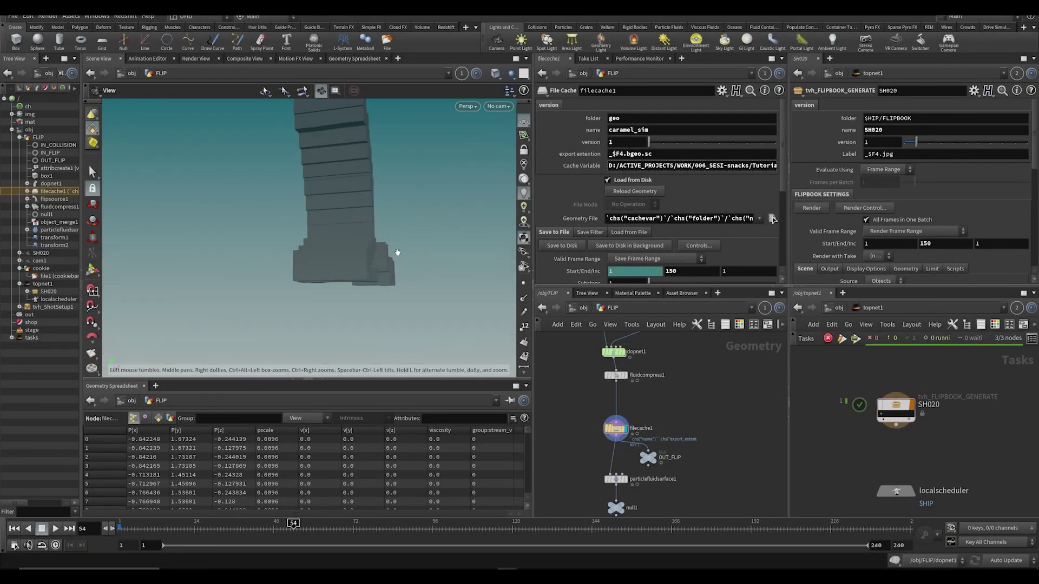
drag(262, 256, 386, 252)
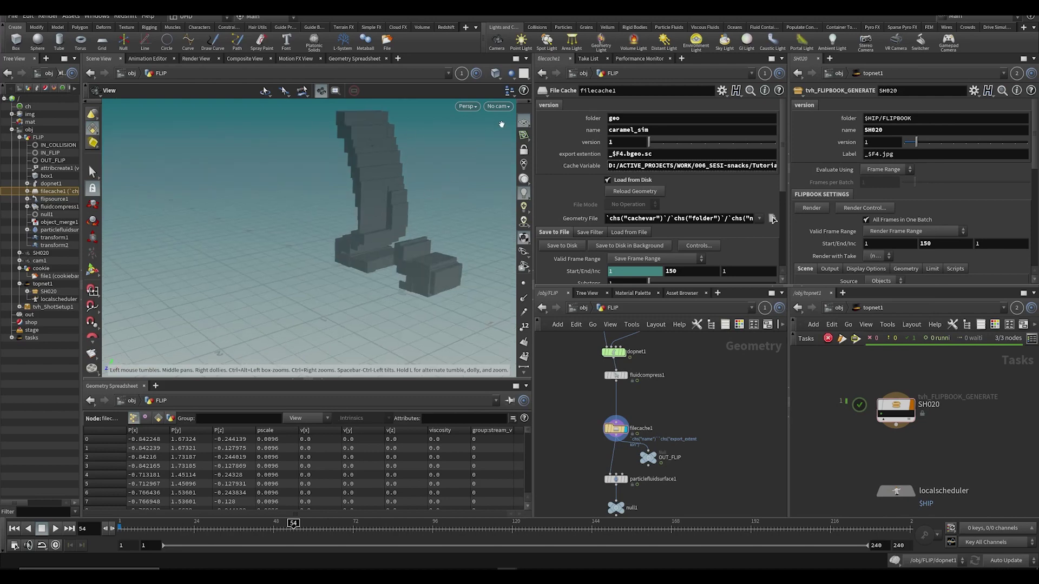
click(523, 122)
drag(444, 281, 377, 301)
drag(293, 528, 426, 533)
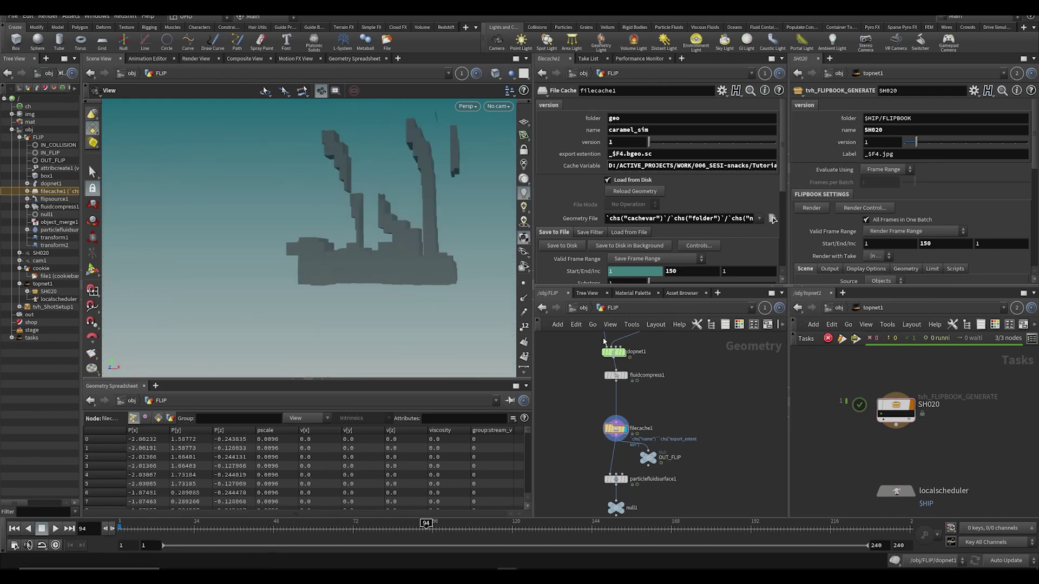
Step: Check the size of the cached caramel_sim sequence in the Geometry File browser and save the scene
click(773, 217)
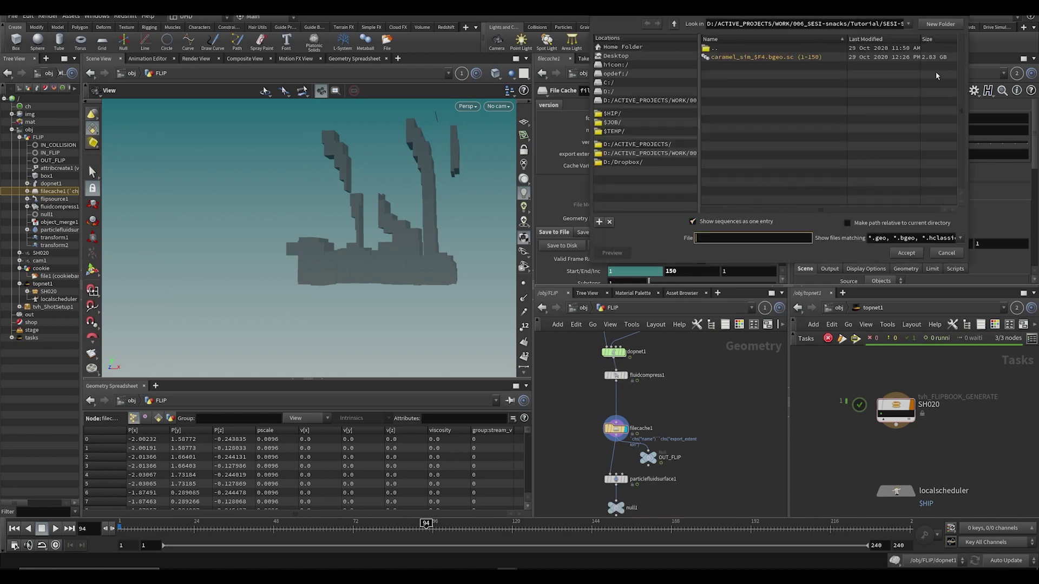
click(945, 256)
middle_drag(702, 438, 736, 427)
key(ctrl+s)
scroll(647, 366, up, 2)
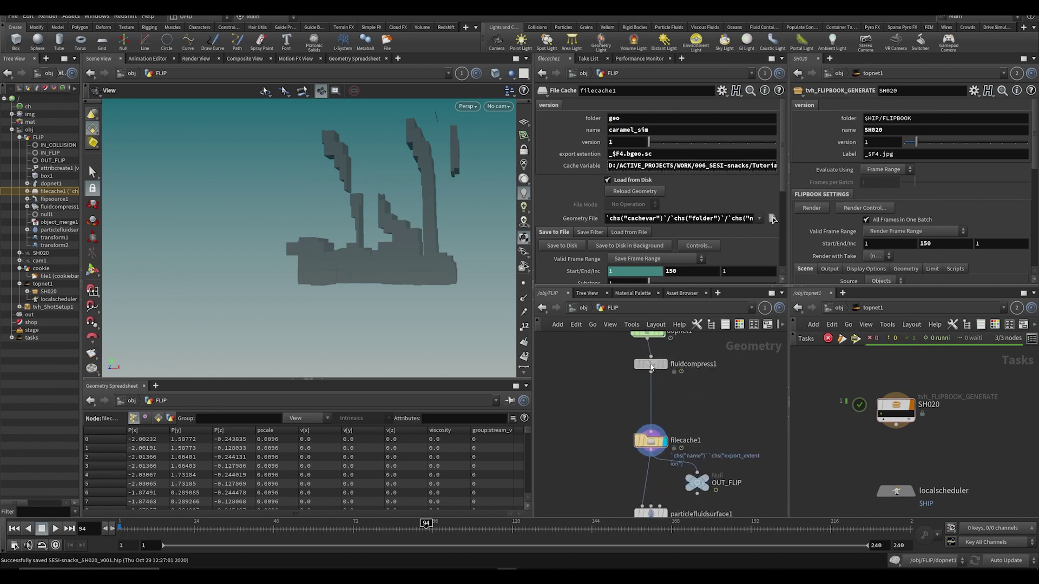
Step: Display the OUT_FLIP null below filecache1 and save the scene
middle_drag(694, 506, 682, 445)
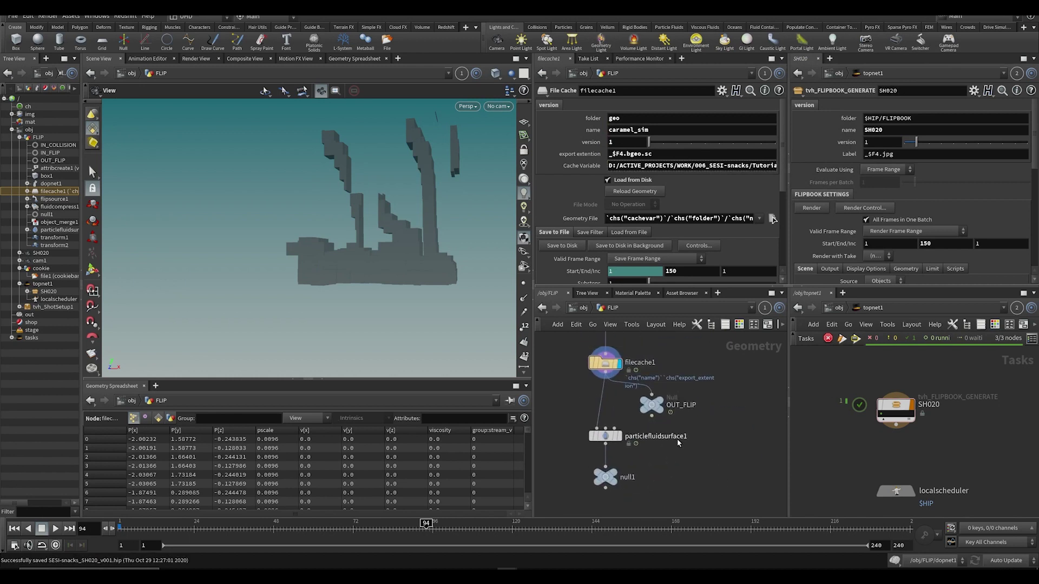
mouse_move(656, 400)
click(670, 382)
click(670, 384)
scroll(665, 406, up, 1)
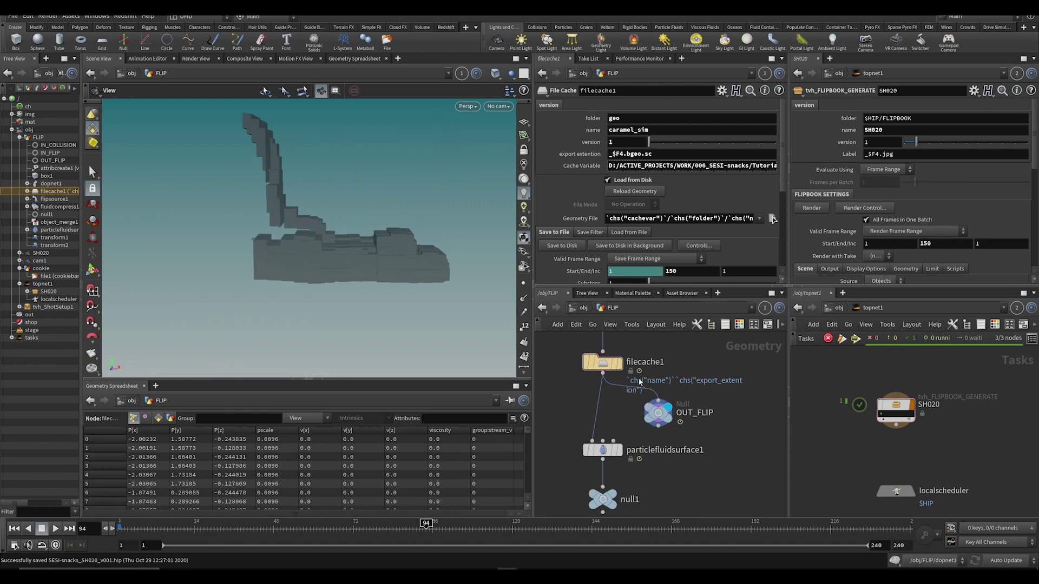
key(ctrl+s)
Step: Add an Unpack node below OUT_FLIP, wire OUT_FLIP into it and display the unpacked particles
drag(664, 417, 688, 400)
right_click(684, 408)
text(unp)
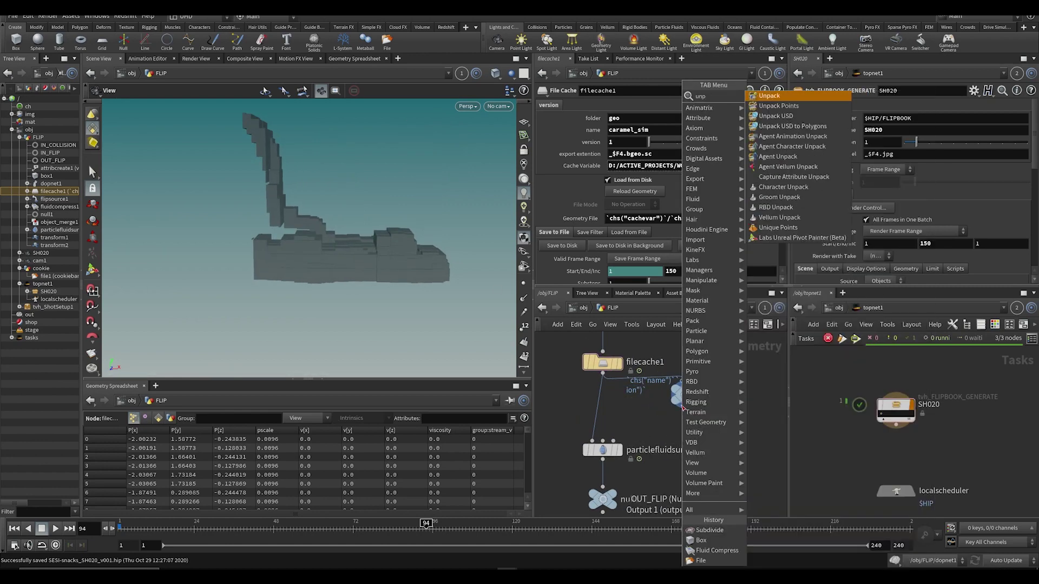
key(Return)
click(683, 469)
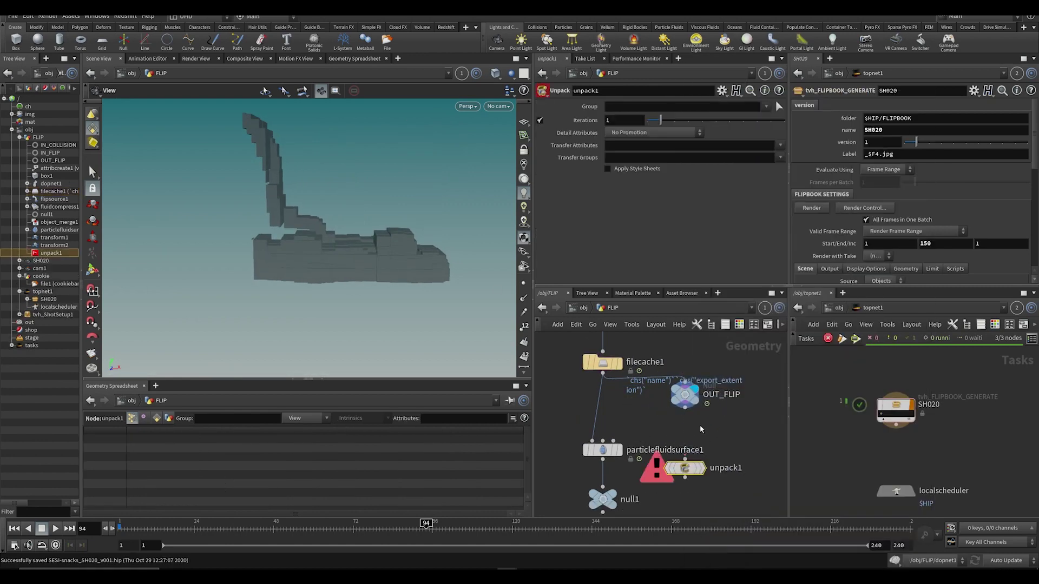
drag(686, 410, 685, 460)
click(702, 467)
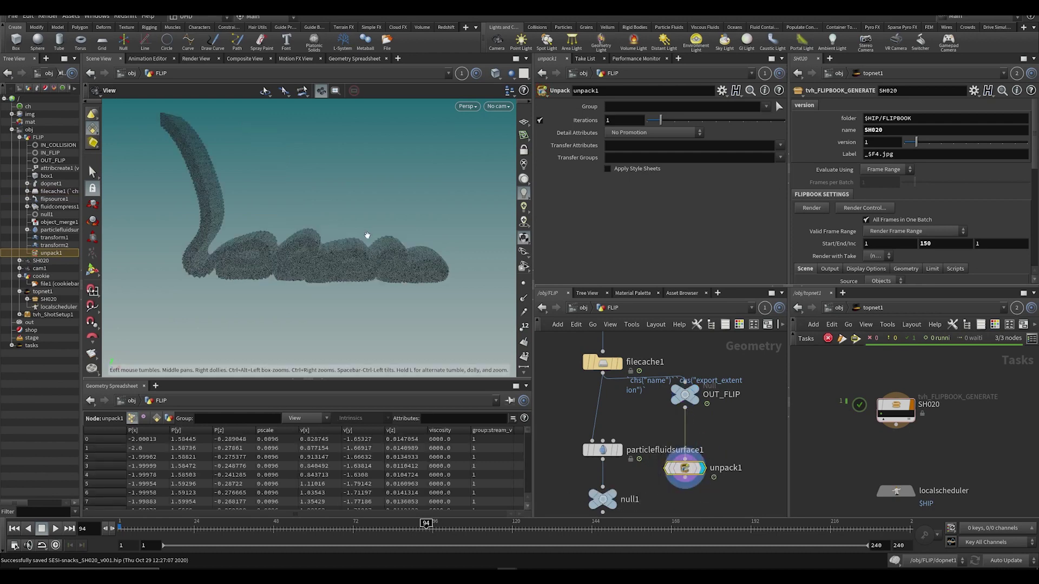
Step: Inspect the unpacked caramel particles up close and advance the timeline to frame 146
scroll(438, 228, up, 3)
drag(438, 228, 523, 227)
drag(407, 247, 336, 273)
drag(426, 527, 598, 529)
scroll(338, 243, up, 5)
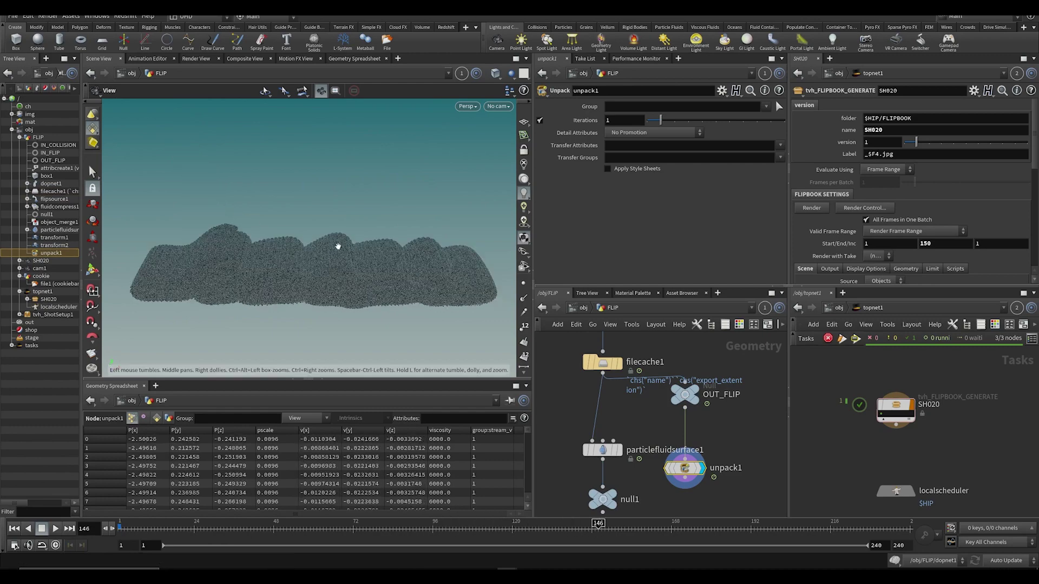
drag(313, 261, 219, 238)
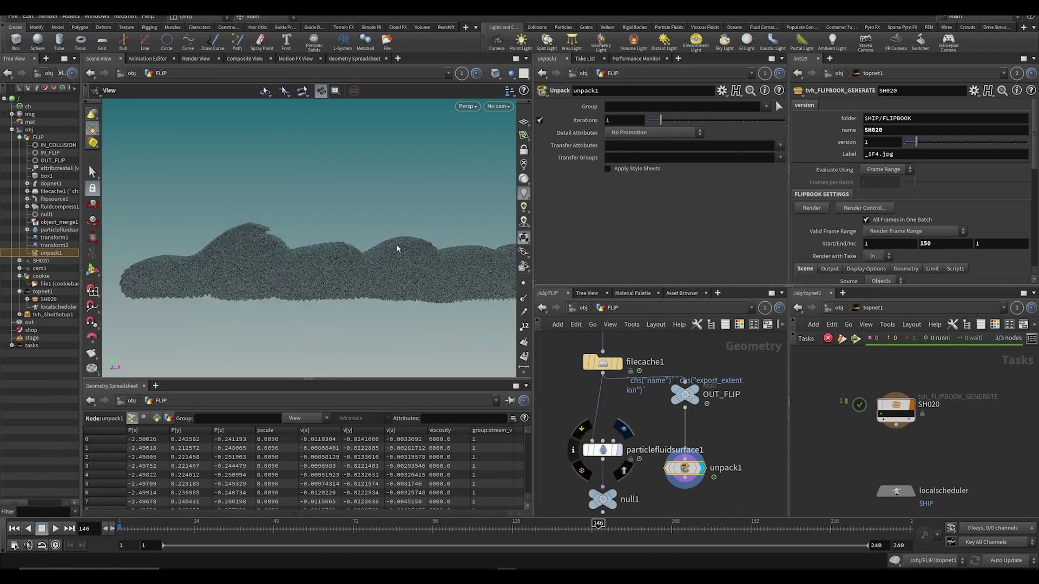
Step: Display particlefluidsurface1 with smooth shading and no wireframe in the viewport, and save the scene
drag(369, 248, 398, 270)
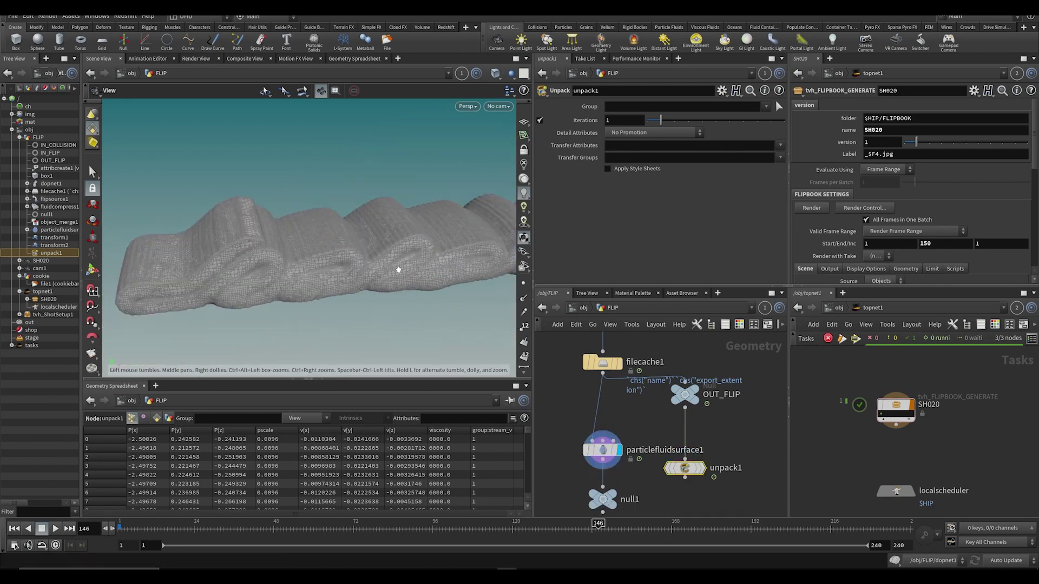
click(496, 74)
click(515, 168)
mouse_move(445, 206)
mouse_down()
mouse_move(400, 236)
mouse_move(472, 229)
mouse_up()
key(ctrl+s)
drag(399, 191, 373, 162)
Step: Move particlefluidsurface1 closer to filecache1 and examine the node network inside it
click(615, 456)
drag(615, 456, 615, 421)
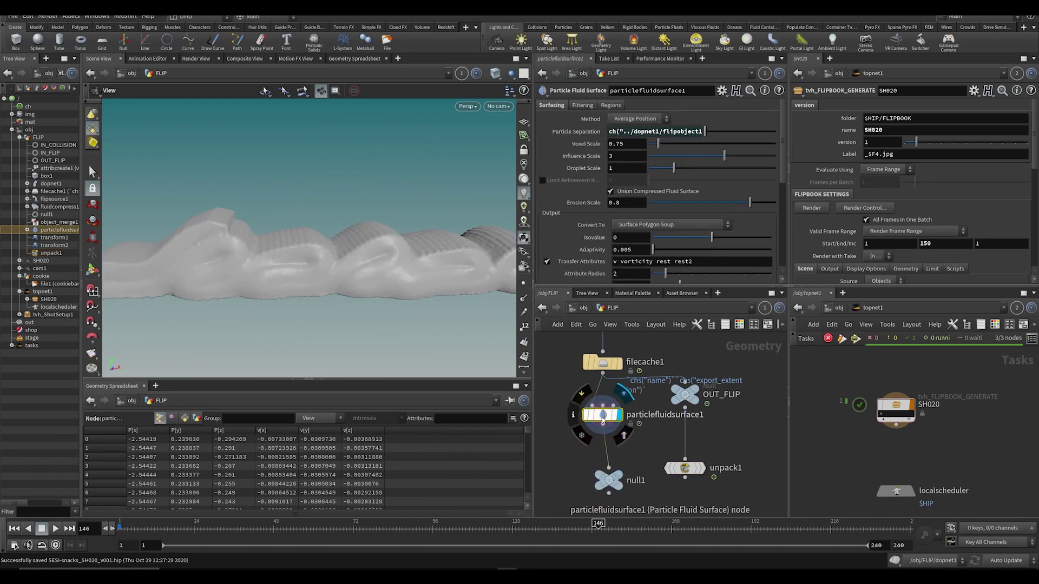
double_click(602, 414)
scroll(628, 437, up, 5)
middle_drag(618, 443, 644, 398)
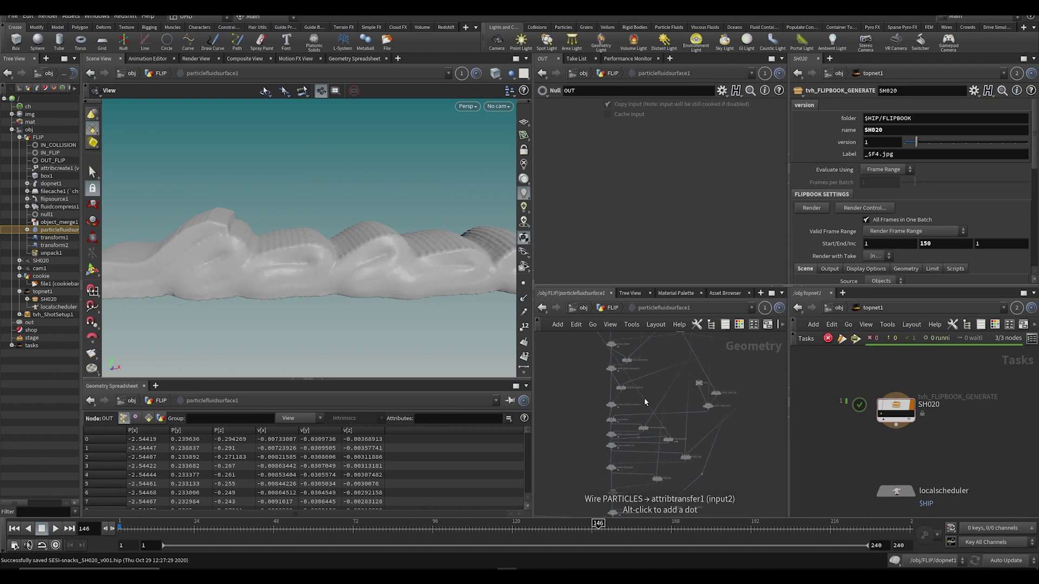
key(ctrl+b)
scroll(487, 219, up, 4)
middle_drag(411, 189, 480, 387)
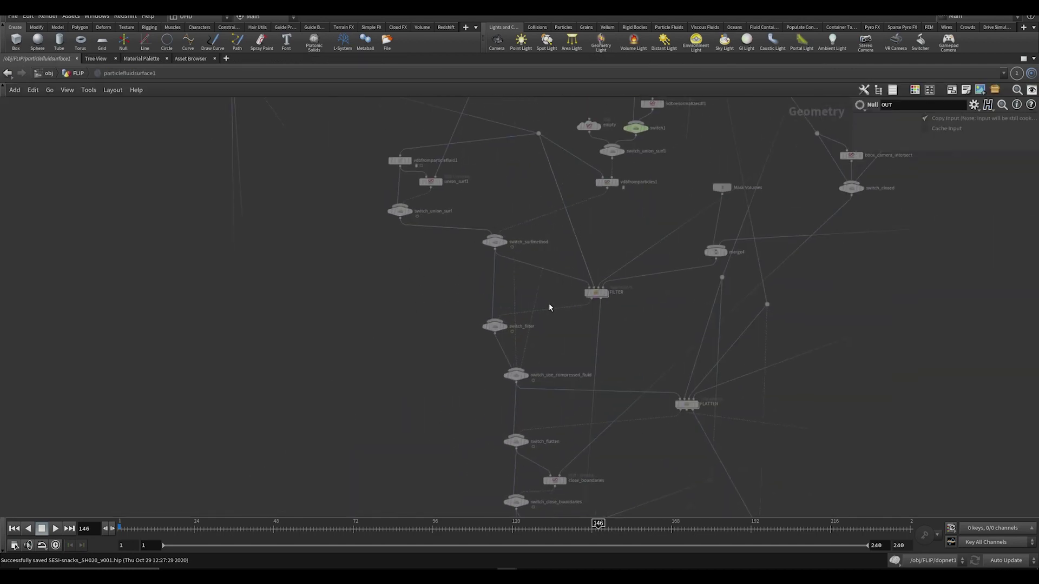
middle_drag(547, 108, 537, 359)
scroll(568, 336, down, 3)
key(ctrl+b)
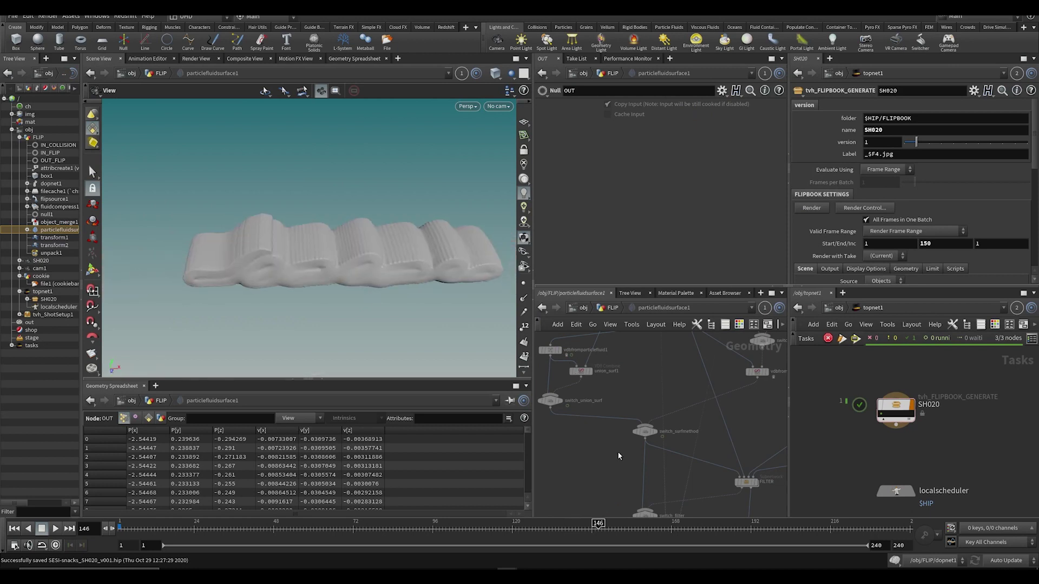
key(u)
Step: Align null1 beneath particlefluidsurface1, saving the scene, and set the timeline to frame 51
key(ctrl+s)
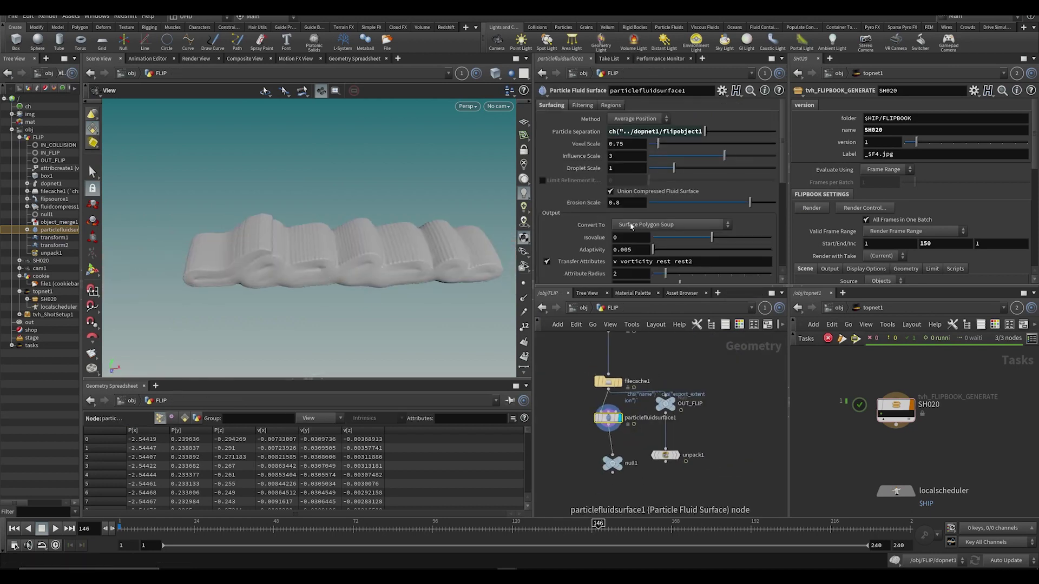
drag(612, 463, 608, 469)
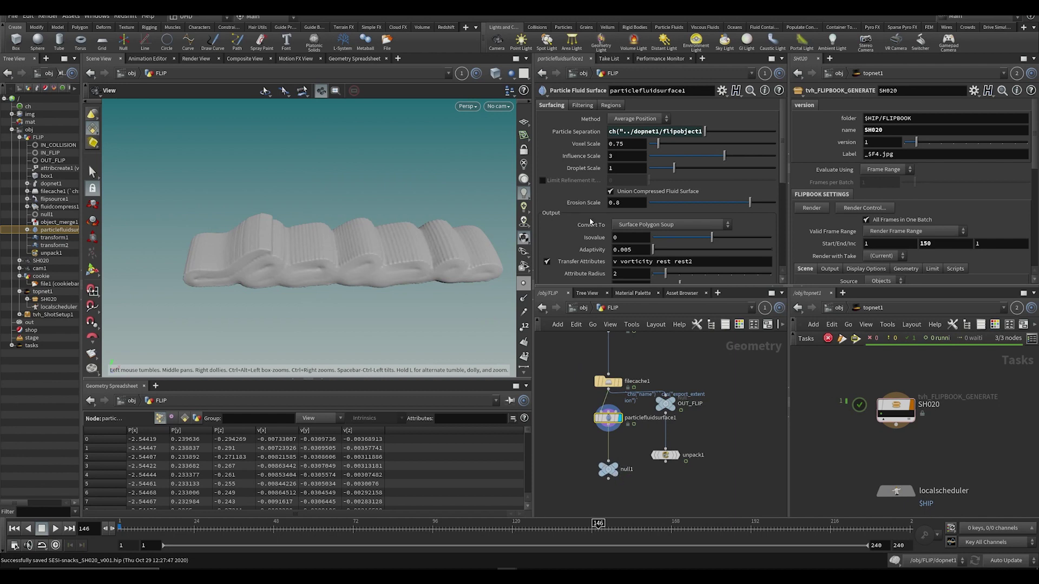
mouse_move(378, 211)
mouse_down()
mouse_move(418, 234)
mouse_move(352, 201)
mouse_move(456, 202)
mouse_move(432, 223)
mouse_move(494, 211)
mouse_move(368, 228)
mouse_move(487, 190)
mouse_move(387, 202)
mouse_up()
click(282, 536)
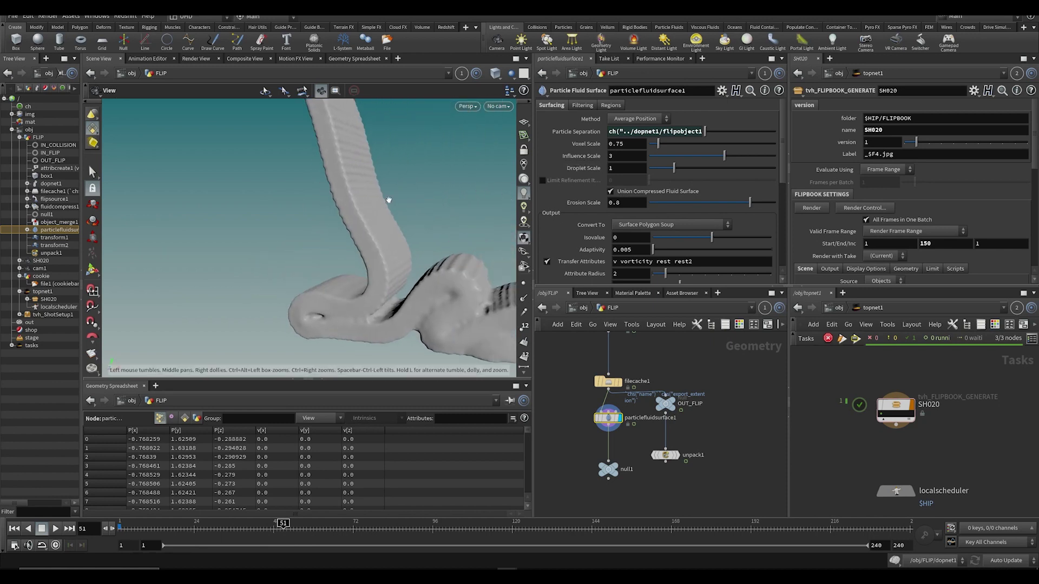
Step: Try a Droplet Scale of 1.28 on particlefluidsurface1, inspect the mesh and undo the change
click(582, 105)
click(552, 105)
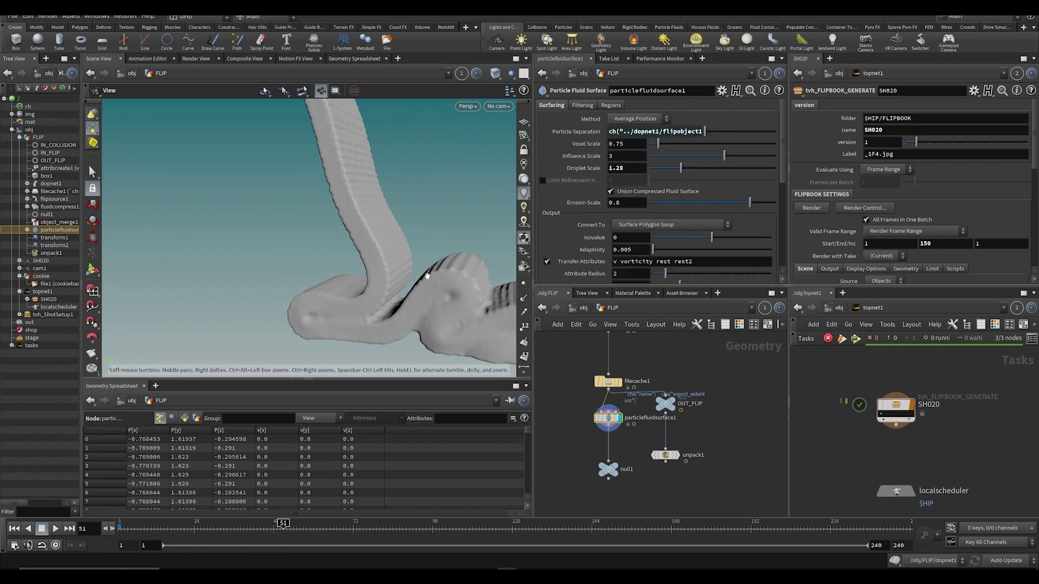
drag(425, 267, 492, 254)
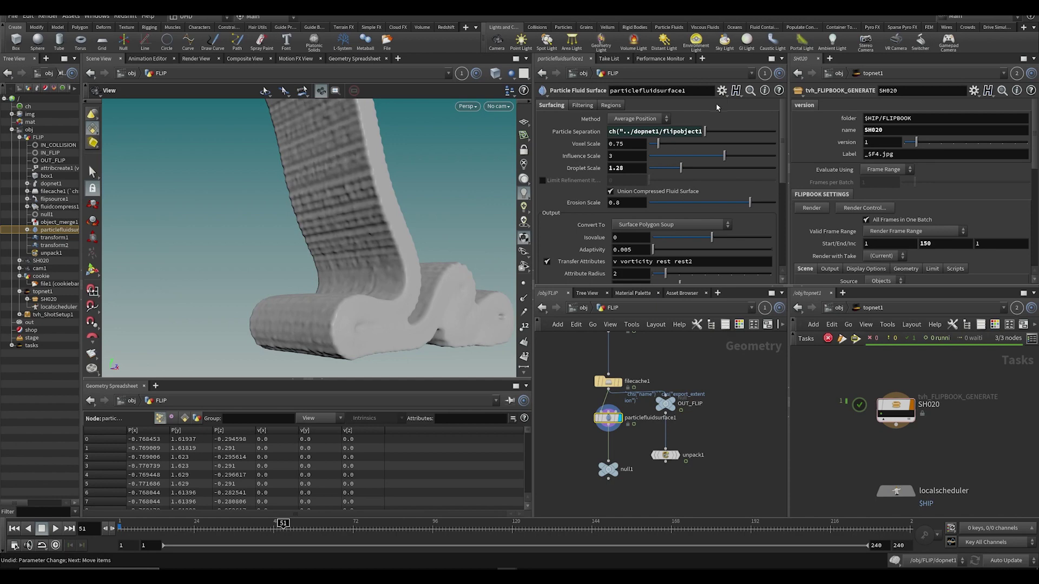
key(ctrl+z)
Step: Compare the meshed surface at frame 51 with the filecache1 and unpack1 displays, ending on particlefluidsurface1
drag(439, 211, 383, 232)
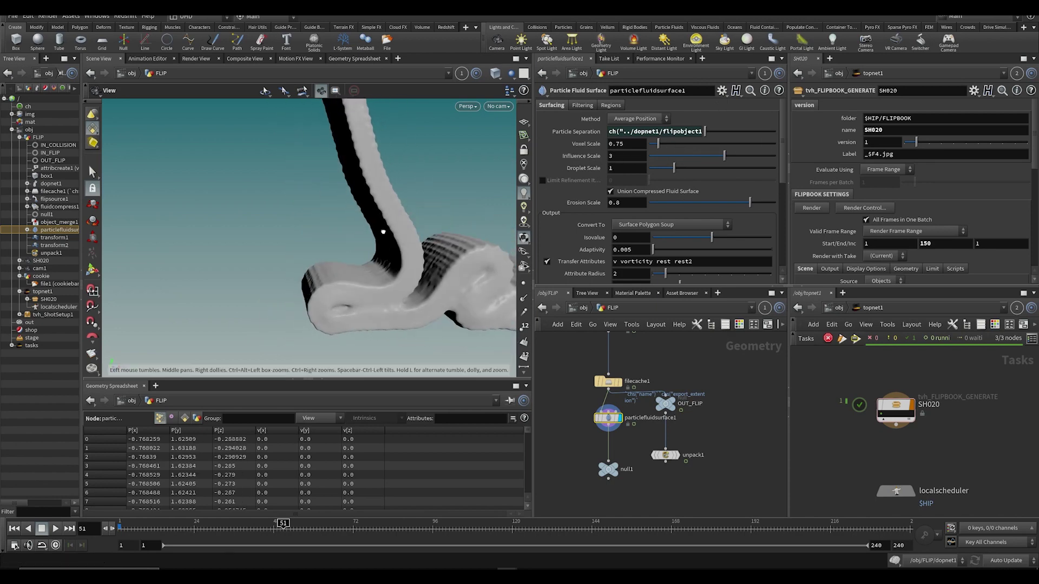
right_drag(382, 232, 395, 246)
drag(419, 252, 469, 300)
drag(315, 253, 534, 347)
click(620, 381)
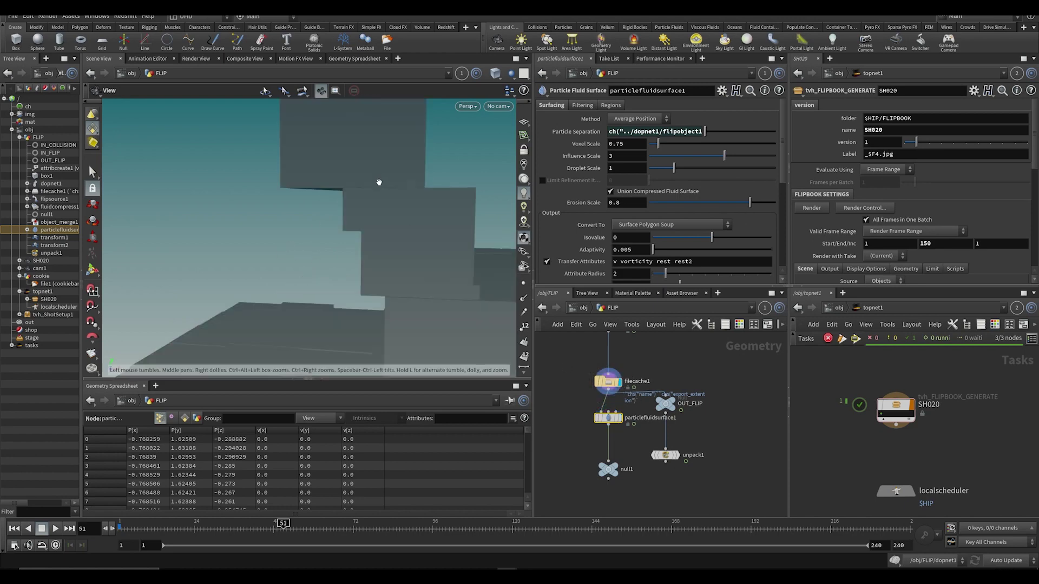
click(679, 456)
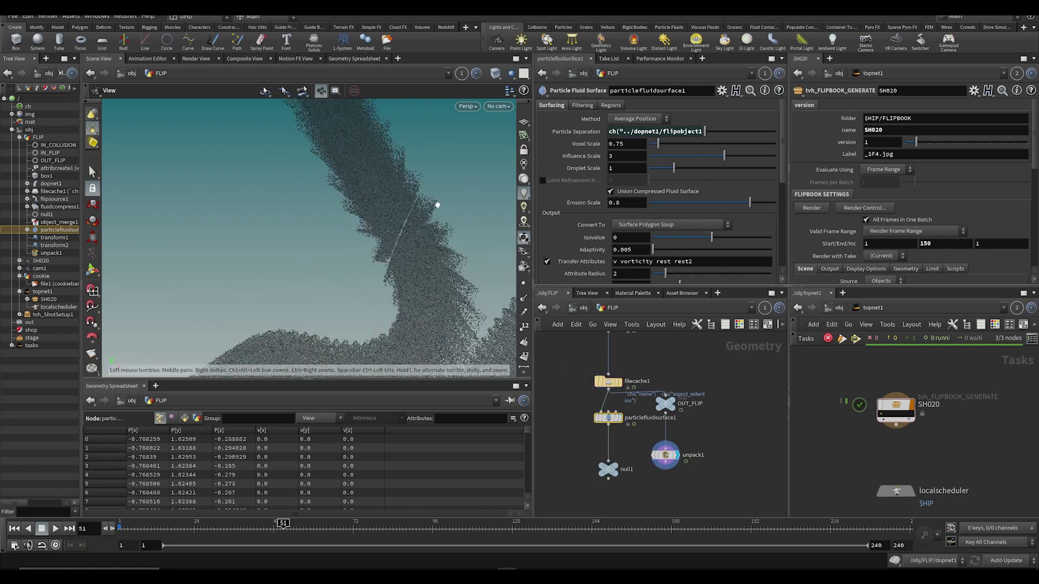
scroll(435, 206, up, 2)
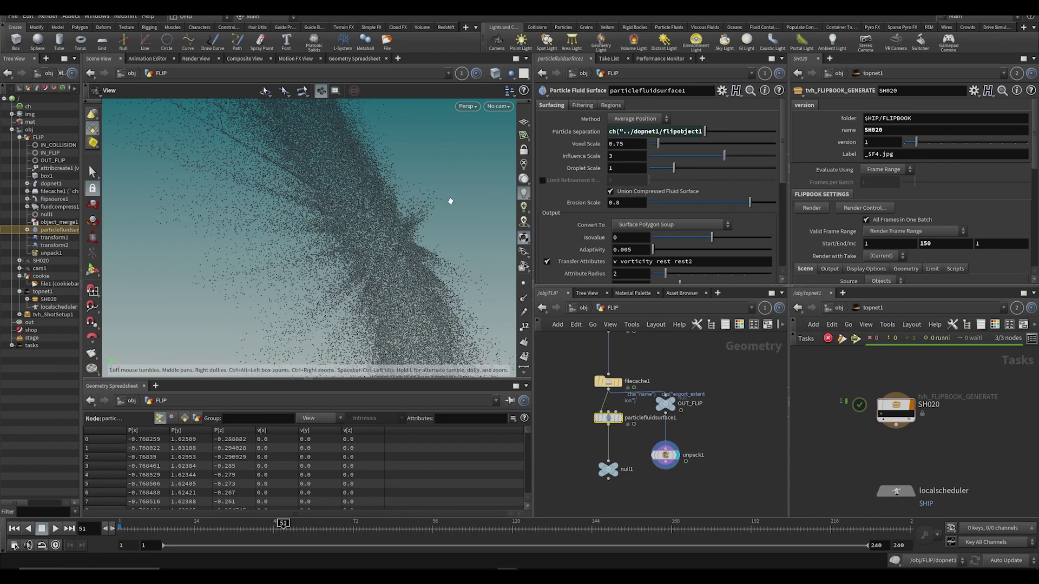
drag(452, 256, 424, 294)
click(622, 401)
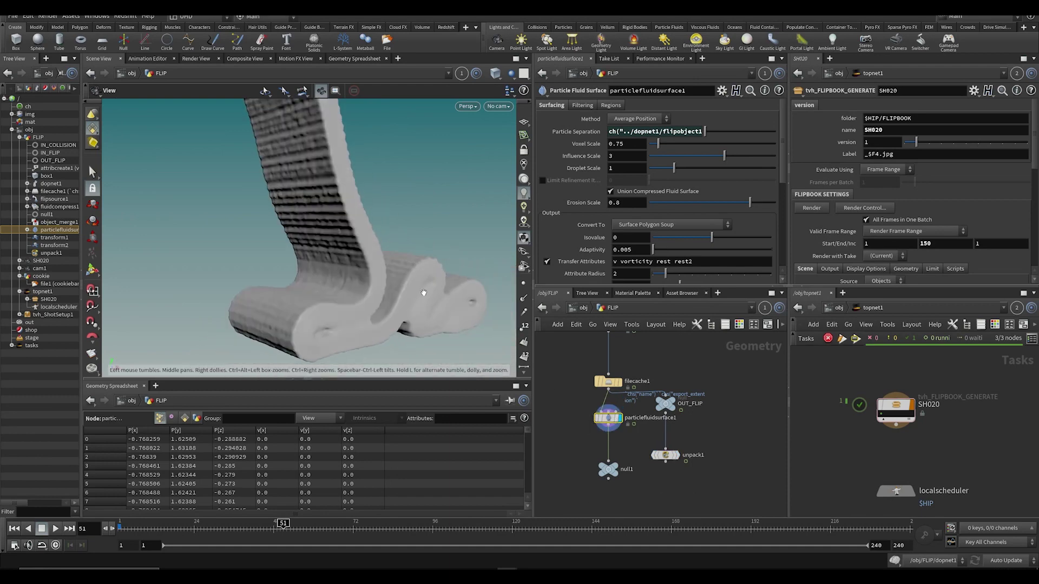
Step: Save the scene and enable the Dilate, Smooth and Final Smooth filters on particlefluidsurface1
key(ctrl+s)
drag(343, 238, 330, 184)
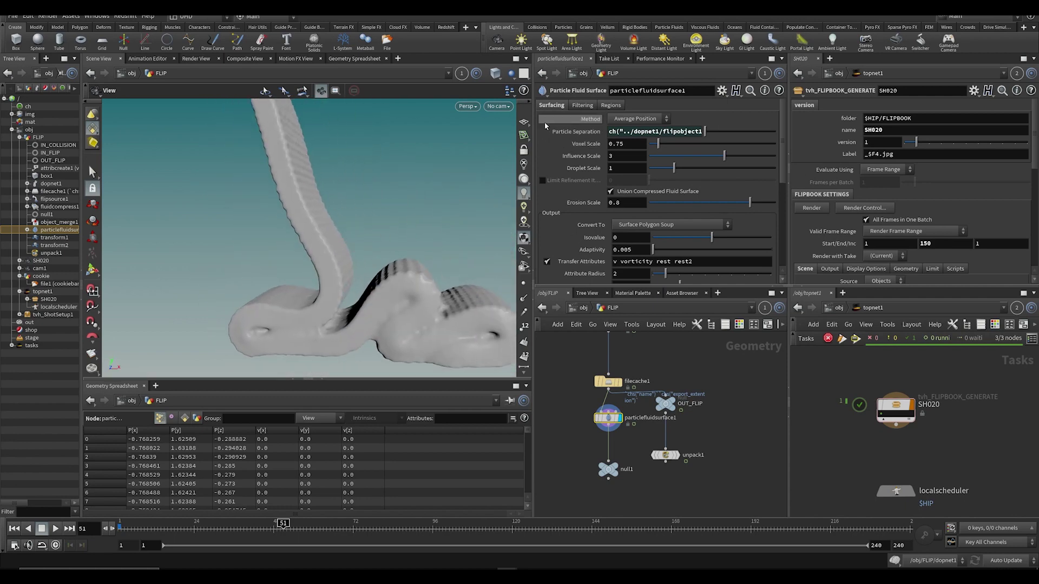
click(580, 105)
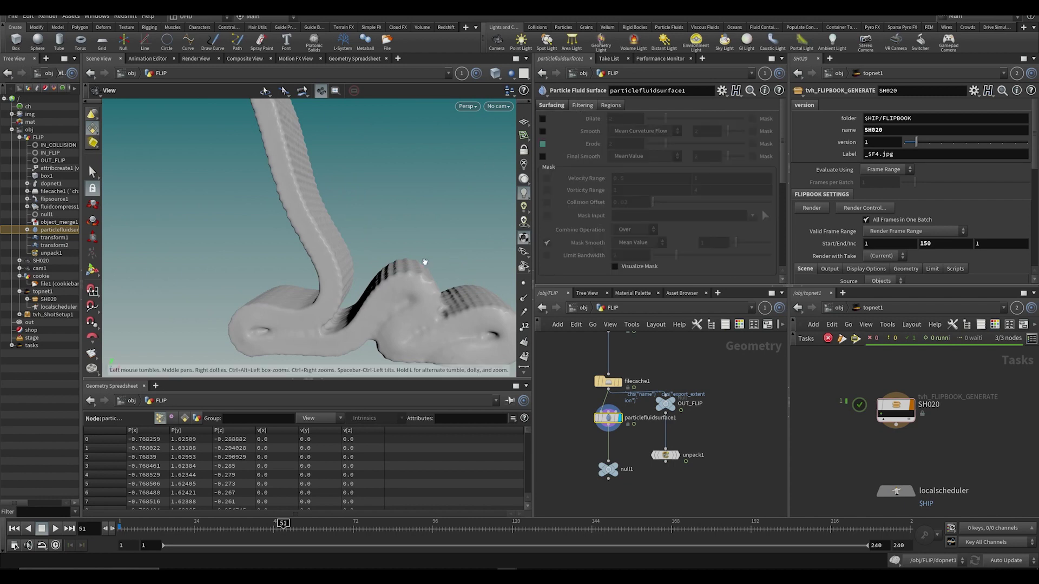
drag(424, 262, 378, 251)
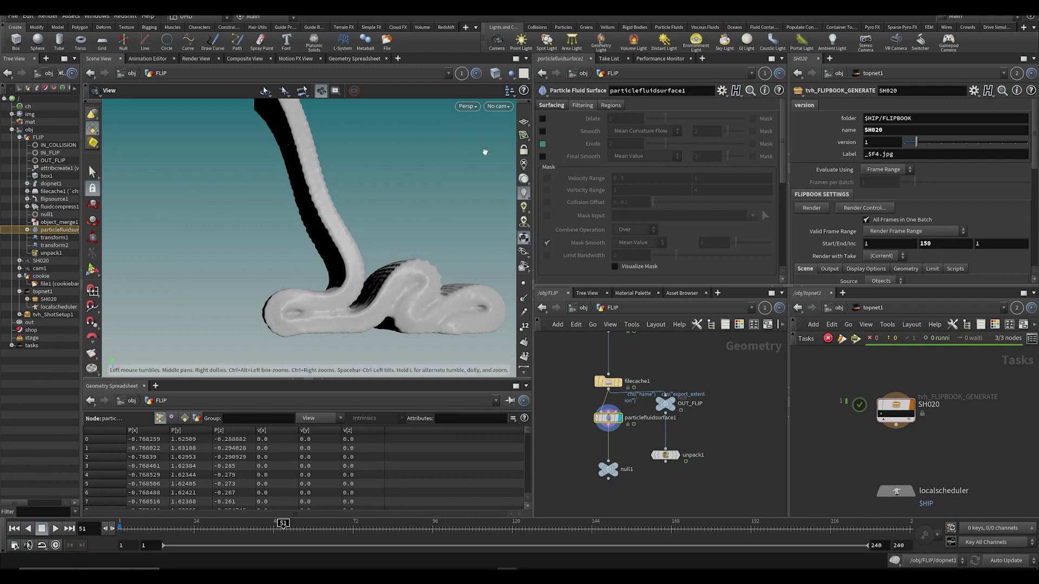
click(543, 132)
click(543, 144)
click(542, 119)
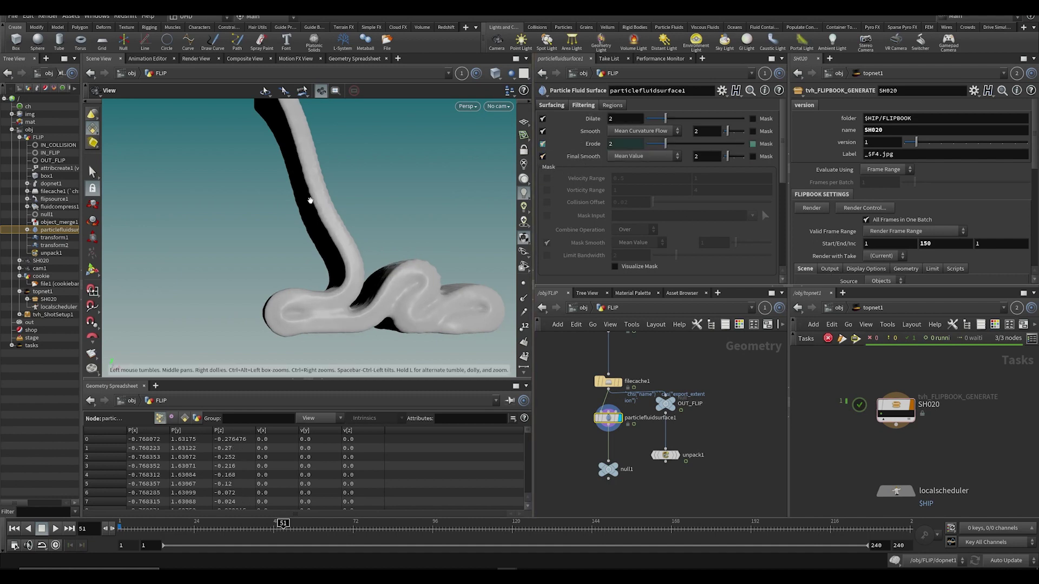
Step: Save the scene and inspect the filtered caramel mesh from several angles
drag(325, 193, 377, 234)
key(ctrl+s)
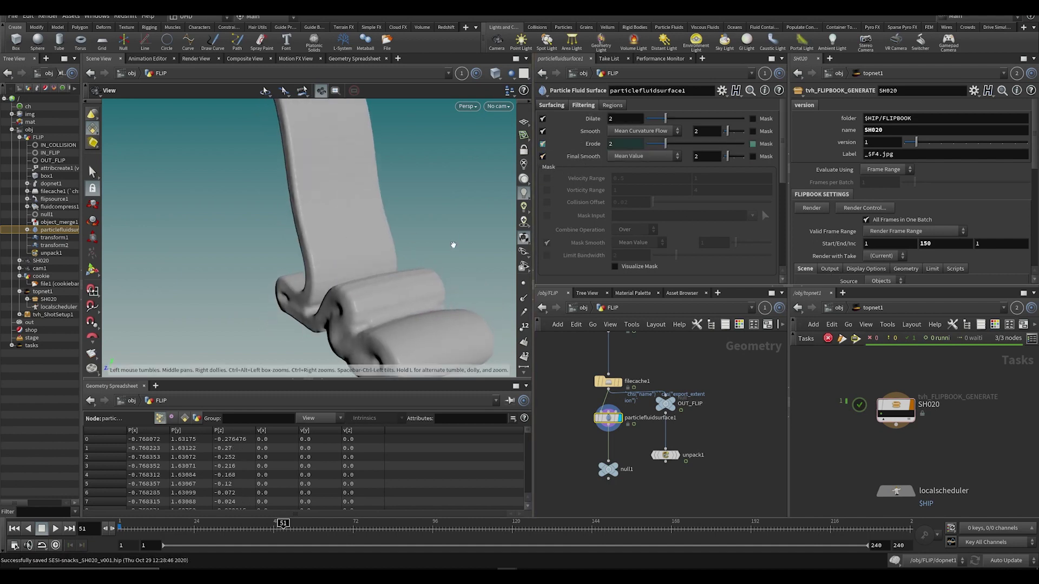
drag(487, 208, 431, 260)
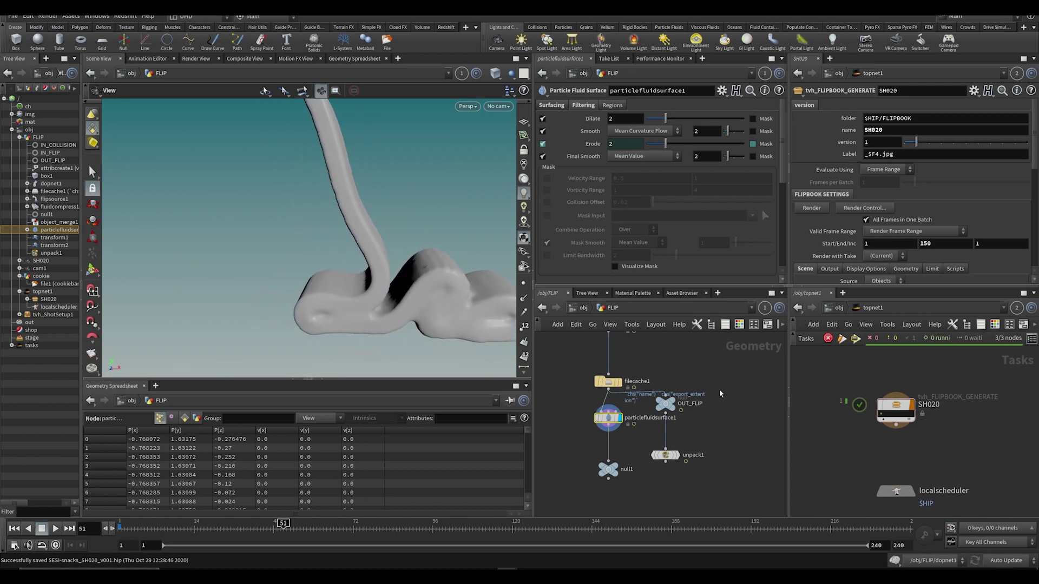
Step: Examine the node chain inside particlefluidsurface1 from its switch_output area up through the network
double_click(610, 419)
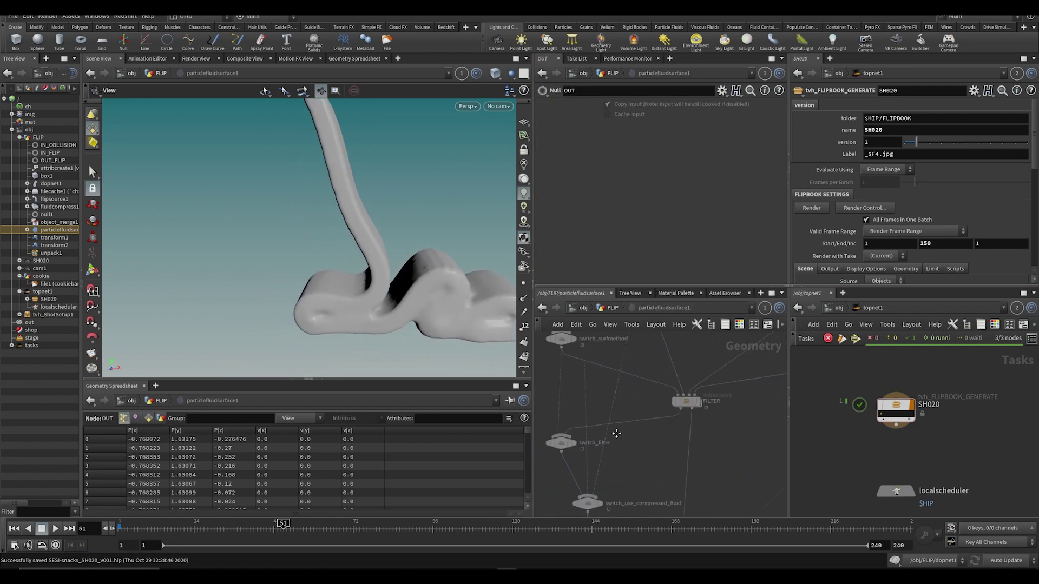
middle_drag(689, 495, 731, 296)
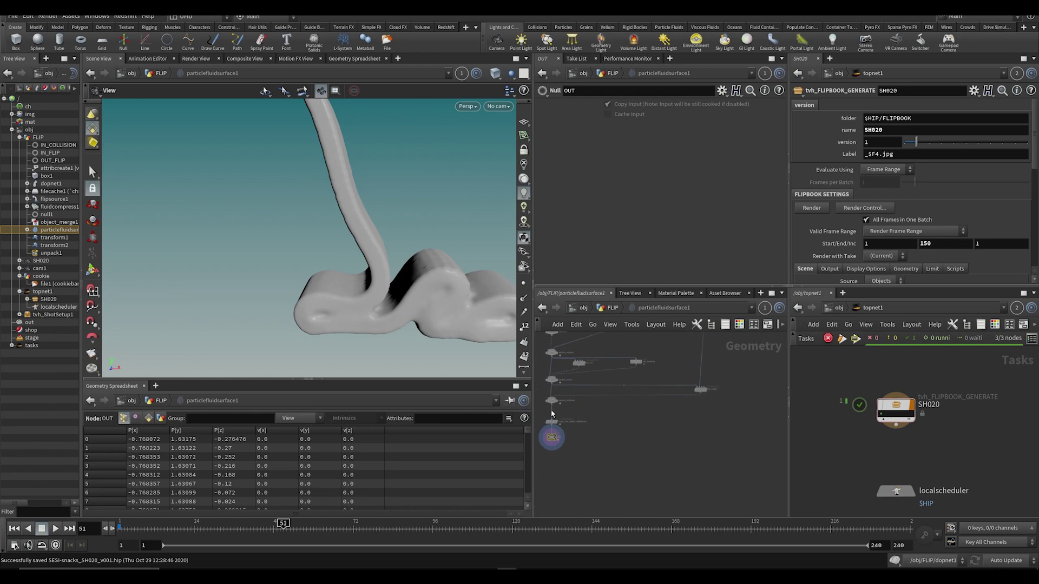
scroll(592, 481, up, 5)
middle_drag(551, 411, 612, 501)
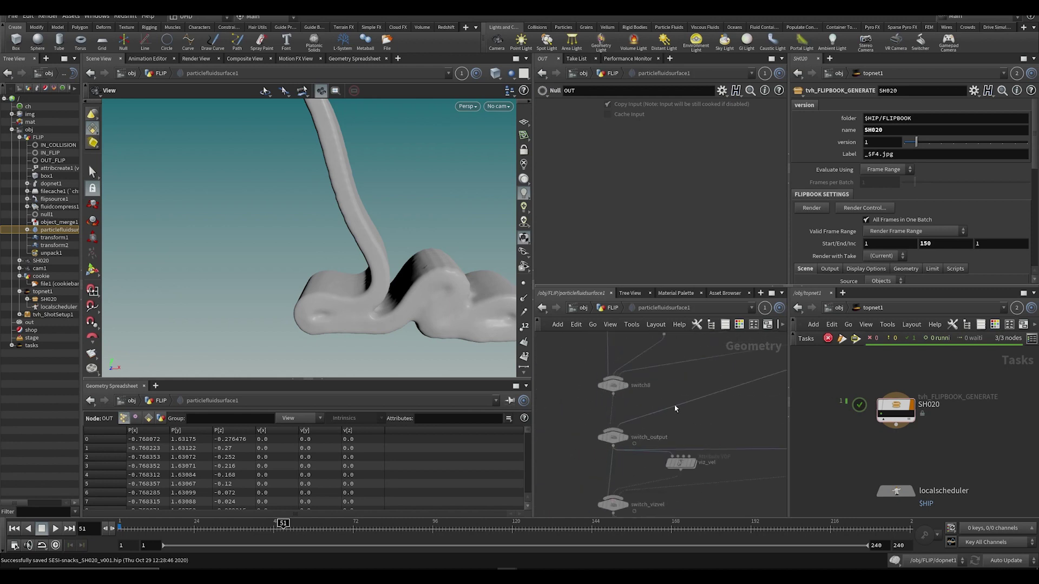
middle_drag(675, 408, 684, 481)
scroll(640, 443, down, 4)
middle_drag(669, 345, 666, 397)
Step: Search particlefluidsurface1's internal network for nodes matching "vdb" and return to the FLIP network
key(ctrl+f)
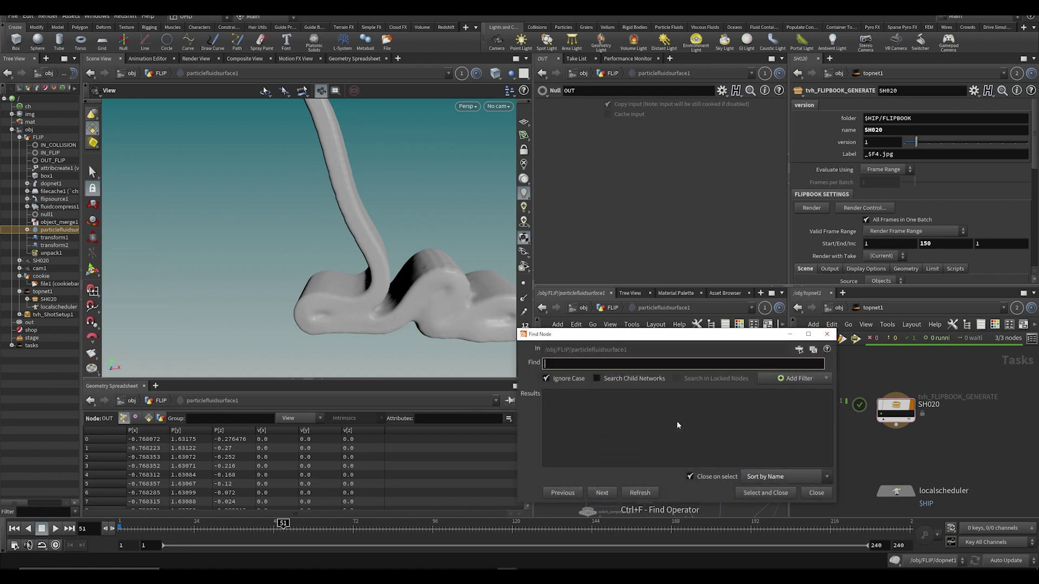
text(vdb)
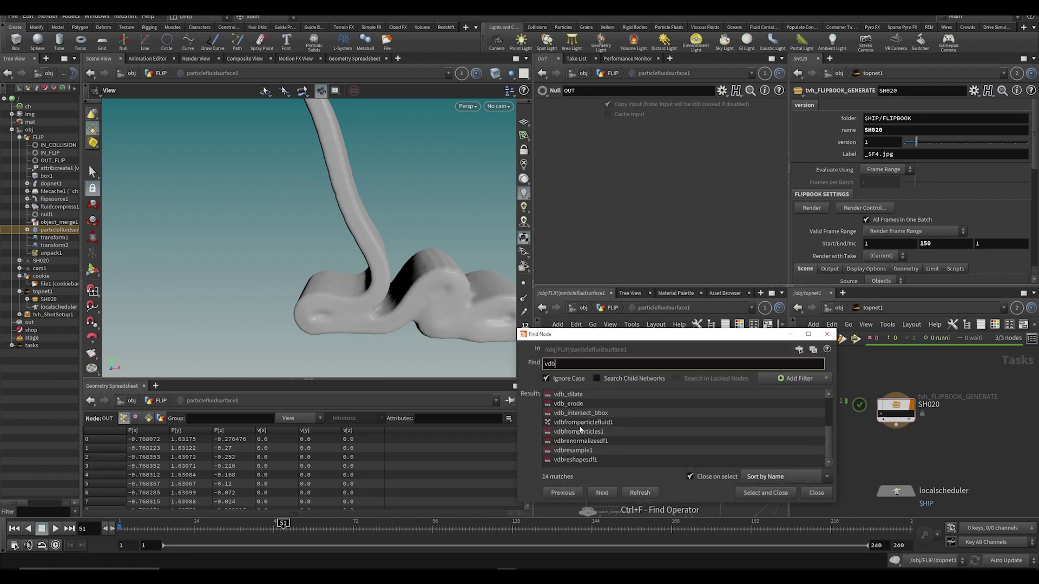
scroll(679, 398, up, 1)
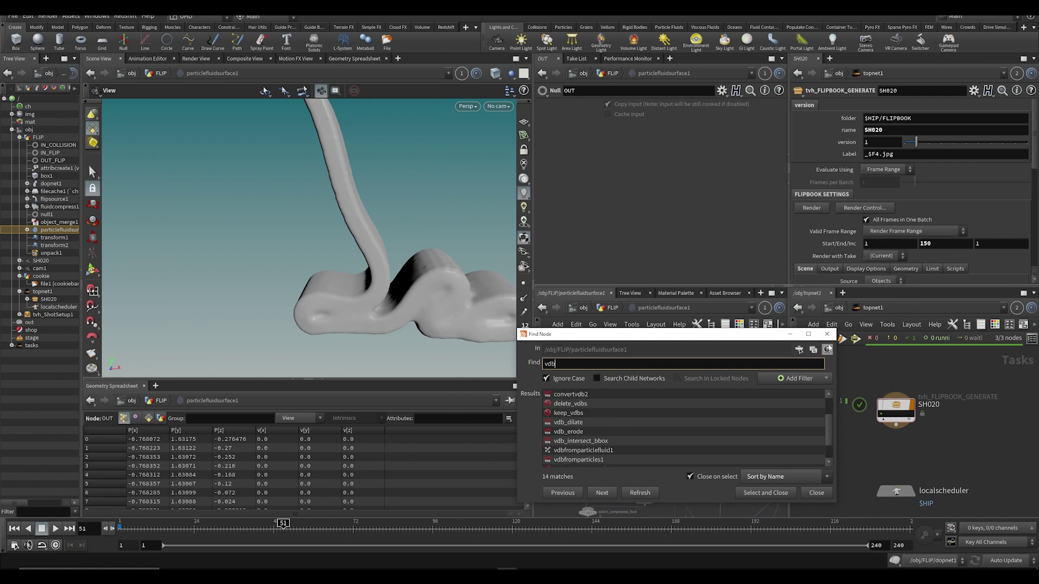
click(827, 334)
scroll(722, 398, down, 1)
key(u)
Step: Set the Smooth filter's Mean Curvature Flow amount to 6 on particlefluidsurface1, save the scene and inspect the mesh
drag(382, 238, 501, 203)
drag(559, 178, 466, 202)
key(ctrl+s)
drag(390, 220, 325, 222)
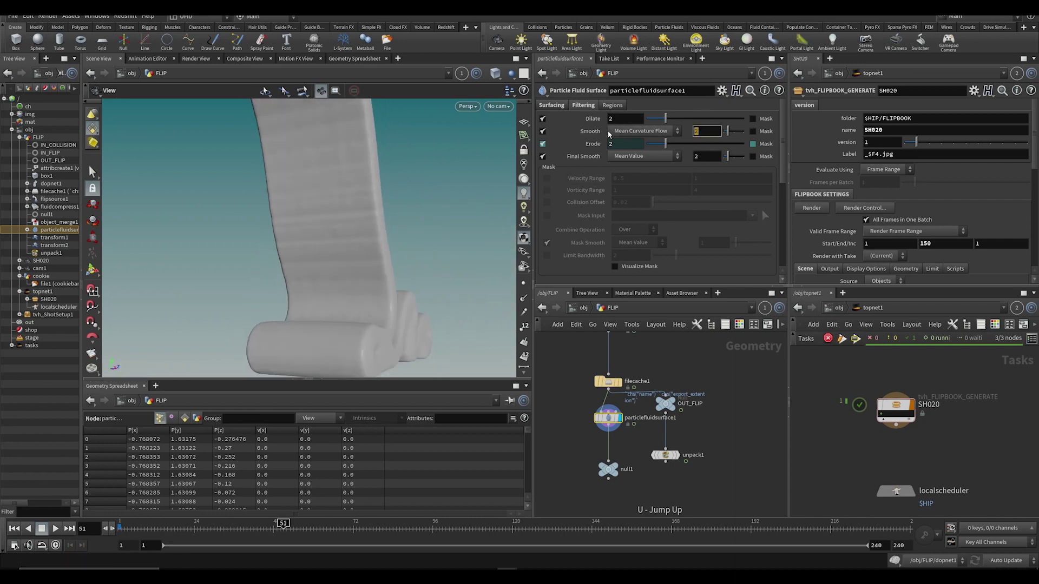
drag(460, 206, 353, 233)
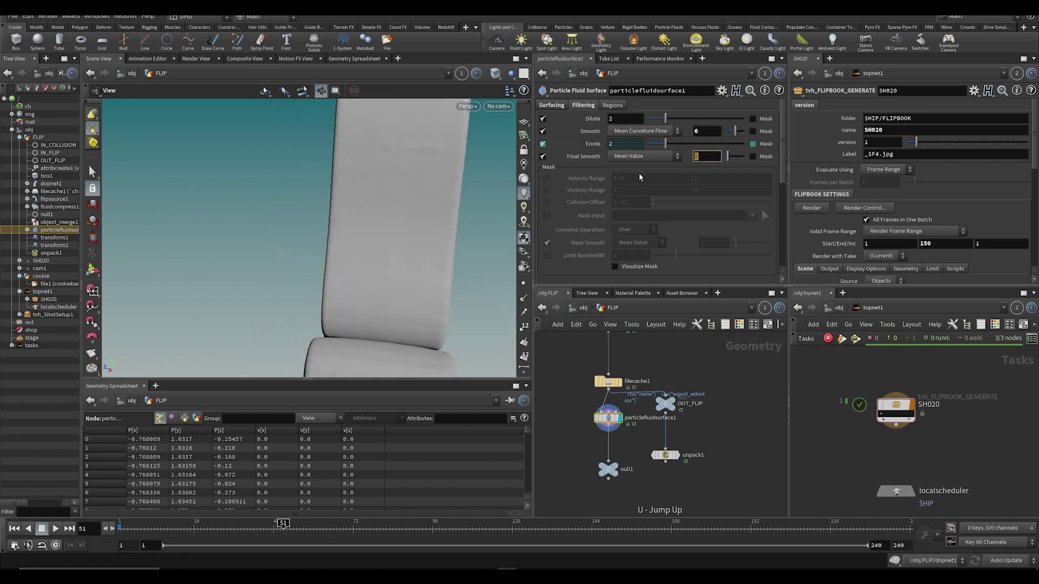
key(ctrl+s)
key(Return)
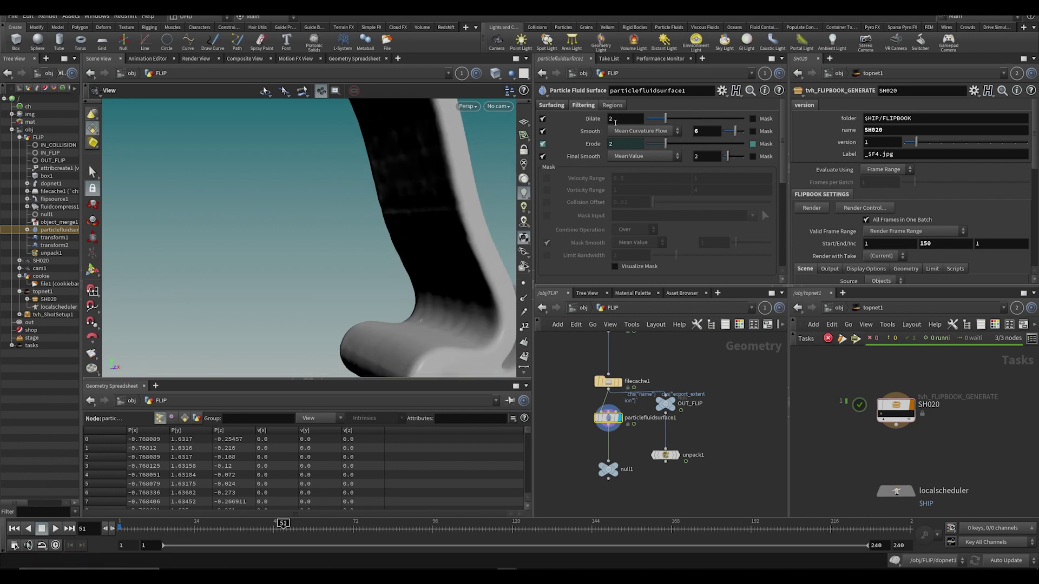
drag(413, 225, 408, 260)
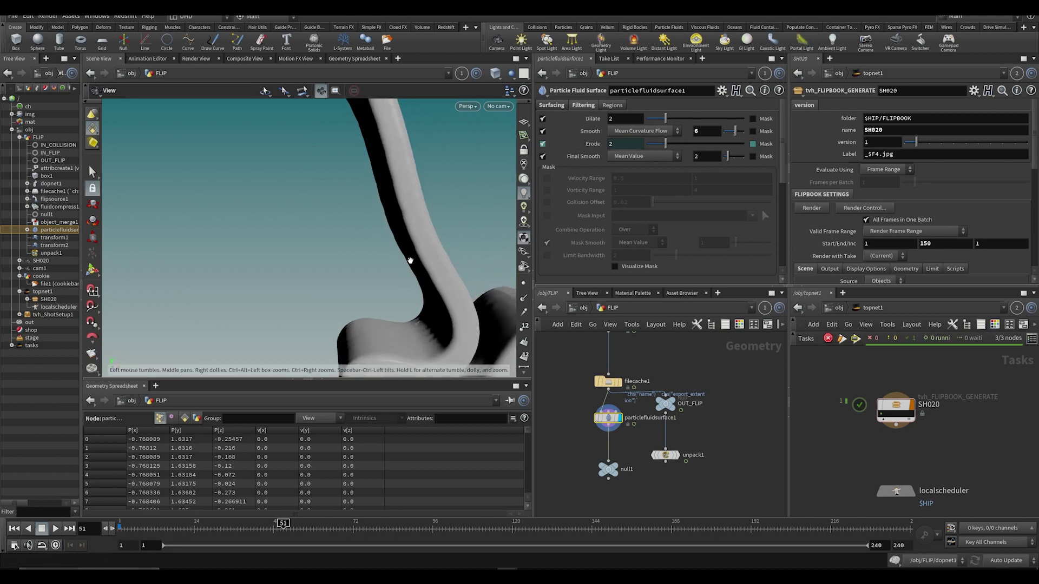
drag(371, 230, 238, 254)
key(Tab)
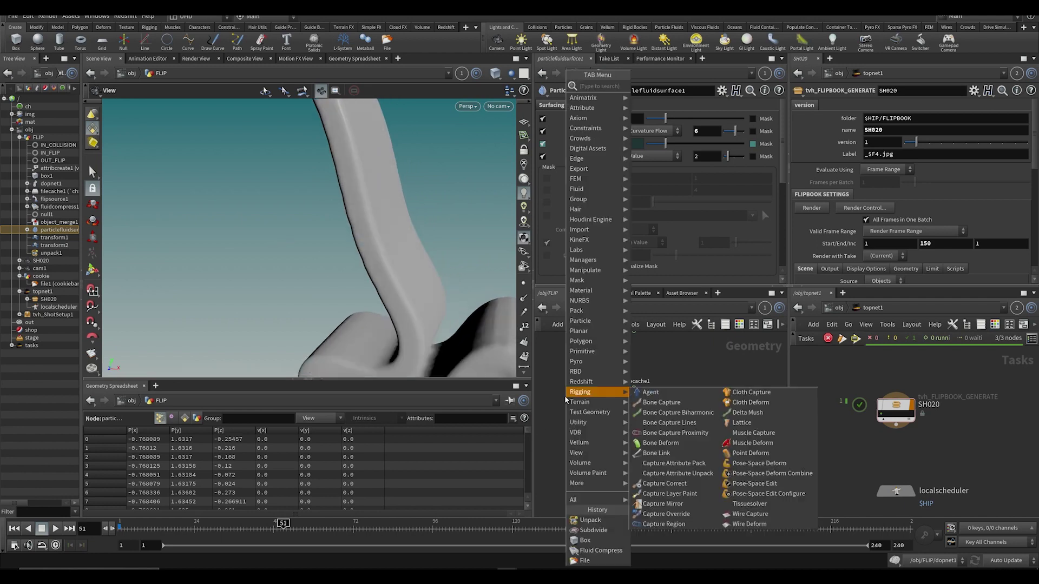
key(Escape)
scroll(603, 250, down, 3)
scroll(598, 248, up, 3)
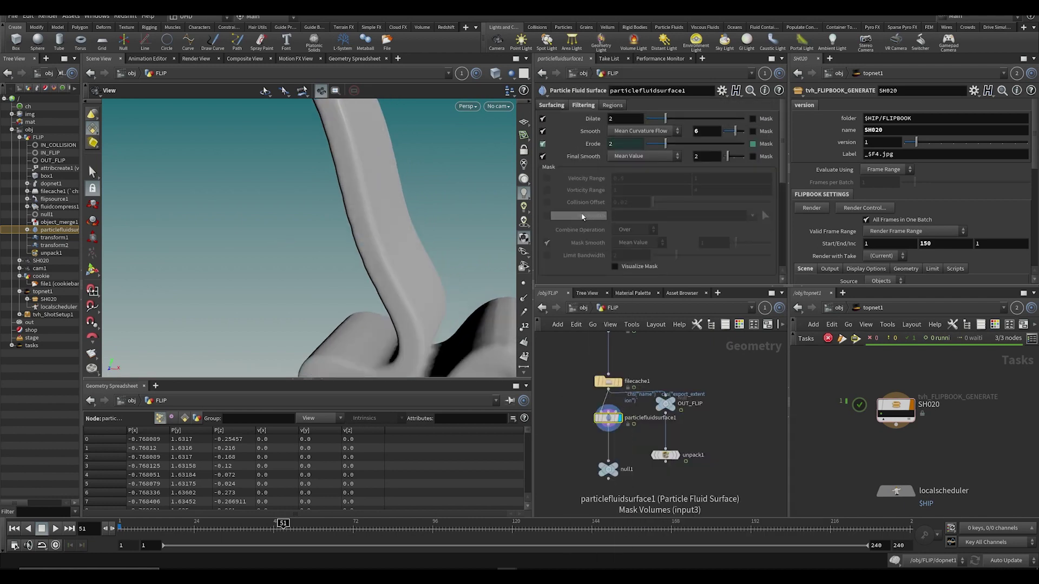
Step: Set the Convert To output of particlefluidsurface1 to Surface VDB
click(550, 106)
scroll(649, 206, down, 1)
click(671, 198)
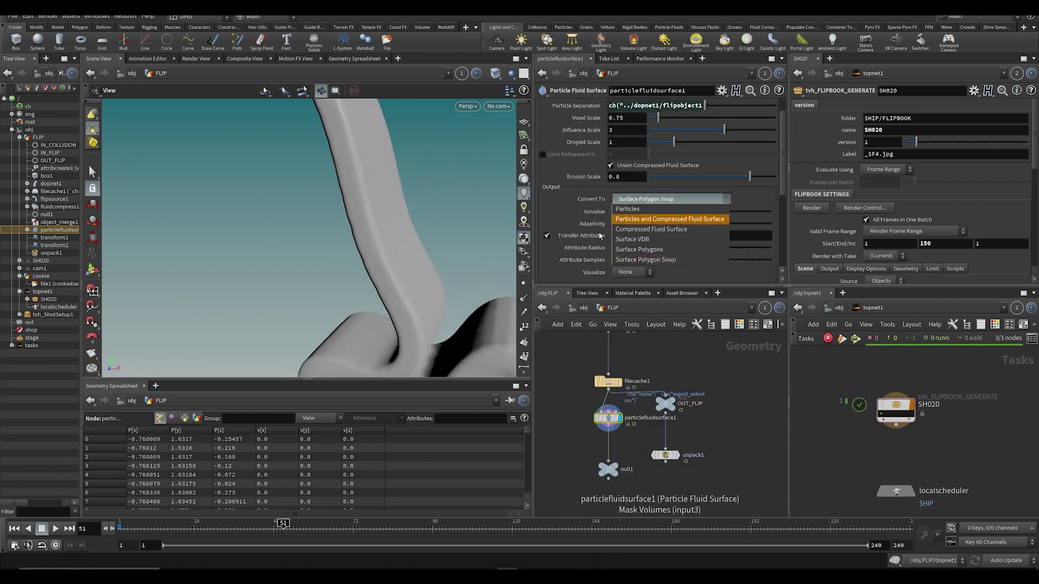
click(629, 242)
Step: Add a VDB Reshape SDF node, feed particlefluidsurface1 into its first input and display it
key(Tab)
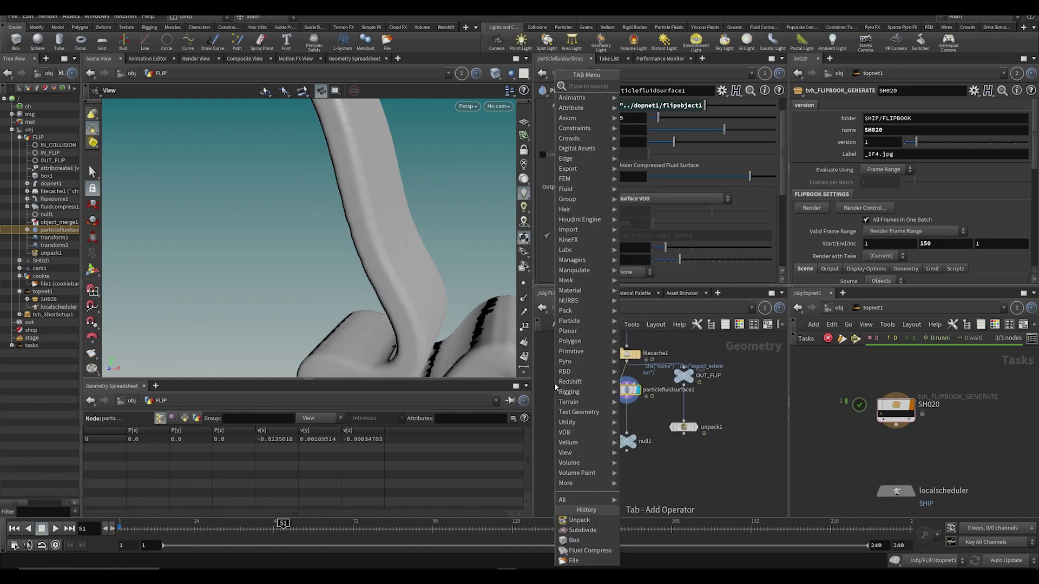
text(vdb res)
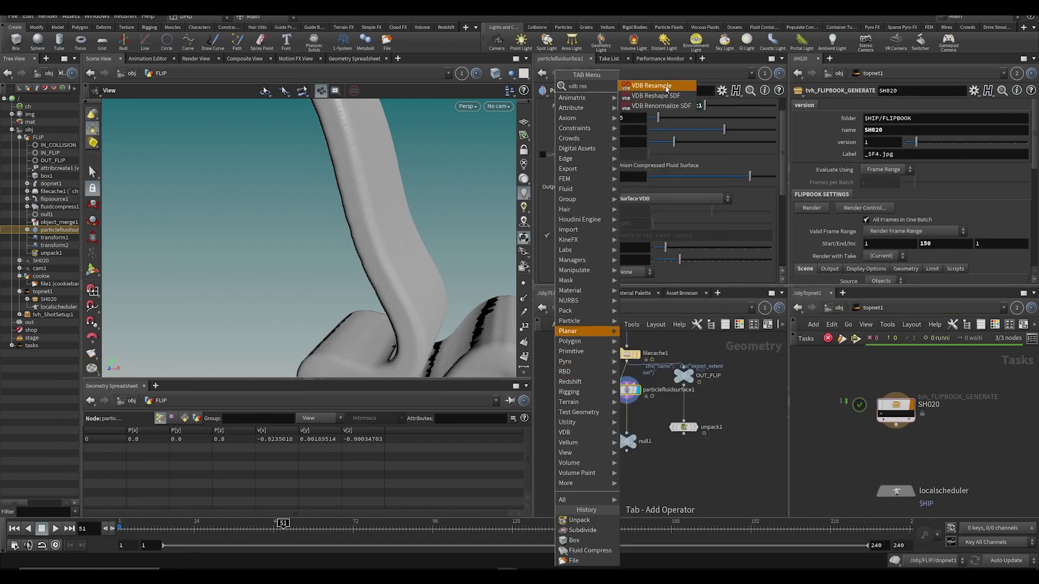
click(665, 96)
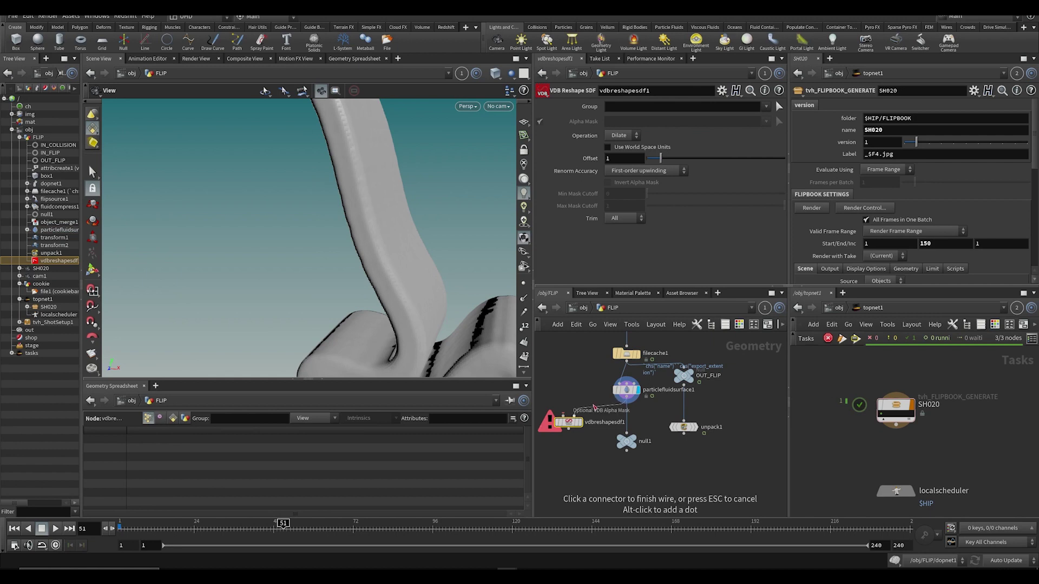
click(569, 421)
click(574, 416)
key(Escape)
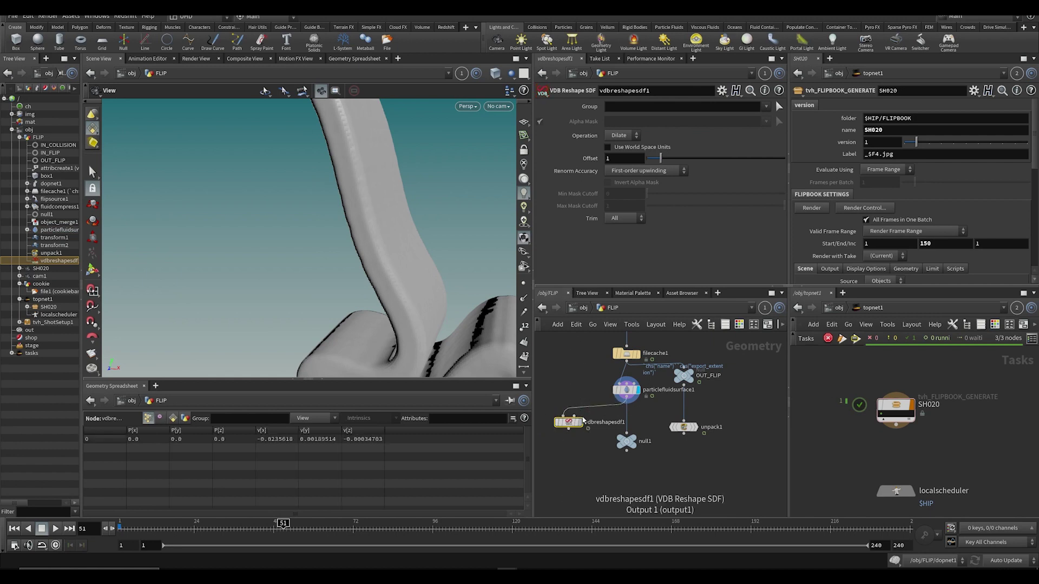
click(585, 411)
Step: Try other Offset values and review the Operation choices on vdbreshapesdf1, undoing the parameter change
mouse_move(660, 159)
mouse_down()
mouse_move(726, 163)
mouse_move(671, 161)
mouse_up()
click(620, 136)
click(619, 147)
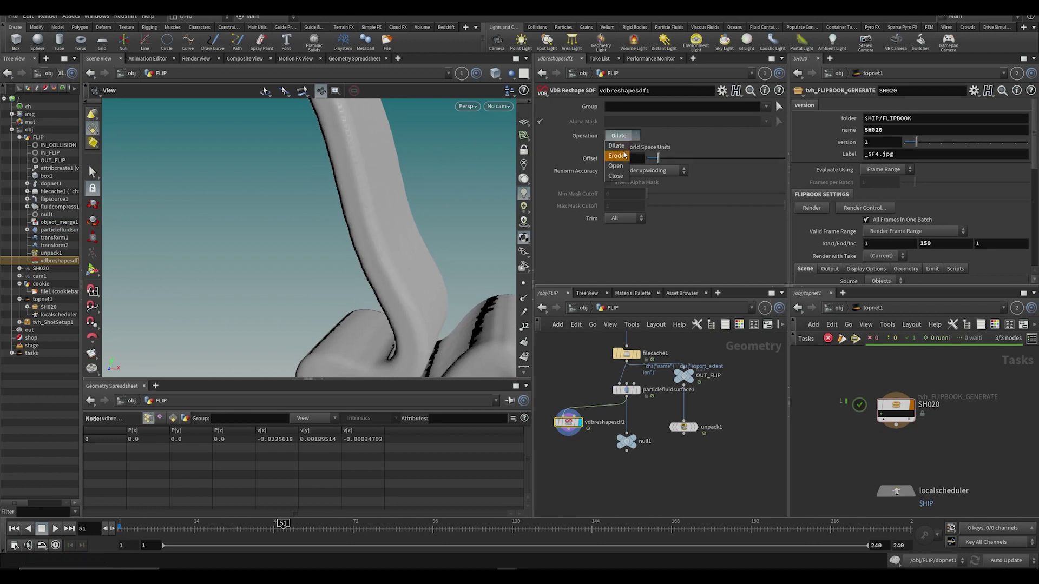
key(ctrl+z)
Step: Select particlefluidsurface1, save the scene and show its filtering settings beside the fluid surface
click(626, 390)
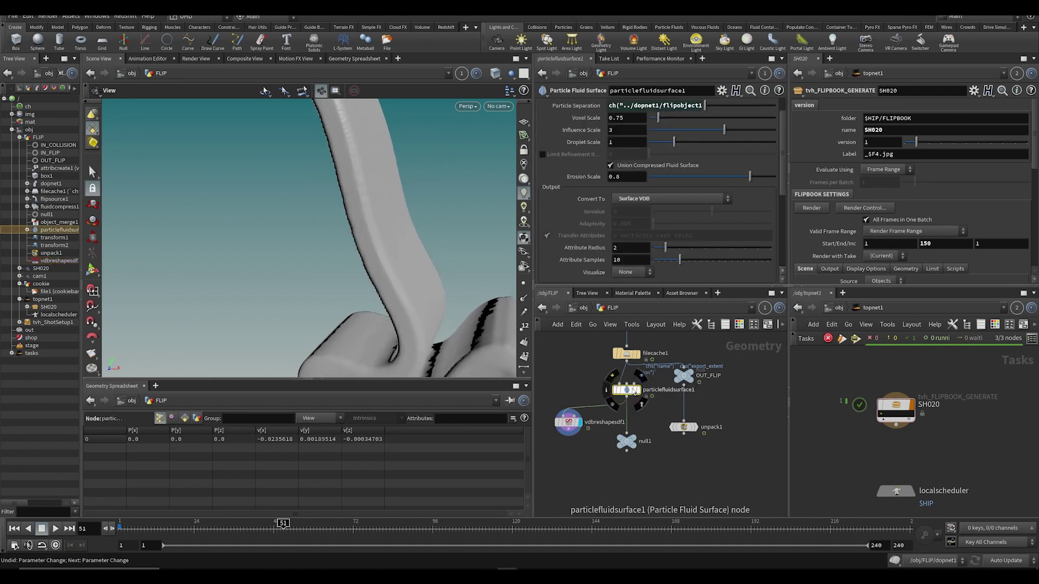
key(ctrl+s)
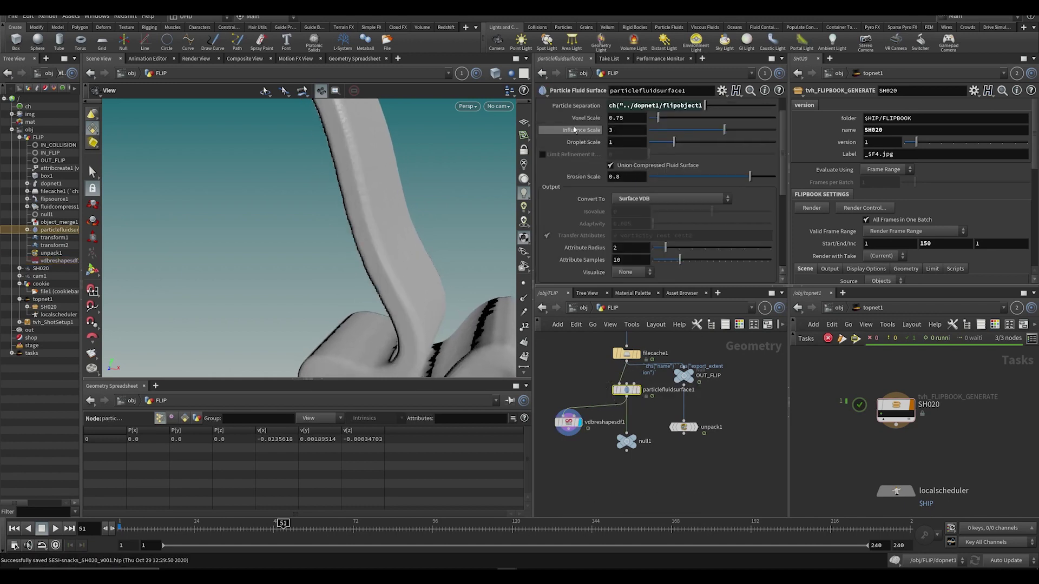
scroll(574, 130, up, 2)
click(584, 105)
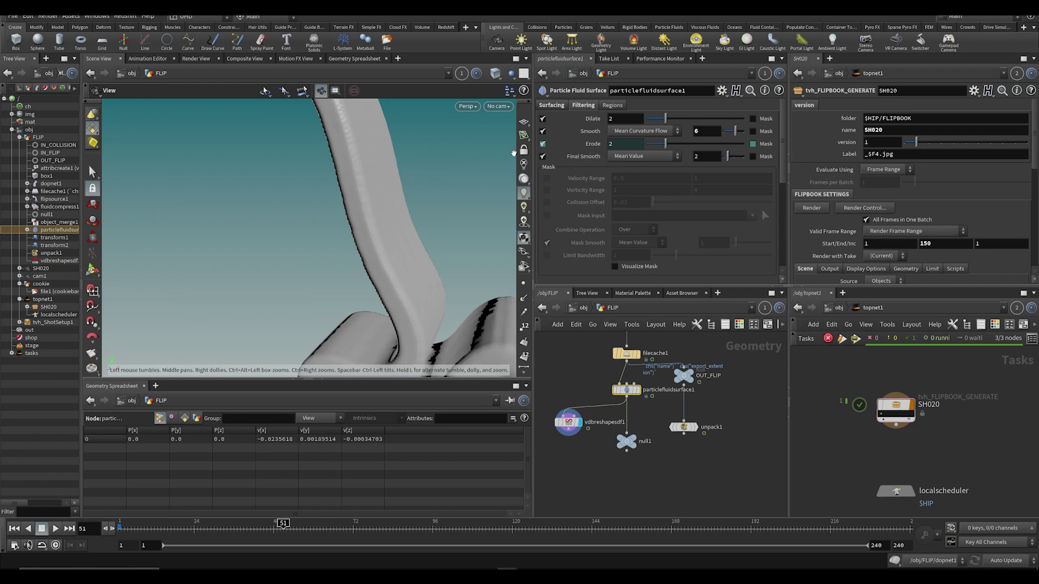
drag(281, 229, 281, 325)
right_click(624, 391)
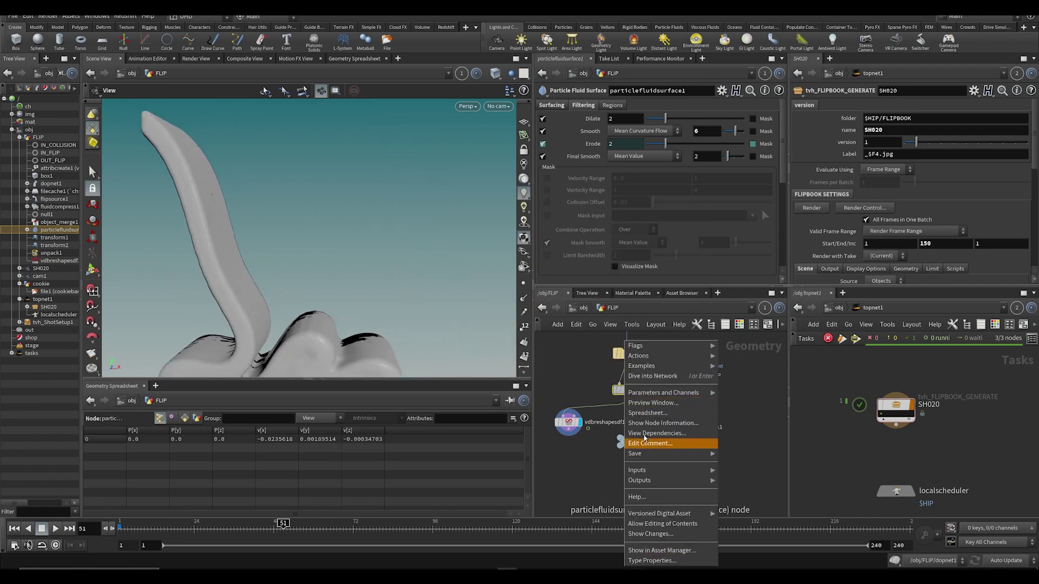
click(603, 395)
Step: Open particlefluidsurface1's internal network in a maximized network view and enter its FILTER subnetwork
double_click(627, 391)
key(ctrl+b)
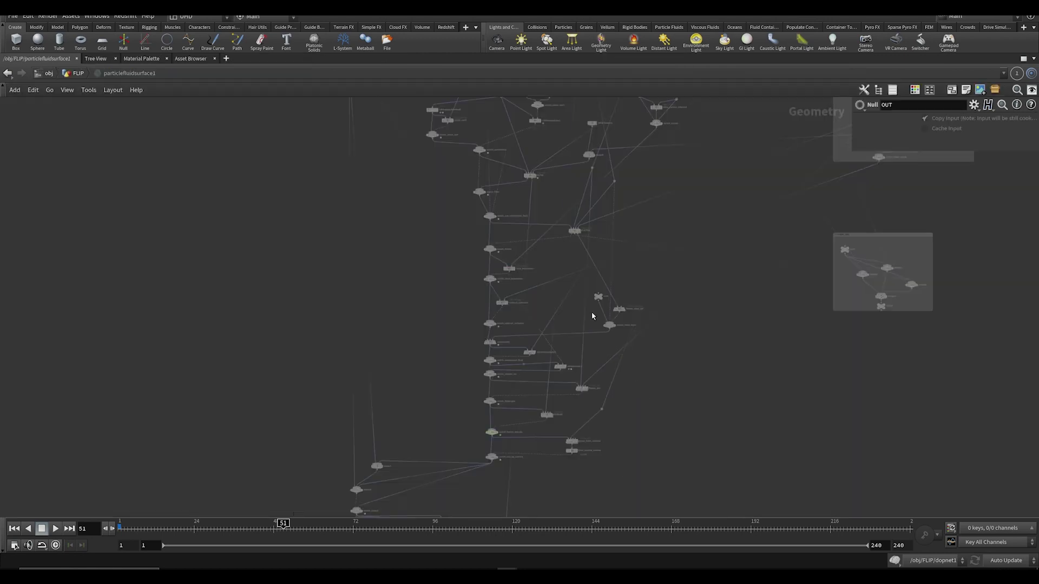
scroll(536, 287, up, 4)
middle_drag(422, 108, 449, 234)
scroll(449, 234, down, 5)
scroll(504, 388, up, 4)
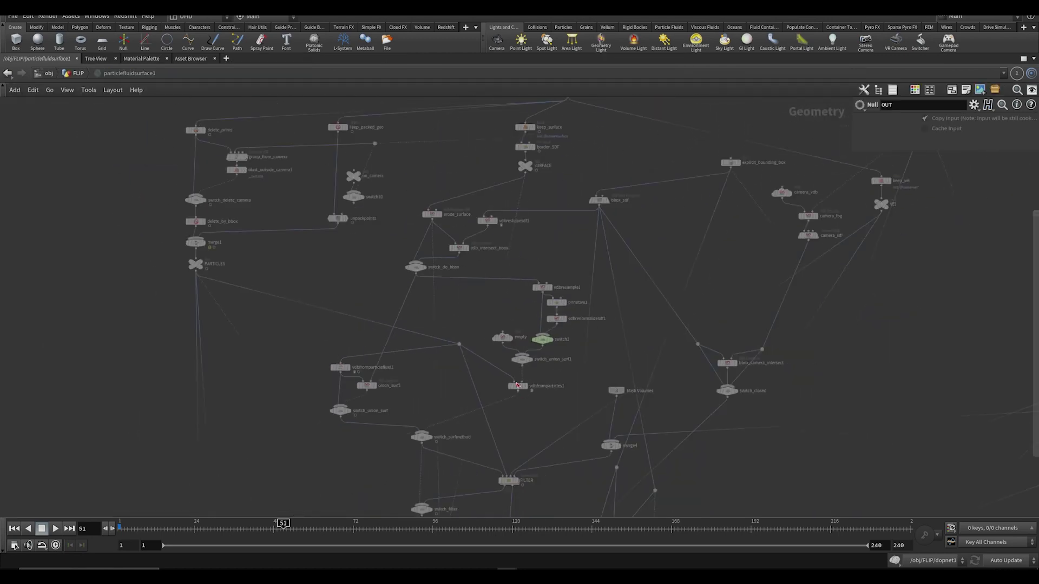
middle_drag(554, 420, 555, 236)
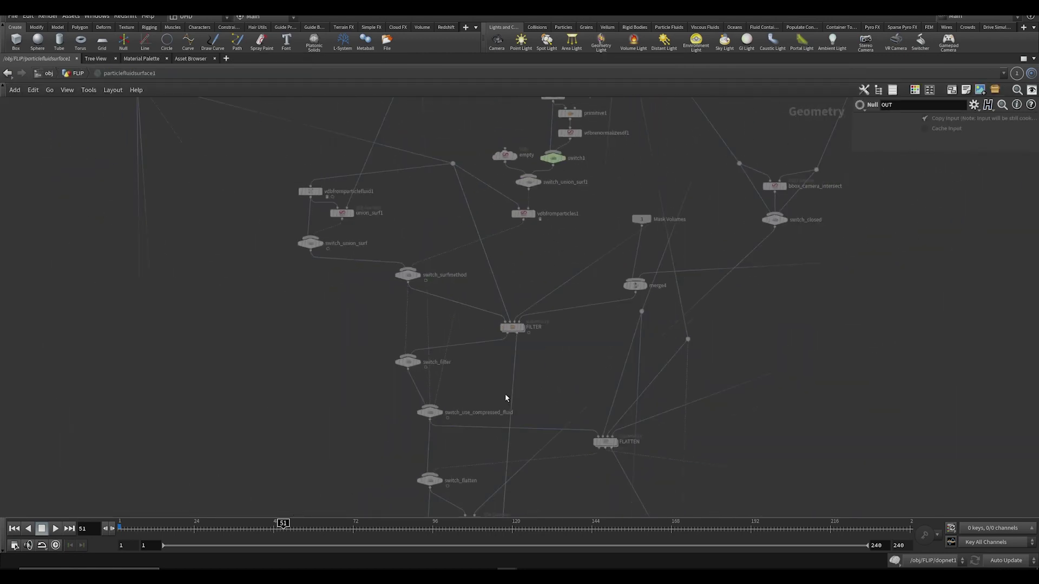
double_click(517, 327)
scroll(422, 286, up, 4)
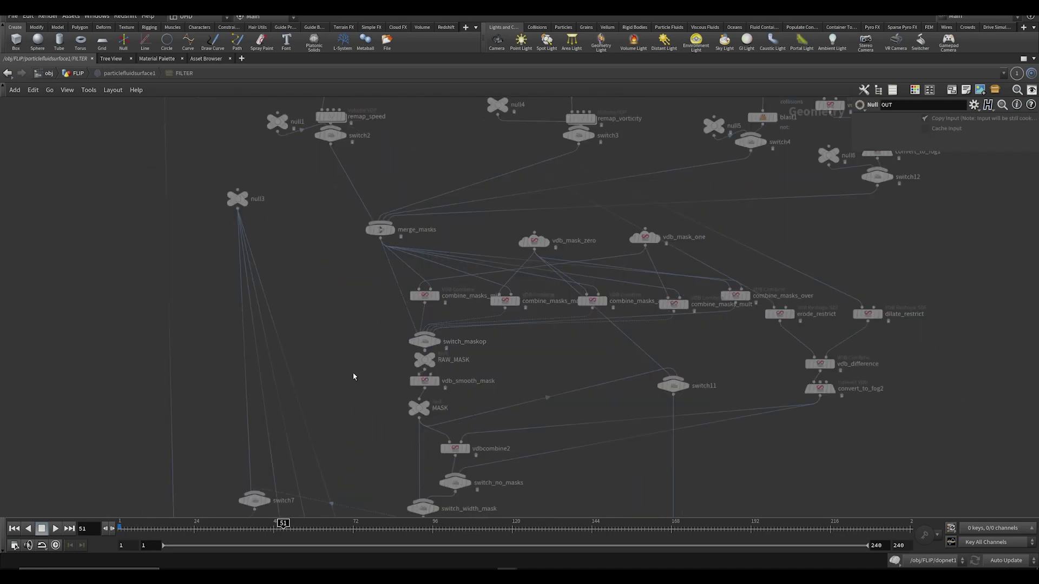
Step: Examine the MASK, vdb_dilate, vdb_smoothsdf, vdb_erode and vdb_finalsmoothsdf nodes inside the FILTER subnetwork
middle_drag(528, 374, 576, 253)
click(466, 284)
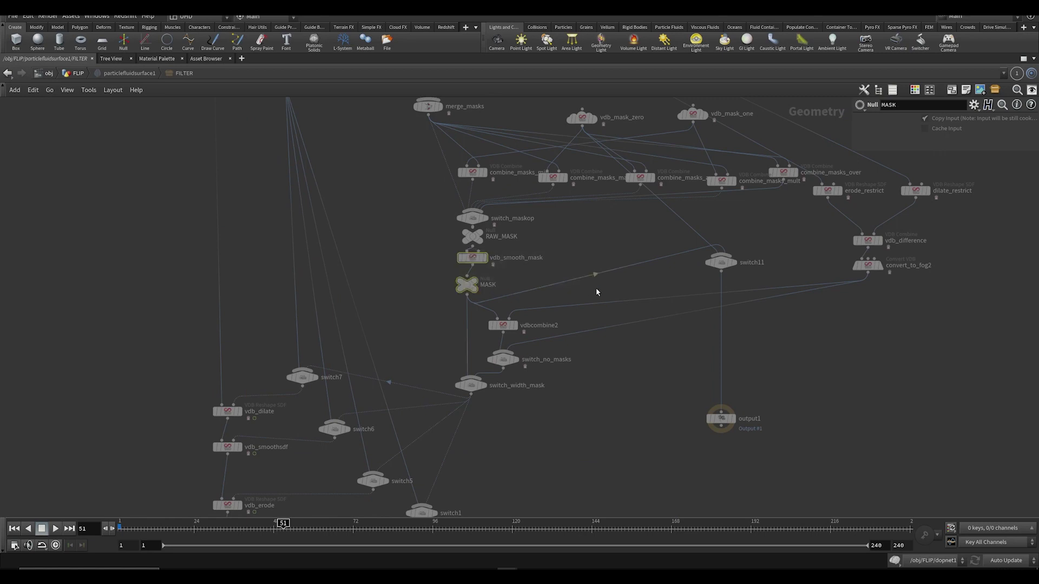
middle_drag(596, 287, 759, 110)
click(390, 234)
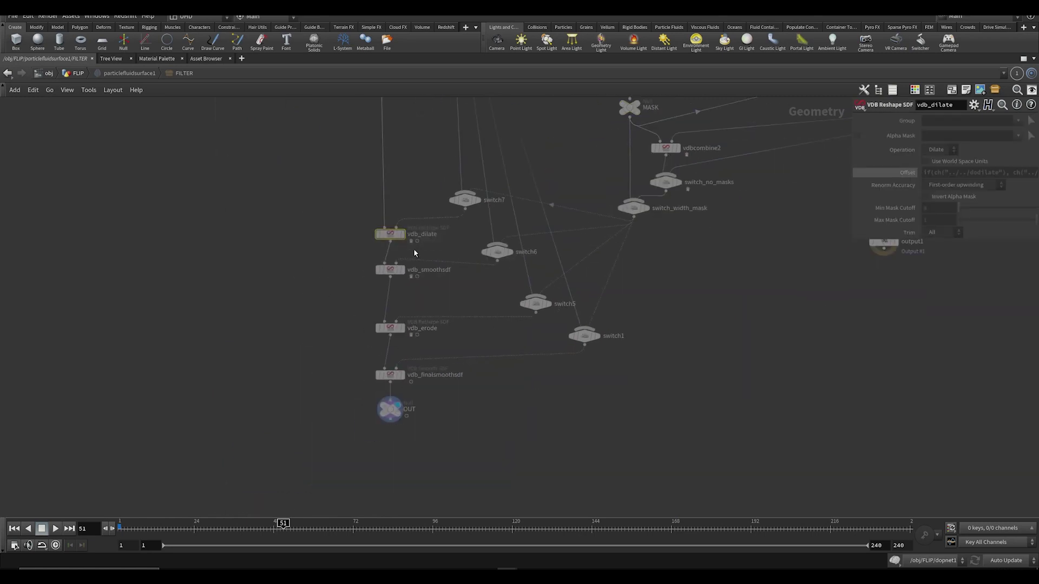
click(390, 270)
click(390, 328)
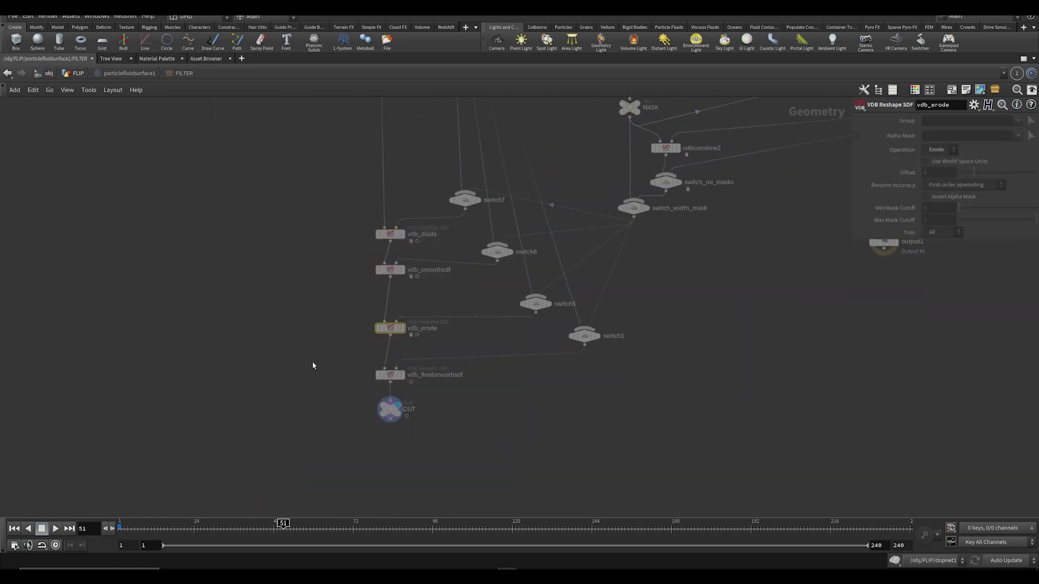
drag(320, 219, 452, 265)
click(390, 242)
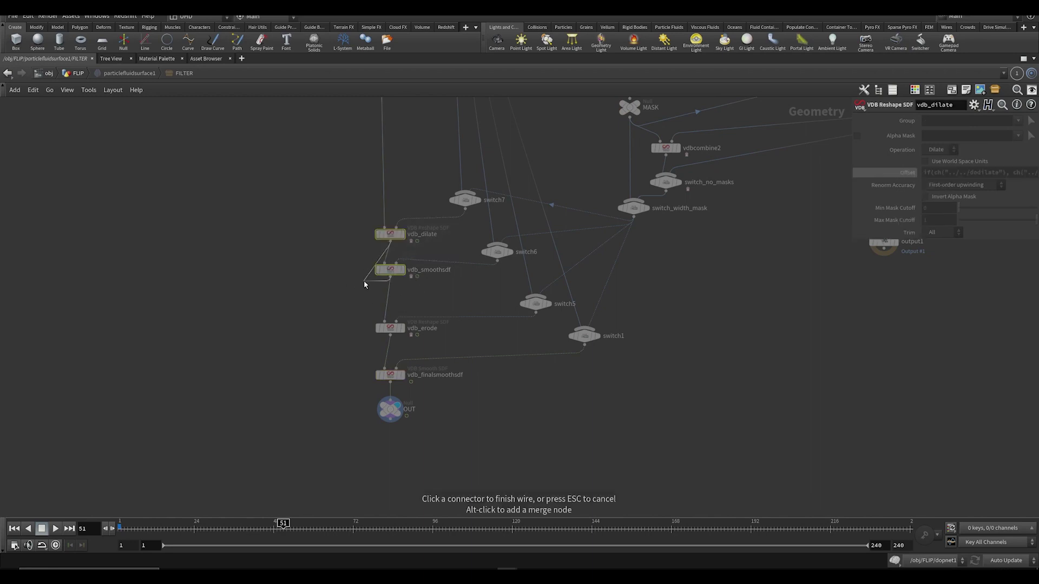
key(Escape)
drag(332, 365, 430, 417)
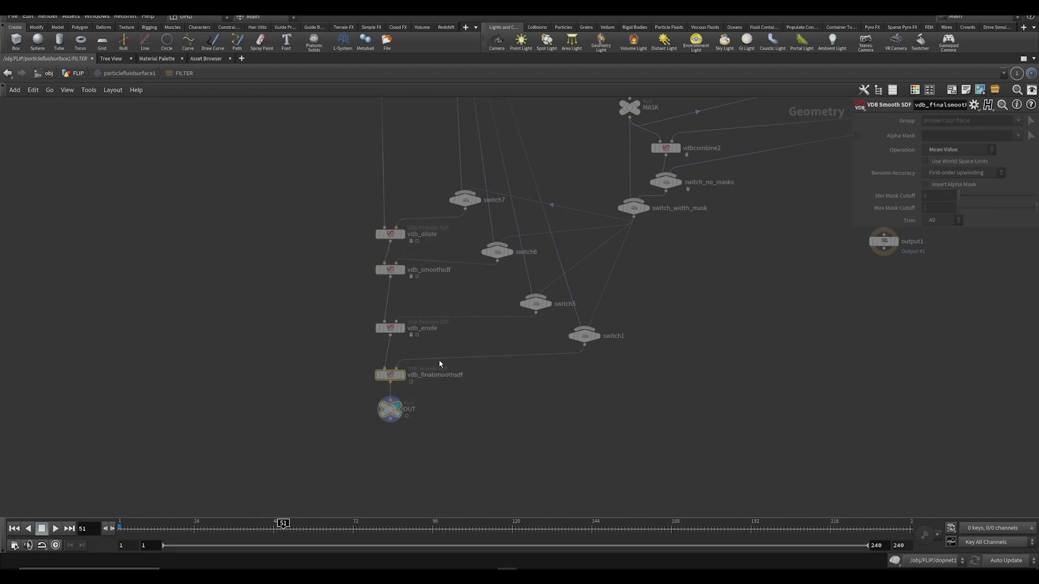
Step: Move vdb_dilate slightly farther above vdb_smoothsdf and show the parameters of vdb_erode
middle_drag(382, 235, 325, 313)
drag(331, 314, 333, 297)
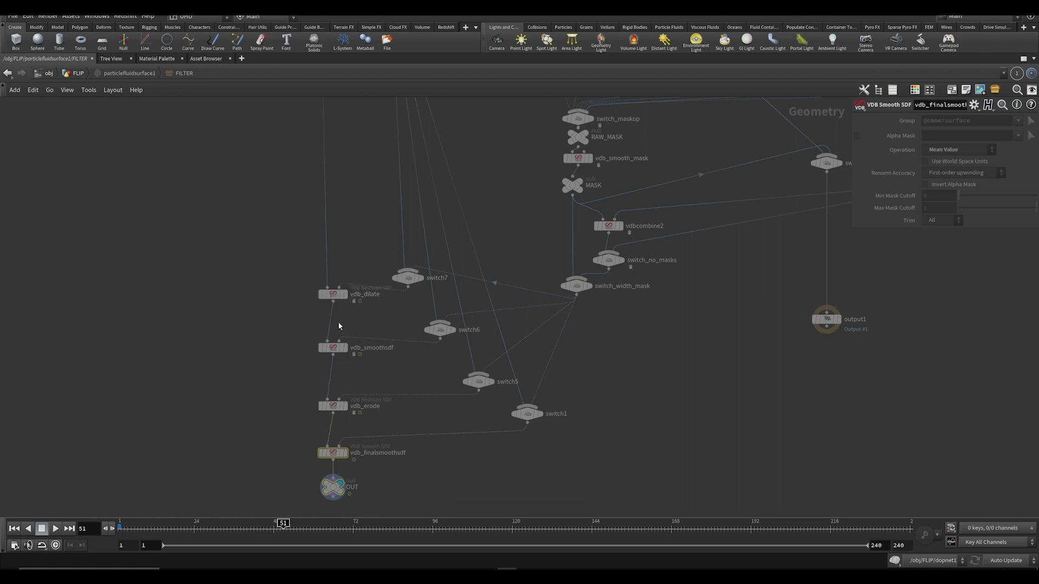
mouse_move(365, 391)
mouse_move(340, 270)
click(333, 406)
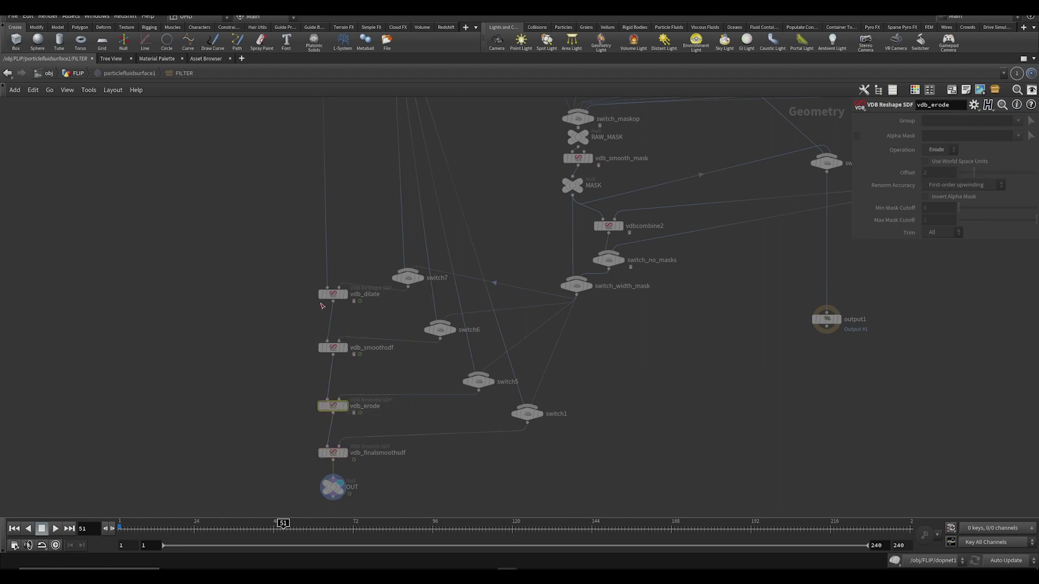
Step: Show the parameters of vdb_smoothsdf and vdb_erode, and move vdb_smoothsdf slightly out of line with the chain
drag(408, 362, 408, 361)
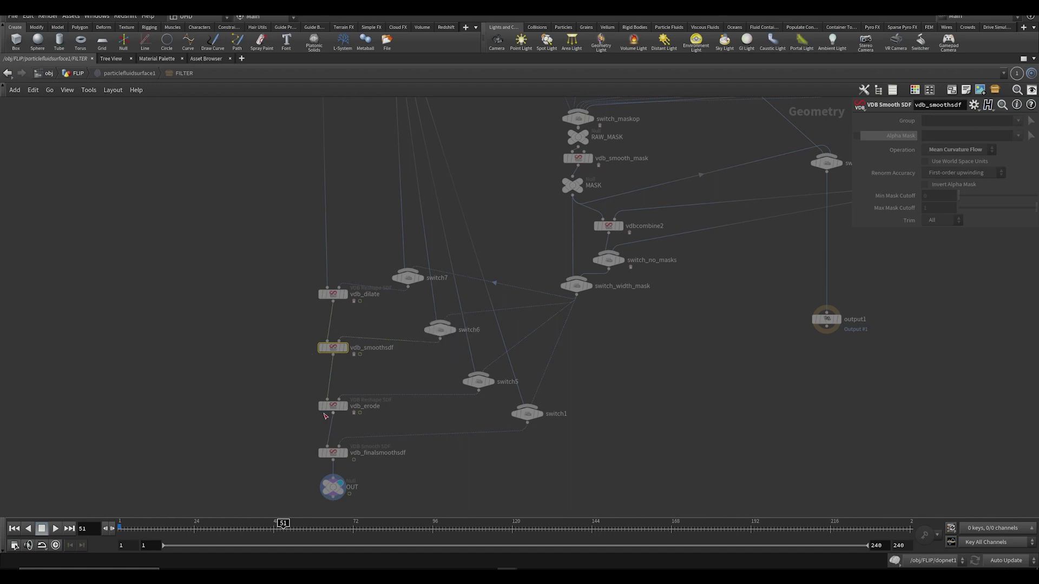
drag(373, 428, 374, 430)
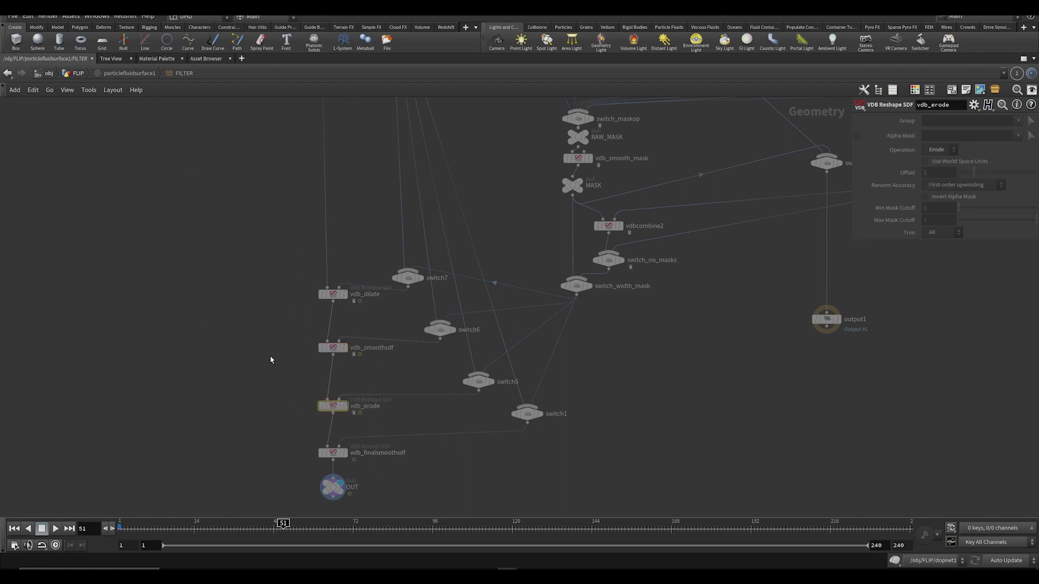
mouse_move(333, 347)
mouse_down()
mouse_move(346, 354)
mouse_move(322, 341)
mouse_up()
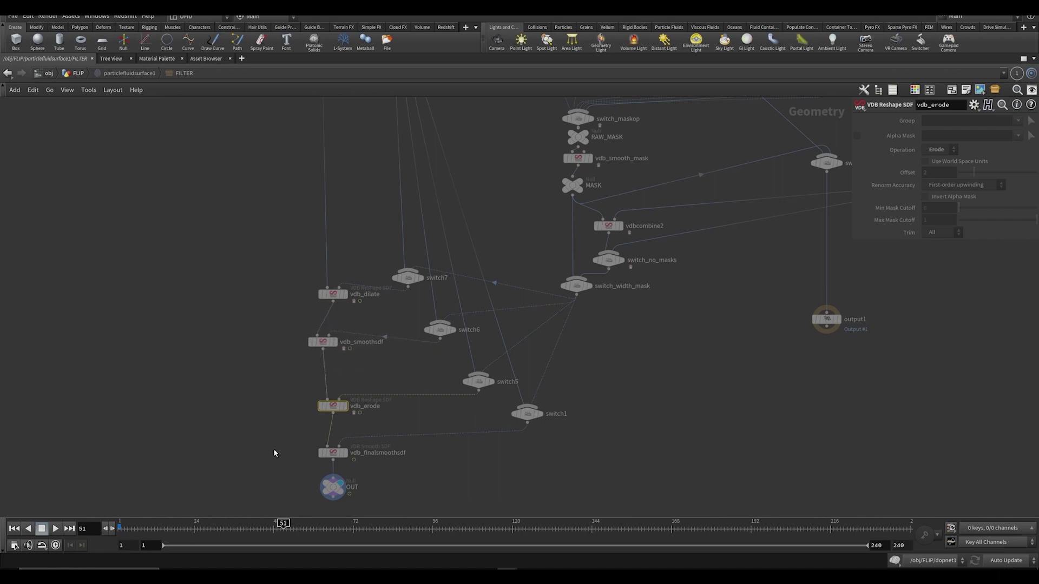
drag(274, 450, 352, 460)
Step: Restore the full pane layout, return to the FLIP network and inspect the surface with vdbreshapesdf1 selected
scroll(456, 315, down, 3)
key(ctrl+b)
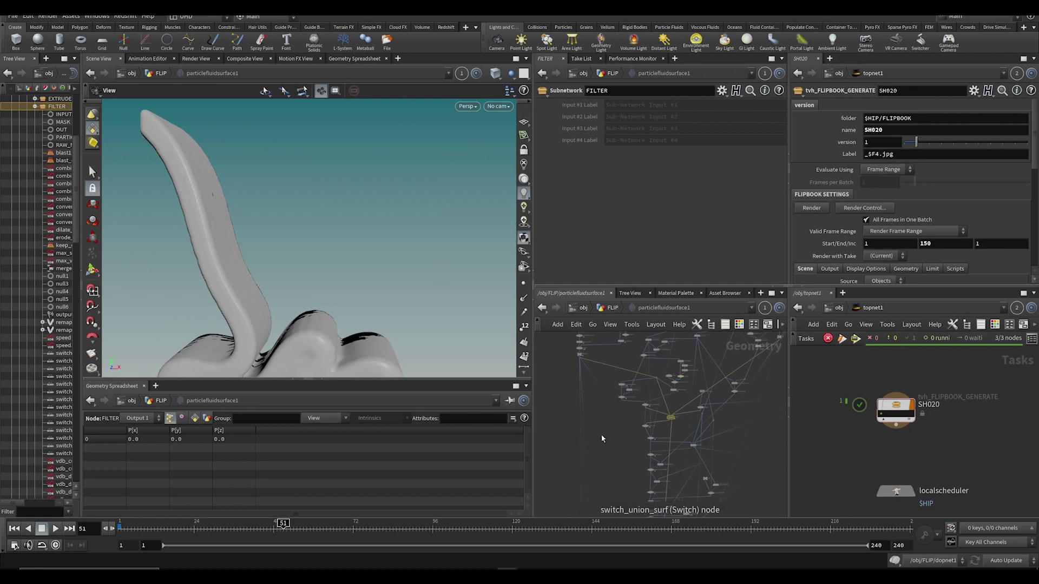
key(u)
click(566, 422)
right_drag(311, 283, 294, 293)
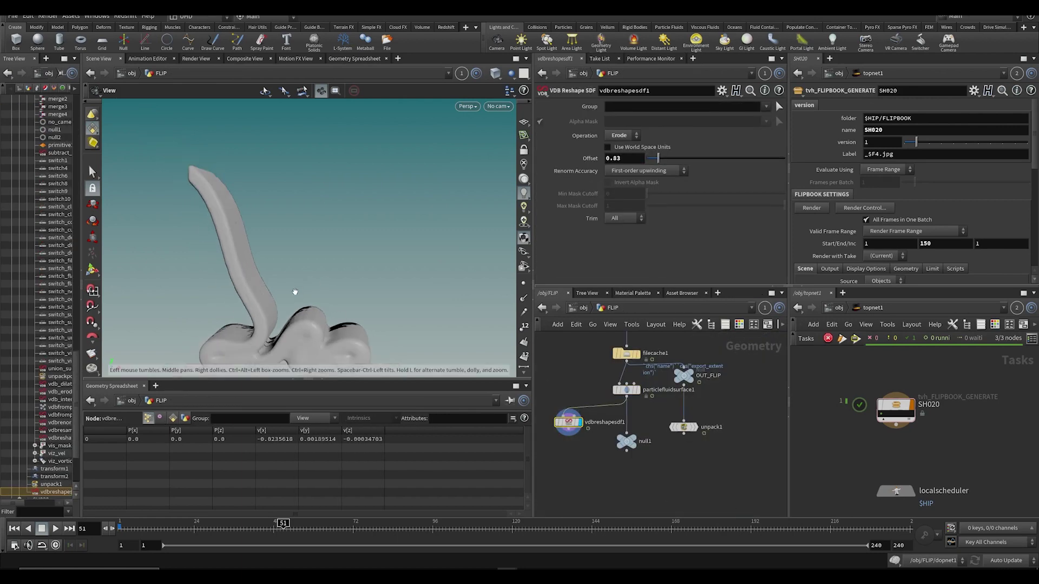
drag(294, 292, 367, 285)
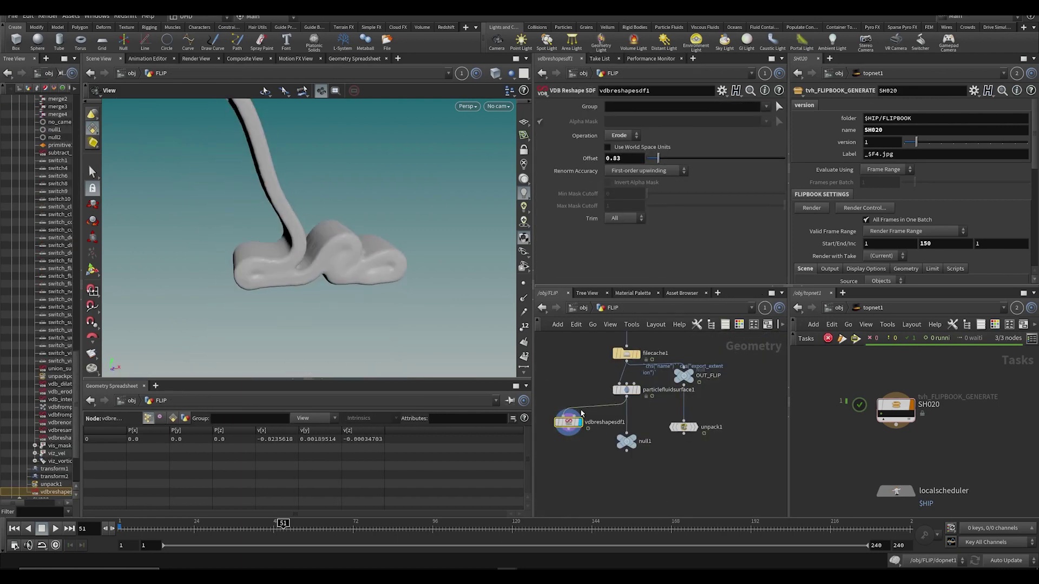
Step: Convert particlefluidsurface1's output to Surface Polygons and save the scene
click(623, 390)
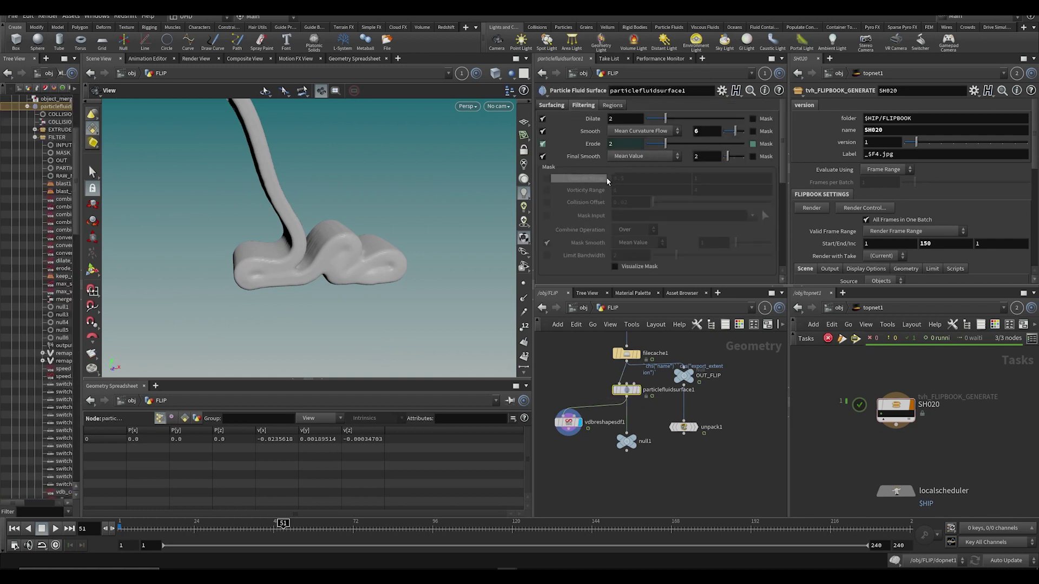
click(641, 225)
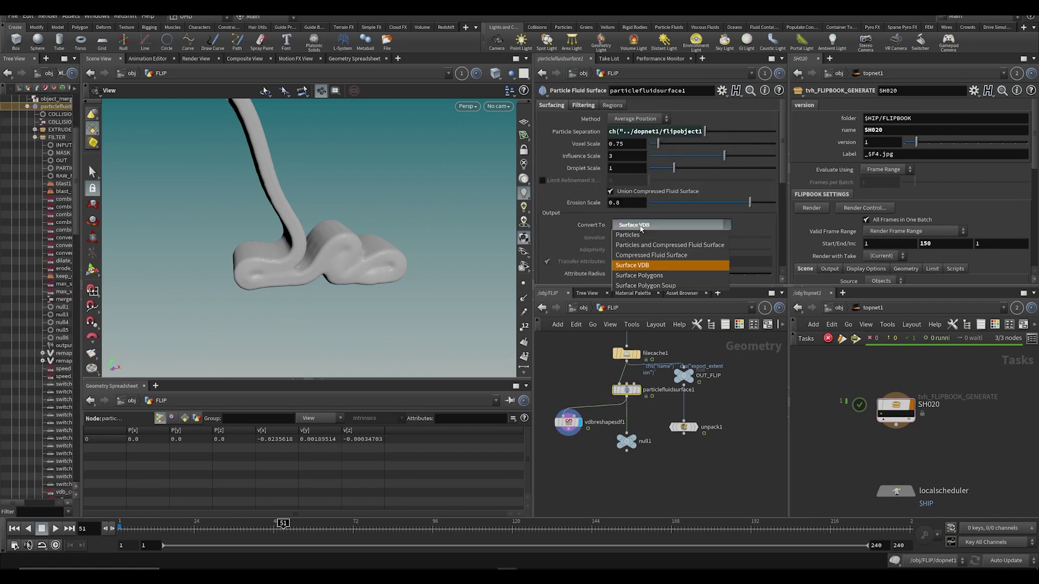
click(644, 276)
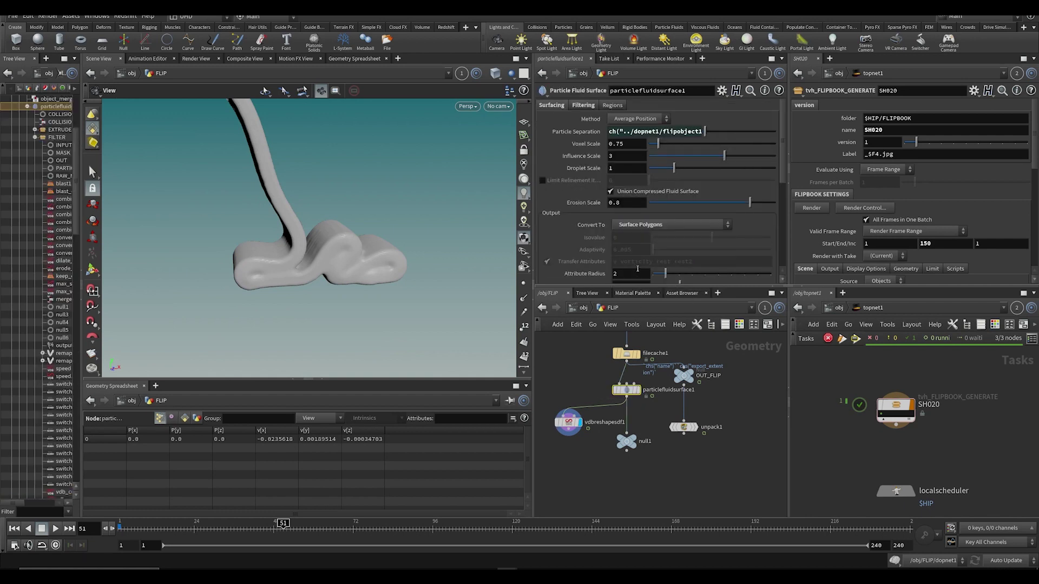
key(ctrl+s)
drag(373, 216, 419, 247)
key(ctrl+s)
middle_drag(560, 365, 558, 379)
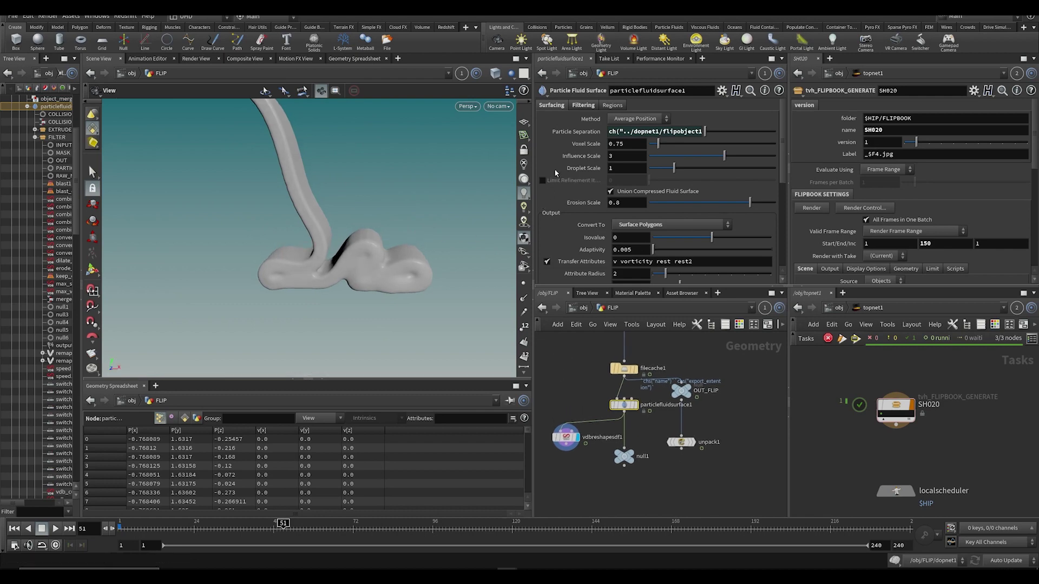
Step: Set particlefluidsurface1's Final Smooth to 5, save the scene and inspect the folds of the surface up close
click(583, 105)
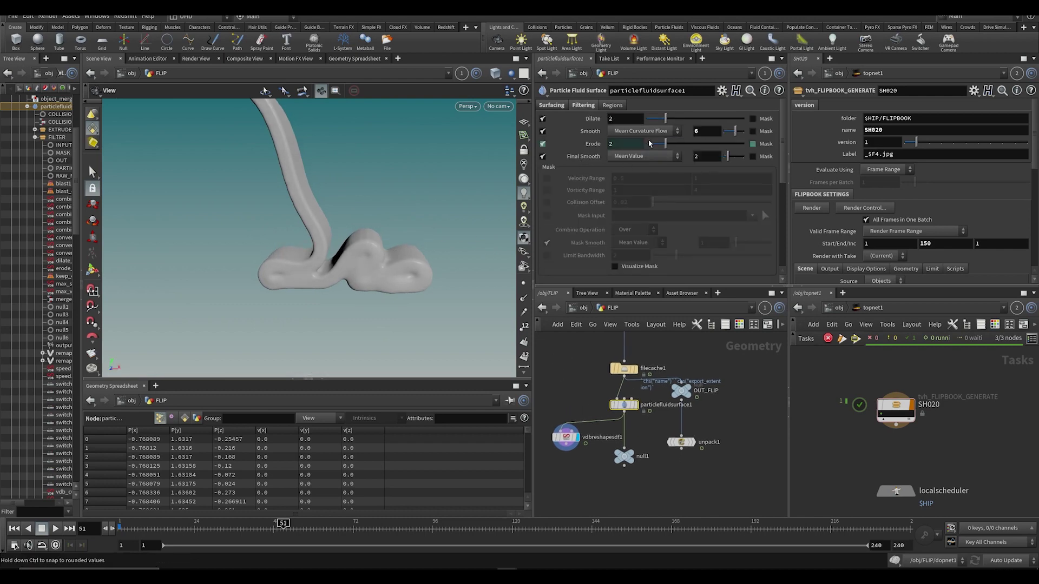
text(5)
key(Return)
scroll(342, 273, up, 3)
scroll(342, 272, up, 2)
key(ctrl+s)
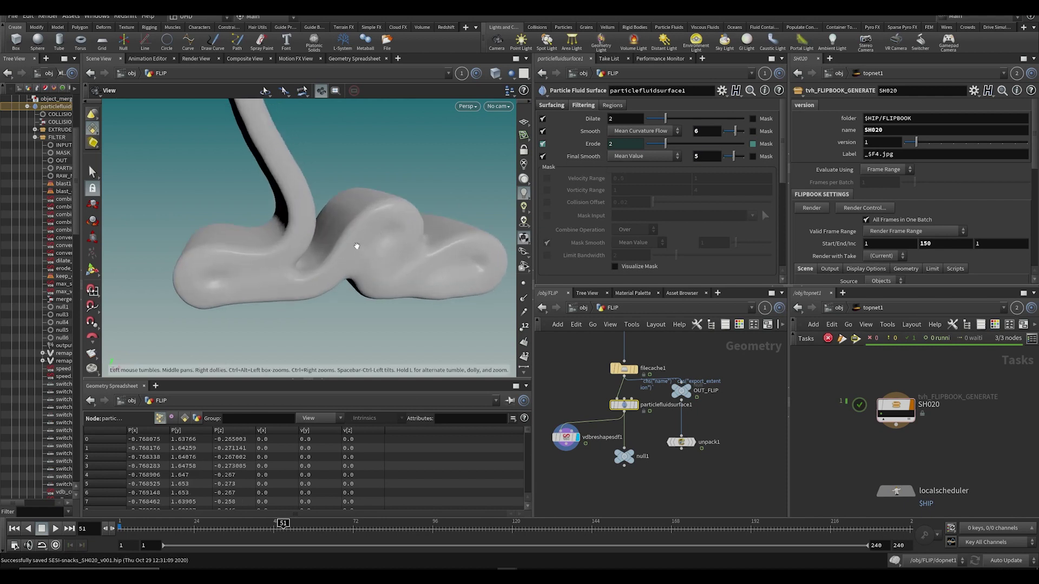
drag(379, 242, 489, 252)
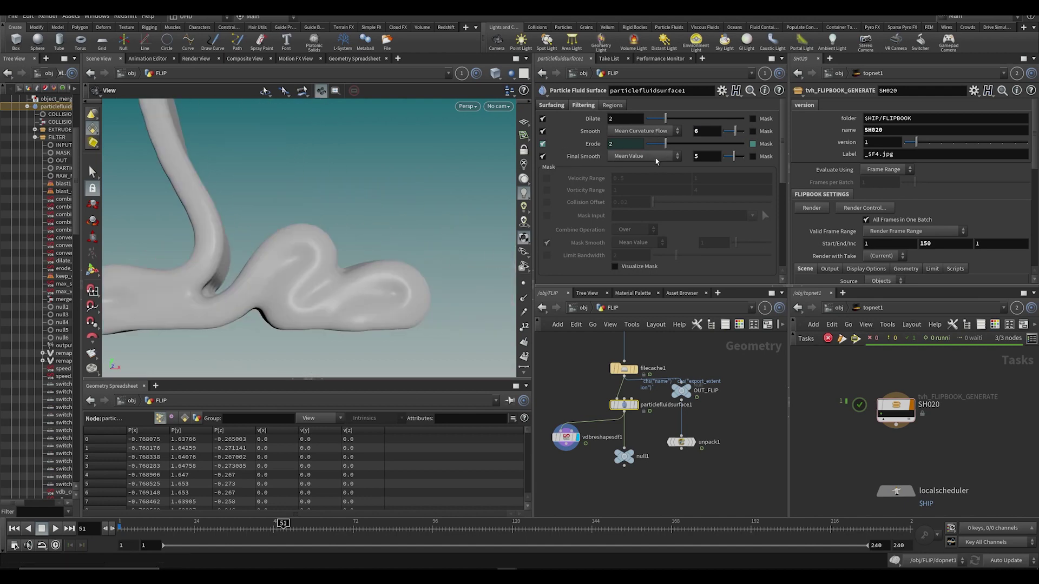
Step: Set the Mean Curvature Flow Smooth value to 2 and save the scene
key(Return)
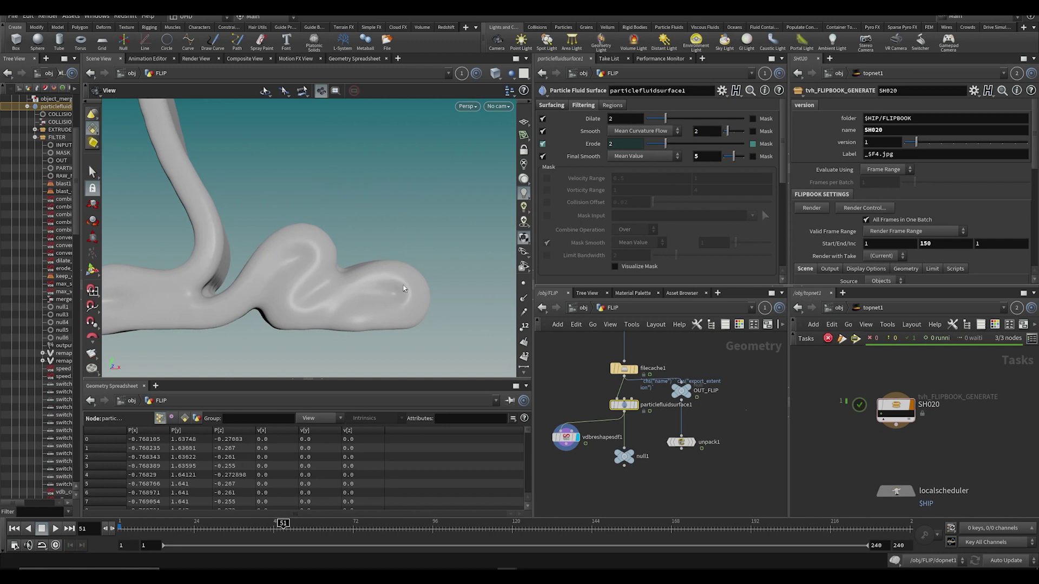
drag(400, 289, 255, 311)
key(ctrl+s)
Step: Set particlefluidsurface1's Droplet Scale to 0.75 and inspect the fluid surface
click(554, 103)
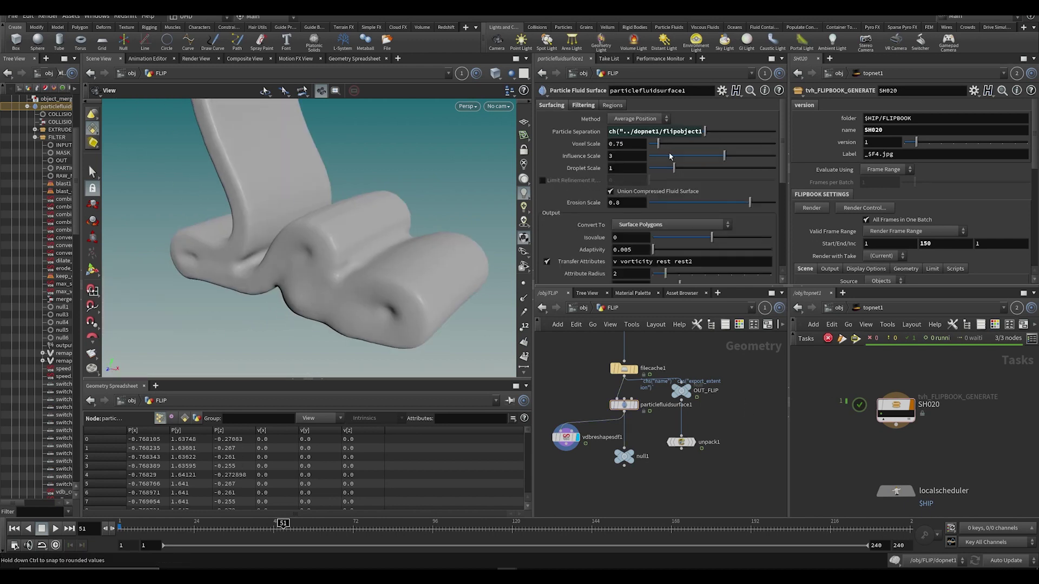
drag(646, 170, 561, 185)
text(.75)
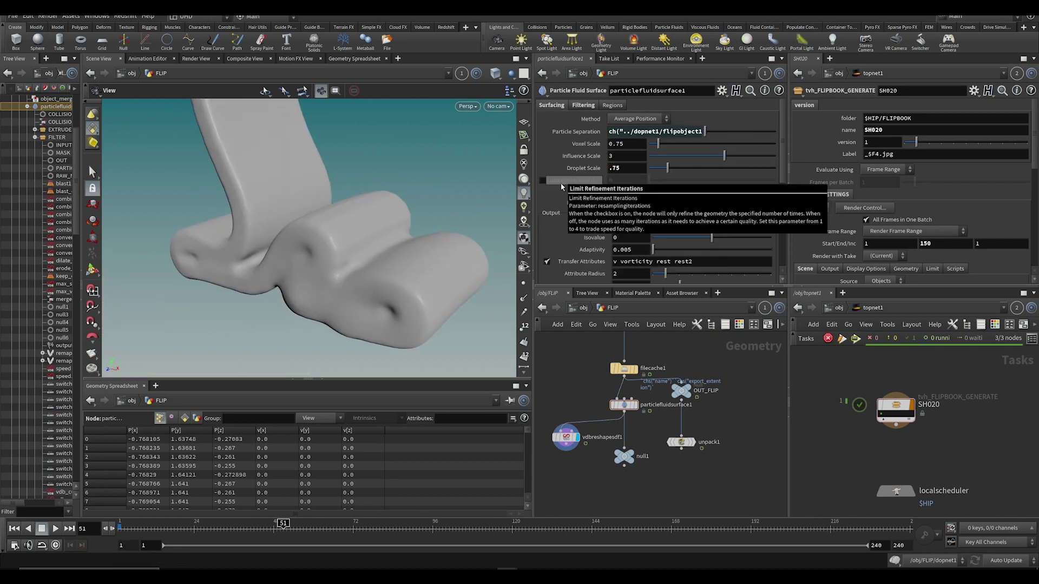
drag(326, 259, 425, 231)
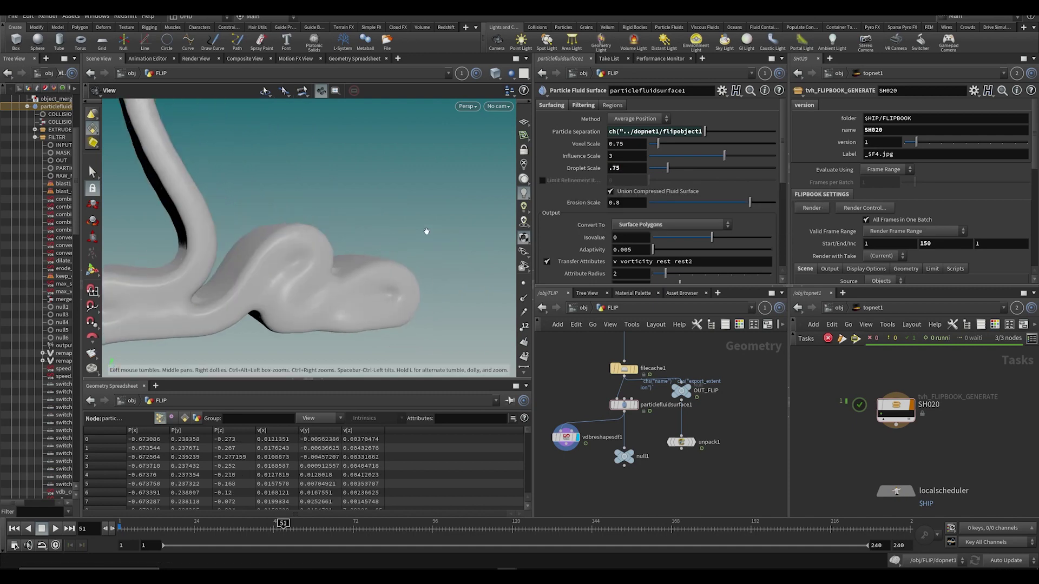
Step: Set both the Smooth and Final Smooth values to 1 and inspect the surface detail
click(583, 105)
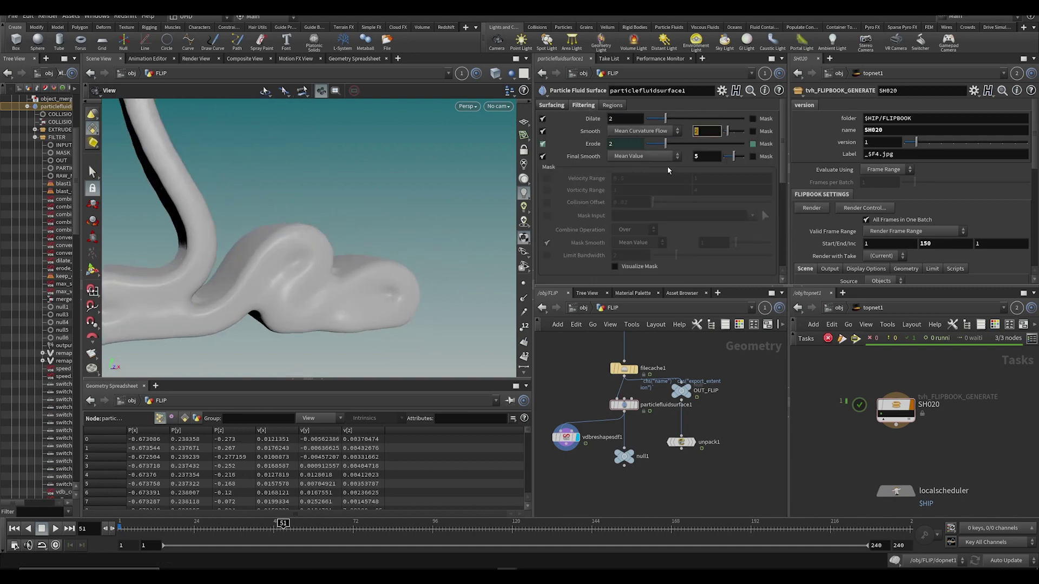
key(BackSpace)
text(1)
key(Return)
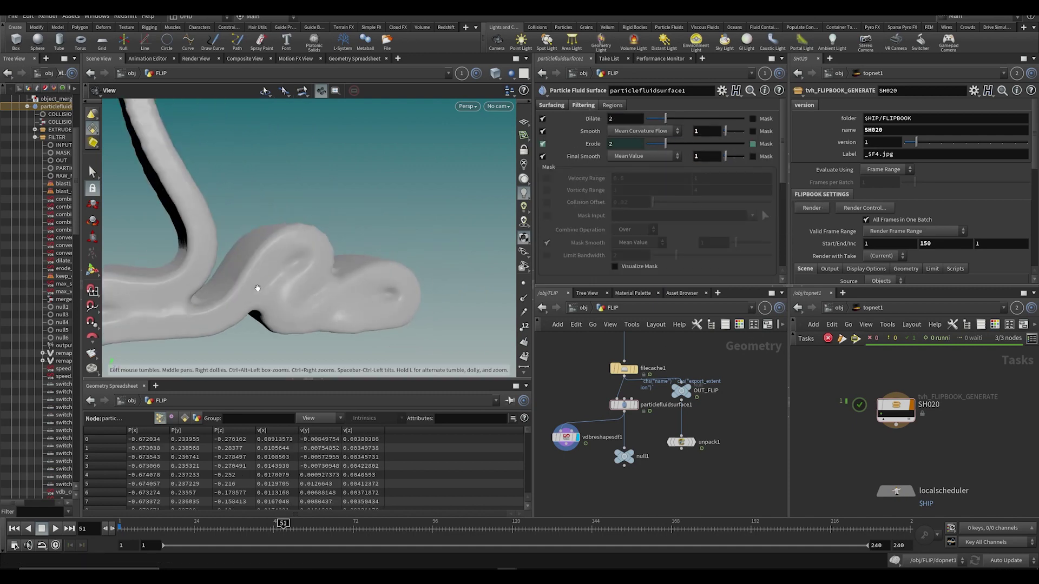
drag(317, 294, 206, 258)
drag(259, 238, 152, 159)
Step: Set both the Final Smooth and Smooth values of particlefluidsurface1 to 4
click(698, 156)
text(4)
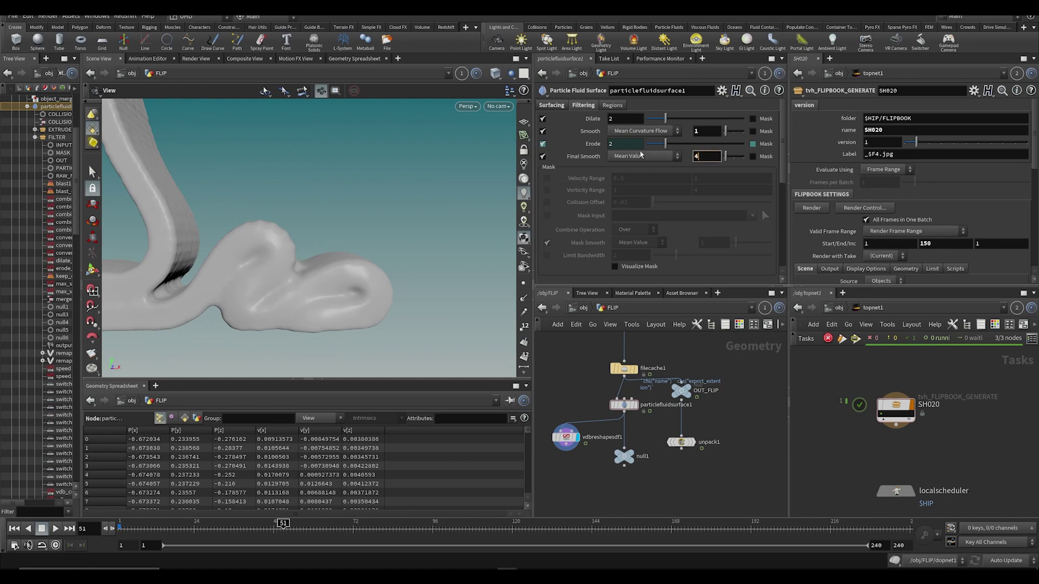
click(705, 128)
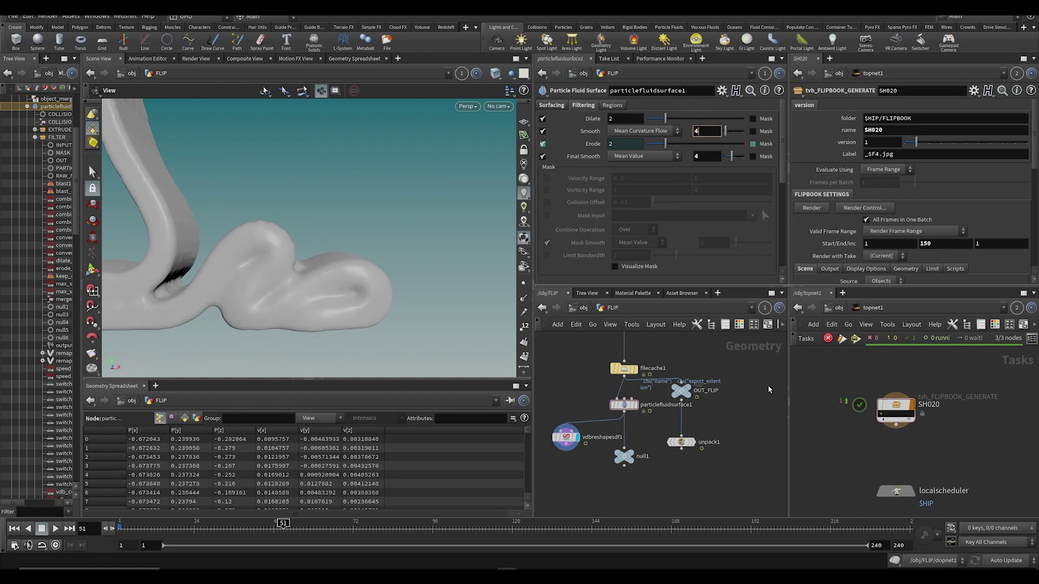
text(4)
key(Return)
Step: Set the filtering Dilate to 3, check the surface and save the scene
click(625, 119)
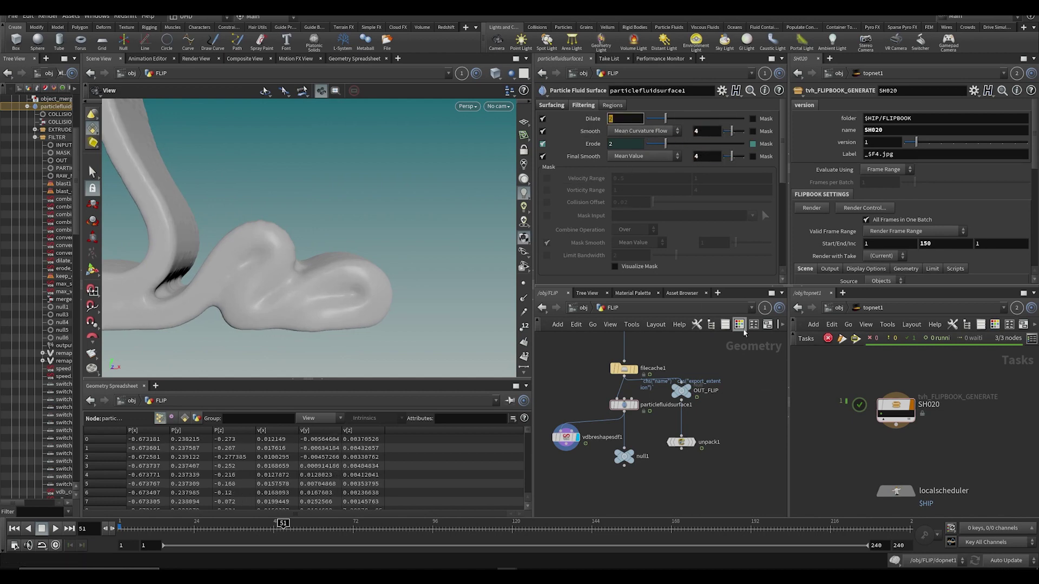
text(3)
key(Return)
drag(257, 259, 322, 255)
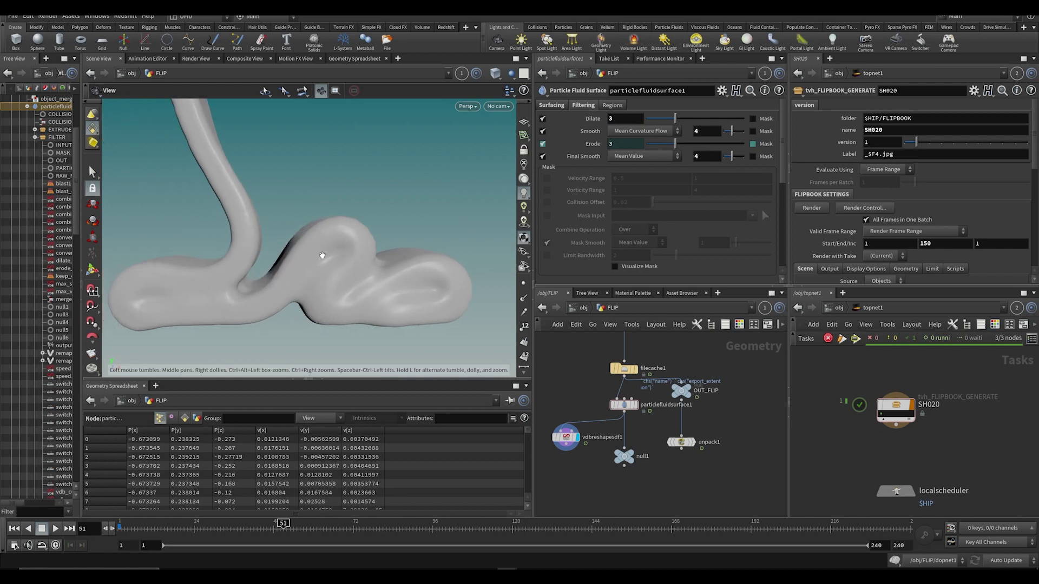
click(552, 105)
key(ctrl+s)
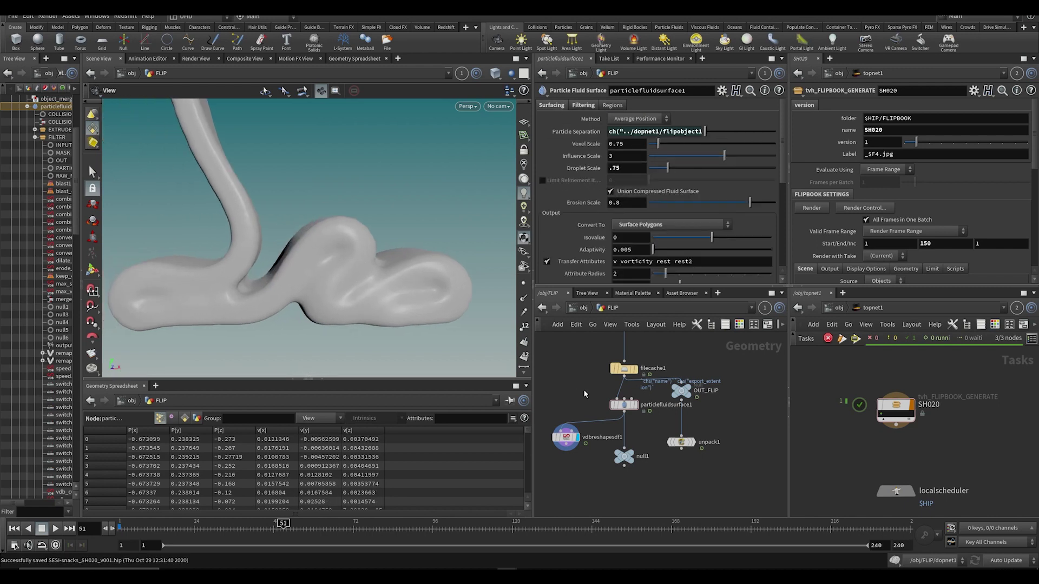
Step: Review the filtered surface from several angles, set the Droplet Scale to 1 and save the scene
click(583, 106)
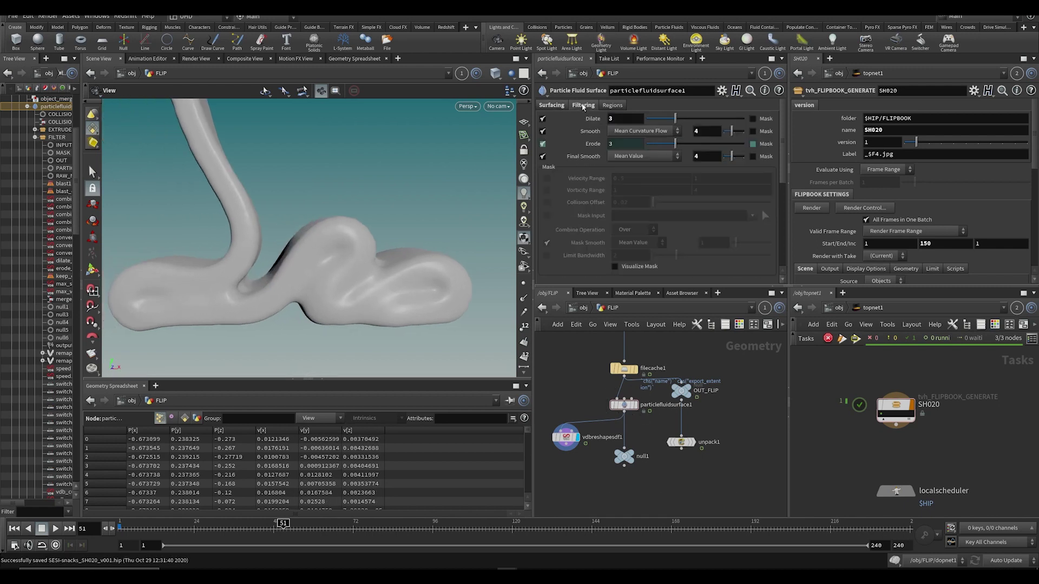
mouse_move(433, 240)
mouse_down()
mouse_move(380, 250)
mouse_move(417, 242)
mouse_up()
middle_drag(354, 257, 429, 284)
drag(428, 284, 301, 297)
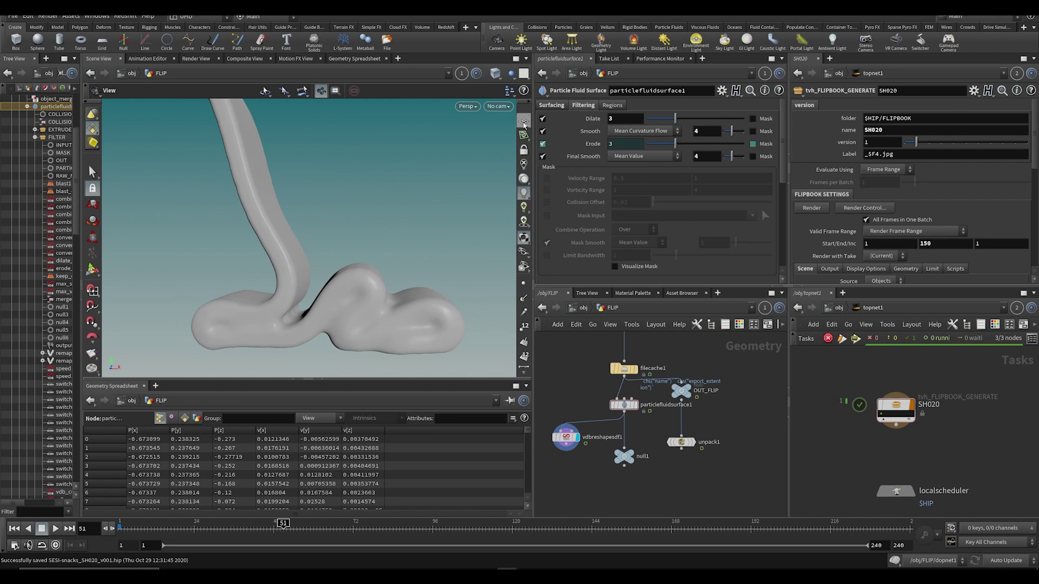
click(551, 105)
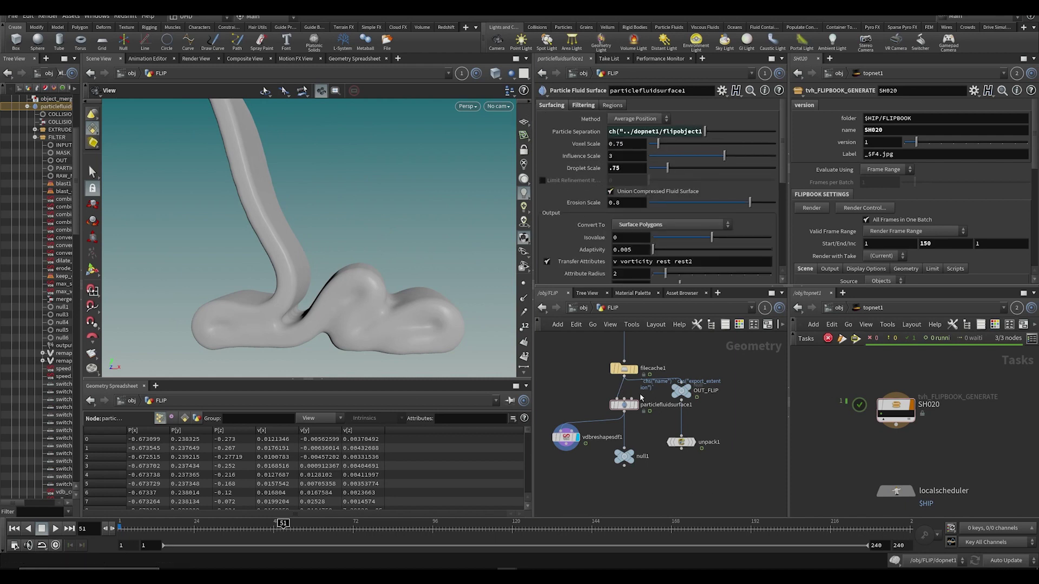
double_click(627, 168)
text(1)
key(Return)
key(ctrl+s)
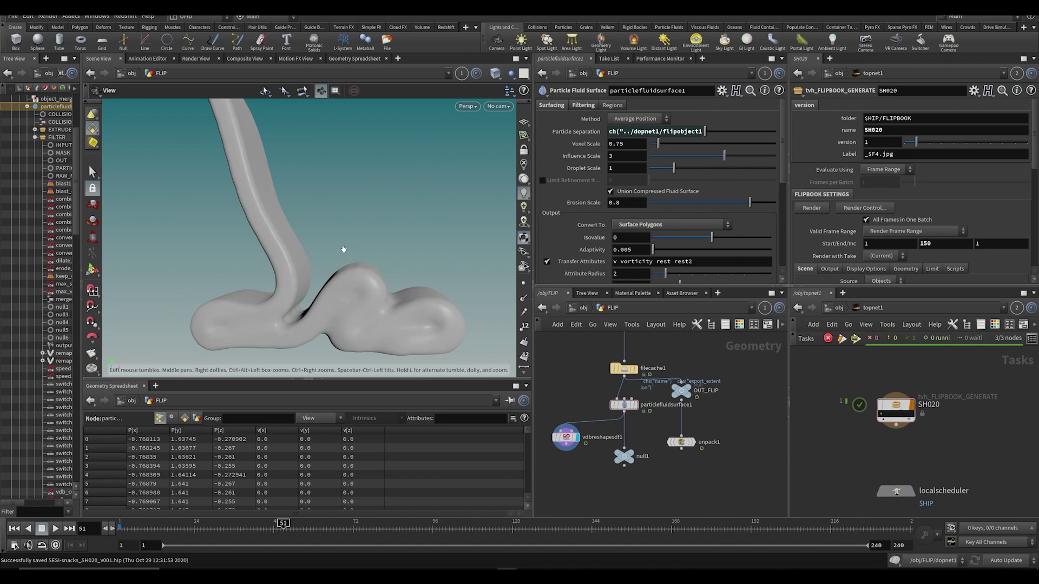
Step: Display the filecache1 output and the unpack1 particles, and examine the particles in the fluid stream up close
click(634, 368)
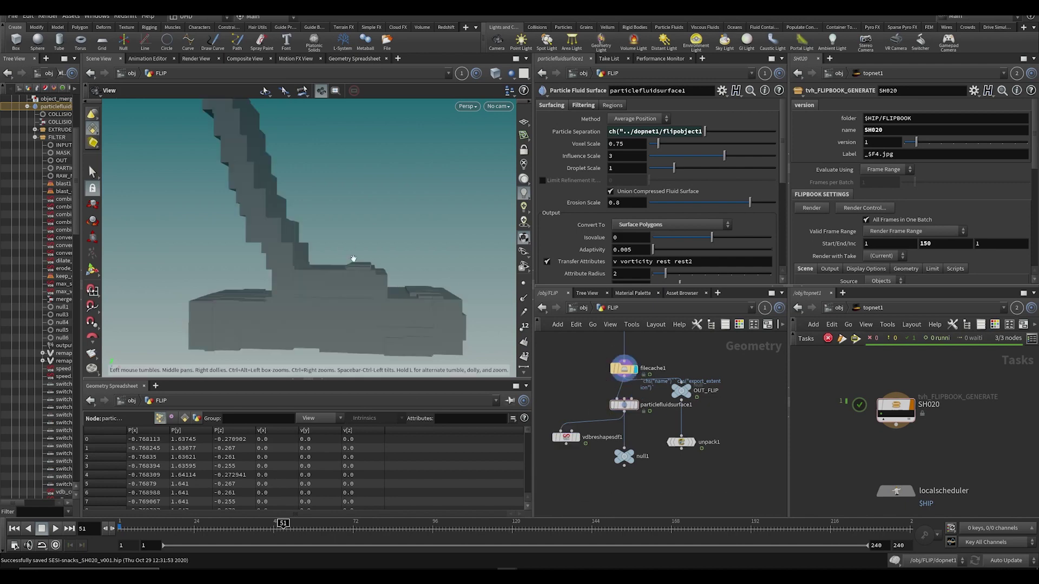
scroll(347, 236, up, 5)
click(692, 442)
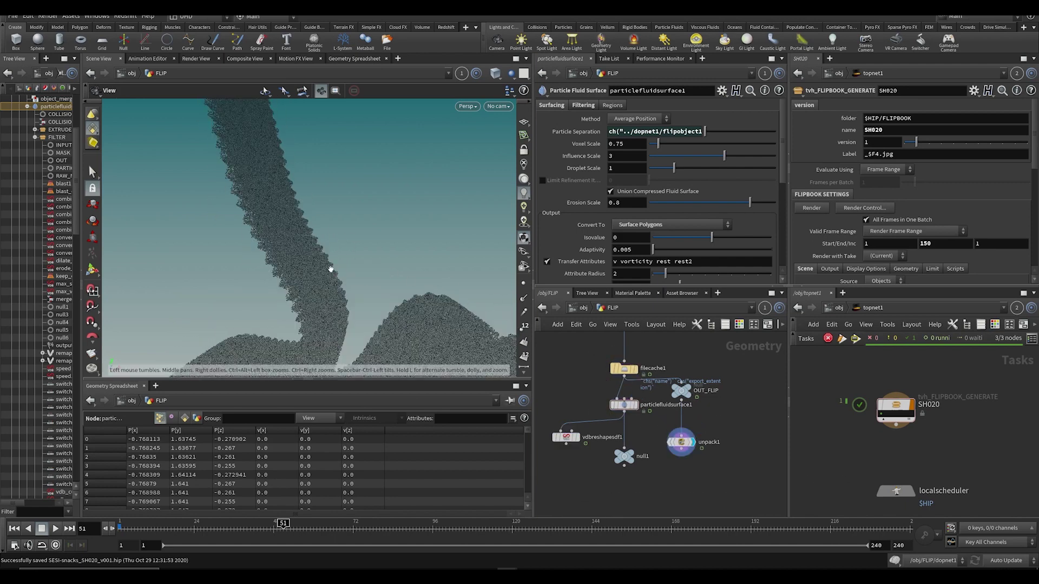
scroll(315, 250, up, 3)
scroll(314, 250, up, 5)
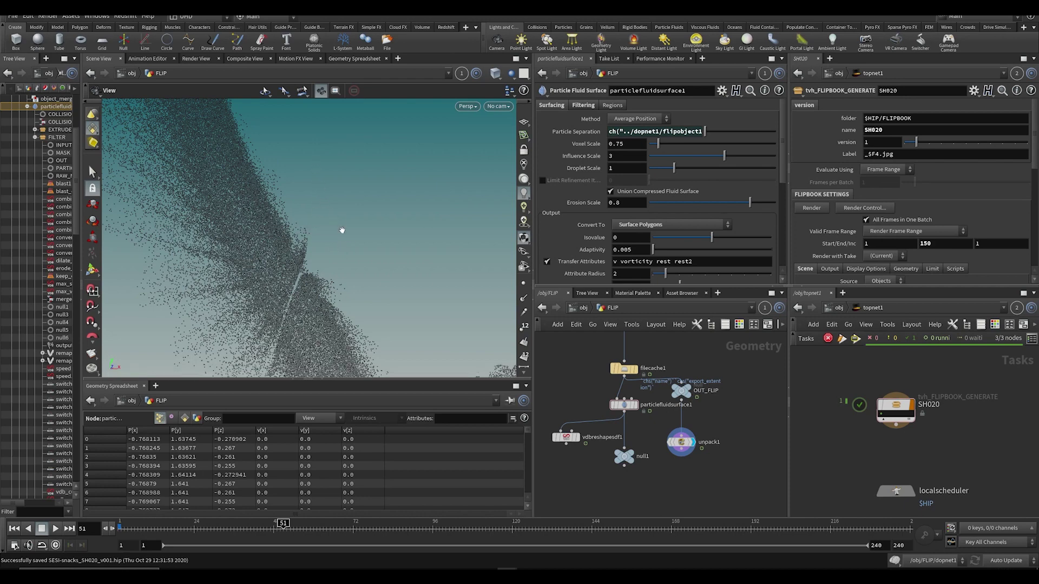
mouse_move(330, 226)
mouse_down()
mouse_move(348, 232)
mouse_move(325, 233)
mouse_up()
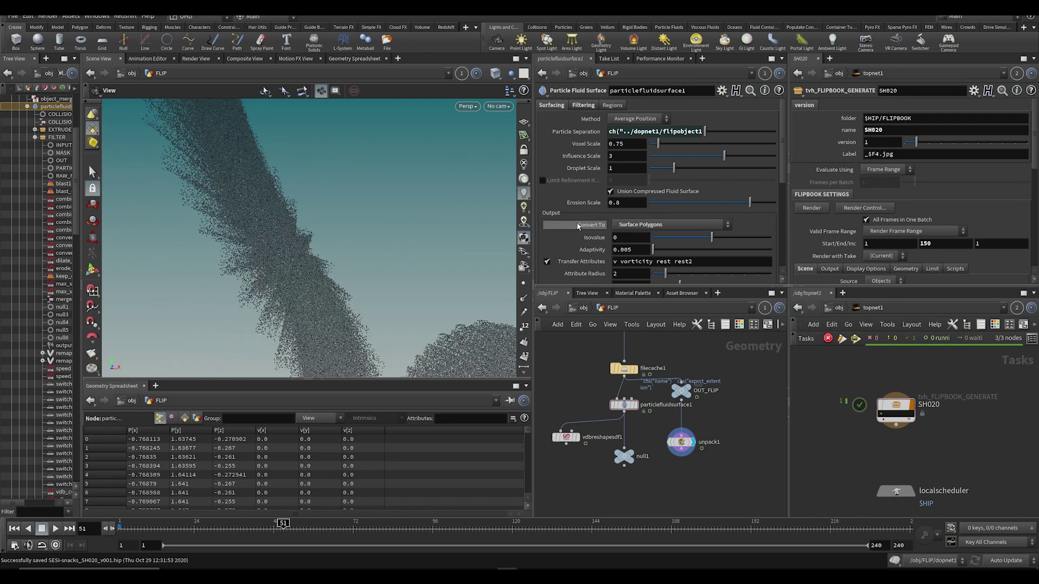
Step: Set the Influence Scale to 2, display particlefluidsurface1 and check the surface at frame 60
click(623, 157)
text(2)
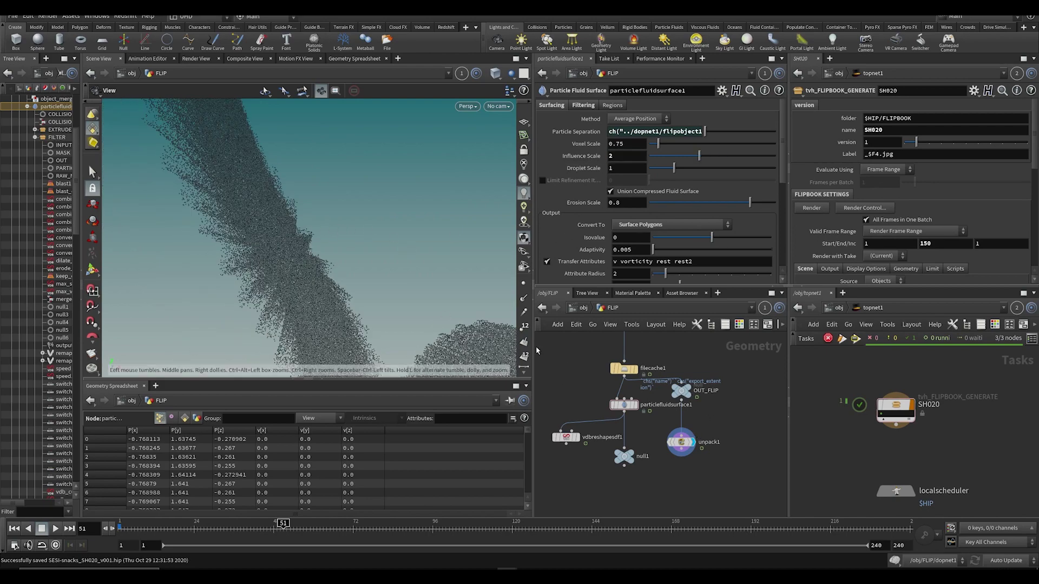
click(634, 405)
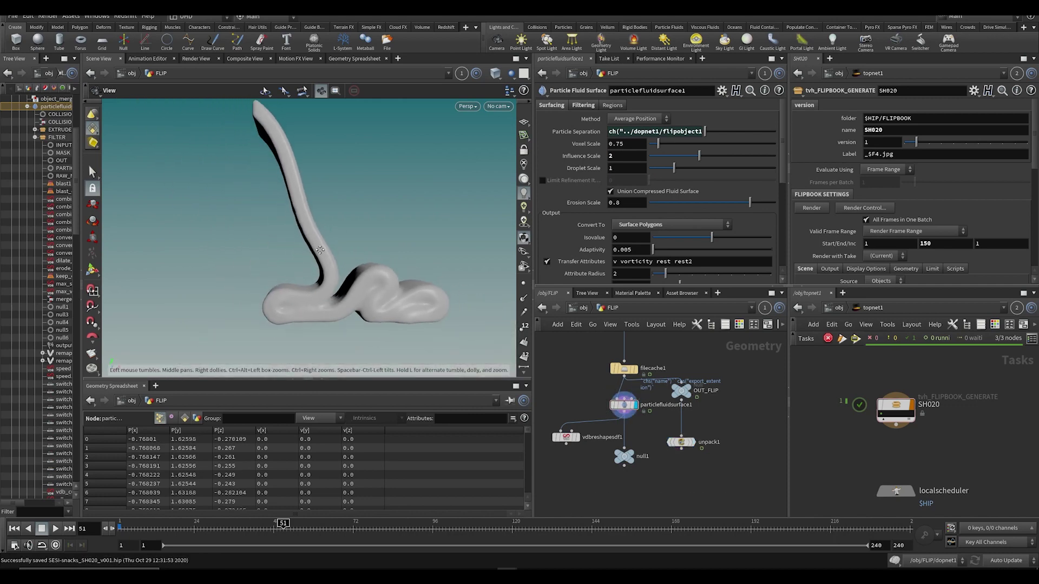
drag(320, 250, 404, 244)
click(314, 538)
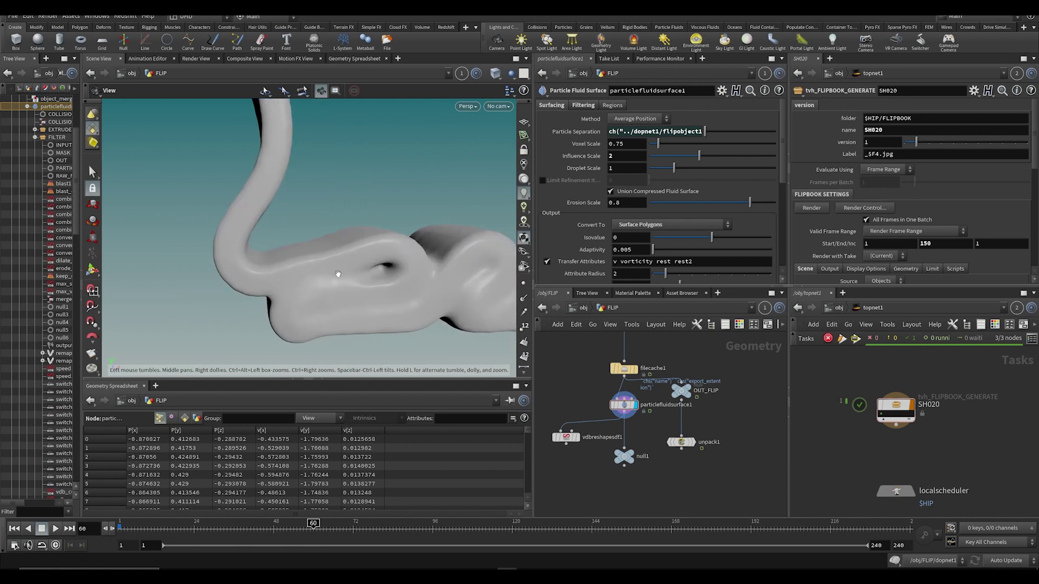
Step: Go back from frame 60 to frame 56 and examine the opening in the caramel fold up close
key(Left)
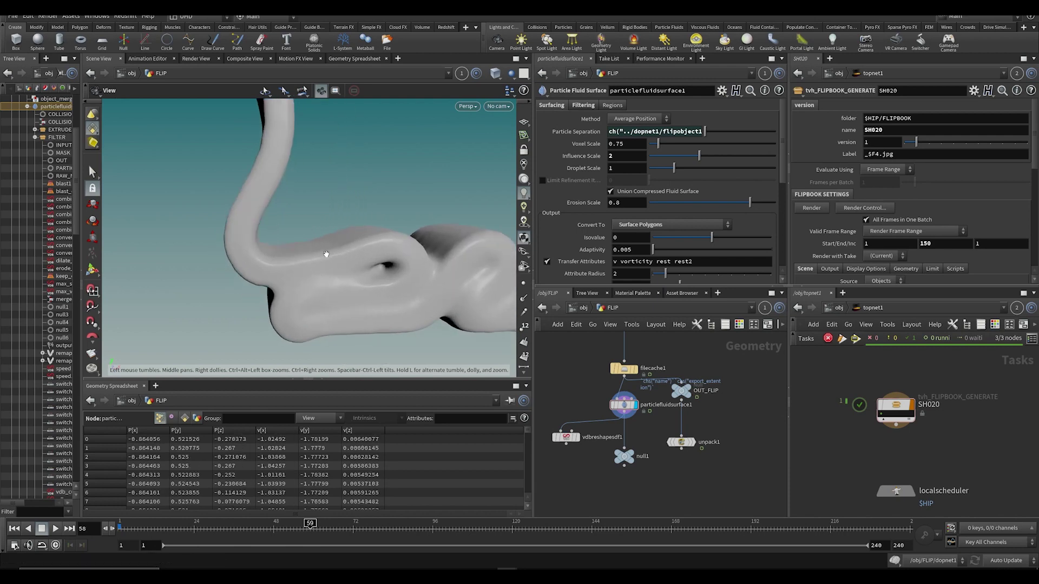
key(Left)
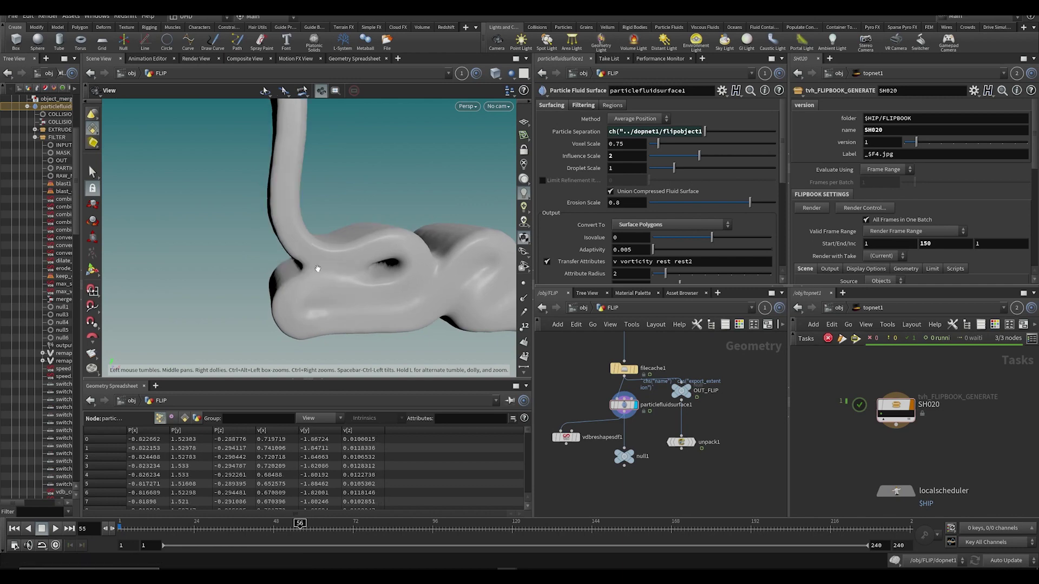
drag(324, 258, 282, 231)
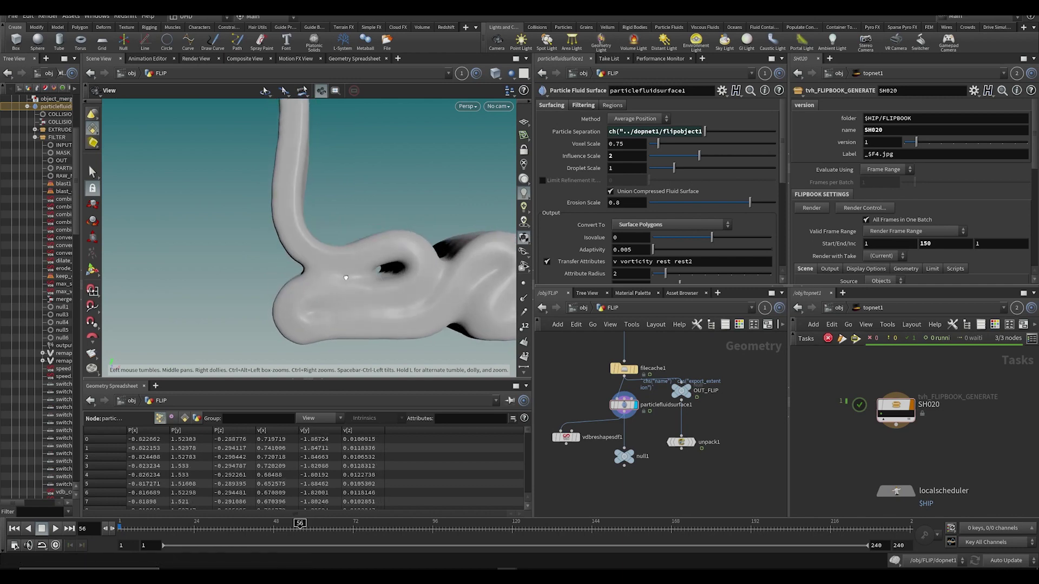
scroll(342, 276, up, 5)
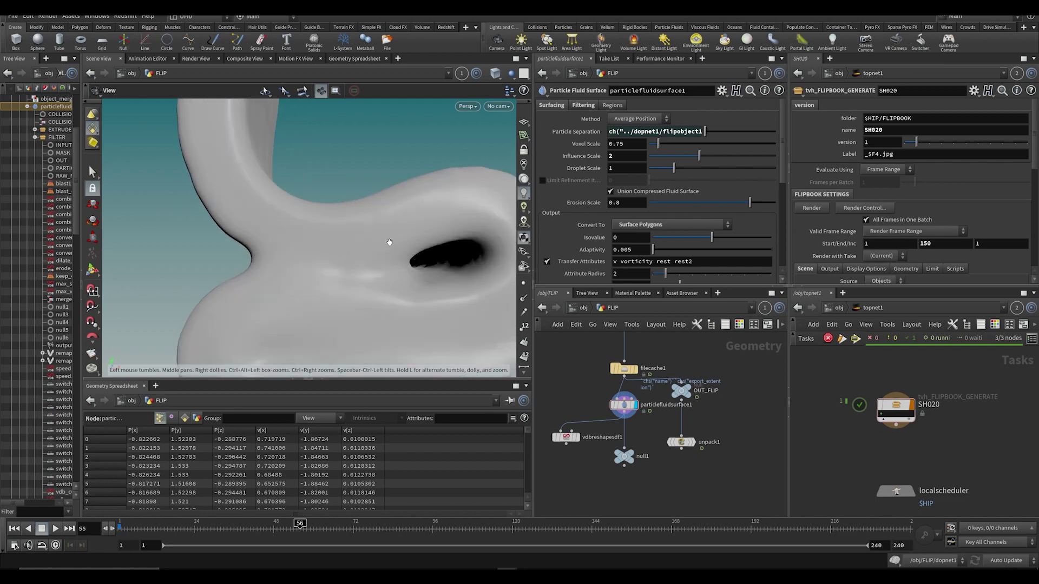
key(Right)
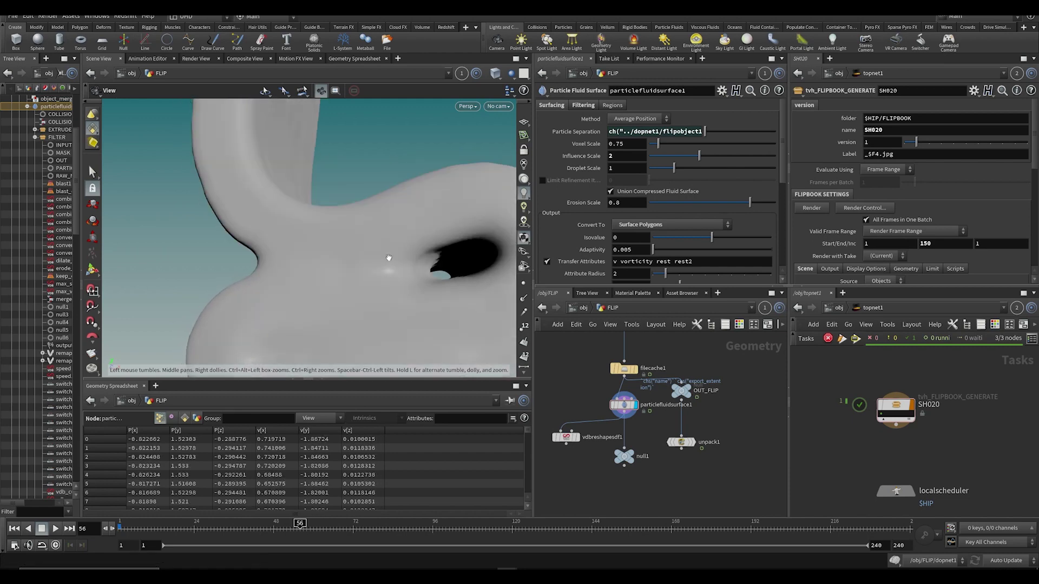
drag(417, 255, 440, 263)
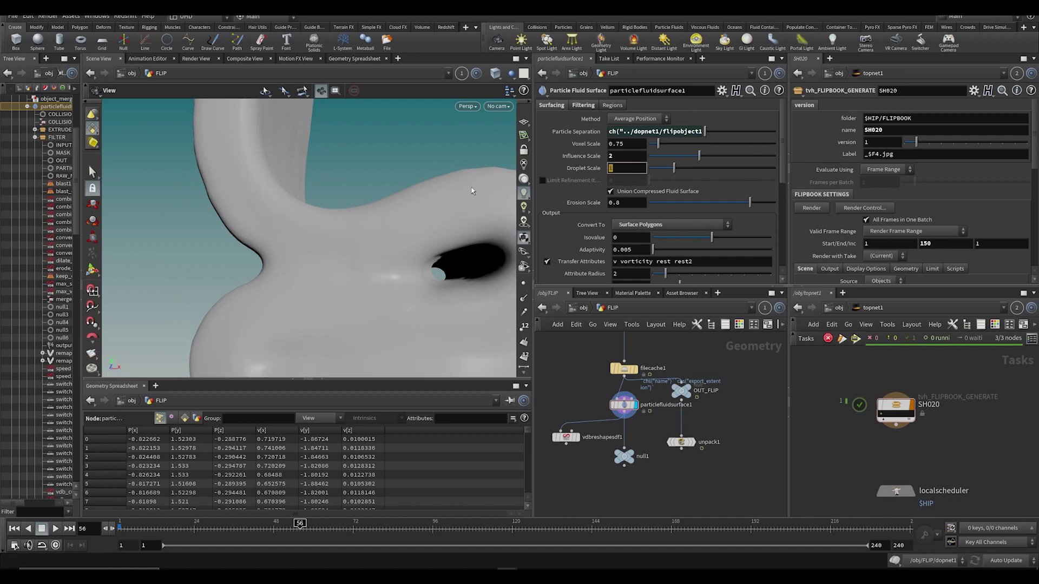
Step: Set particlefluidsurface1's Droplet Scale to 0.3, save the scene and inspect the caramel fold from several angles
text(.6)
key(Return)
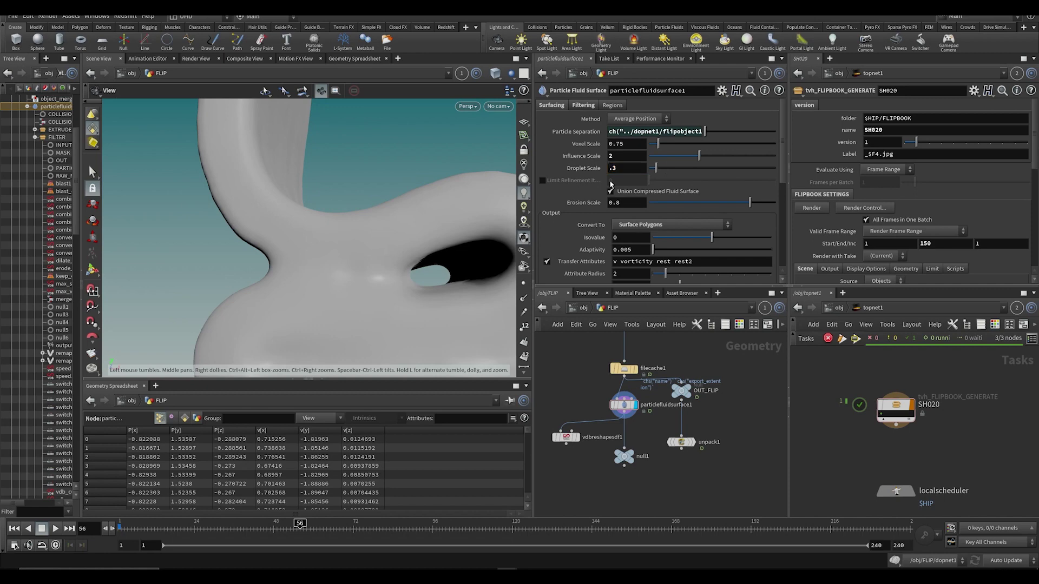
mouse_move(369, 274)
mouse_down()
mouse_move(452, 270)
mouse_move(347, 287)
mouse_move(374, 277)
mouse_up()
right_drag(375, 277, 349, 282)
drag(349, 282, 280, 256)
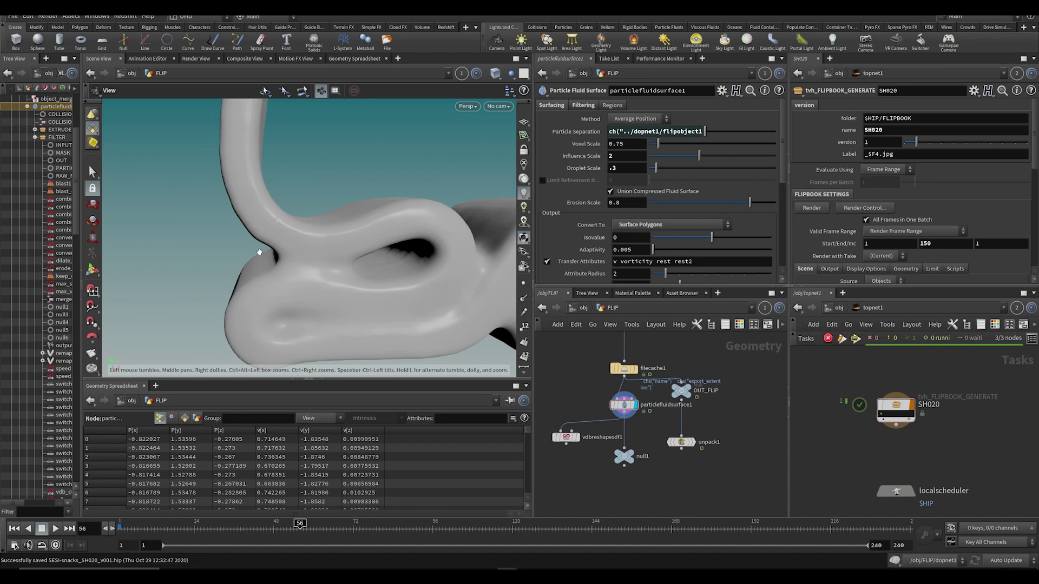
drag(287, 274, 260, 245)
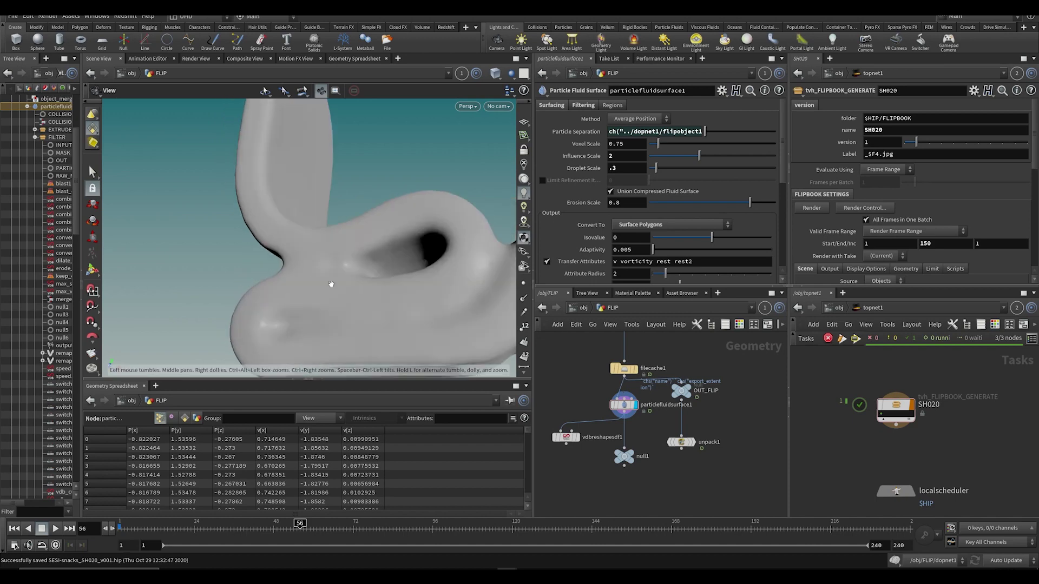
drag(292, 280, 431, 225)
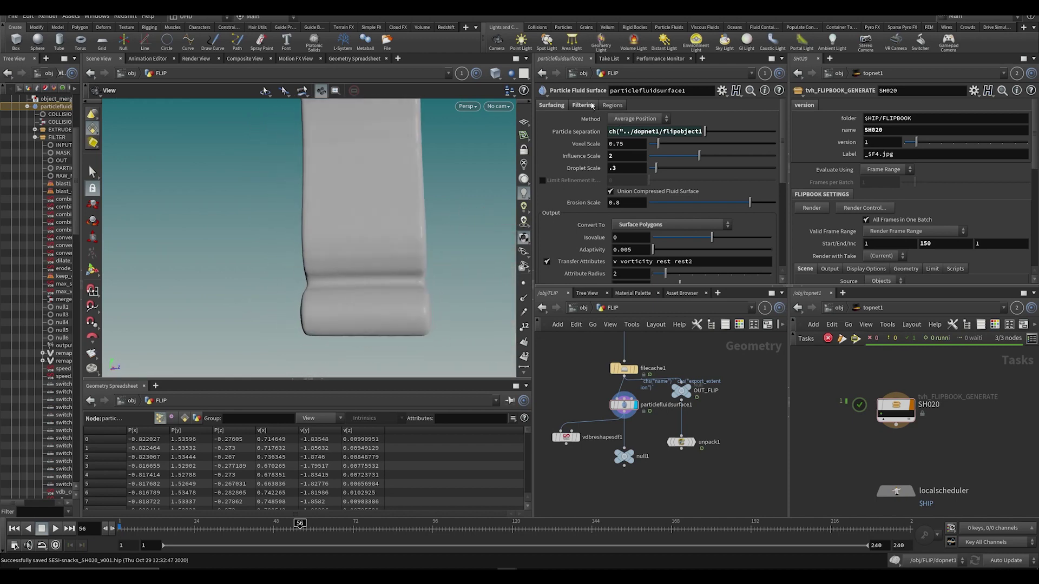
Step: Set the filtering Final Smooth value to 6, save the scene and check the caramel fold
click(583, 105)
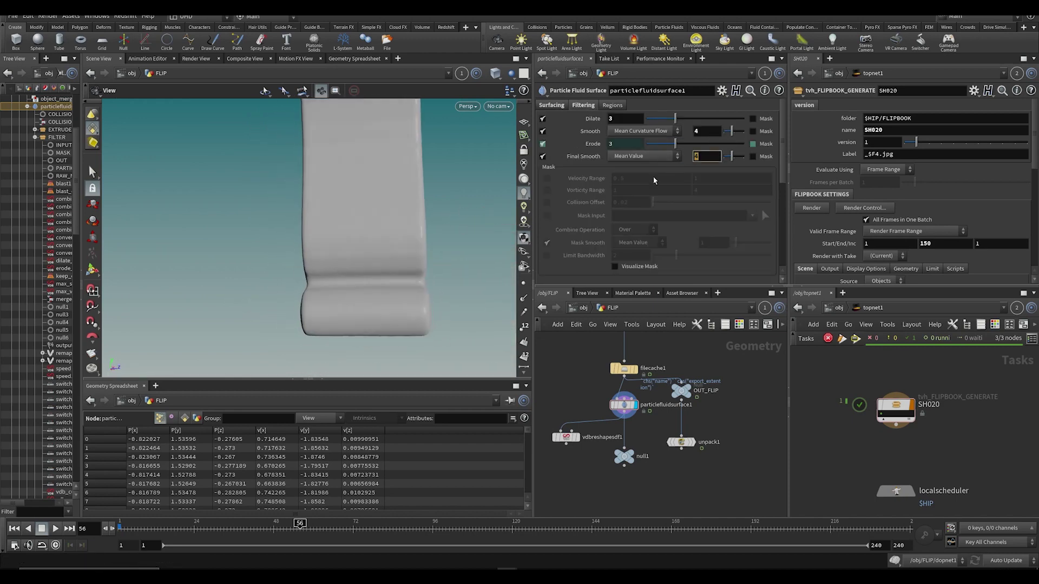
drag(457, 252, 360, 264)
key(ctrl+s)
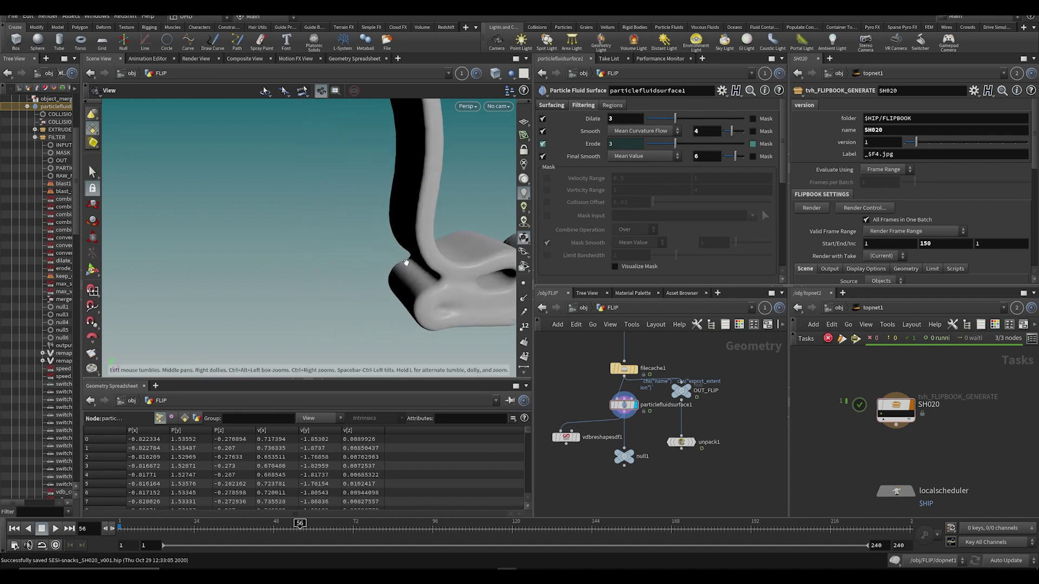
drag(364, 242, 408, 236)
right_drag(274, 251, 341, 250)
Step: Inspect the falling caramel strip up close, set the Droplet Scale to 0.5 and save the scene
drag(387, 254, 425, 204)
right_drag(382, 184, 349, 183)
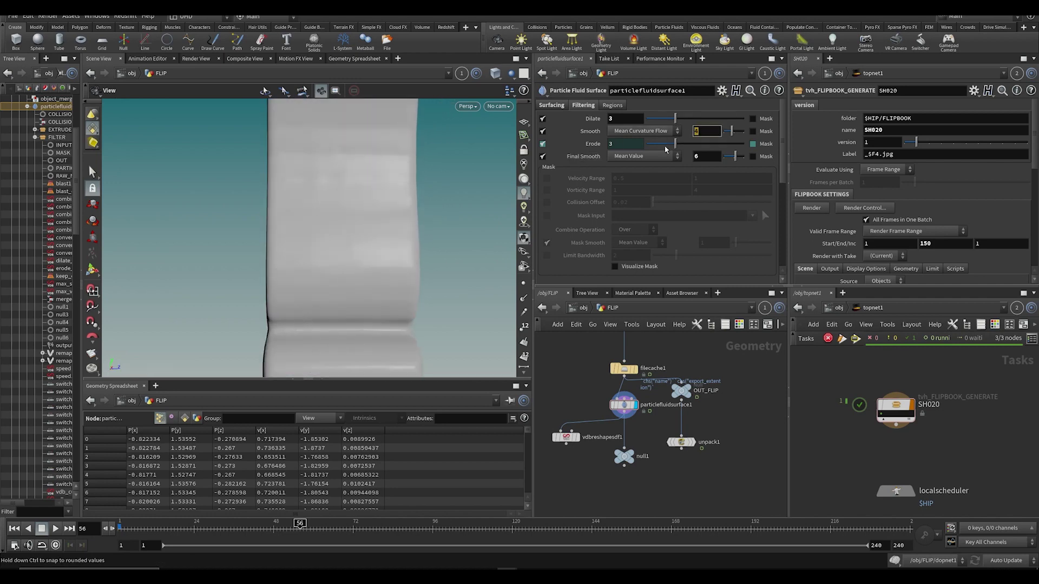
click(551, 105)
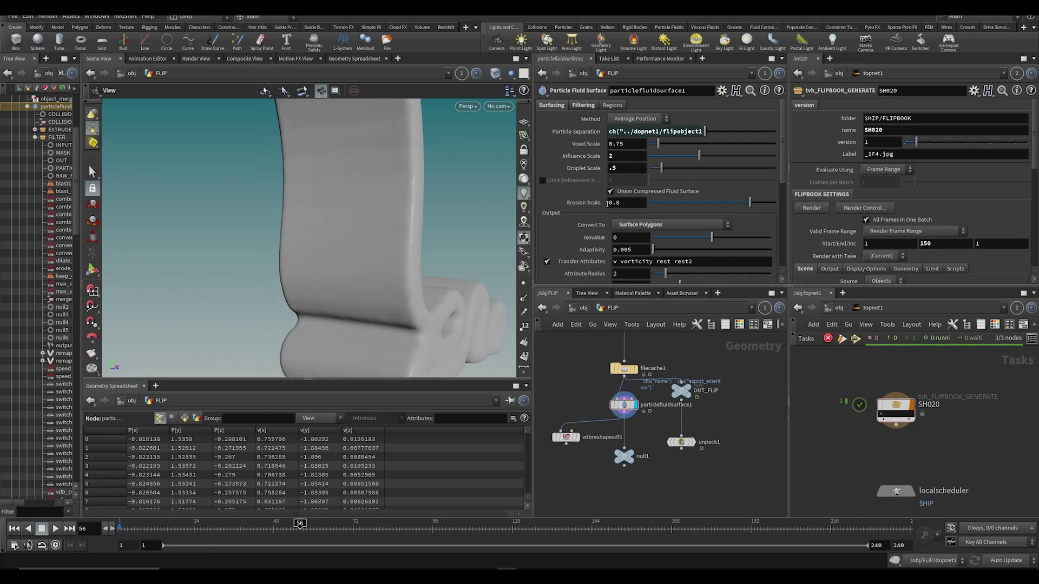
drag(368, 227, 294, 292)
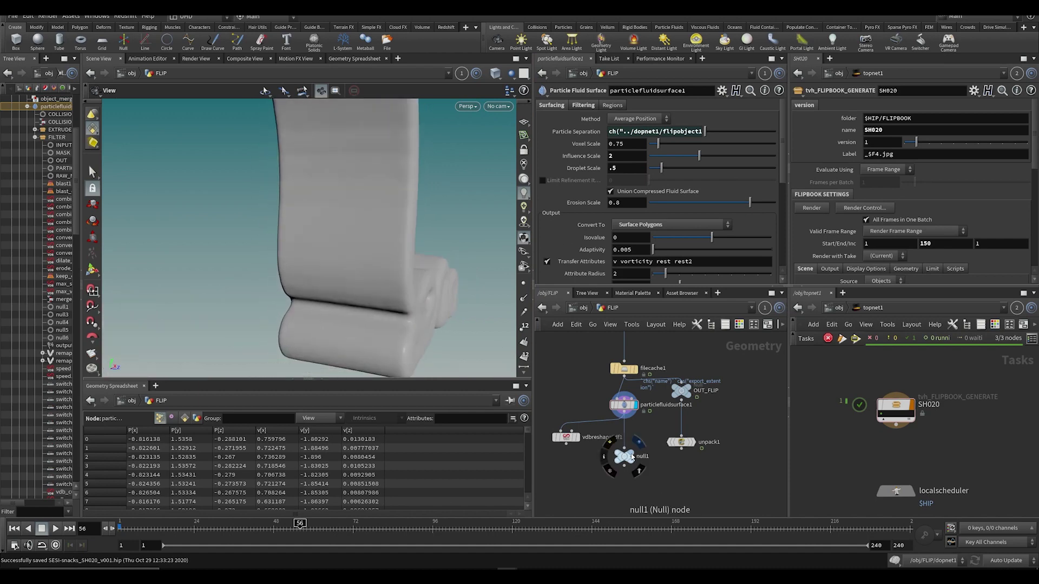
Step: Insert a File Cache node between particlefluidsurface1 and null1 and save the scene
drag(625, 457, 625, 469)
key(Tab)
text(filec)
key(Return)
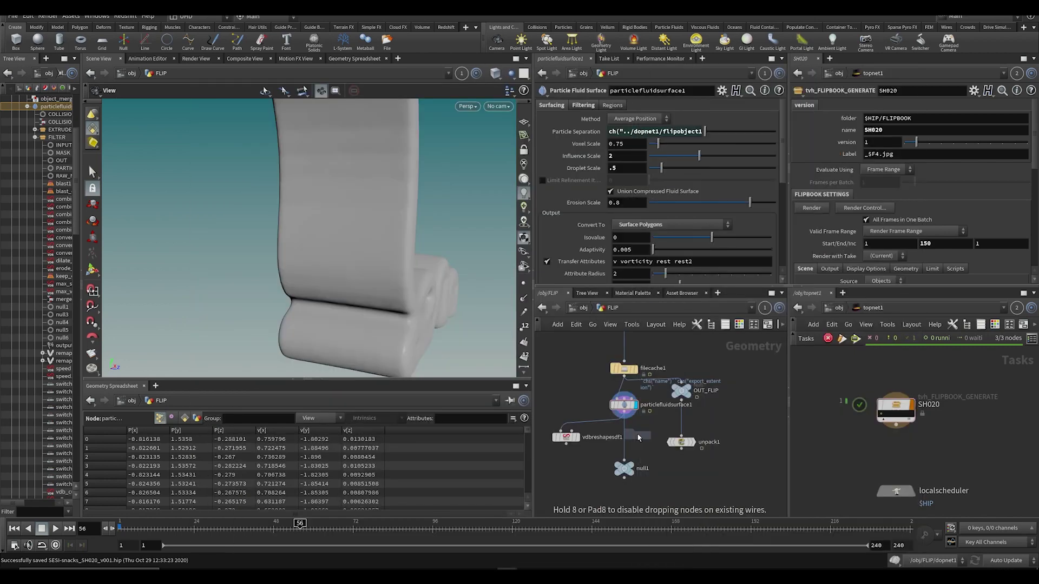
scroll(636, 429, up, 2)
scroll(630, 435, up, 1)
click(630, 435)
middle_drag(281, 246, 258, 221)
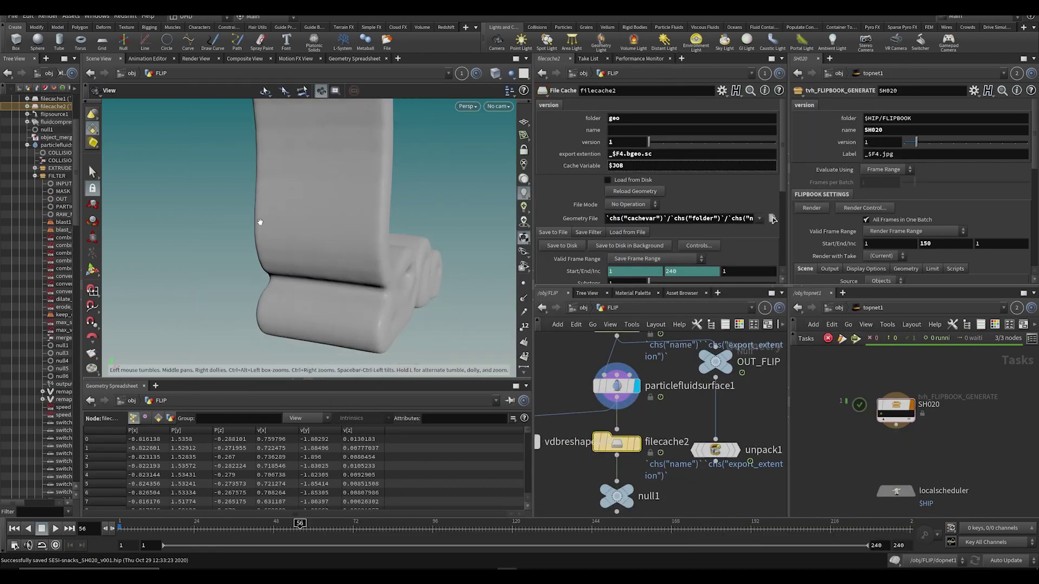
key(ctrl+s)
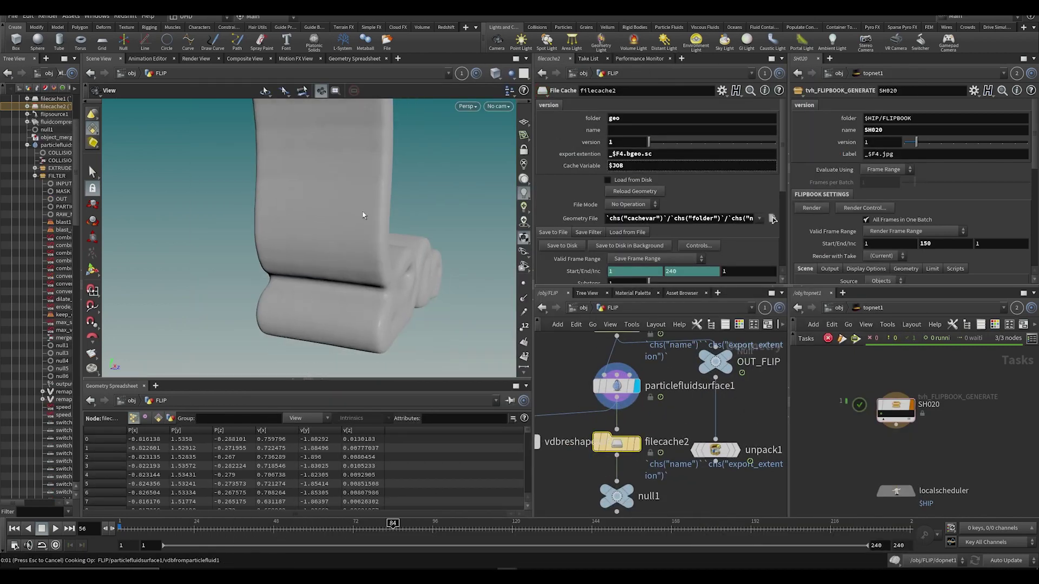
Step: Review the meshed caramel folds from several angles at frames 84 and 130
drag(355, 276, 406, 271)
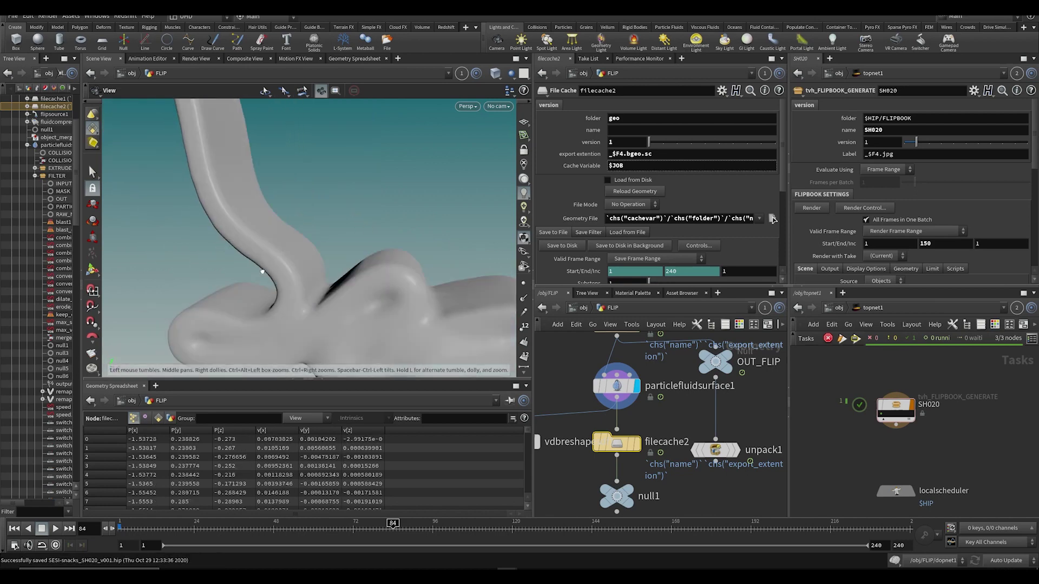
right_drag(406, 270, 347, 292)
drag(340, 303, 420, 260)
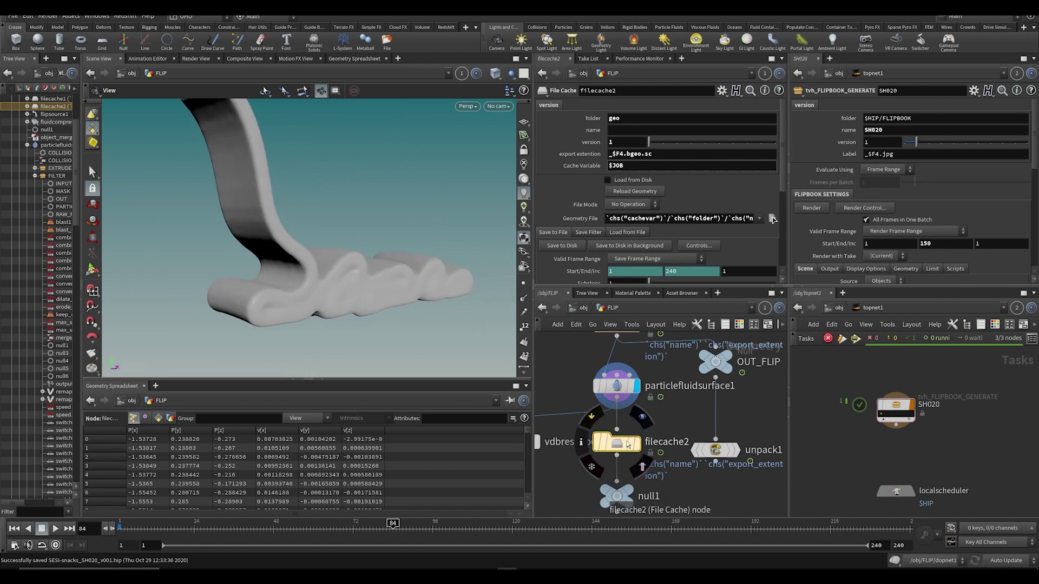
mouse_move(433, 310)
mouse_down()
mouse_move(440, 303)
mouse_move(439, 316)
mouse_up()
scroll(636, 404, down, 3)
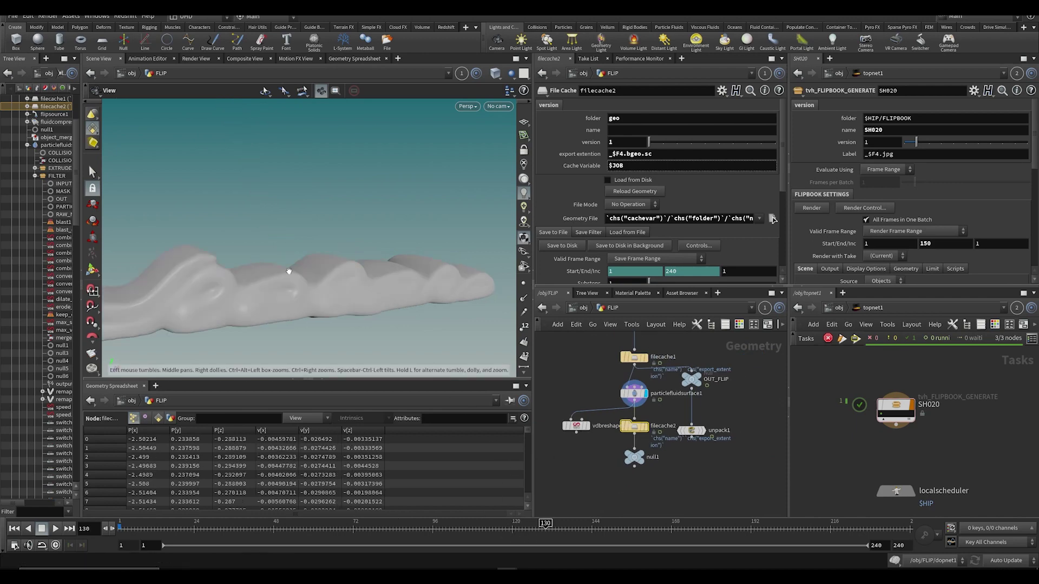
drag(447, 262, 357, 260)
Step: Link filecache2's Start/End/Inc frame range to filecache1's with relative references
right_click(596, 273)
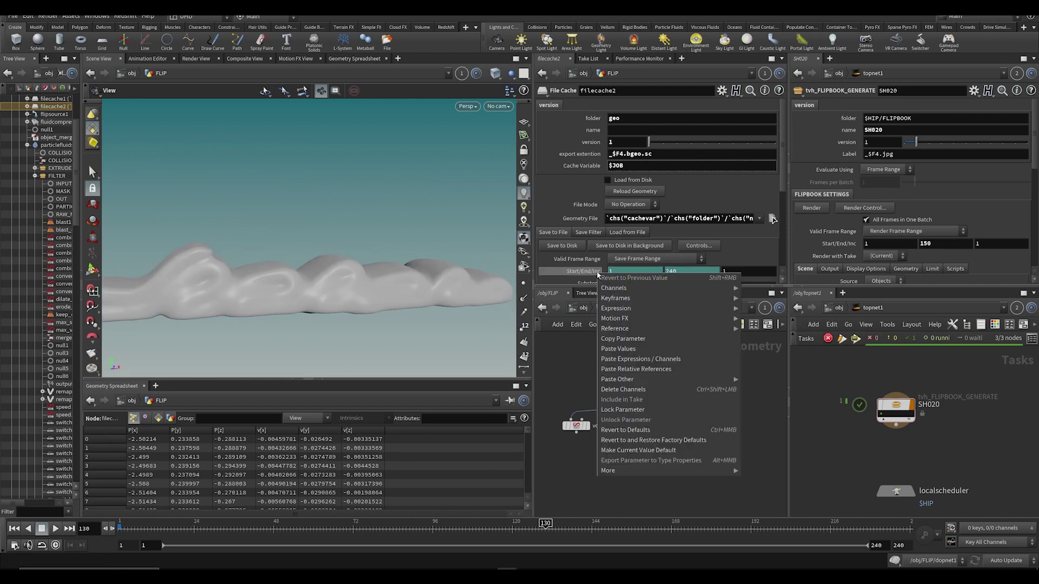
key(Escape)
click(633, 357)
scroll(631, 272, down, 1)
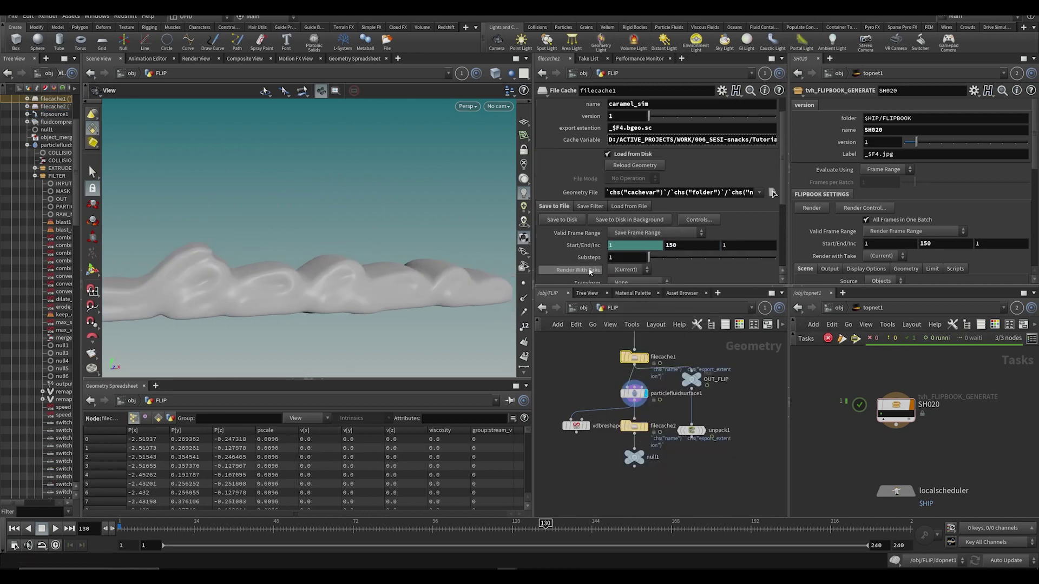
right_click(582, 247)
click(599, 314)
click(635, 426)
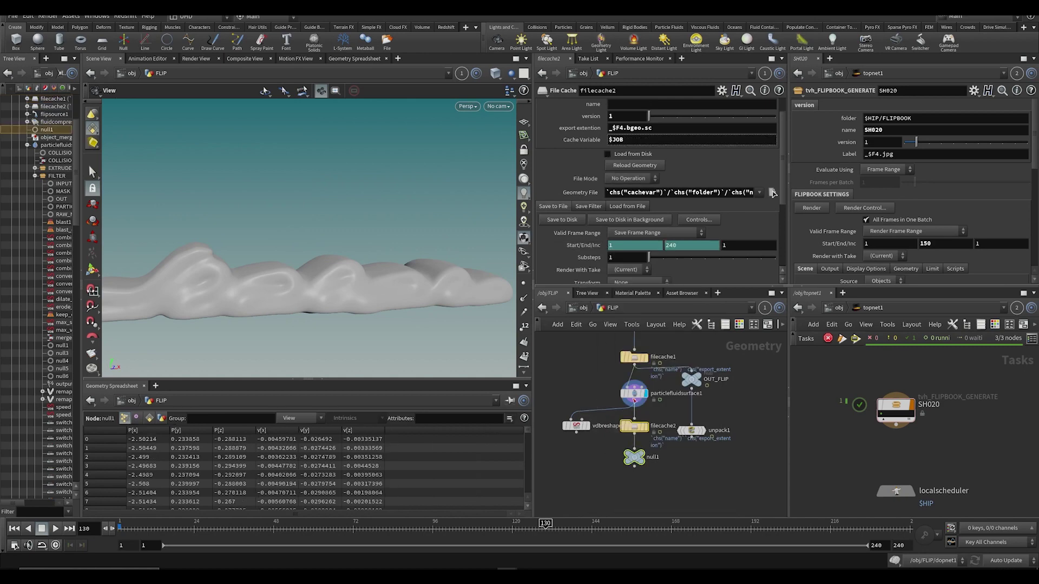
right_click(584, 245)
click(649, 343)
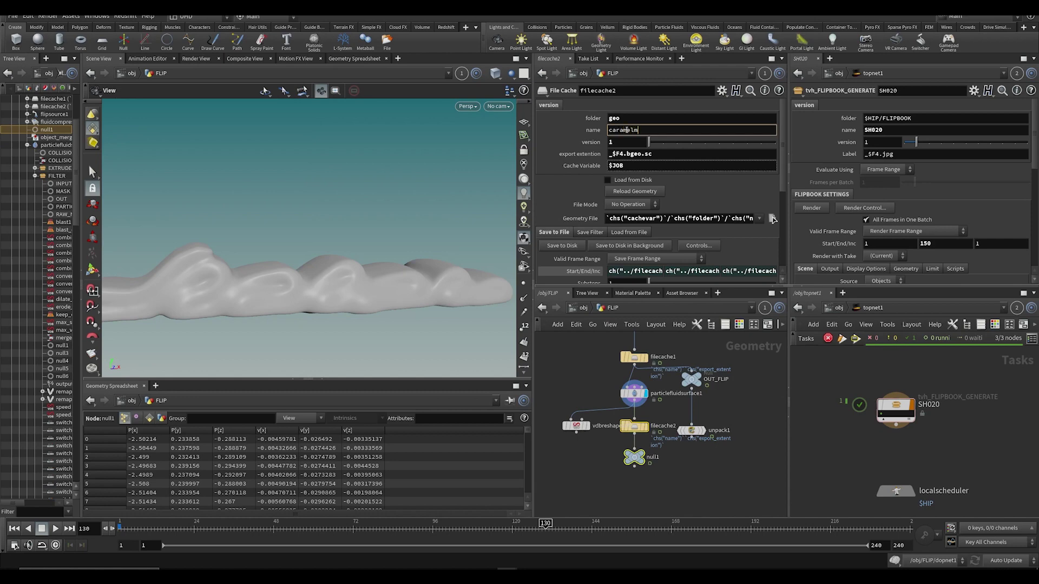
Step: Name the filecache2 output caramelmesh, save the scene and write the mesh frames to disk
key(ctrl+s)
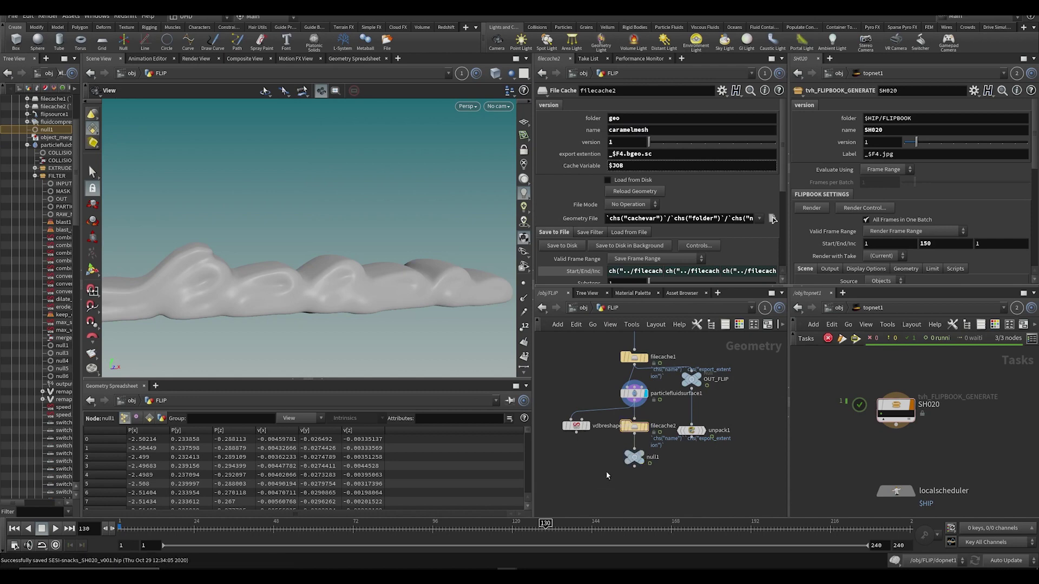
scroll(599, 203, down, 2)
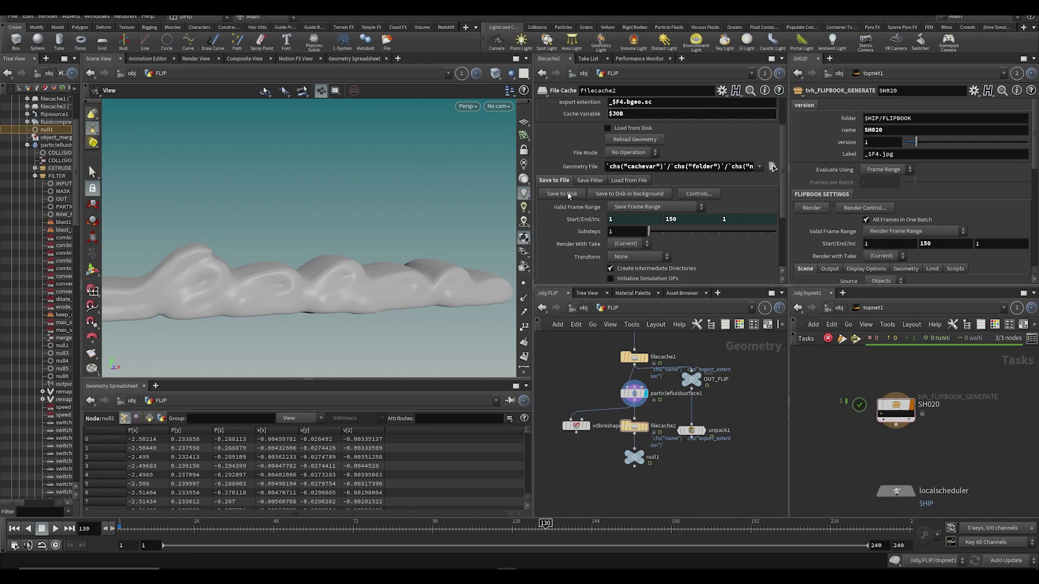
click(552, 199)
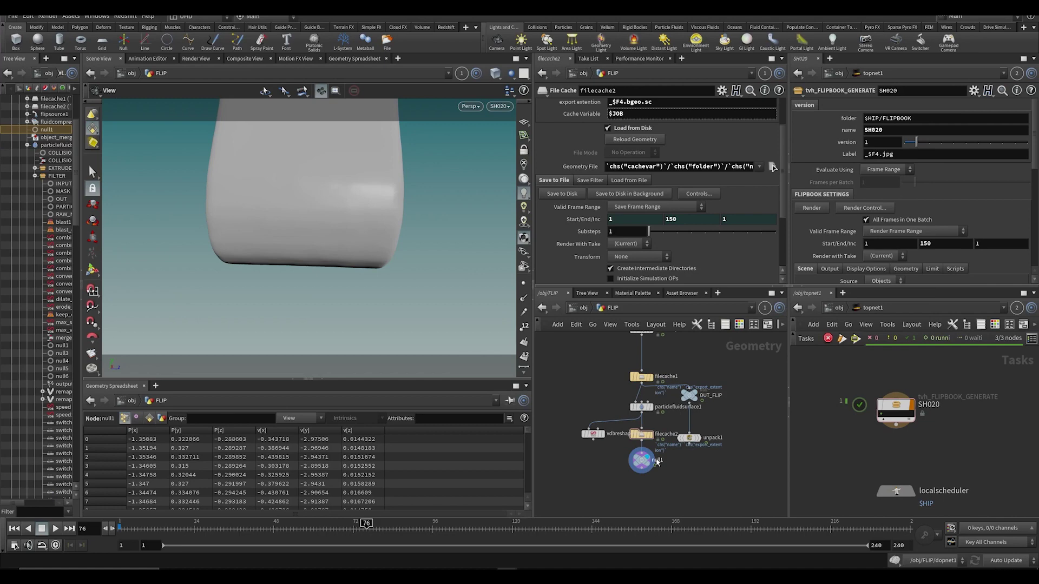
Step: Return to the object level and play back the cached caramel mesh on the cookie through the SH020 camera
key(u)
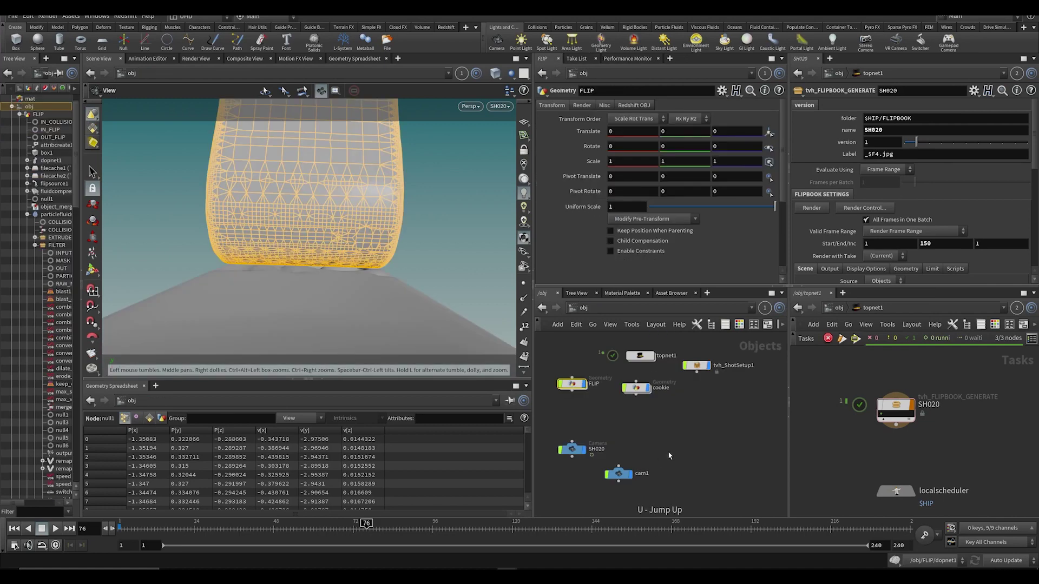
key(ctrl+Up)
key(Up)
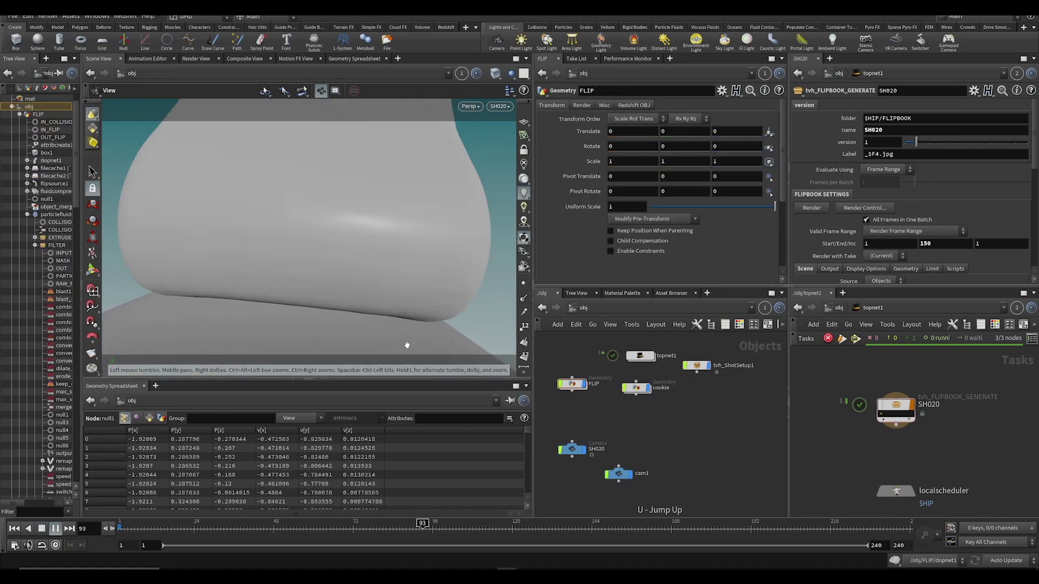
drag(352, 524, 294, 551)
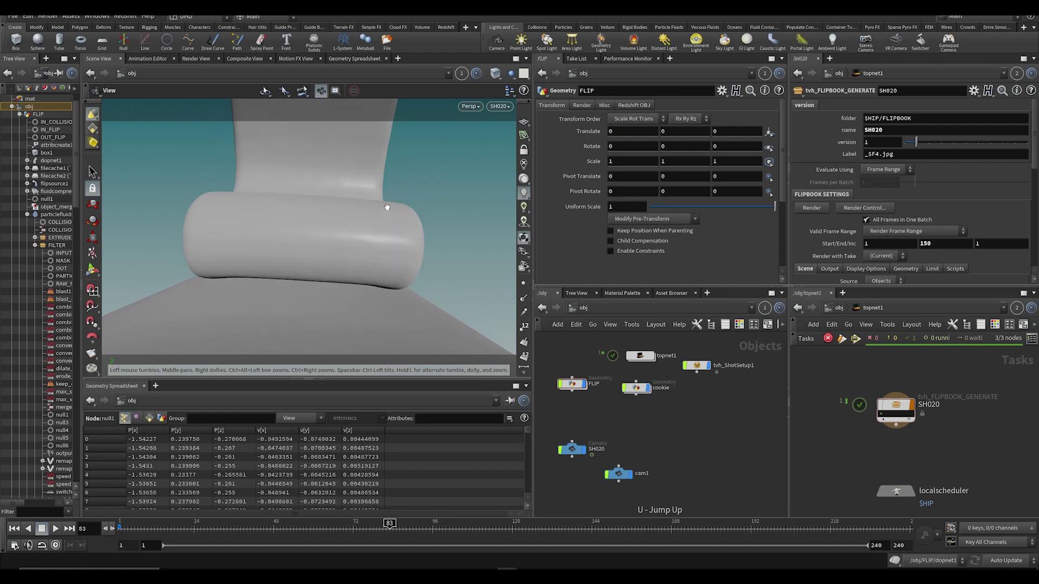
Step: Step back and forth through frames 83 to 89 to examine how the caramel folds onto itself
key(Left)
key(Left)
key(Left)
key(Left)
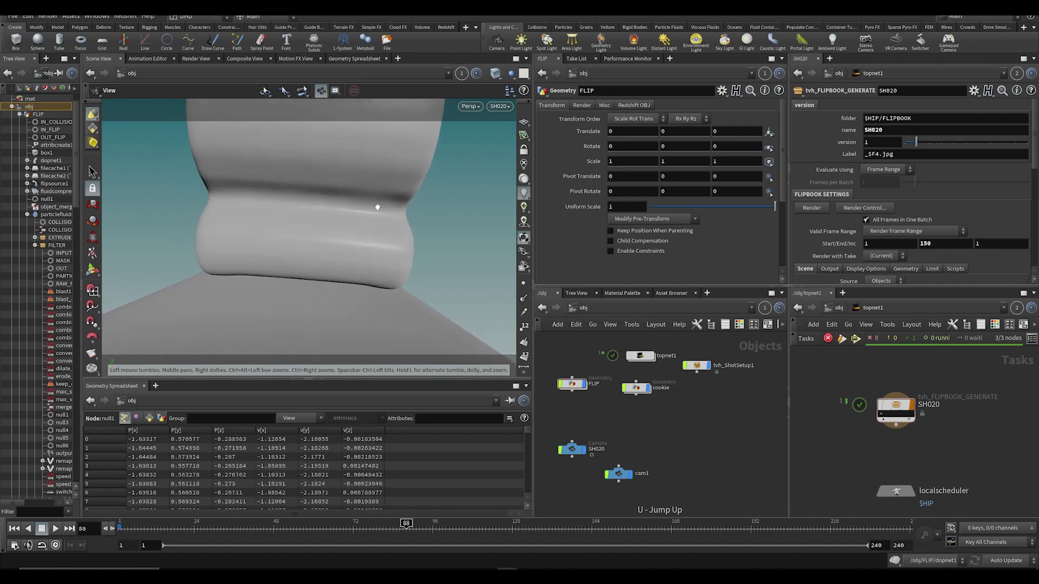
key(Left)
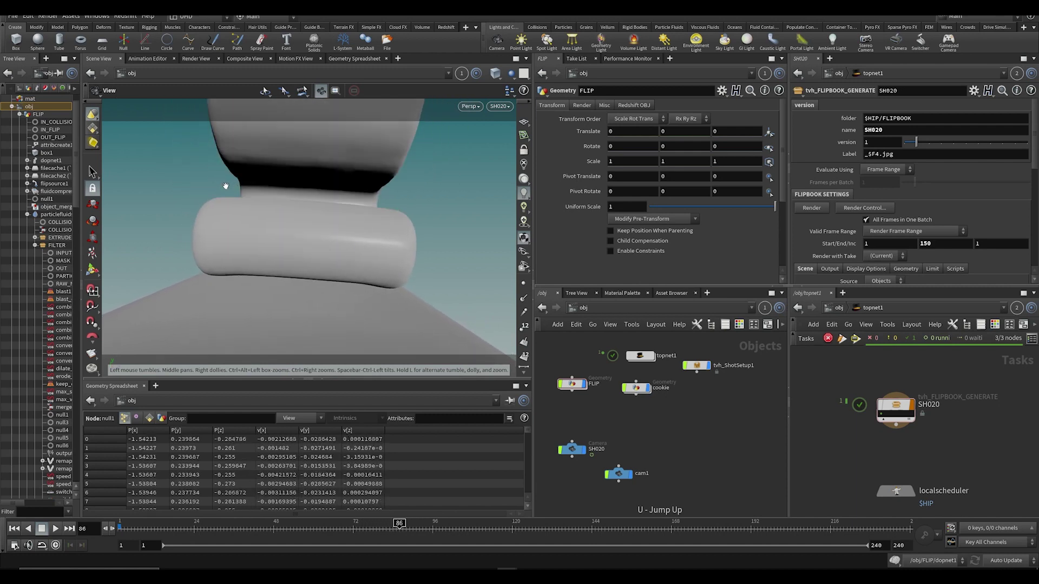
key(Right)
key(Left)
key(Right)
key(Left)
key(Right)
key(Left)
key(Right)
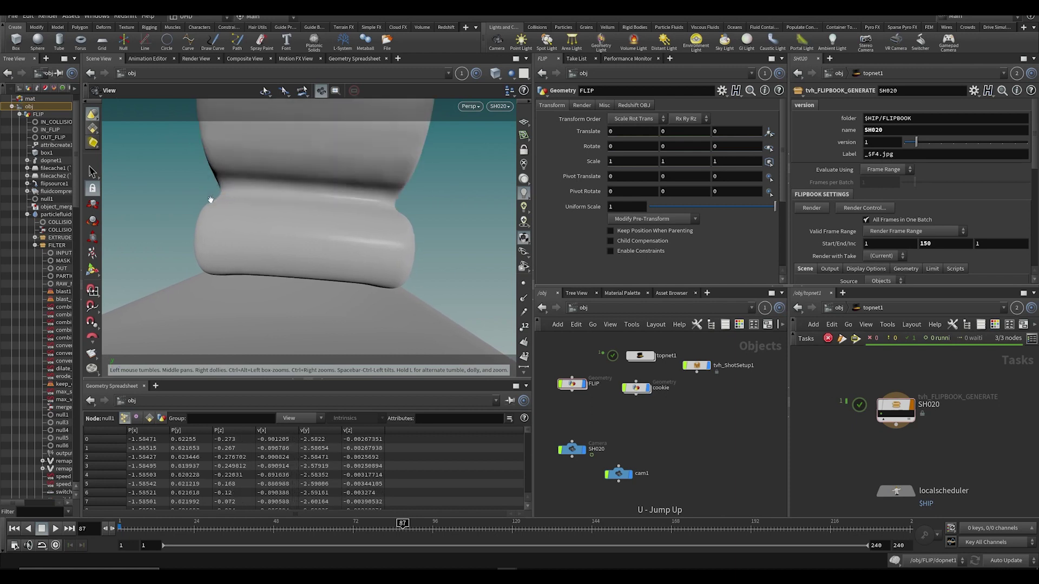
key(Right)
key(Right)
key(Right)
key(Right)
key(Right)
key(Right)
key(Right)
key(Right)
key(Right)
key(Right)
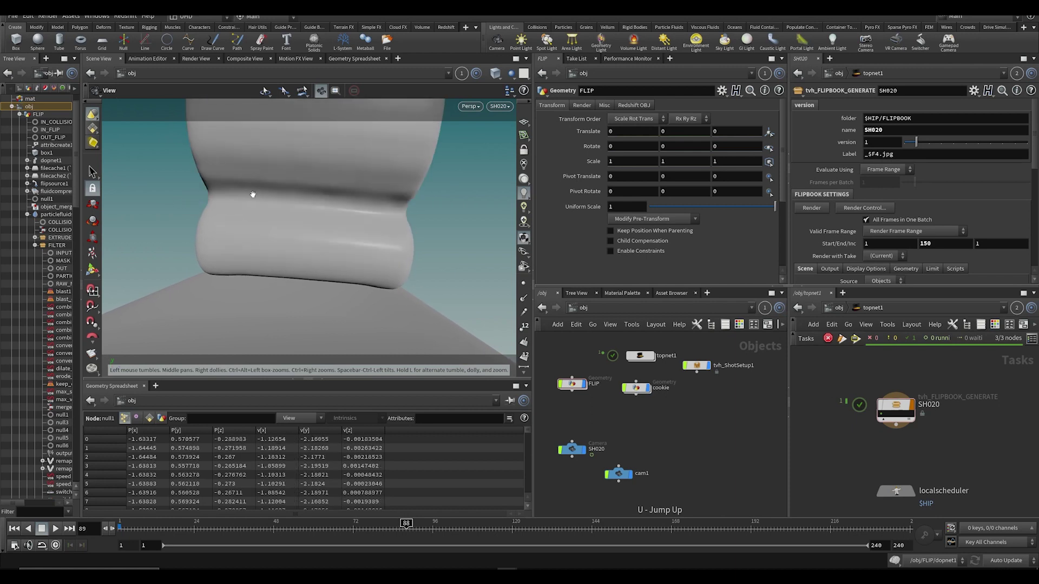
Step: Step forward to frame 102, back to 95 and on to 98 to examine how the caramel folds pile up near the camera
key(Right)
key(Right)
key(Right)
key(Right)
key(Right)
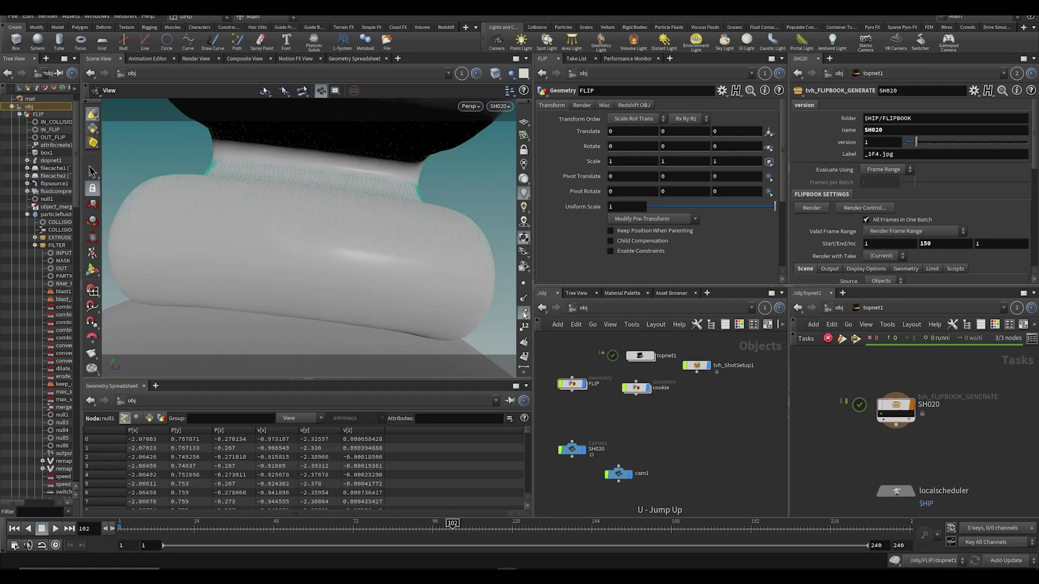
key(Left)
key(Left)
key(Left)
key(Left)
key(Left)
key(Left)
key(Left)
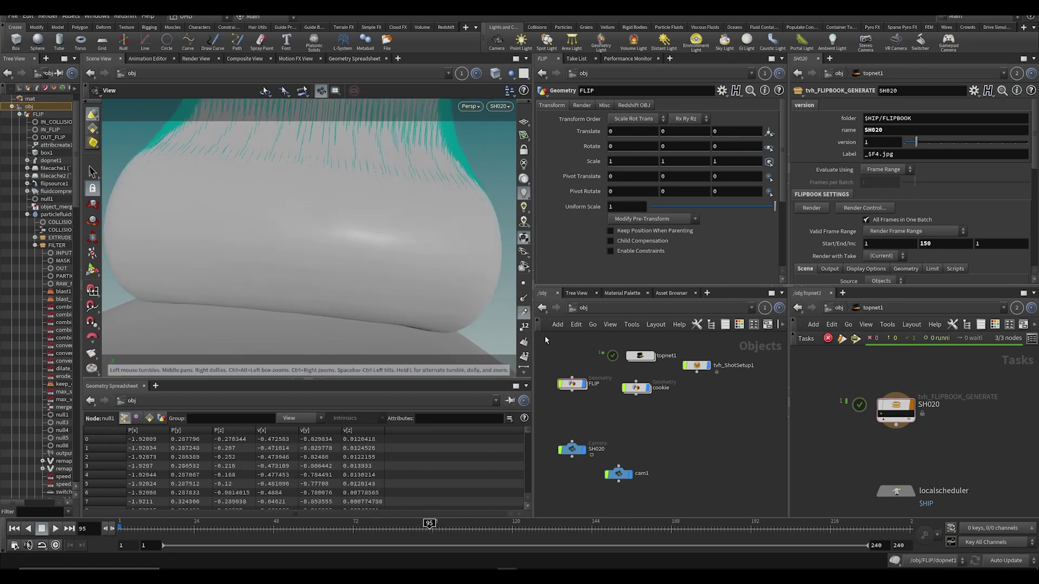
key(Right)
key(Right)
key(Right)
Step: Delete the SH020 flipbook node's results from disk and cook the flipbook again with the new mesh
middle_drag(650, 431, 660, 440)
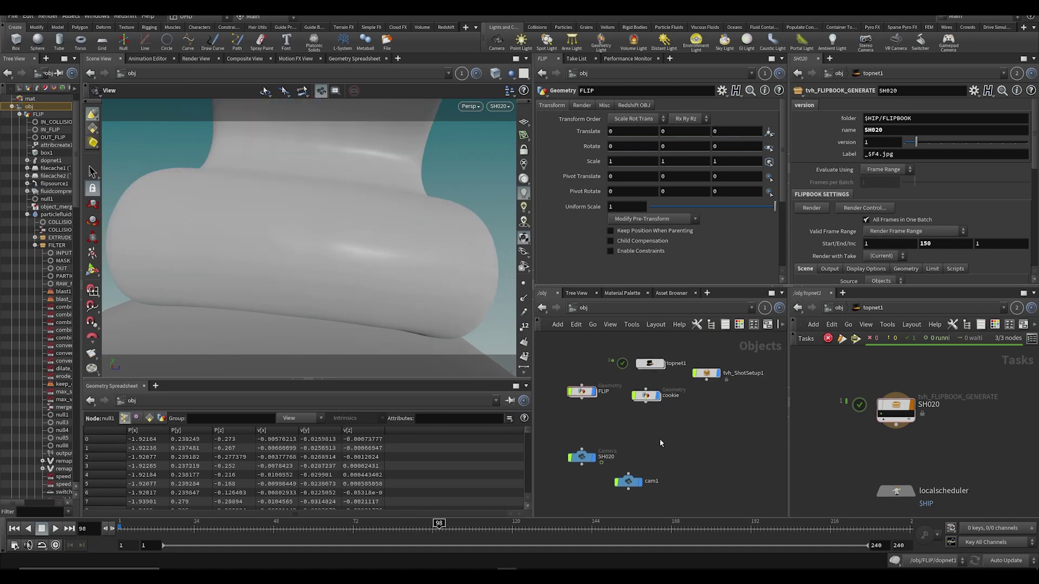
scroll(660, 439, down, 3)
middle_drag(852, 450, 859, 450)
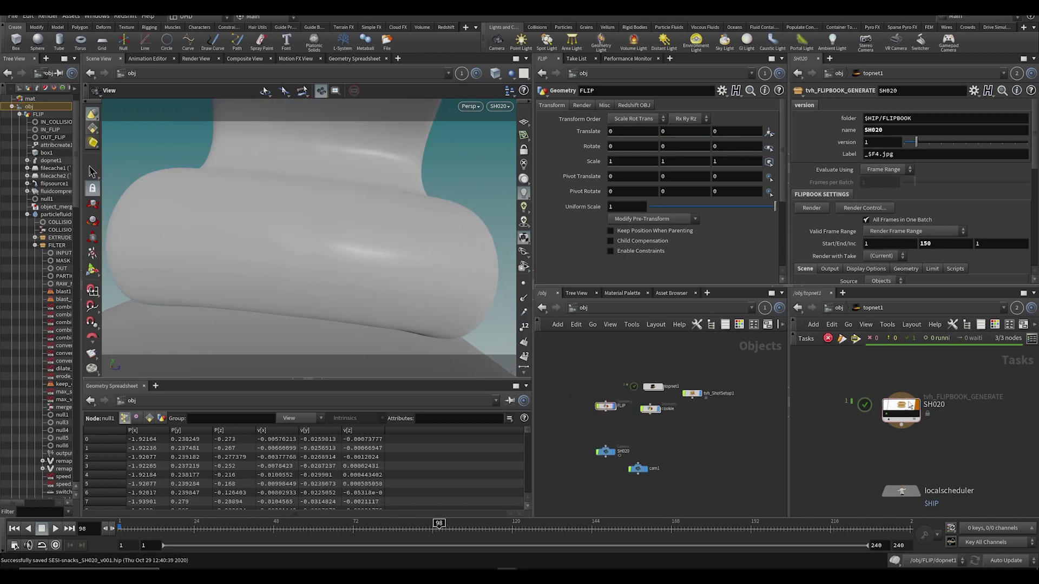
mouse_move(907, 407)
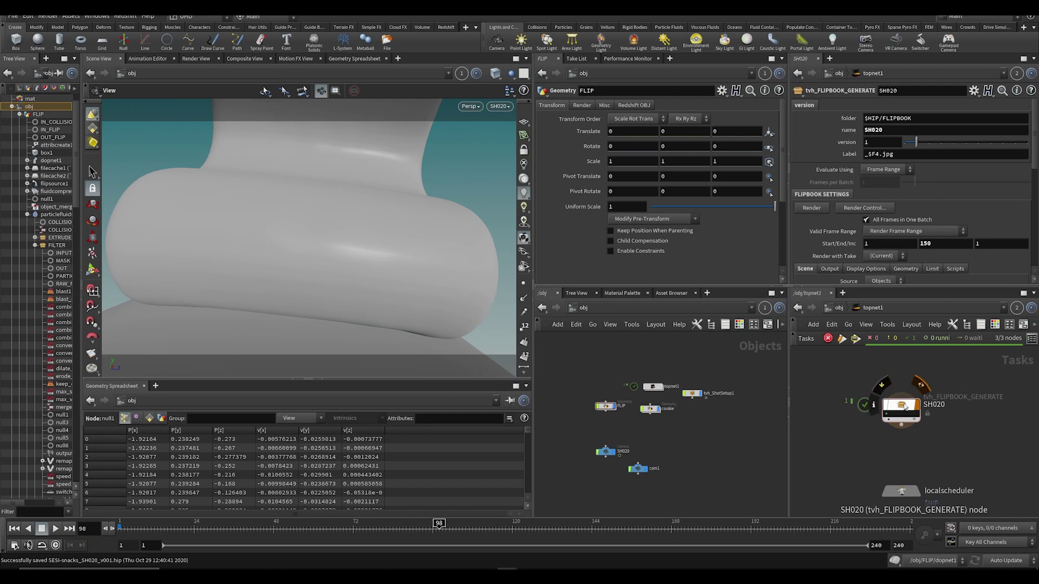
right_click(906, 407)
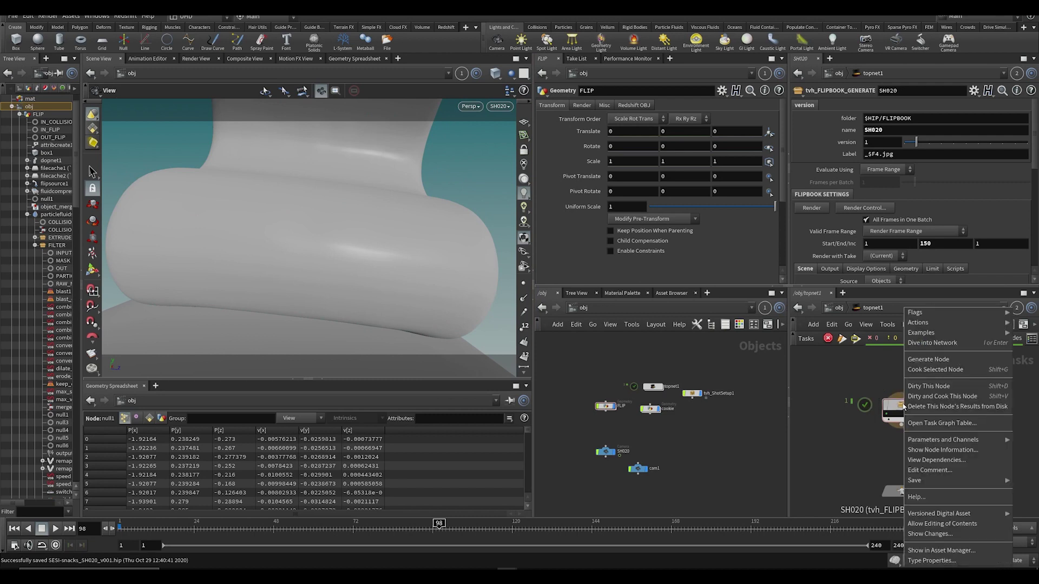
click(931, 407)
click(944, 427)
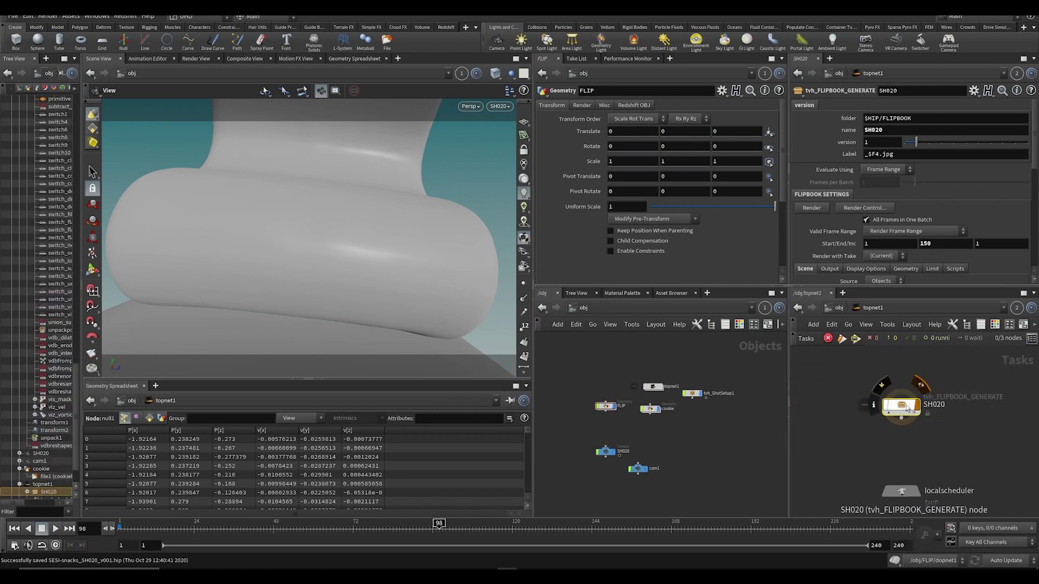
click(971, 435)
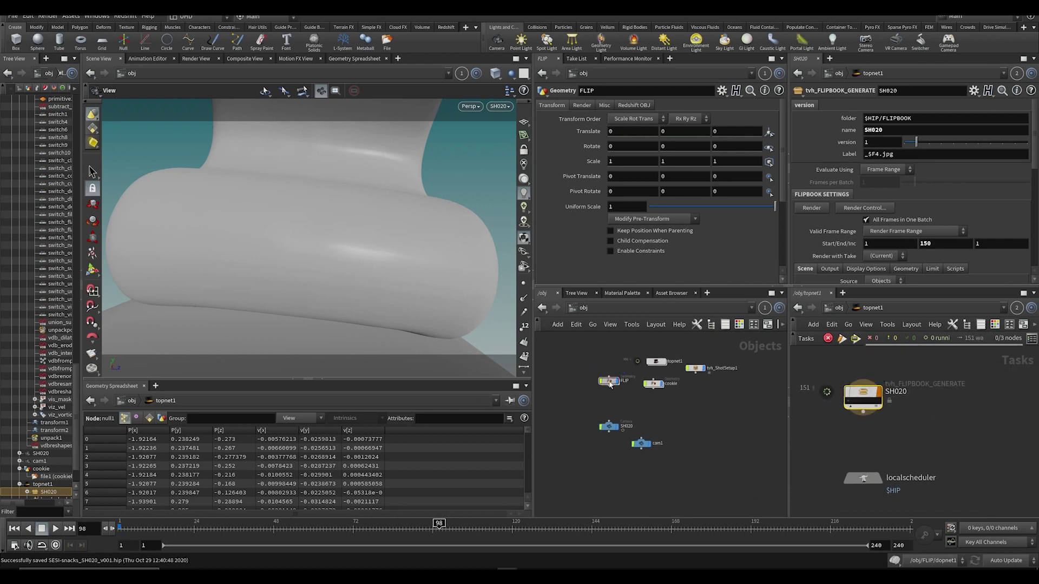
Step: Rearrange the object network so that the cookie object sits directly above the FLIP object
drag(610, 384, 537, 360)
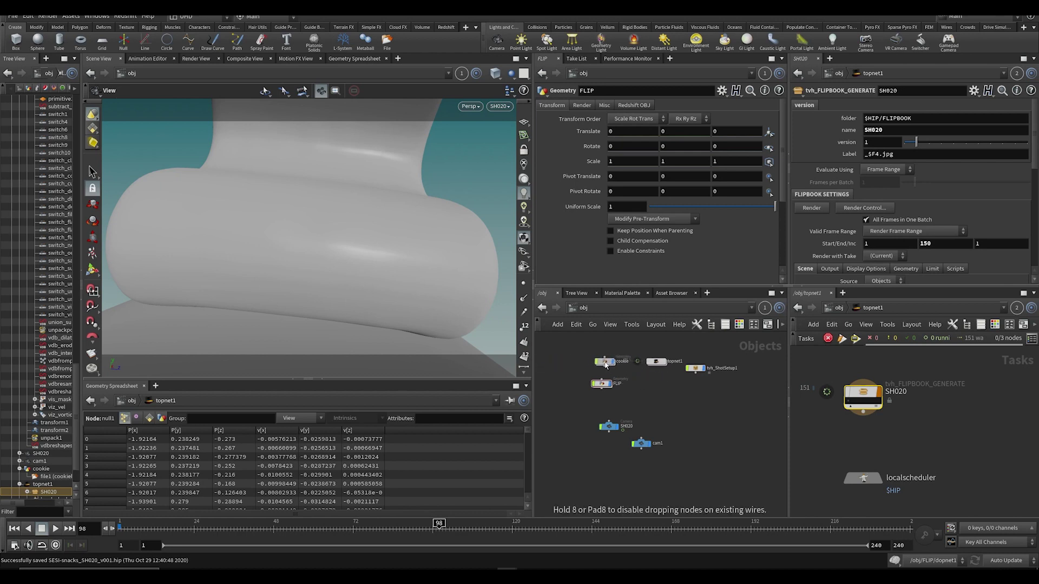
drag(605, 363, 601, 363)
middle_drag(676, 410, 652, 441)
click(652, 440)
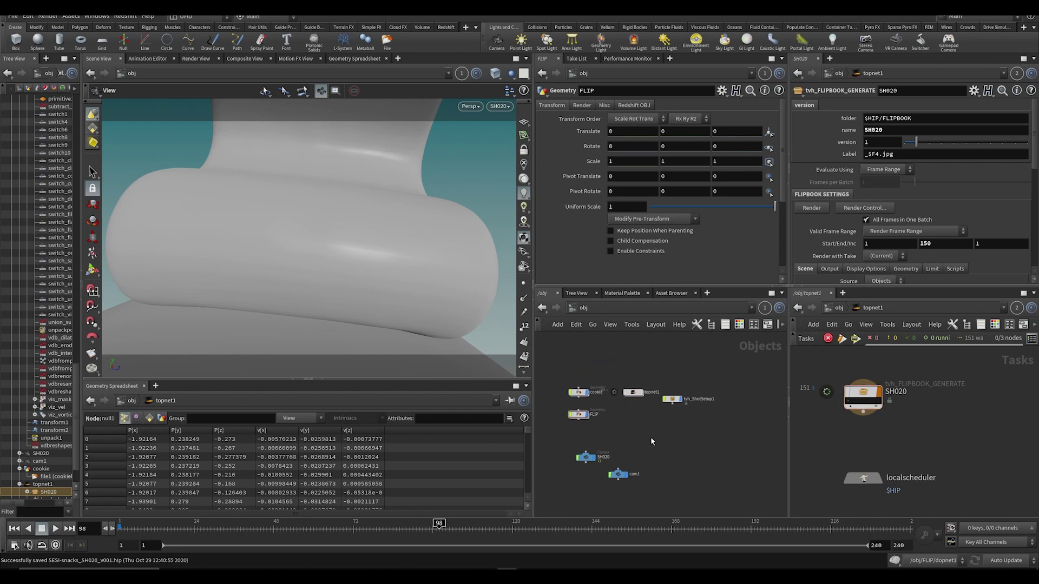
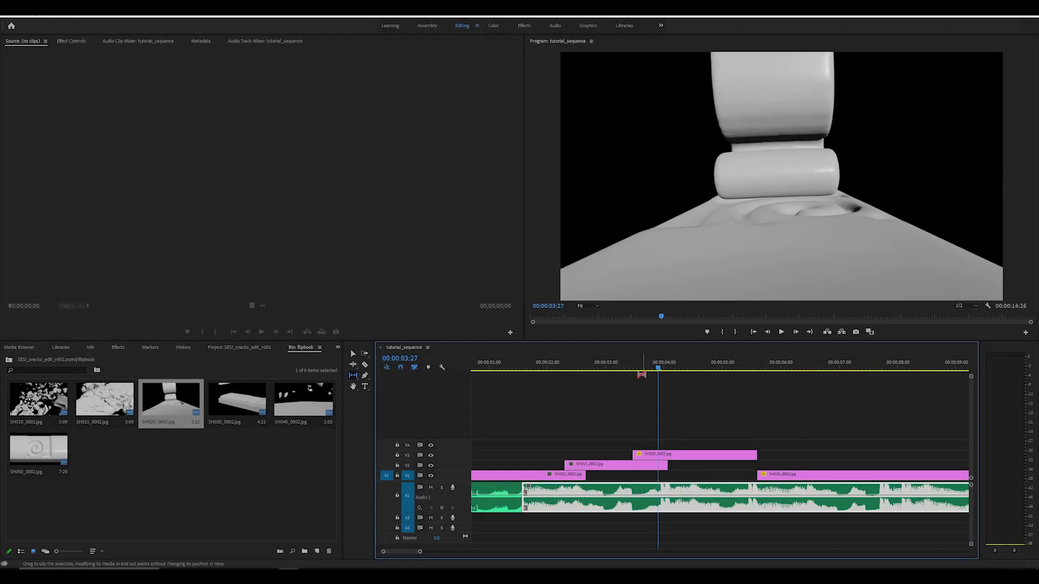
Step: Switch to Premiere Pro and play the SH020 flipbook clip in tutorial_sequence to check its timing against the audio
key(space)
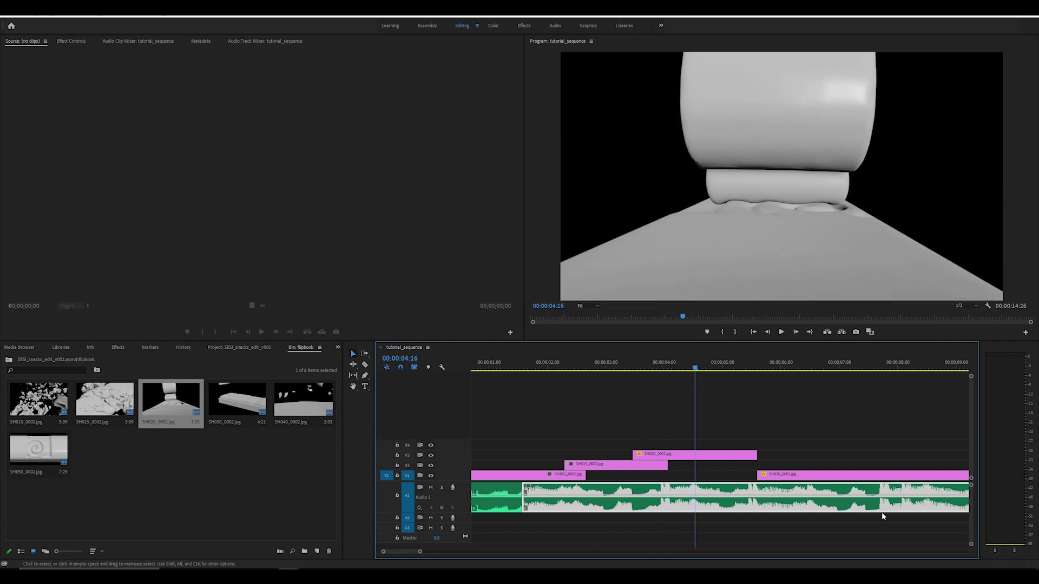
click(631, 363)
key(space)
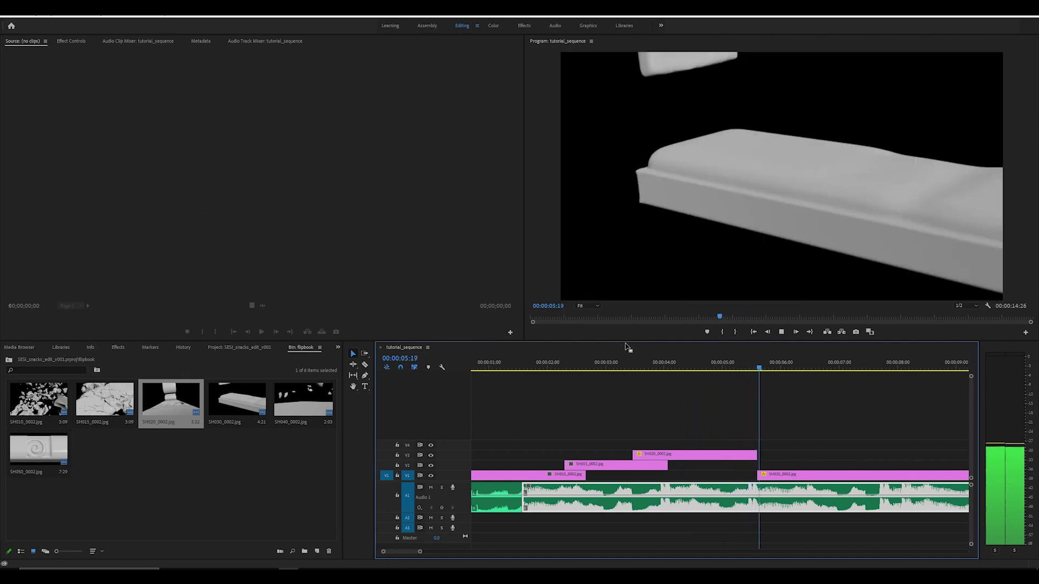
key(space)
click(730, 361)
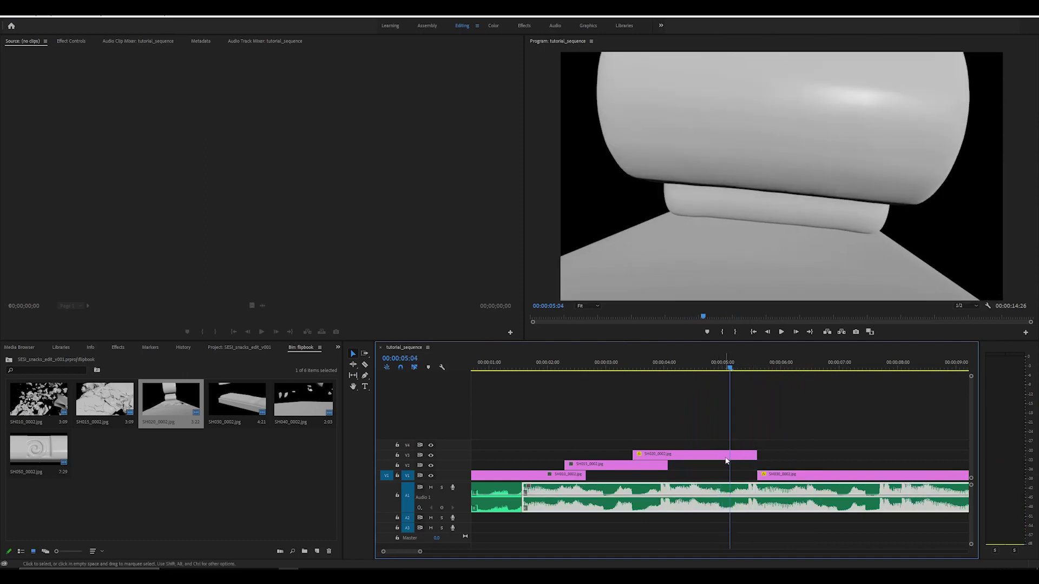
Step: Slip the SH020 clip's contents within its existing timeline slot to adjust which frames of the caramel fold are shown
drag(726, 456, 731, 445)
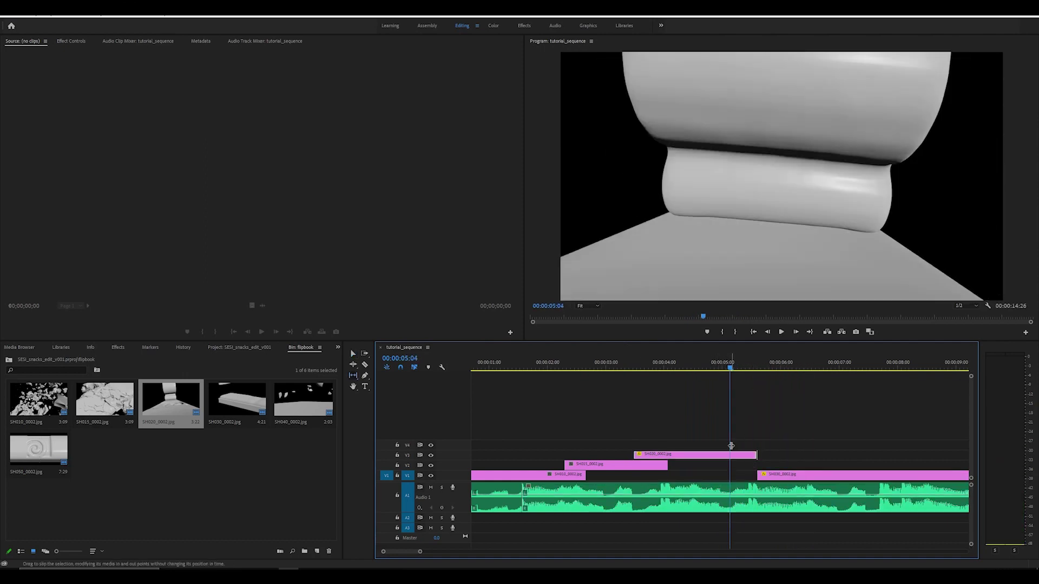
mouse_move(727, 365)
mouse_down()
mouse_move(761, 368)
mouse_move(742, 368)
mouse_up()
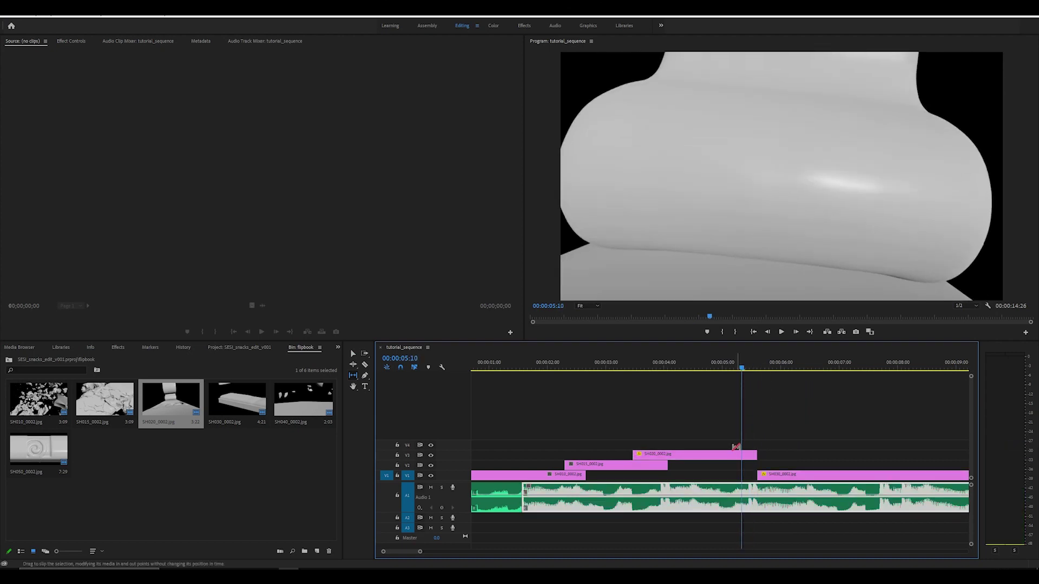
drag(736, 457, 724, 457)
drag(731, 366, 720, 366)
key(space)
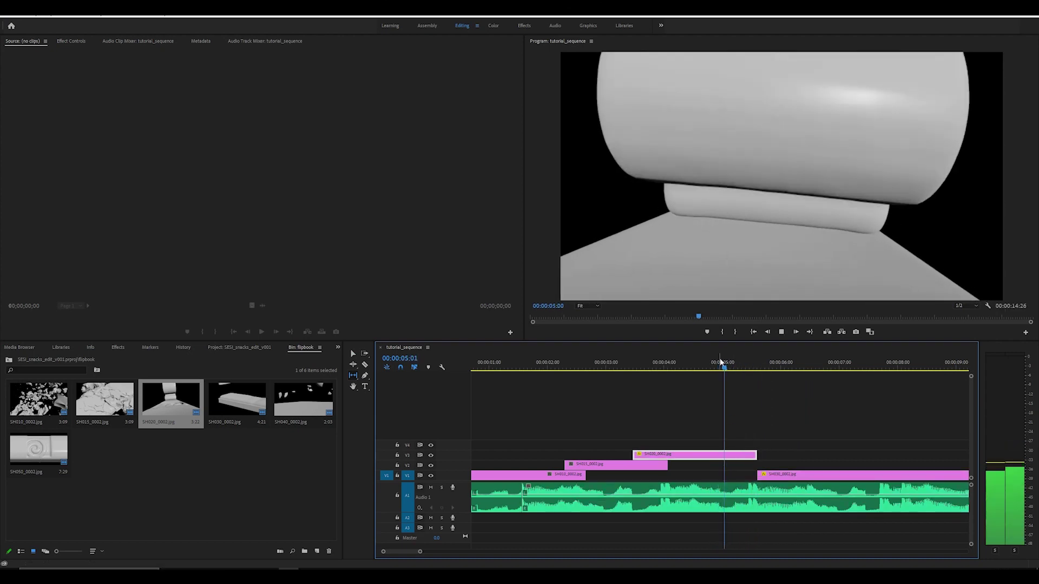
click(751, 368)
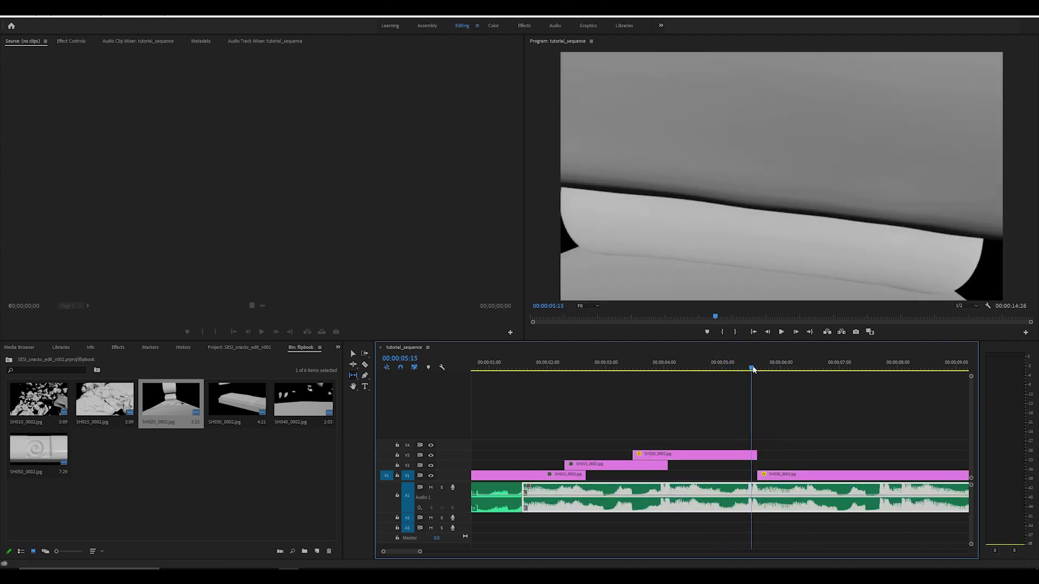
drag(743, 459, 739, 458)
drag(725, 365, 626, 368)
key(v)
Step: Play and scrub tutorial_sequence from its beginning to review how the SH020 shot cuts between the neighbouring flipbook clips
key(space)
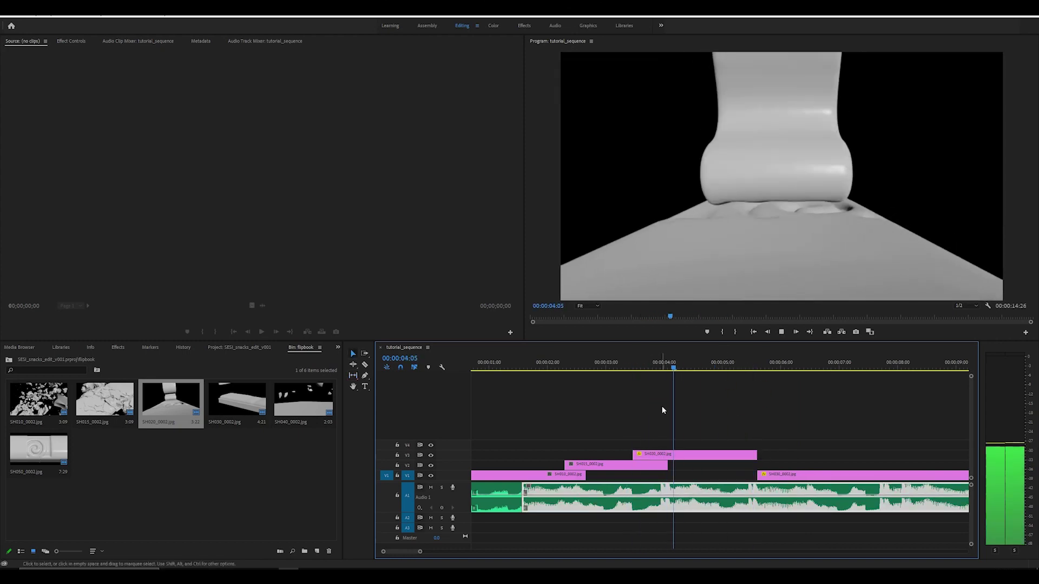
click(480, 366)
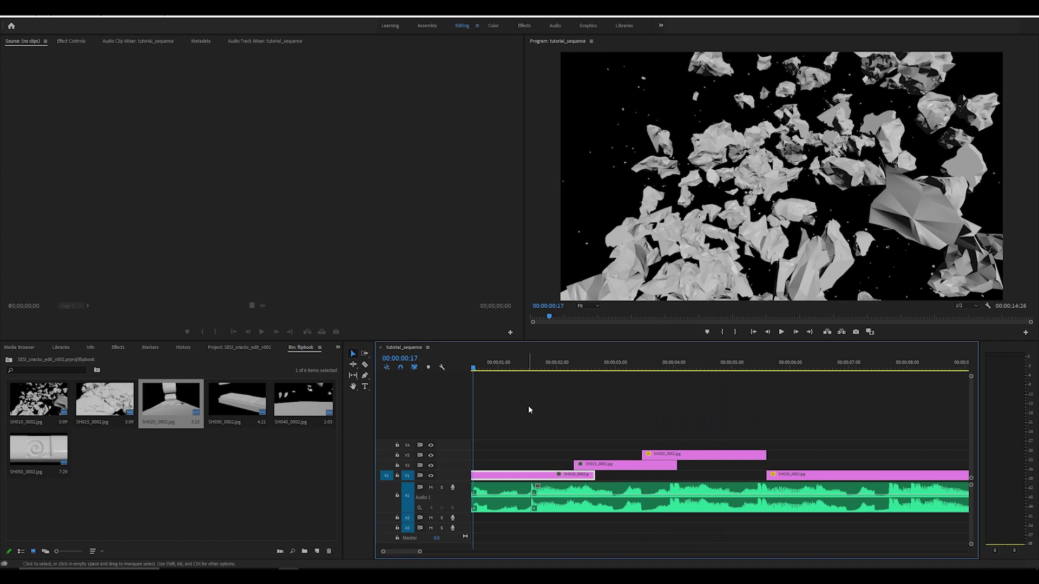
key(space)
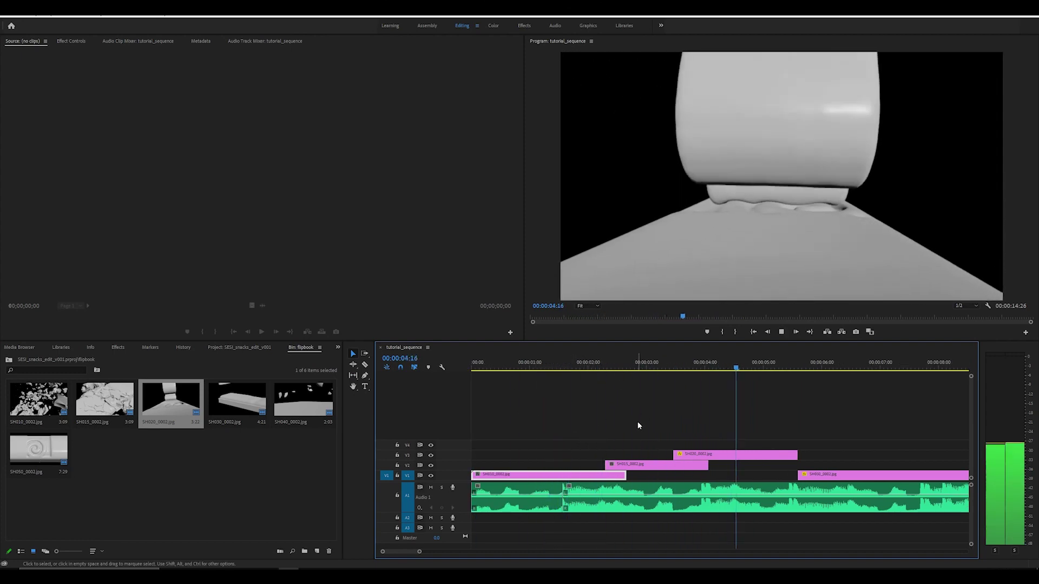
key(space)
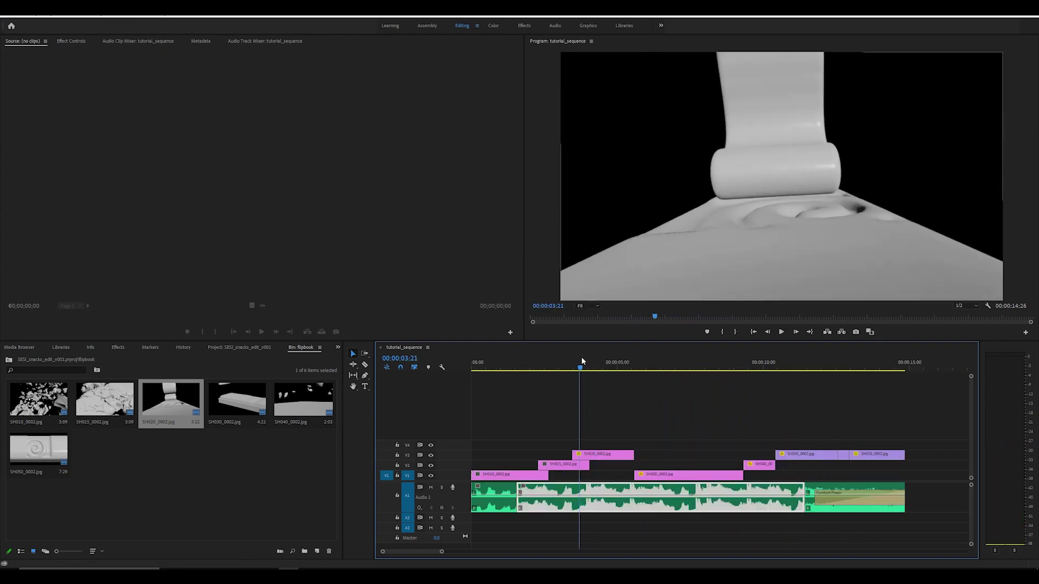
drag(583, 362, 603, 367)
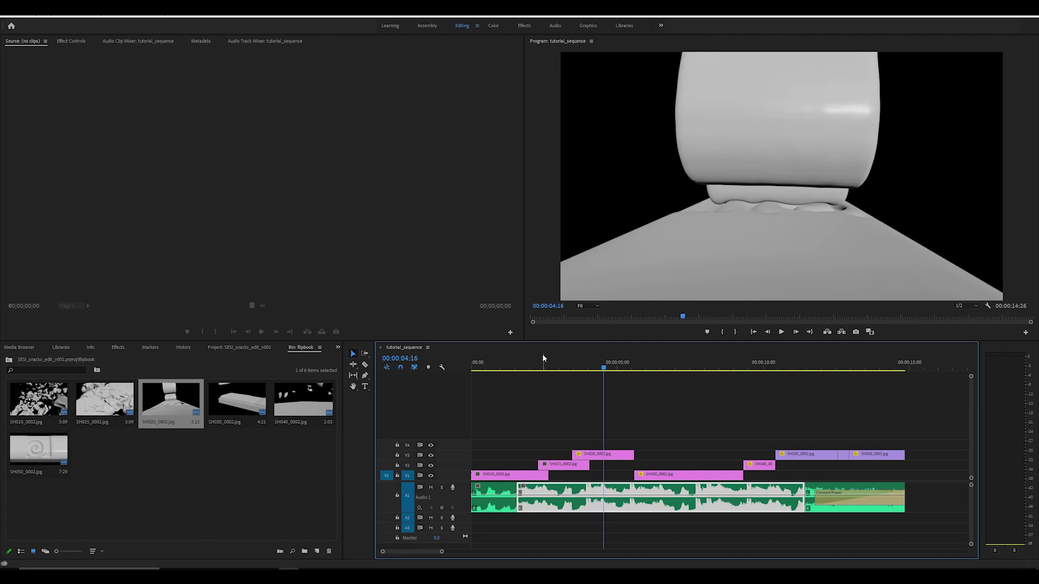
drag(543, 357, 477, 361)
key(space)
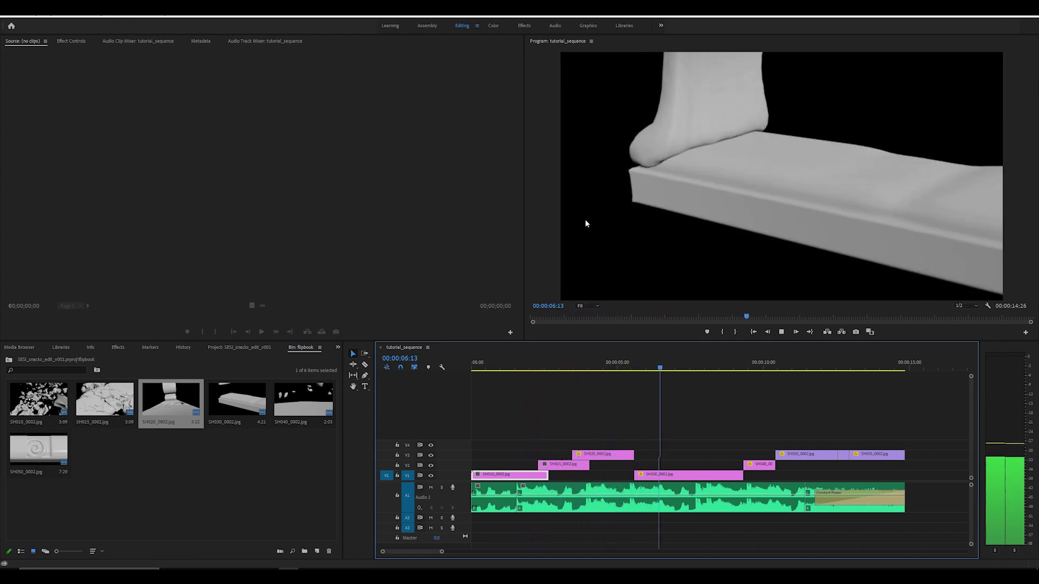
key(space)
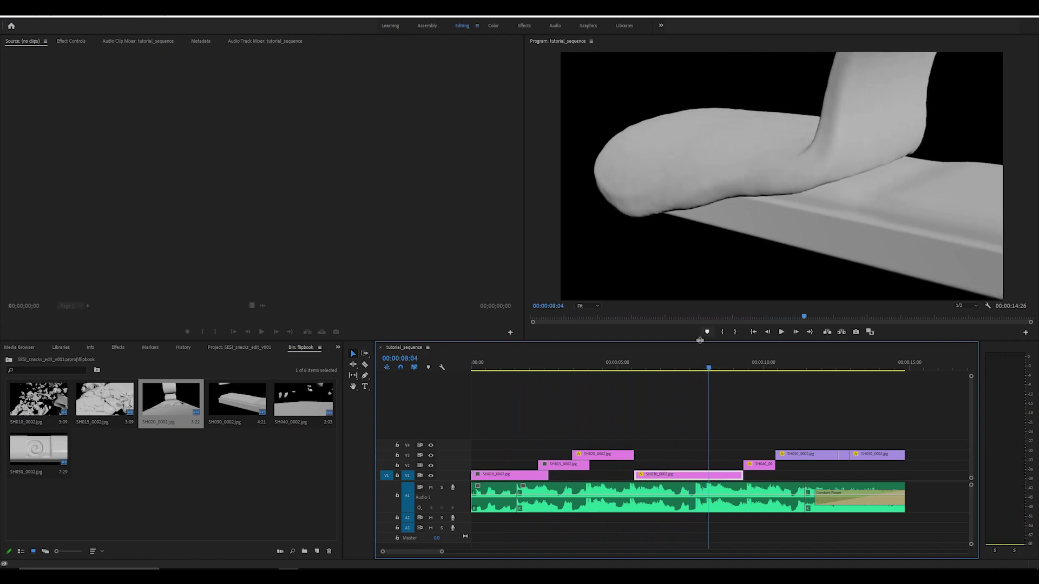
Step: Save the Premiere project and scrub through the SH030 clip, ending back on the SH020 clip
click(702, 362)
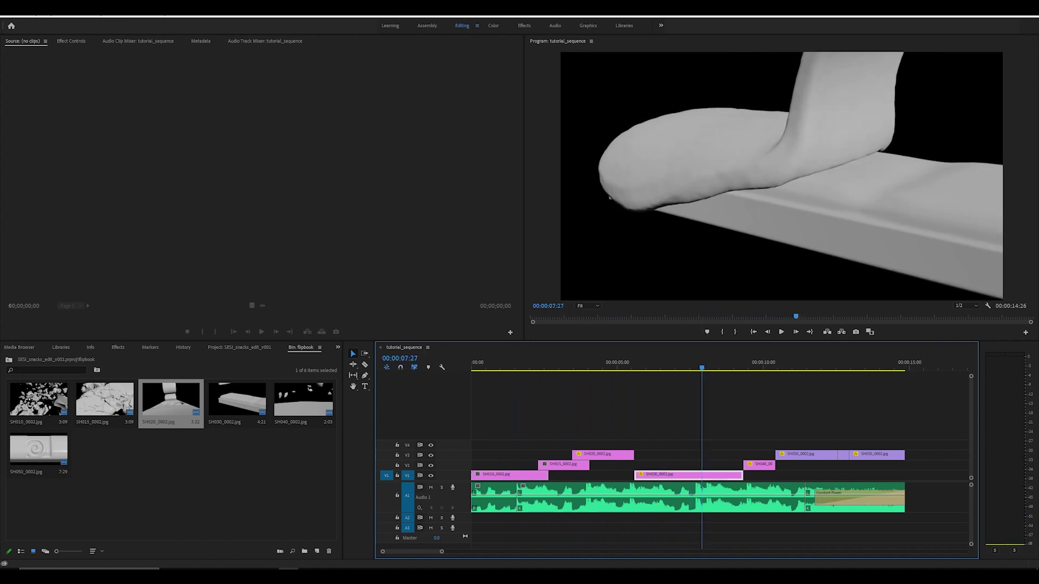
key(ctrl+s)
click(658, 364)
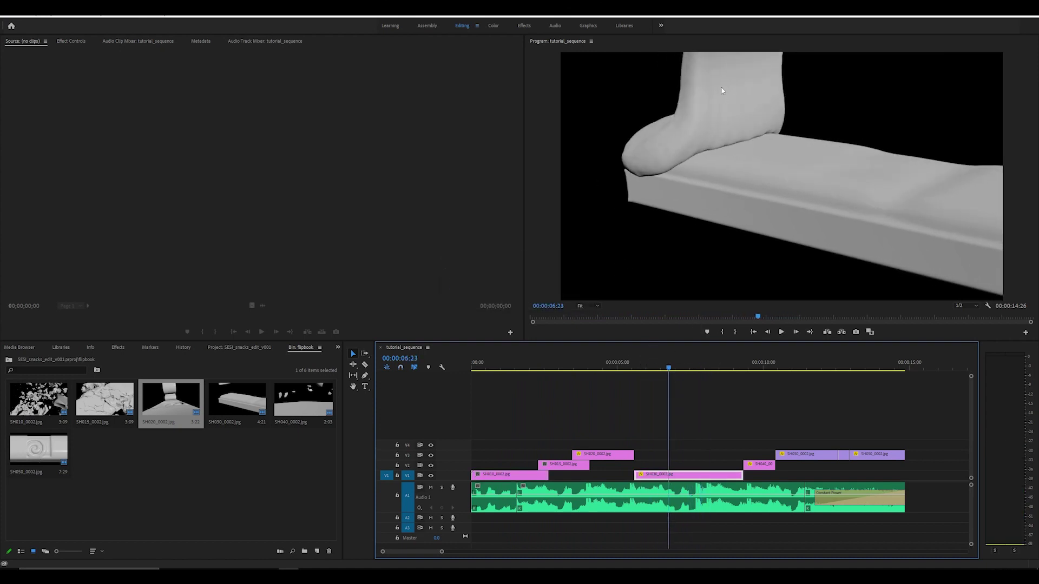
click(727, 368)
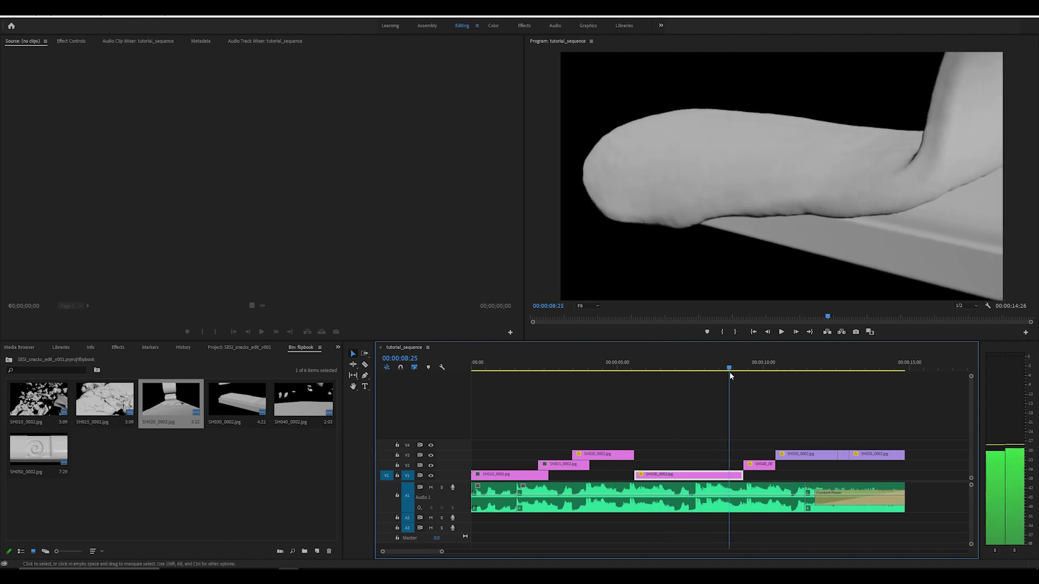
drag(729, 372, 666, 370)
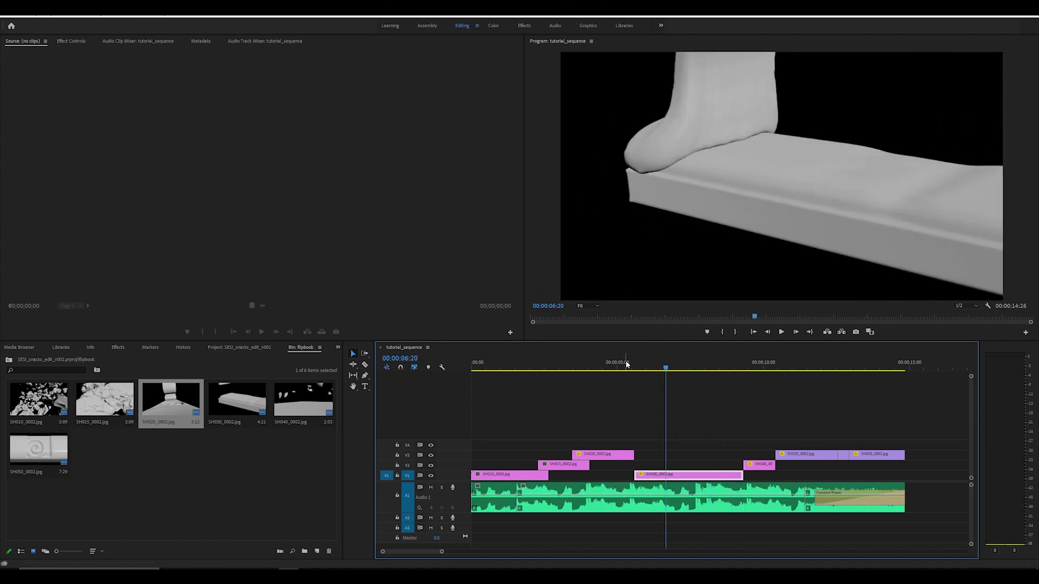
click(599, 367)
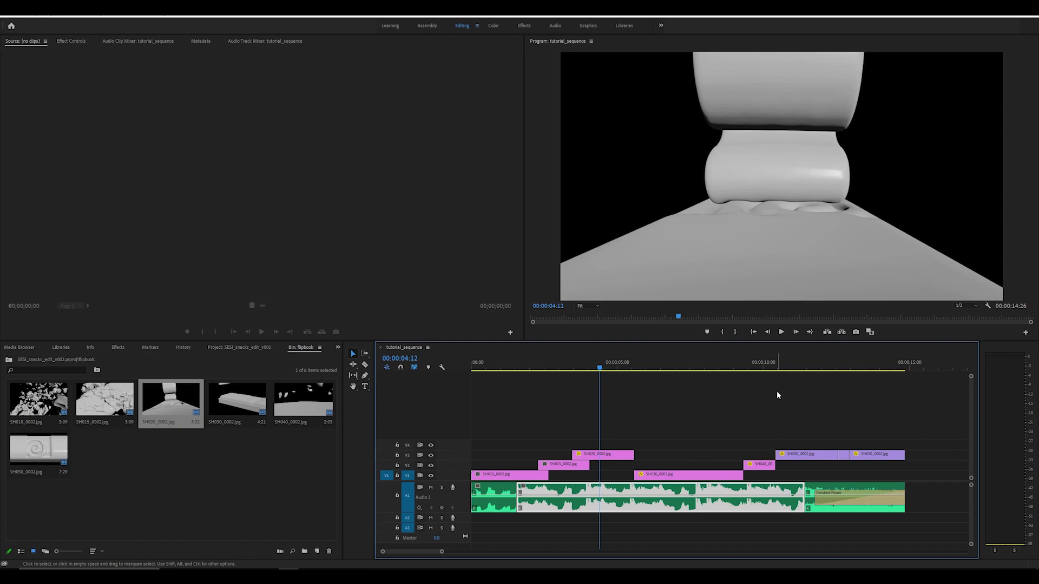